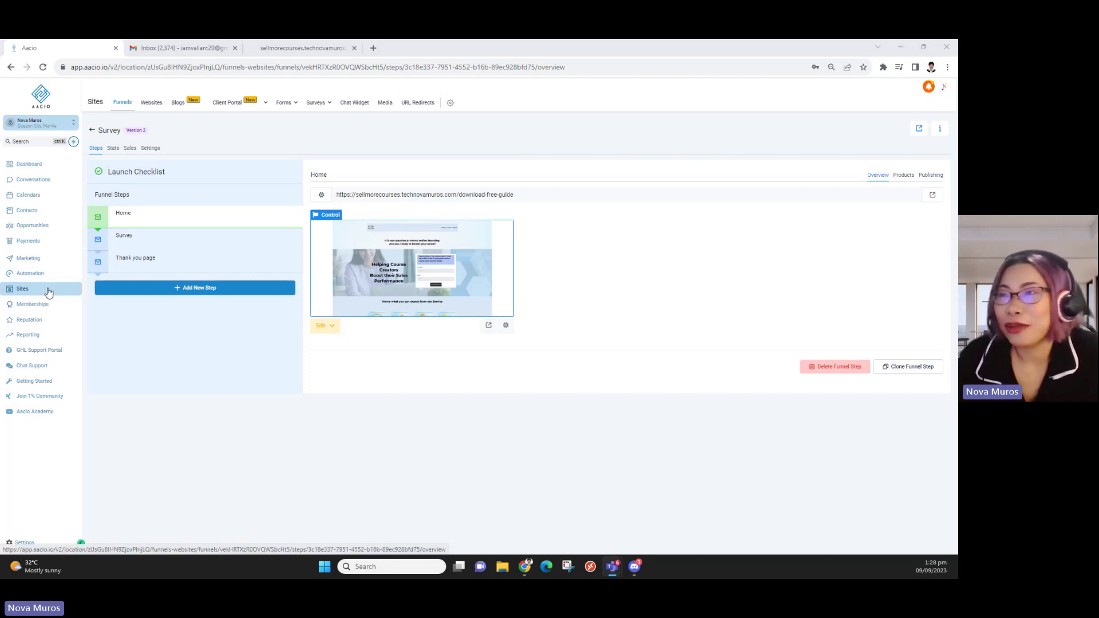
Launch Notepad by searching 'note', then make the window narrower and move it right
click(166, 393)
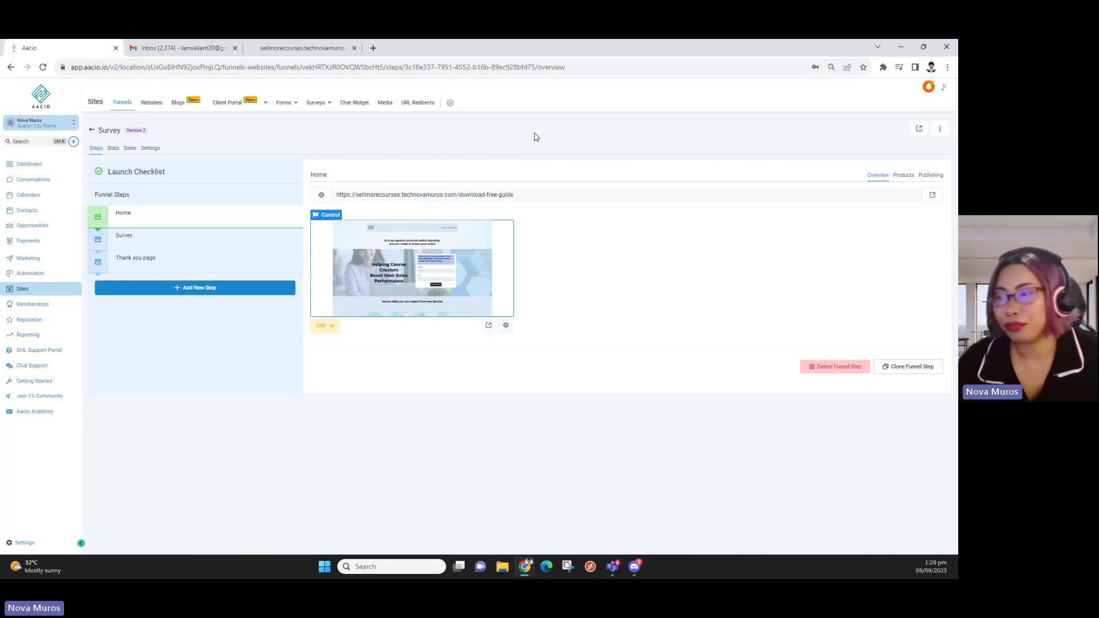
click(364, 566)
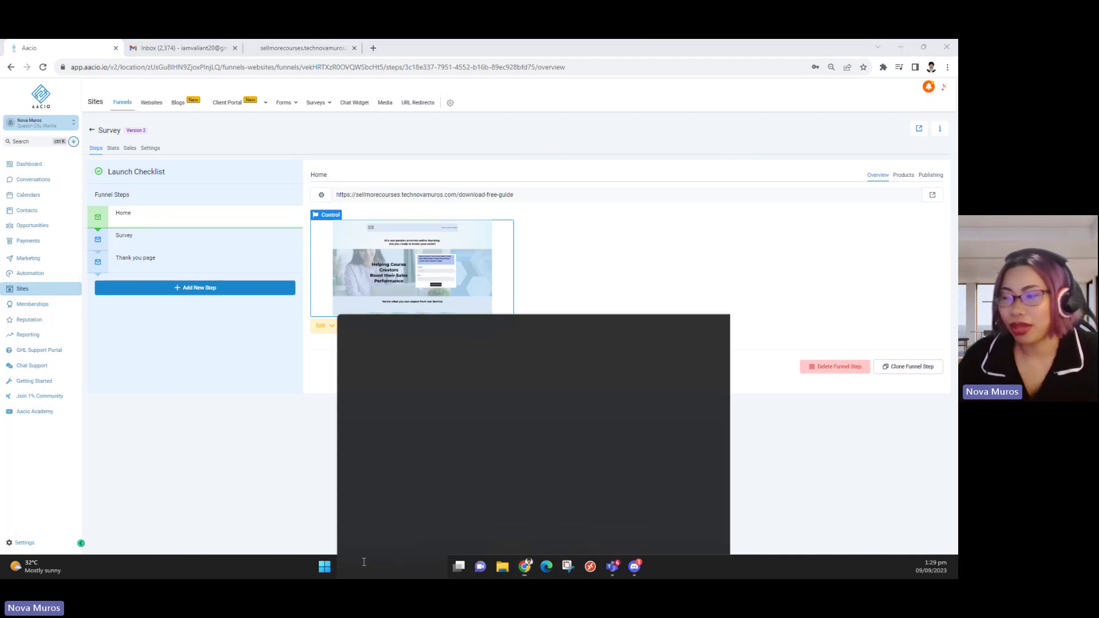
text(note)
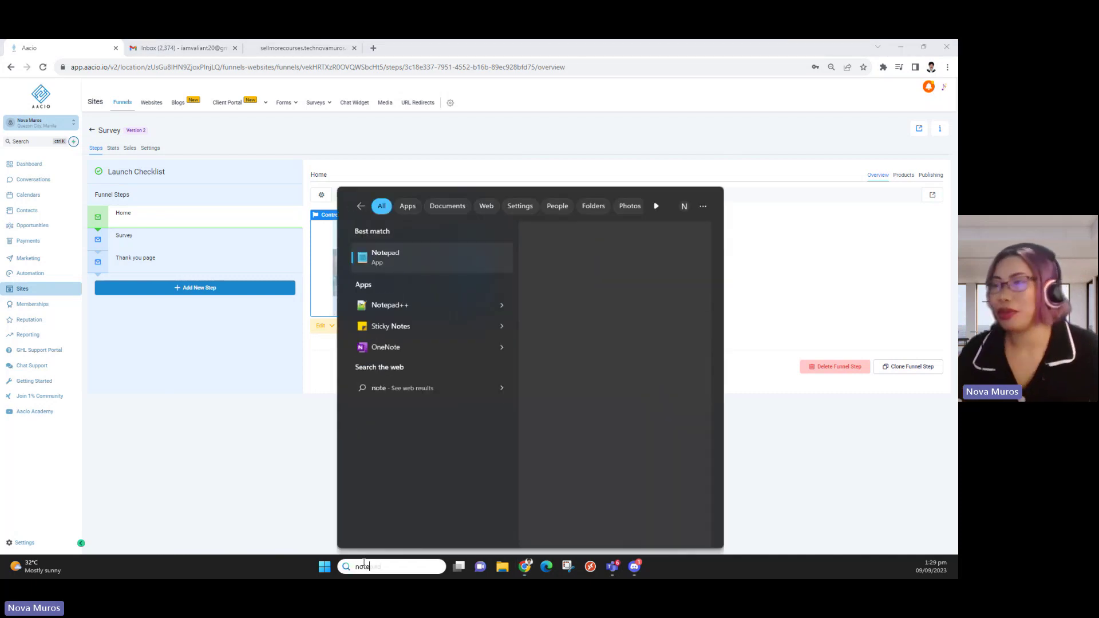
click(396, 267)
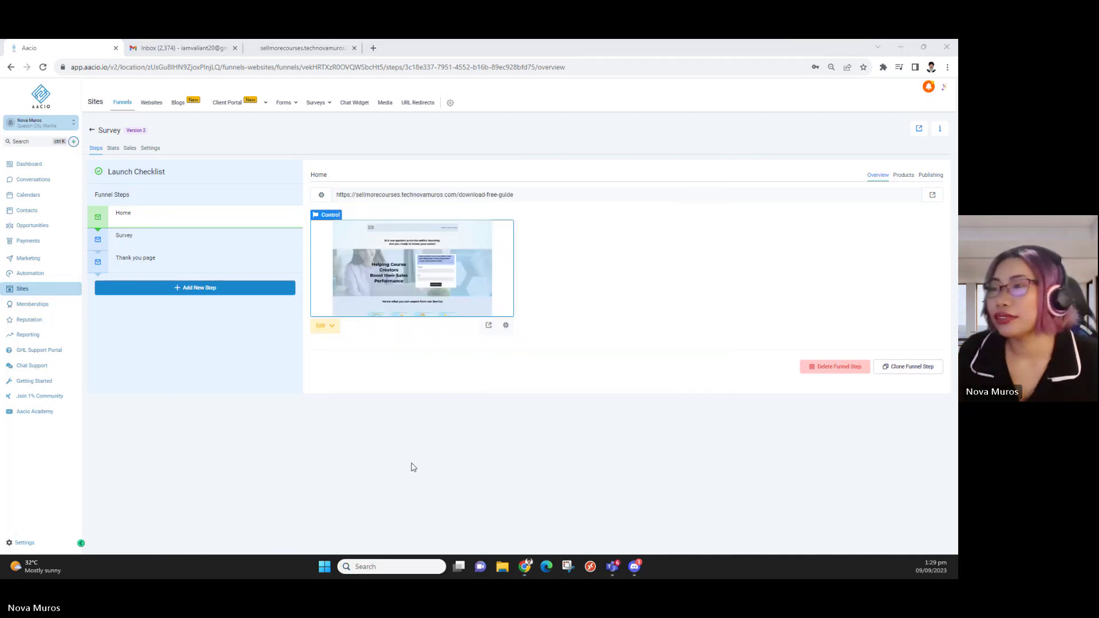
drag(712, 286, 495, 298)
drag(409, 117, 770, 91)
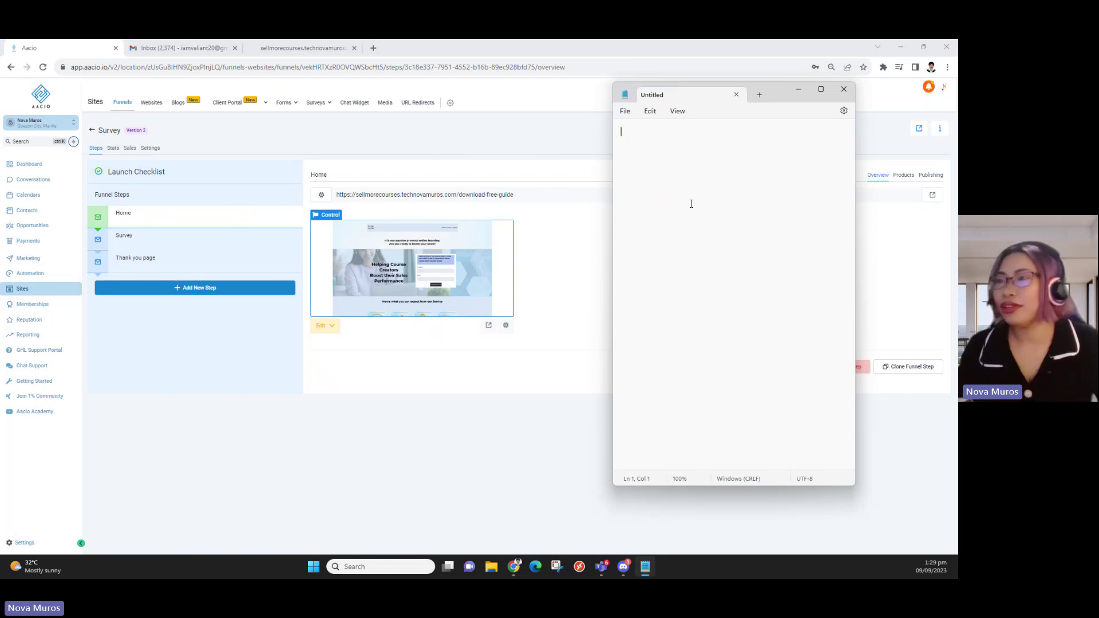
Type the outline lines Landing page/funnel, Form -, Actio(ns) and Email on separate lines
text(Landing page)
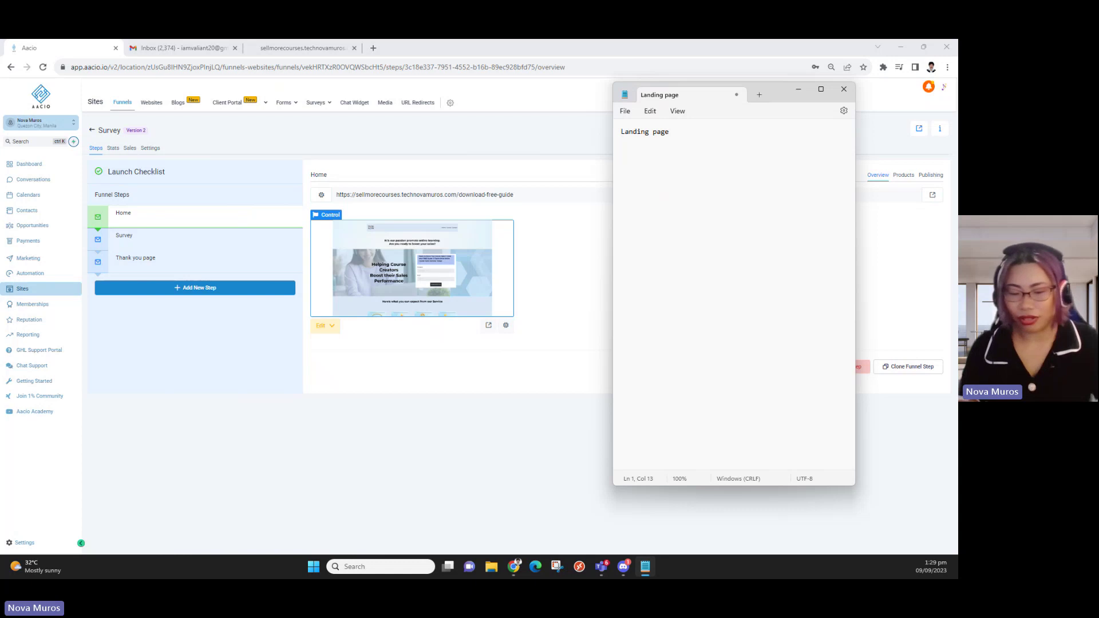
text(/funnel)
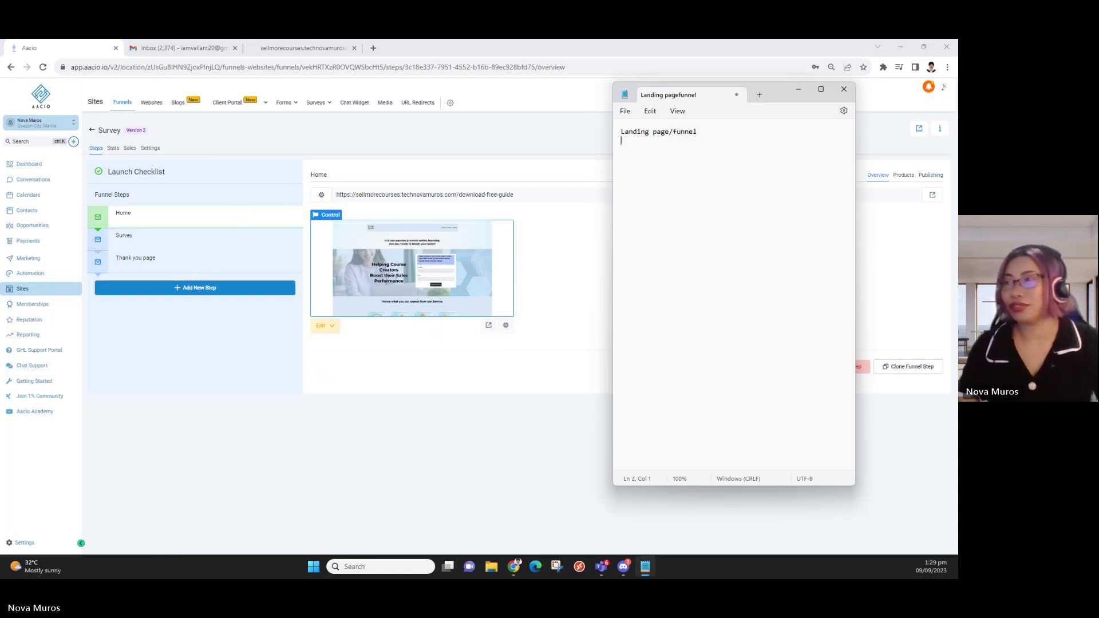
key(Return)
key(Return)
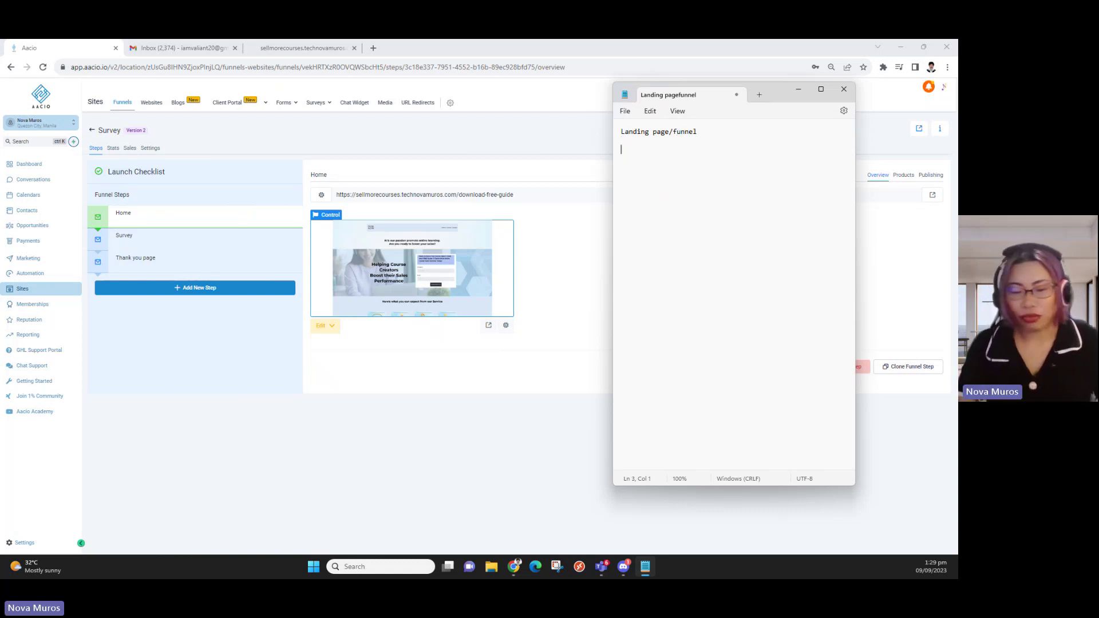
text(Form )
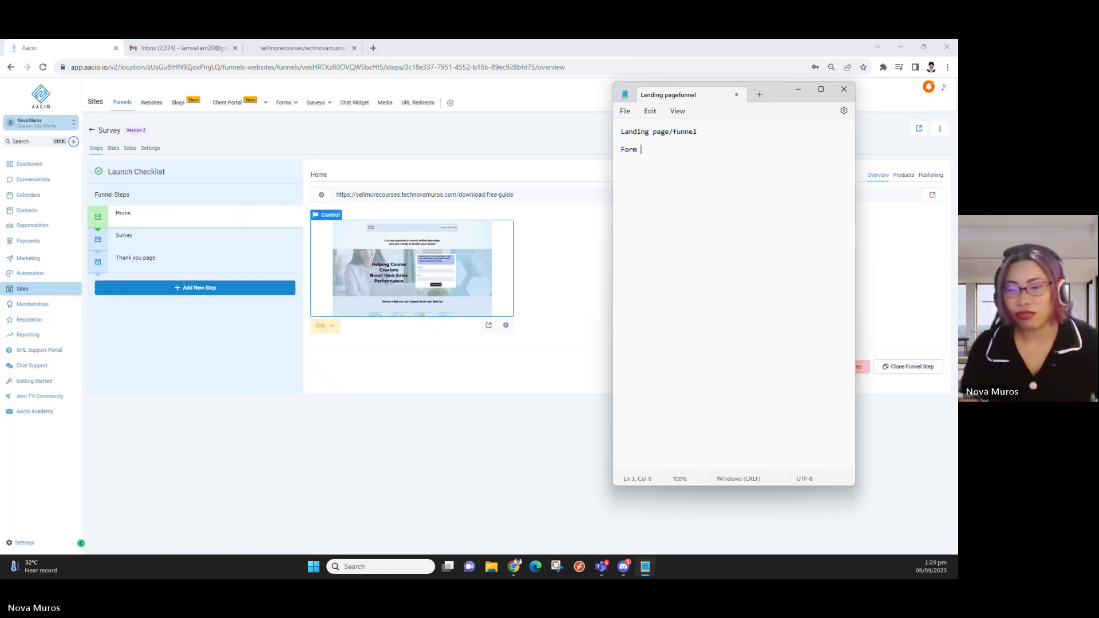
text(-)
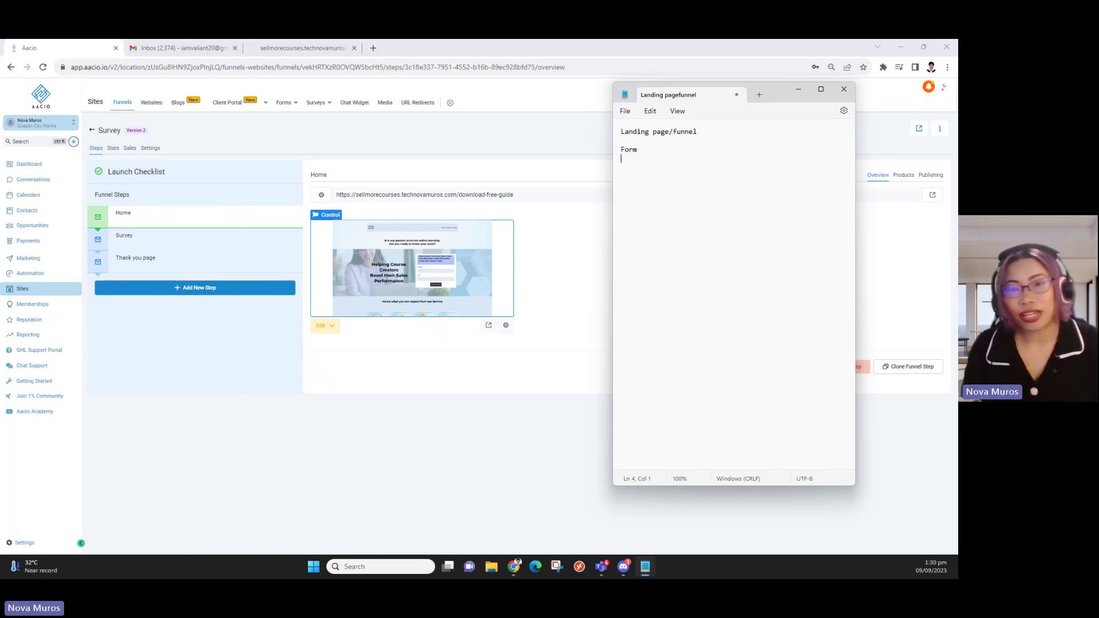
text(Email)
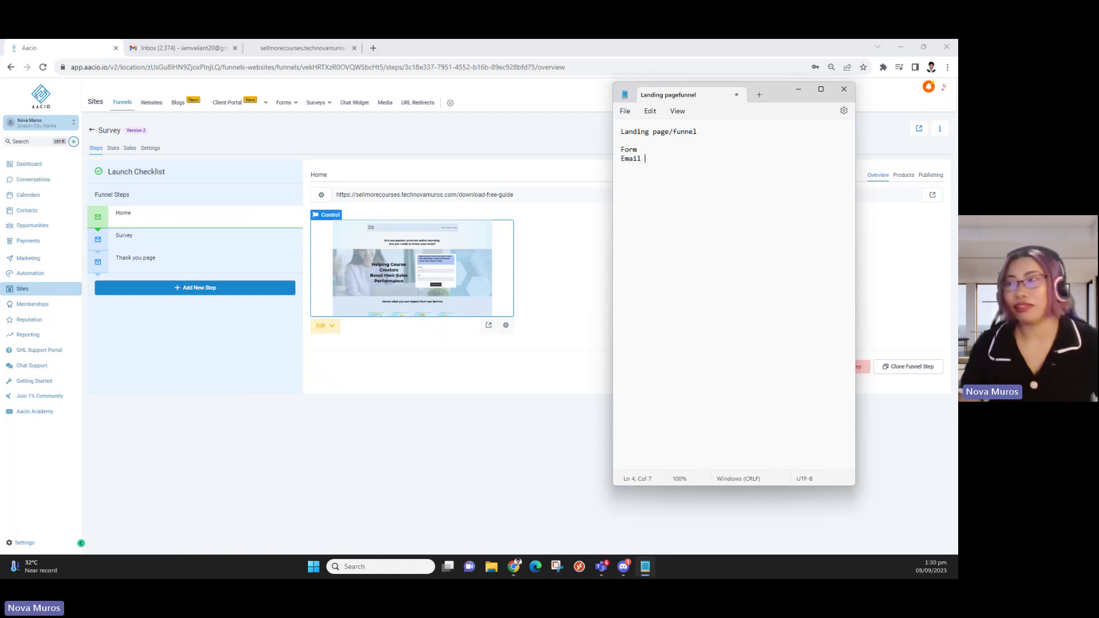
key(Return)
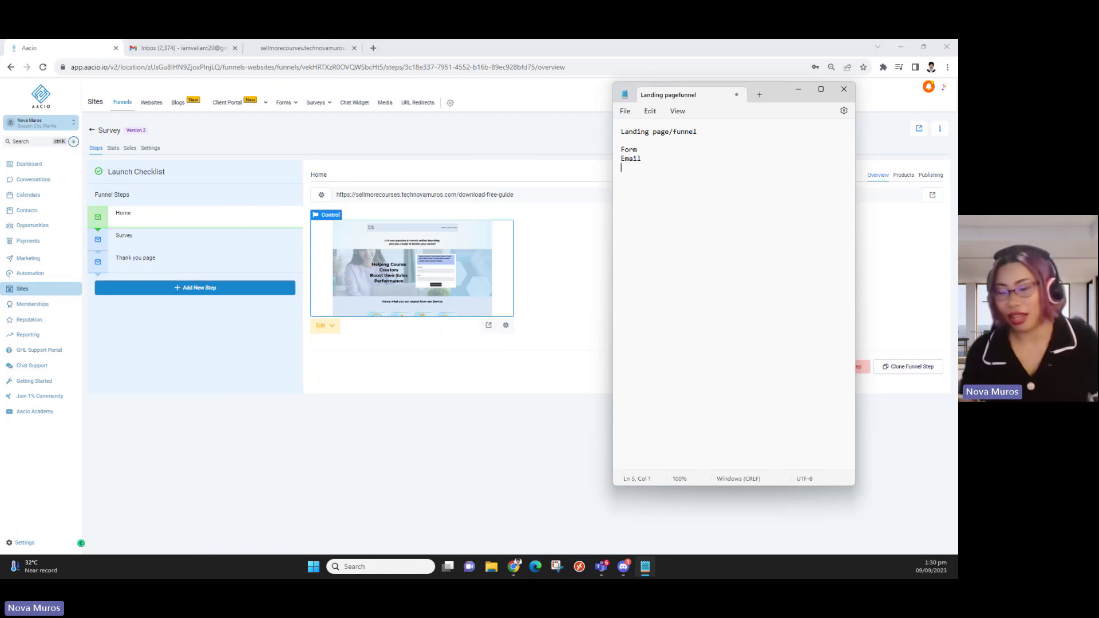
key(Return)
key(Return)
key(Up)
text(A)
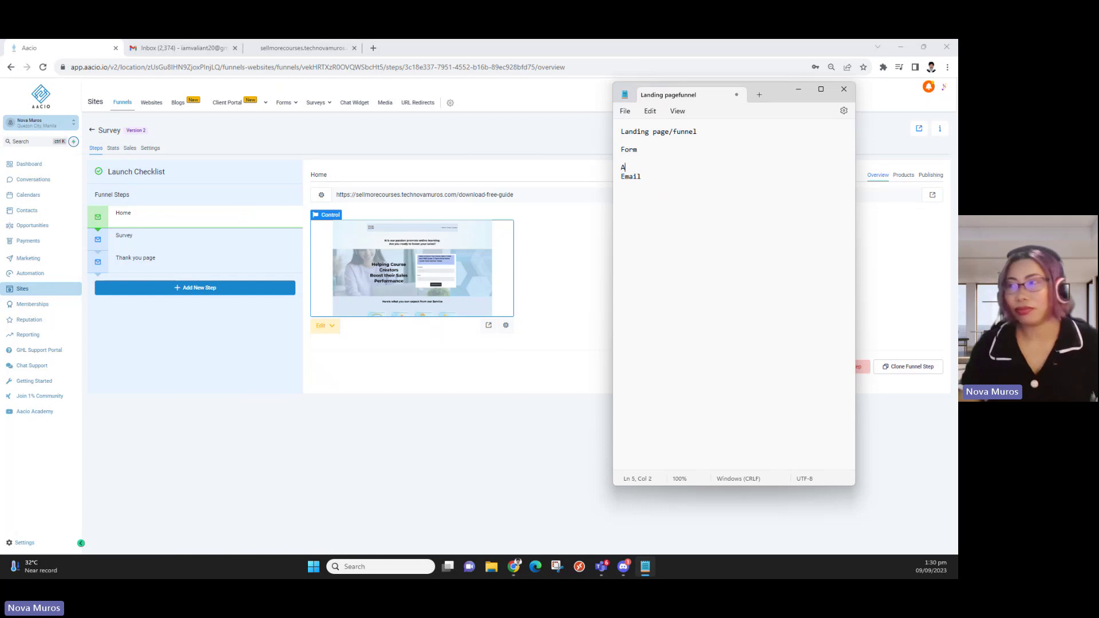
text(ction)
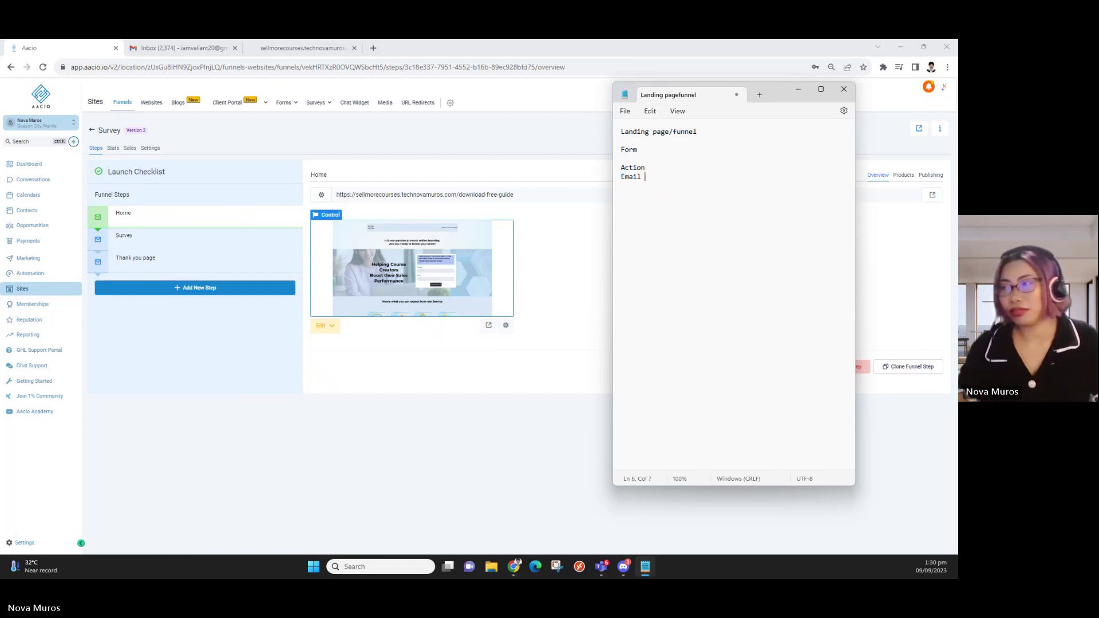
click(649, 167)
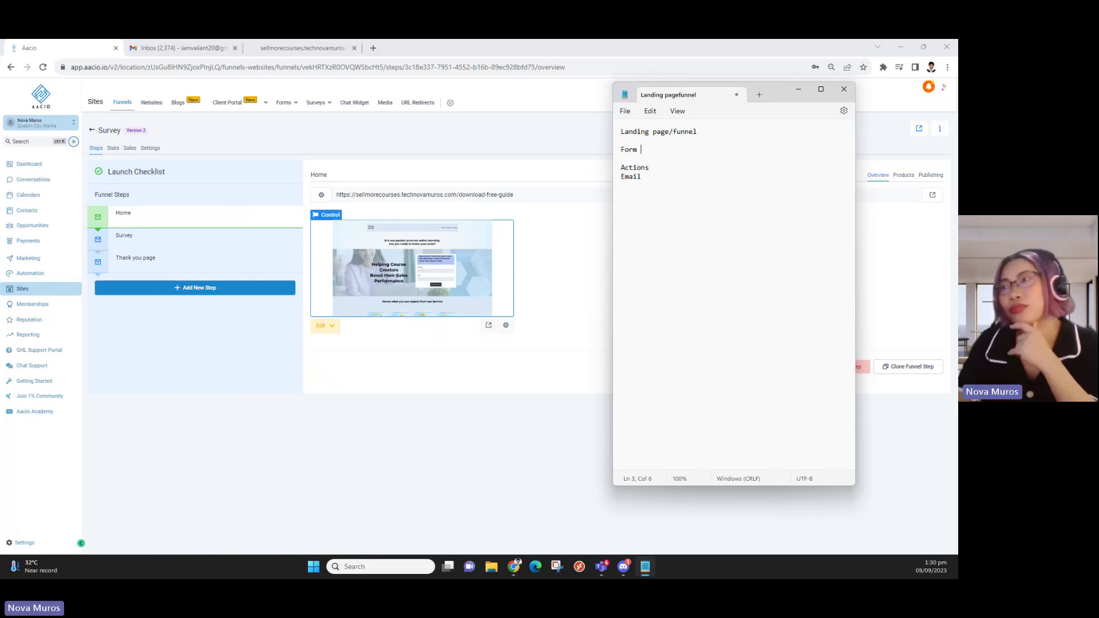
click(622, 140)
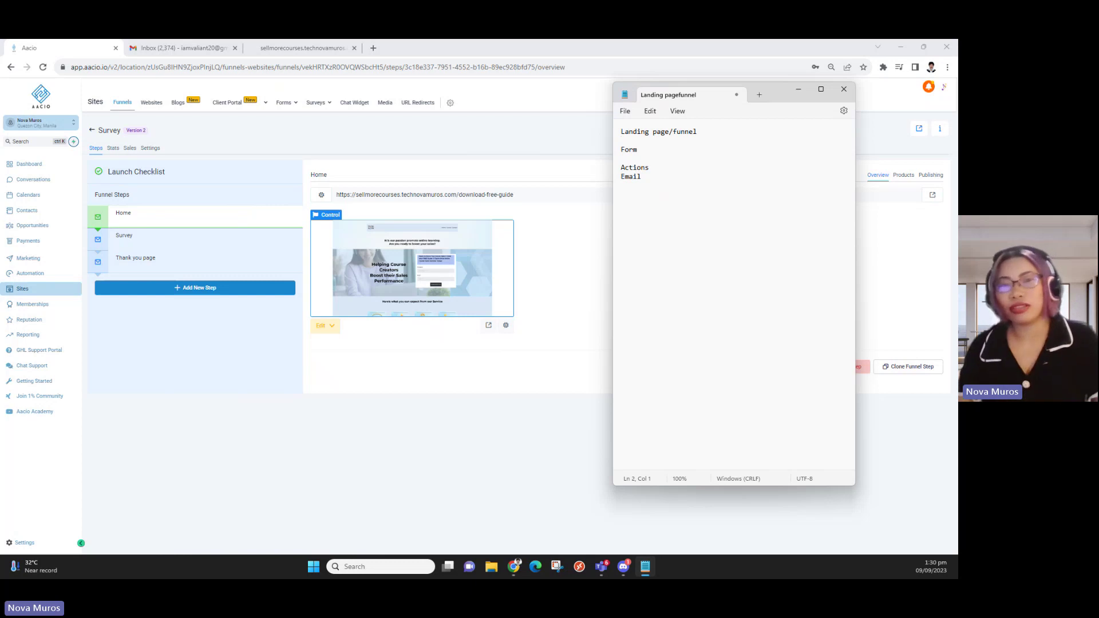
Insert 'Web page, icons, links, navigation' on a new line under Landing page/funnel
key(Return)
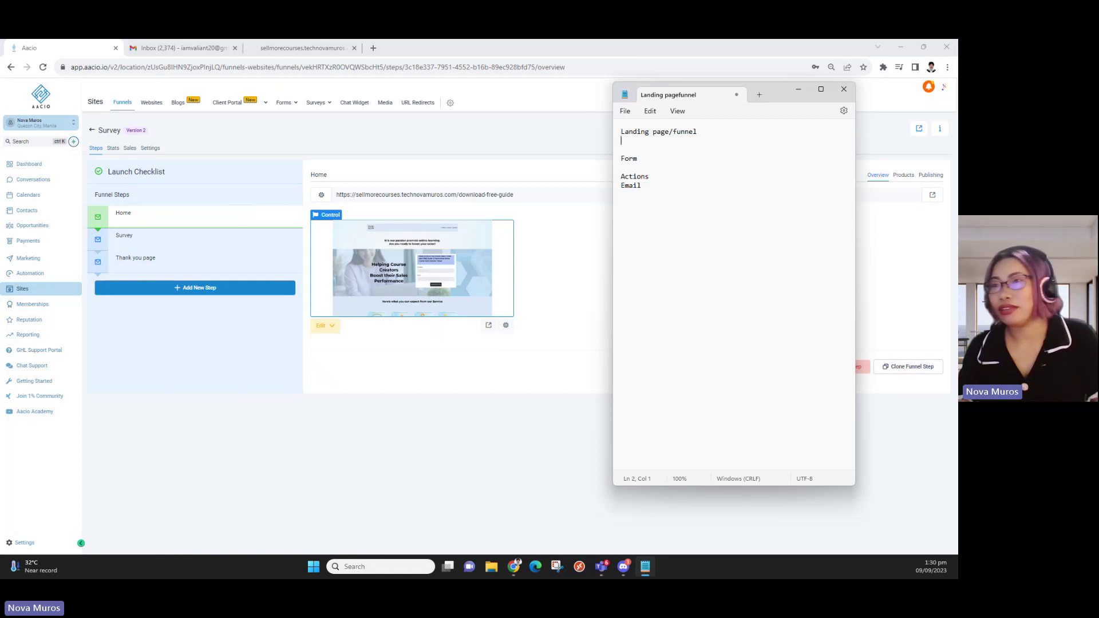
text(We)
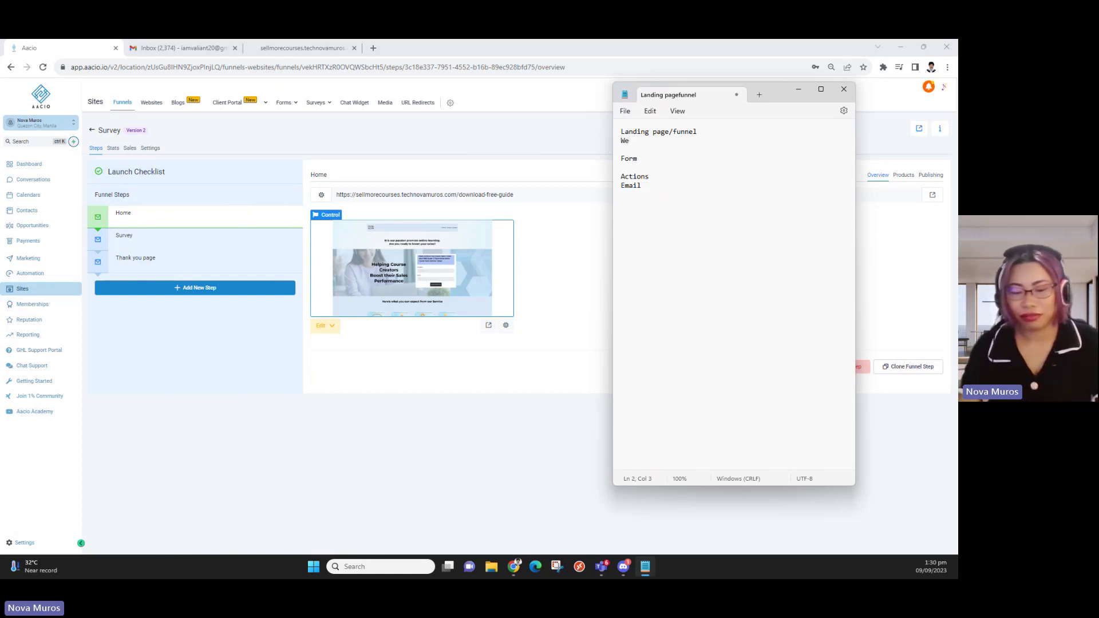
text(b page)
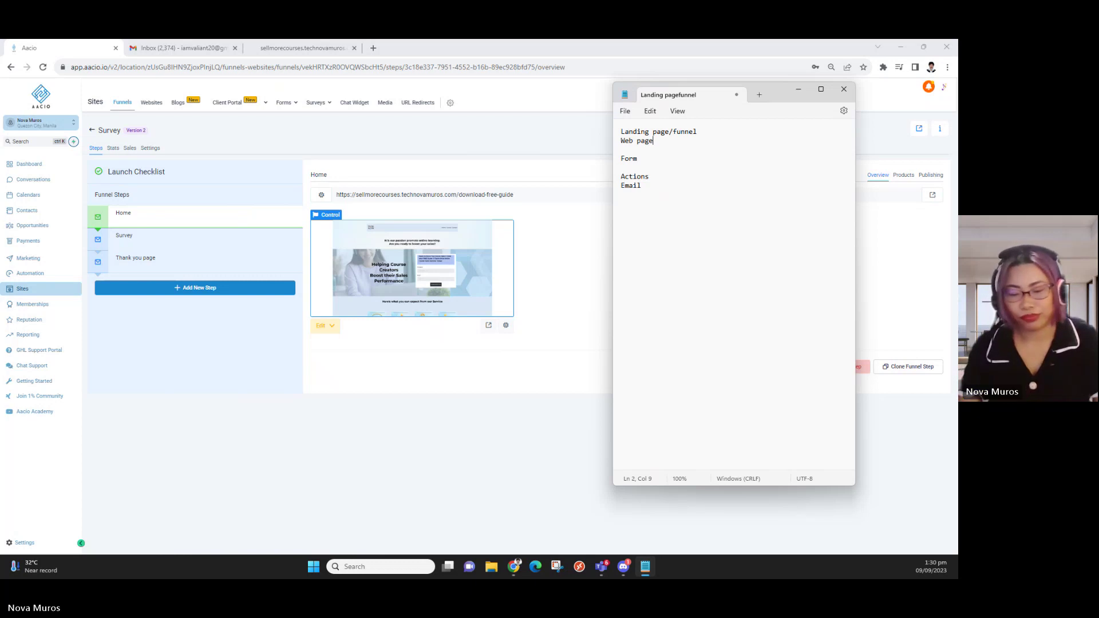
text(, icons, )
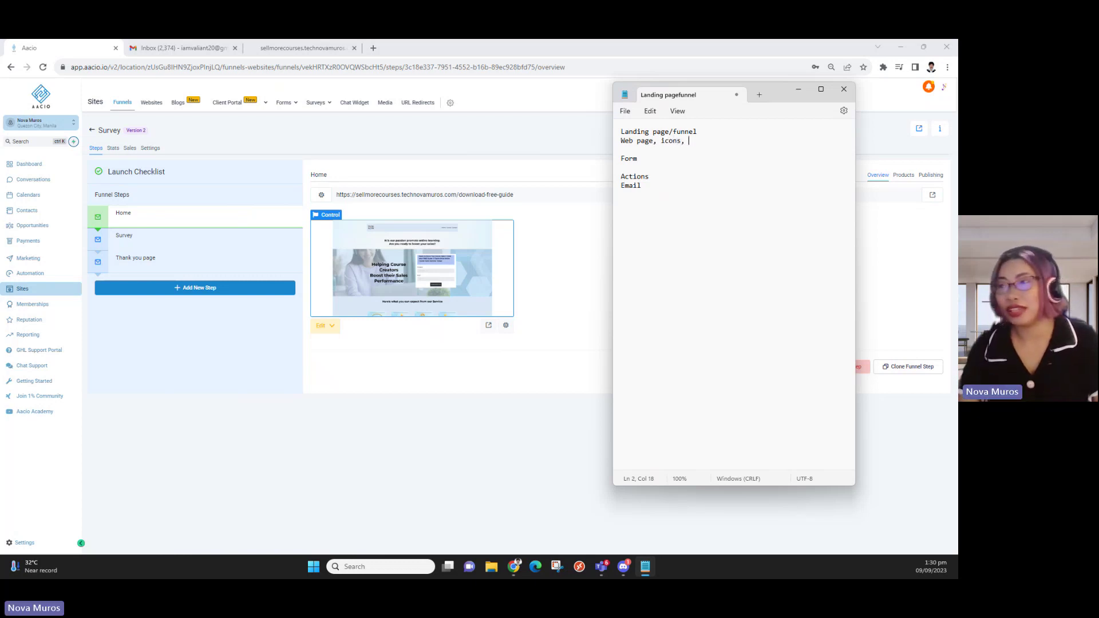
text(links)
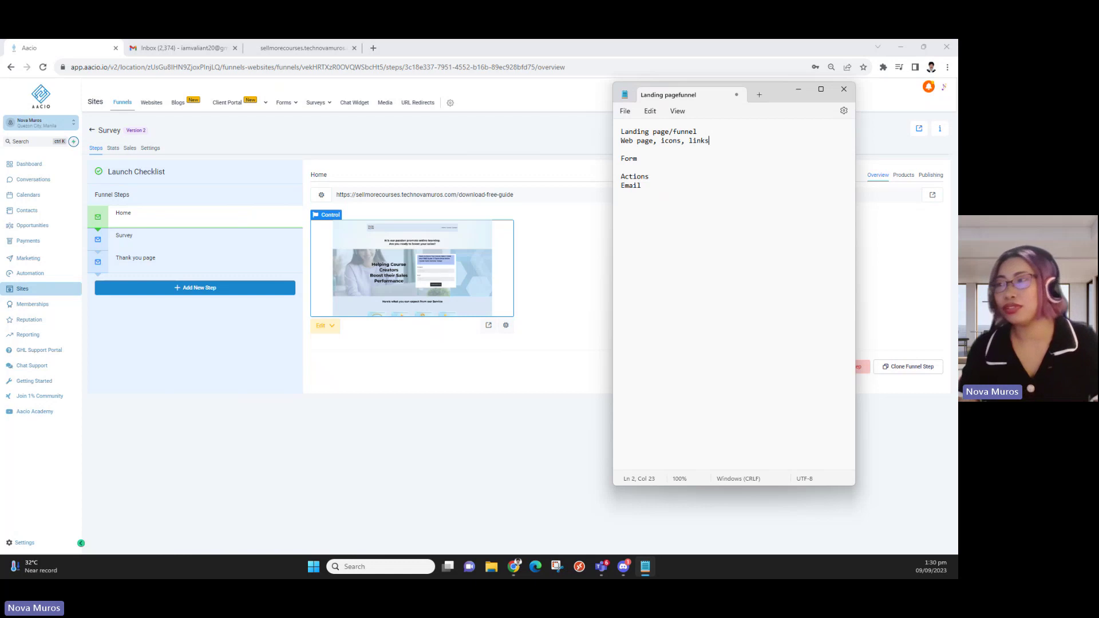
text(, navigation)
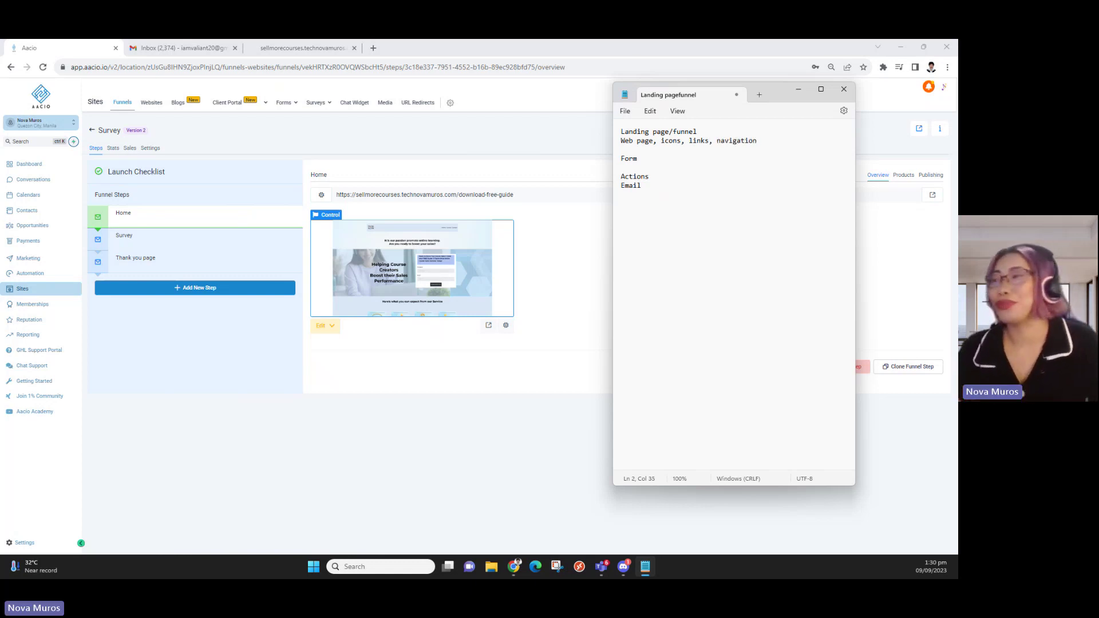
click(649, 160)
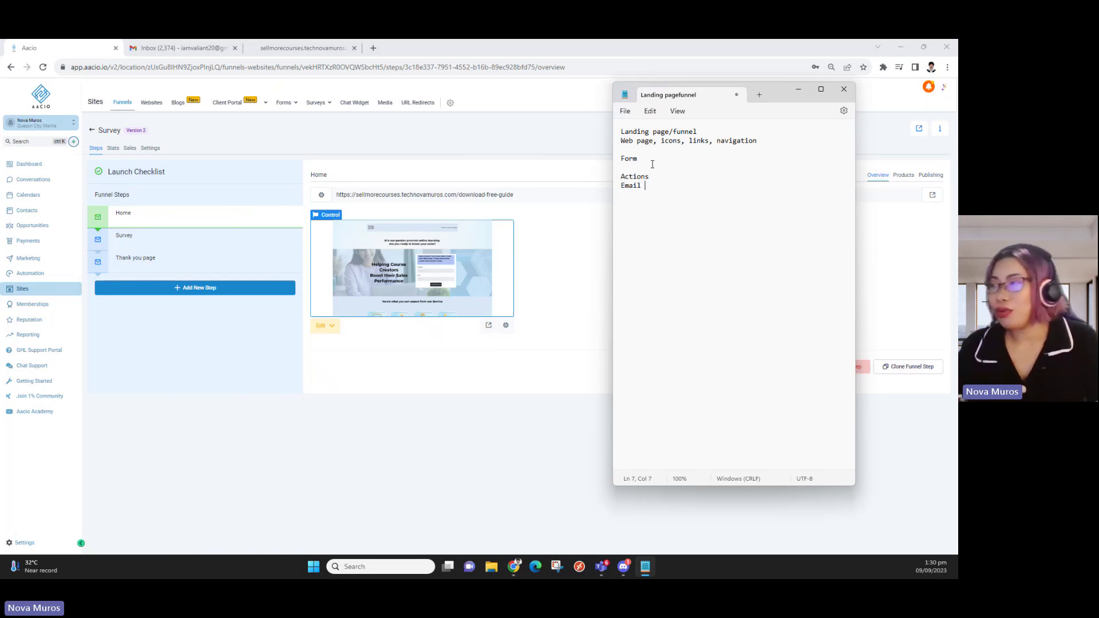
click(663, 163)
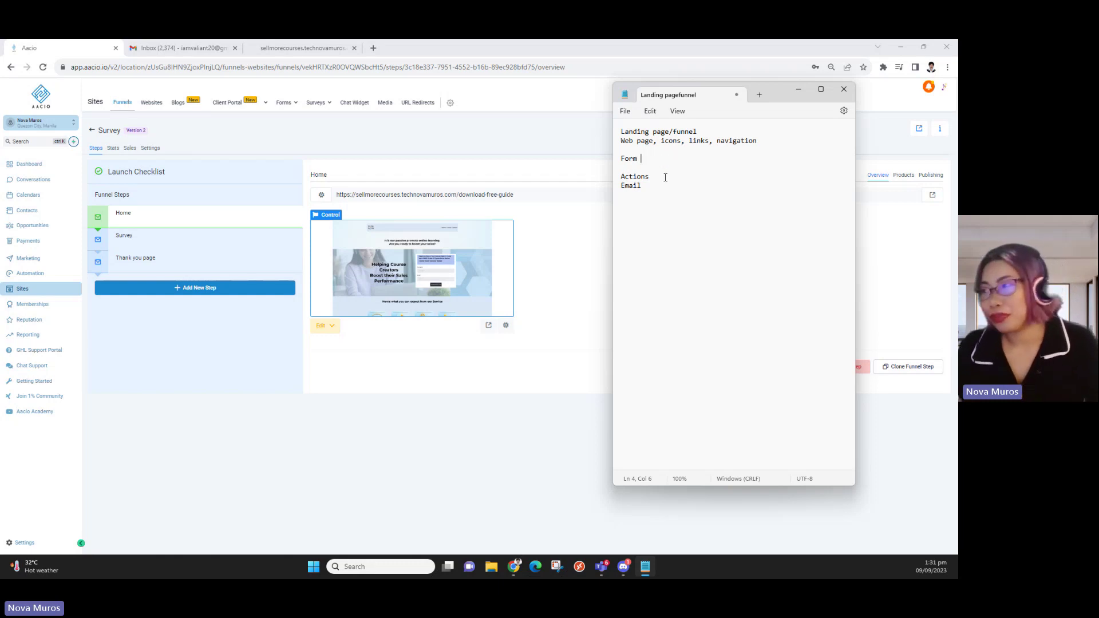
Finish the Actions line as 'Automation/workflow' and add blank lines below it
click(663, 177)
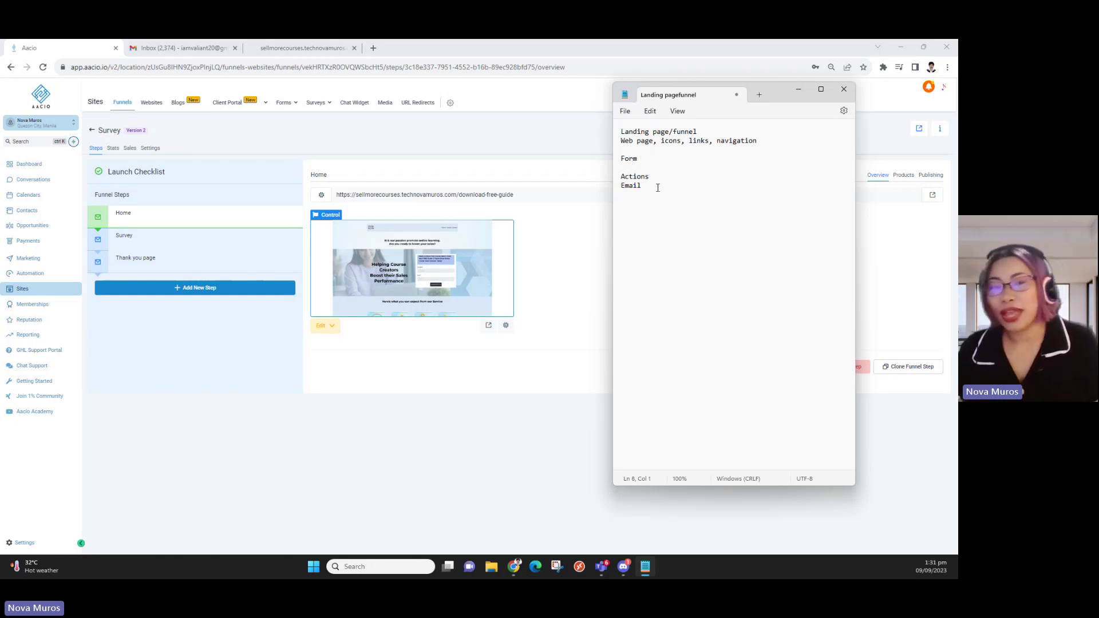
text(Automatio)
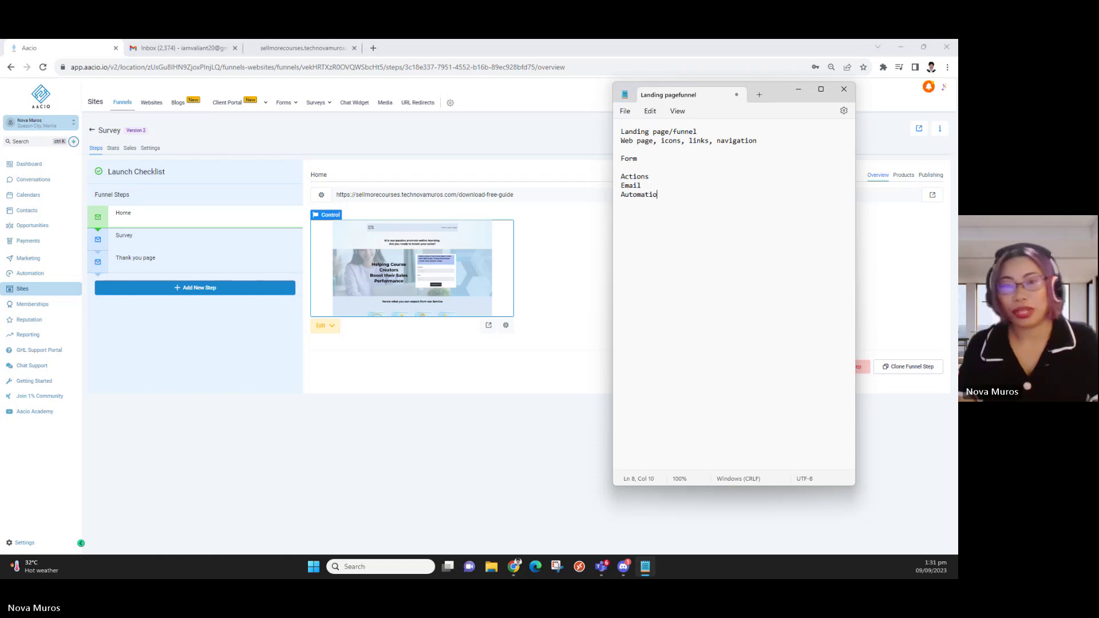
text(n /.w)
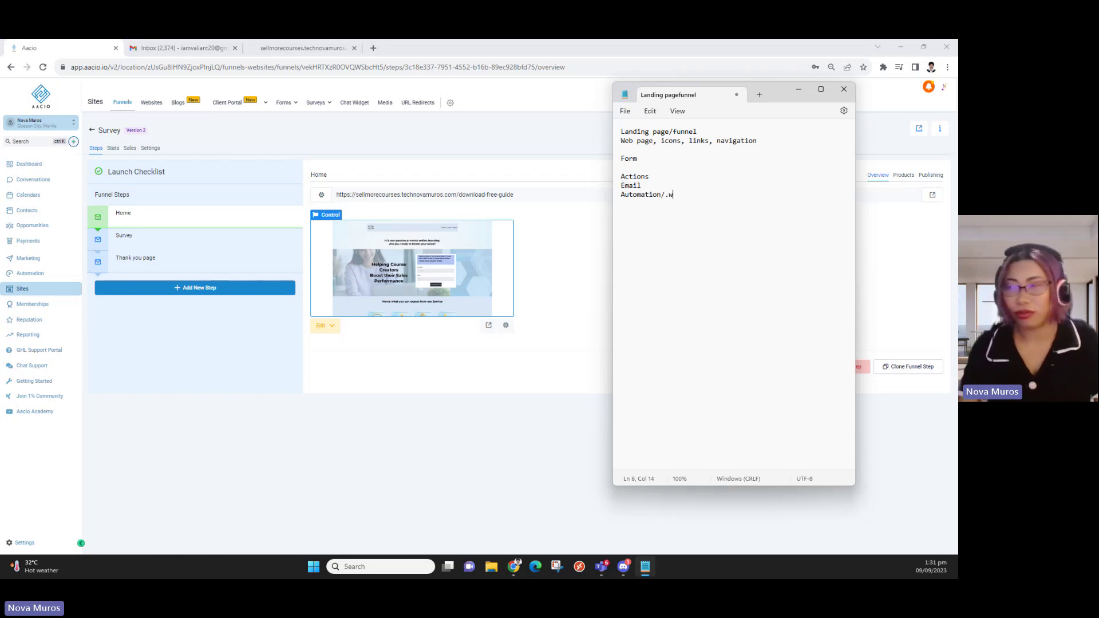
key(BackSpace)
key(BackSpace)
text(workflow)
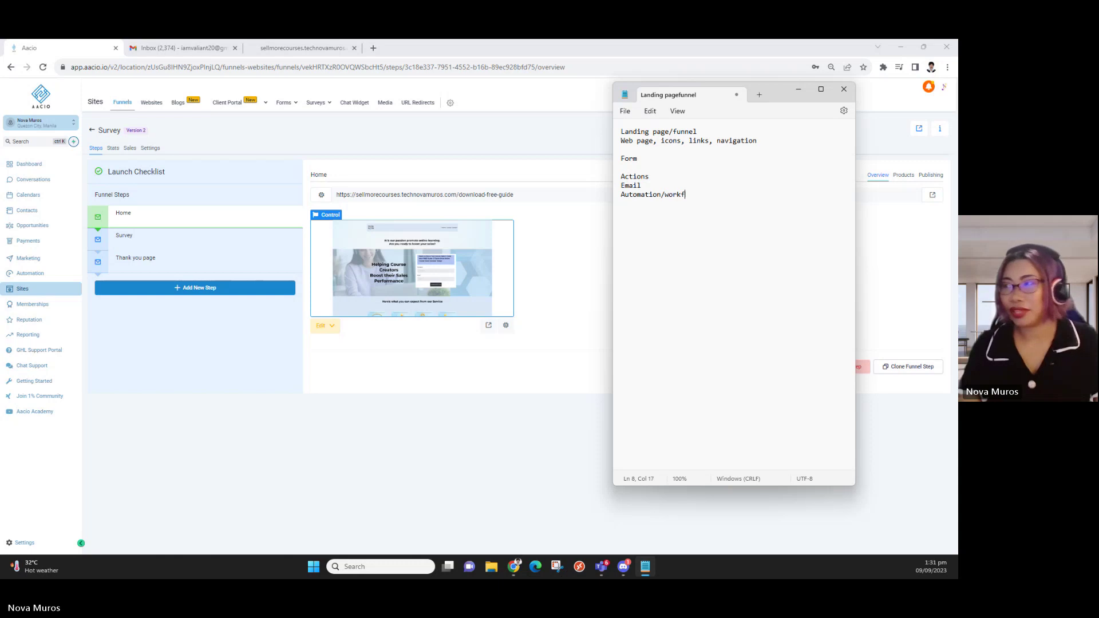
key(Return)
key(Return)
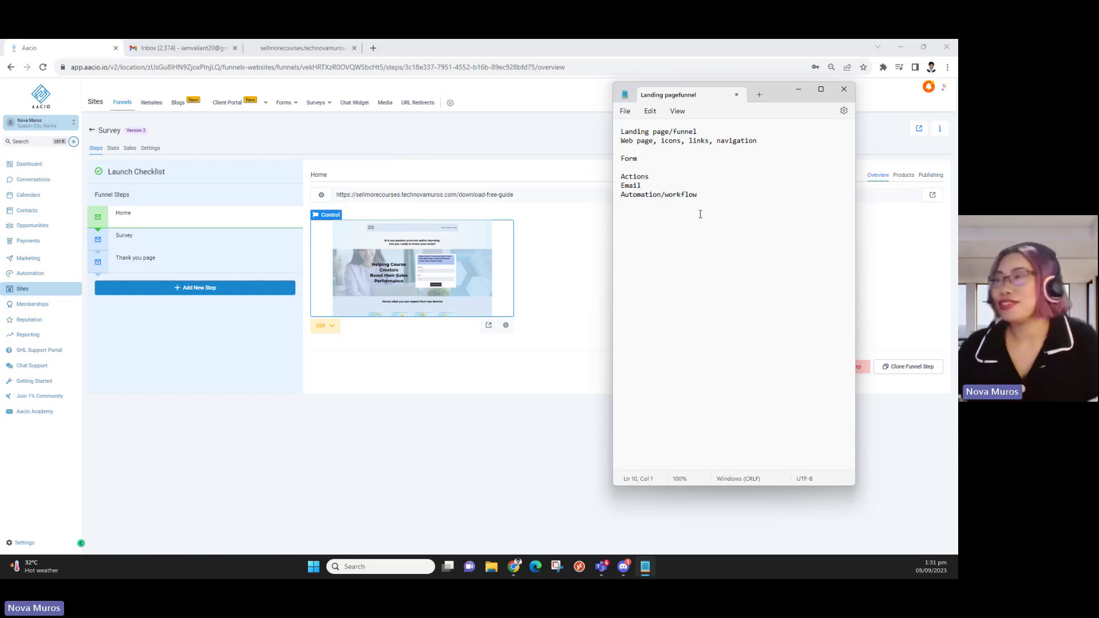
click(735, 205)
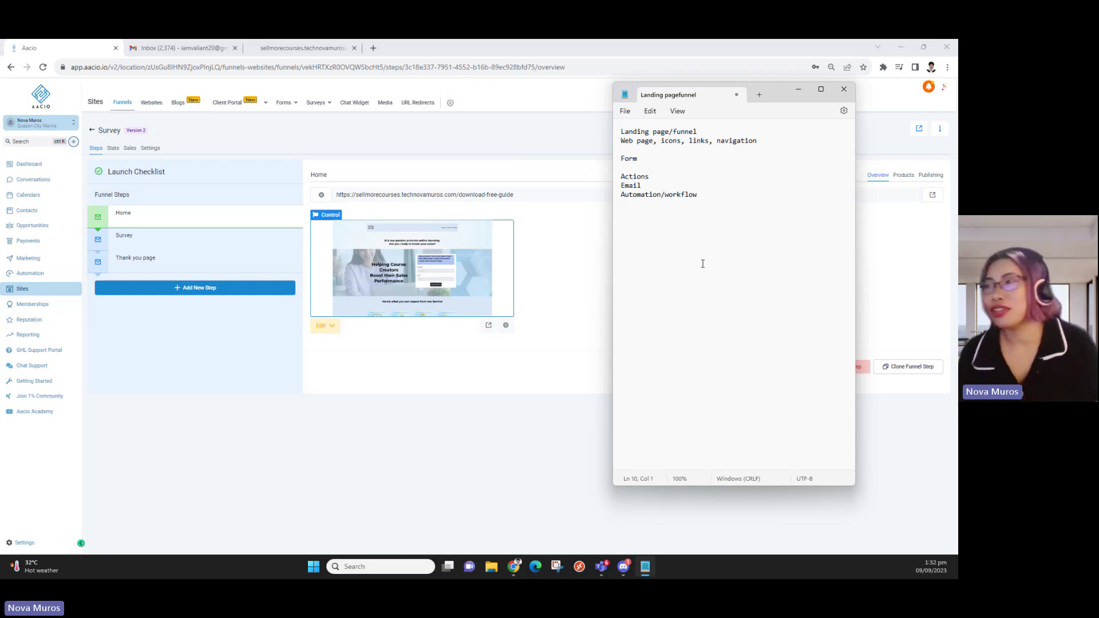
Open the Home step via Edit in a New Tab, then select the Survey step
click(487, 458)
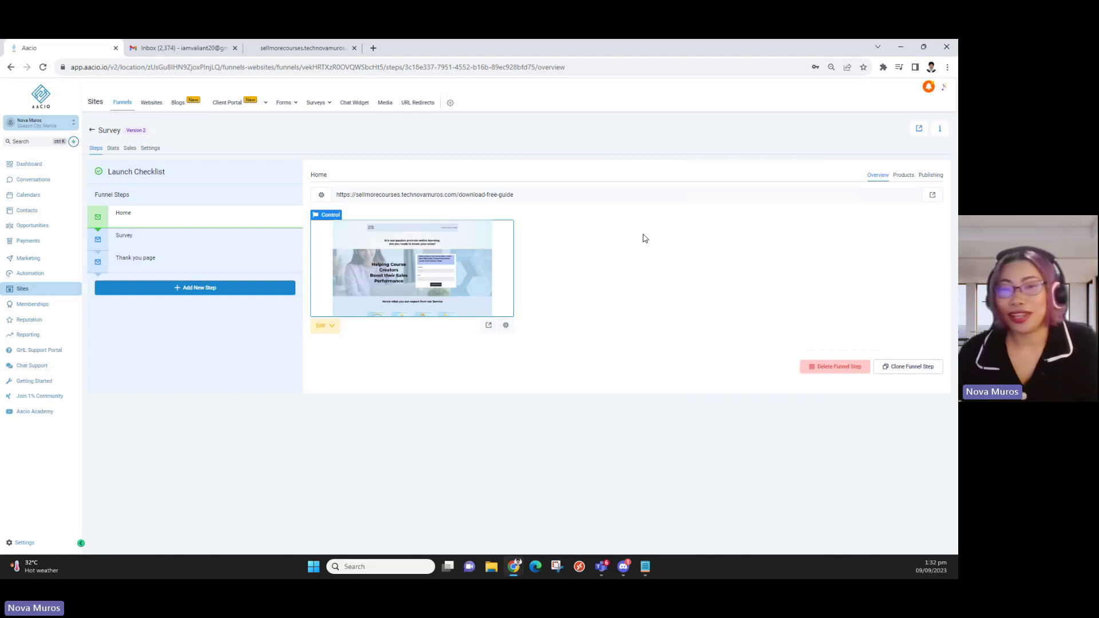
click(325, 326)
click(360, 362)
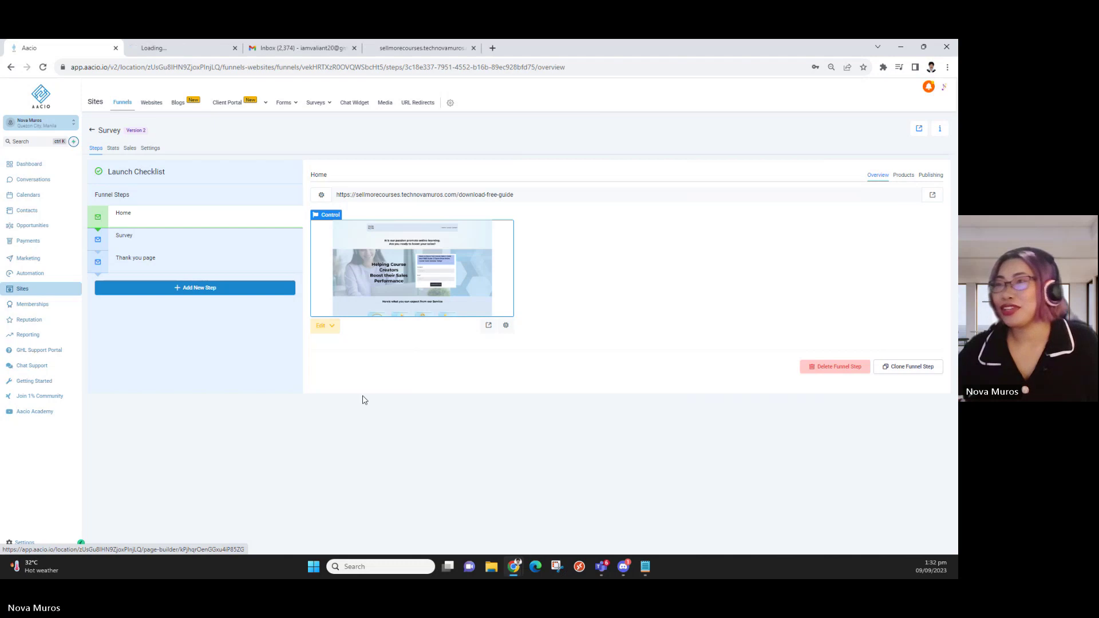
click(195, 237)
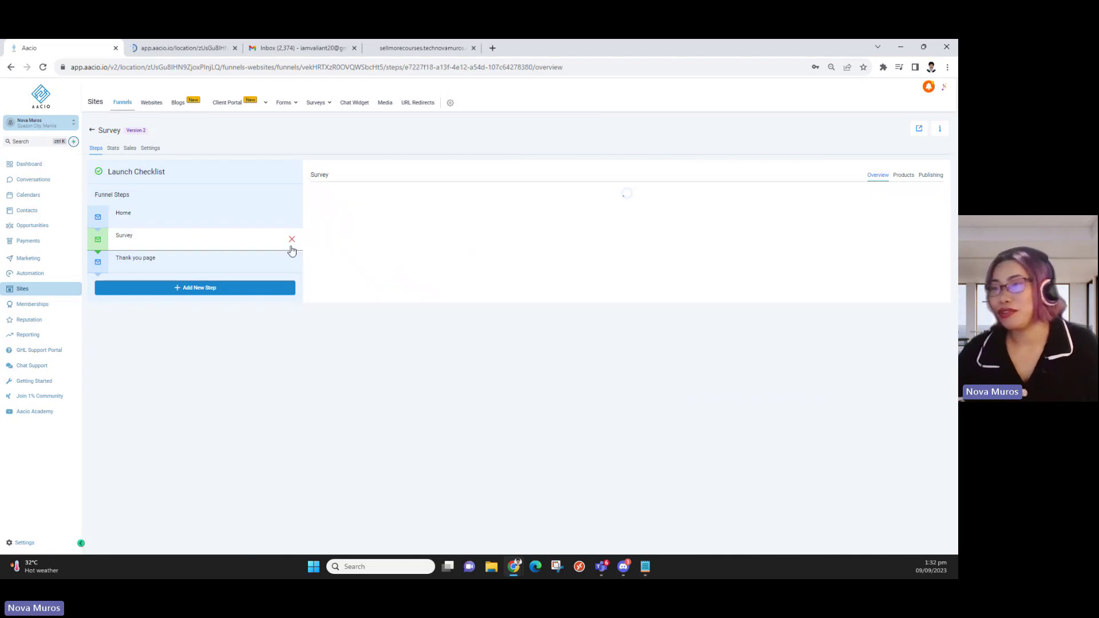
Open the Survey and Thank you page steps in new editor tabs, then return to Home's builder
click(334, 327)
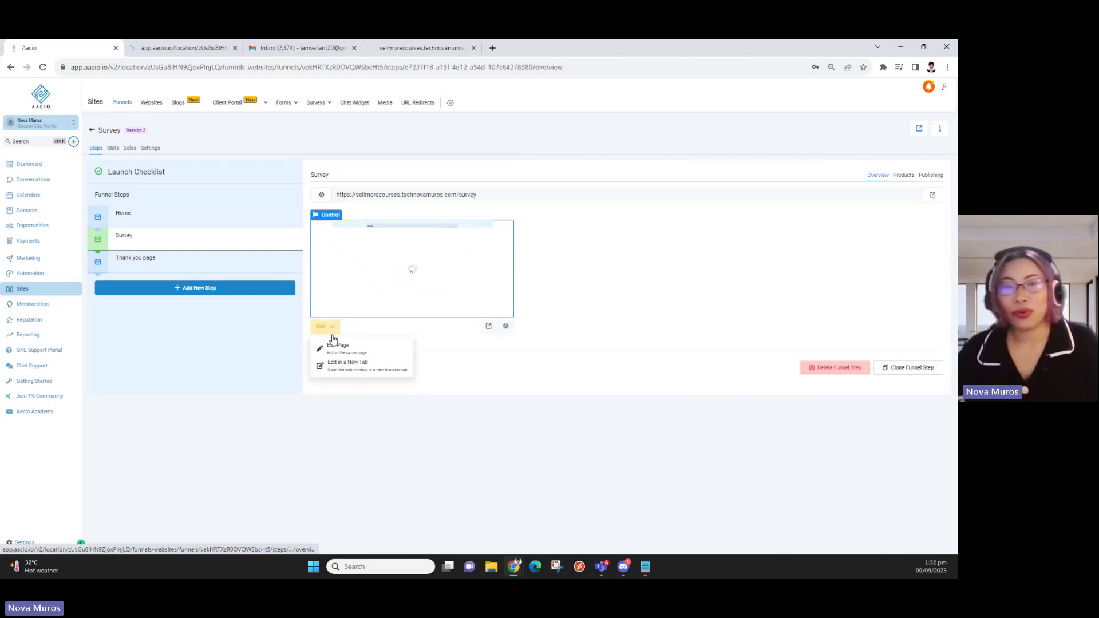
click(341, 364)
click(179, 260)
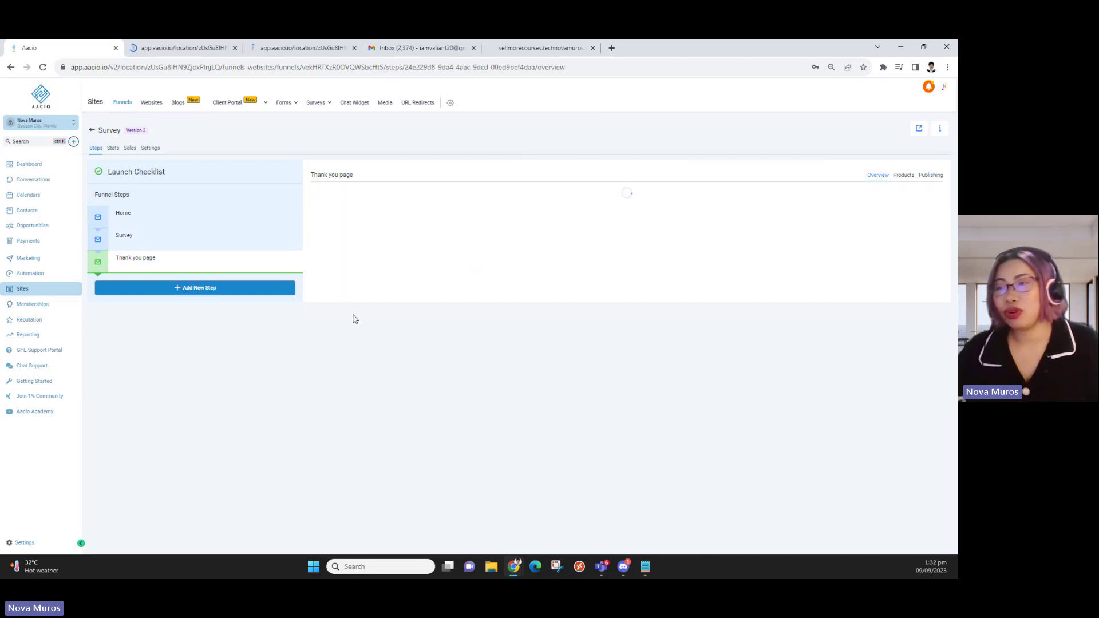
click(332, 327)
click(340, 364)
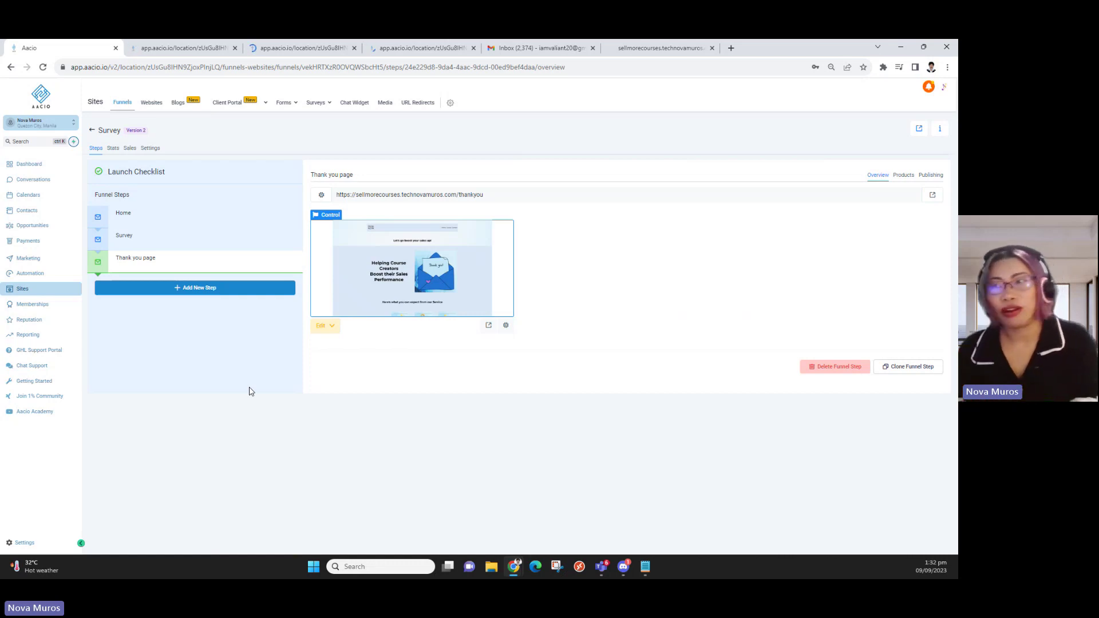
click(171, 213)
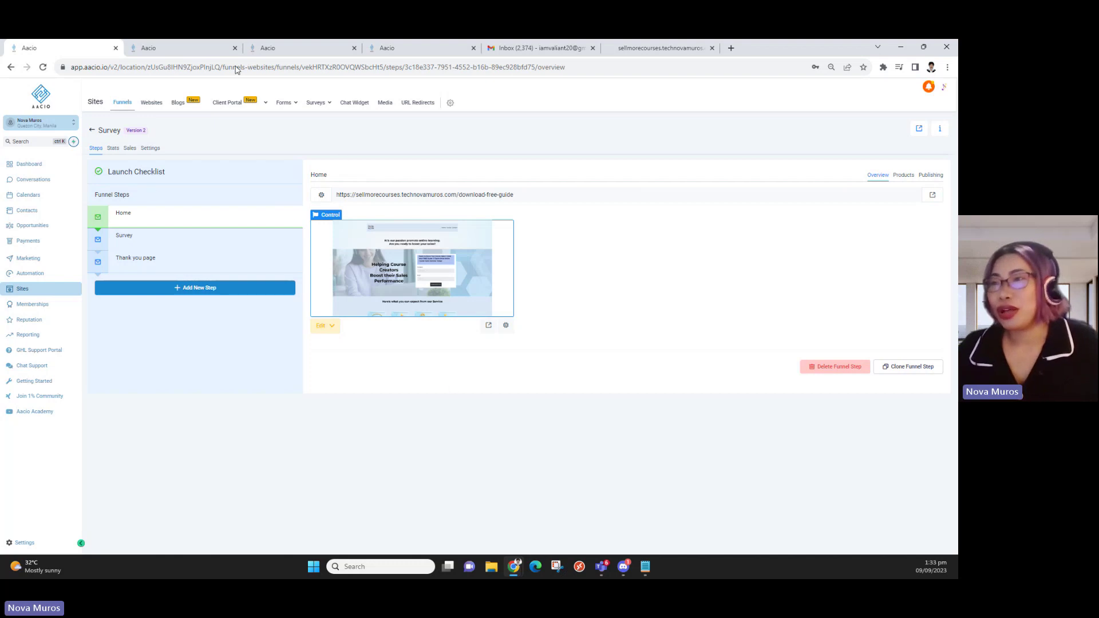
click(190, 54)
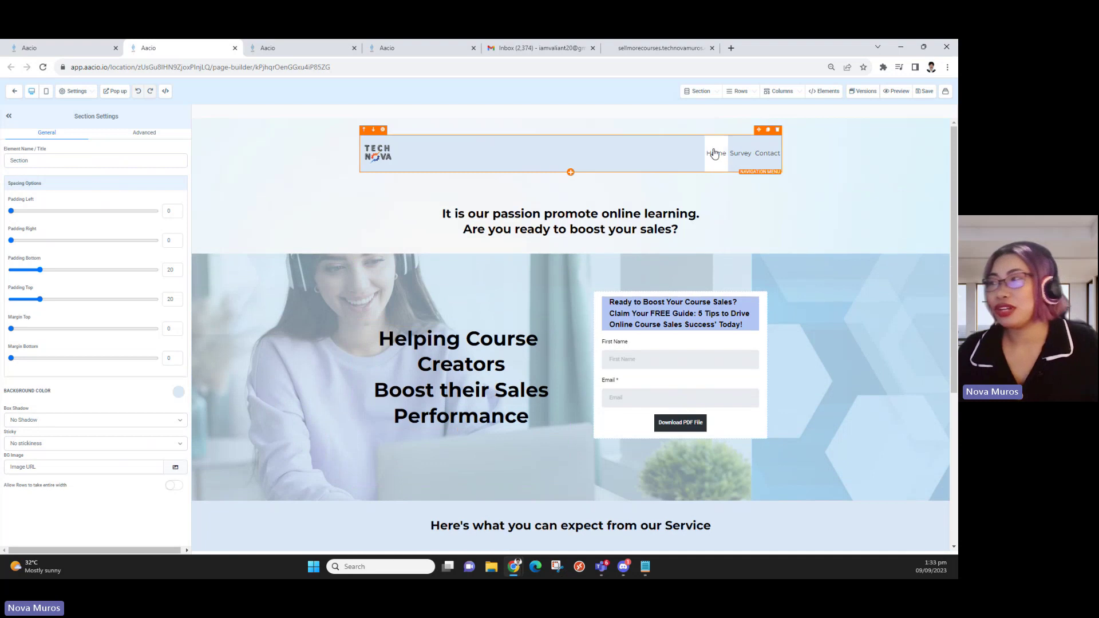
Inspect the navigation menu and the Home link's settings, cancel, then switch to the Survey builder
click(716, 153)
scroll(116, 242, down, 4)
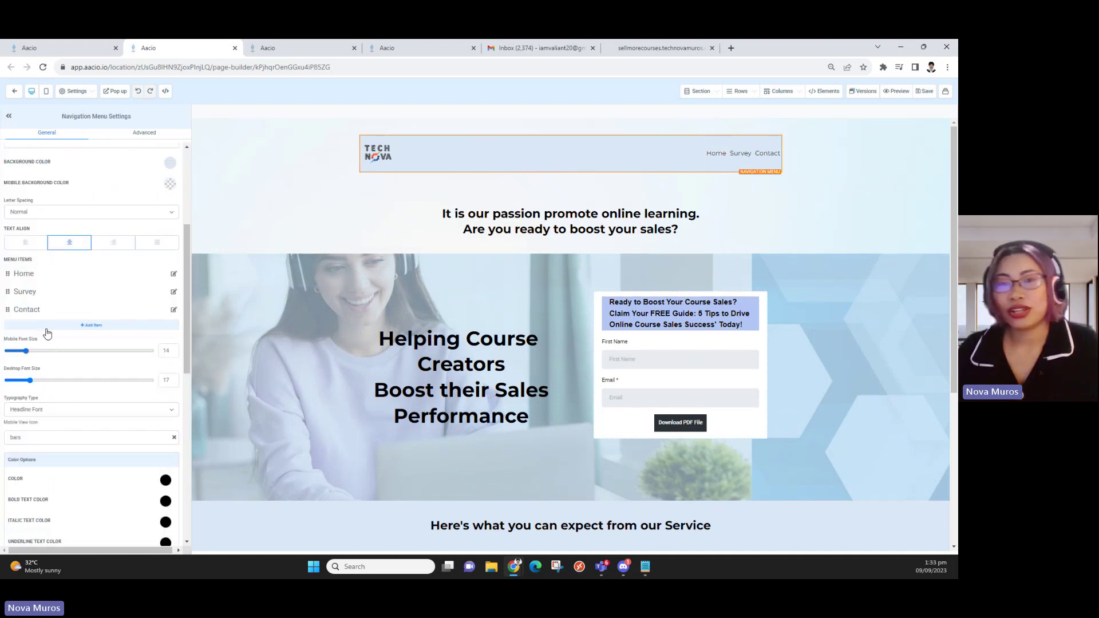
click(173, 274)
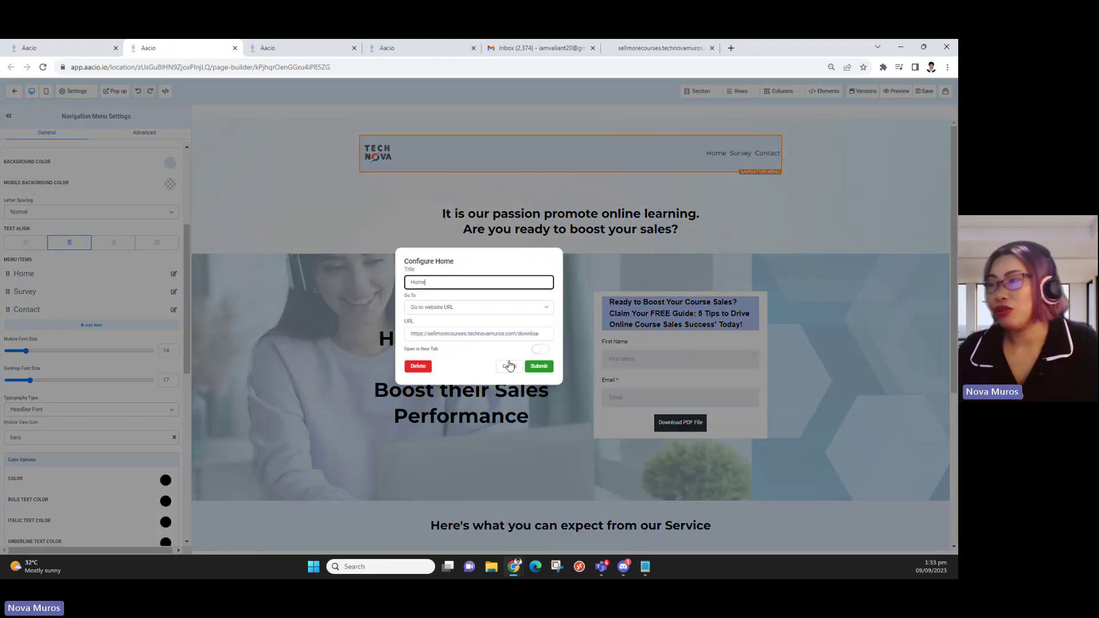
click(331, 220)
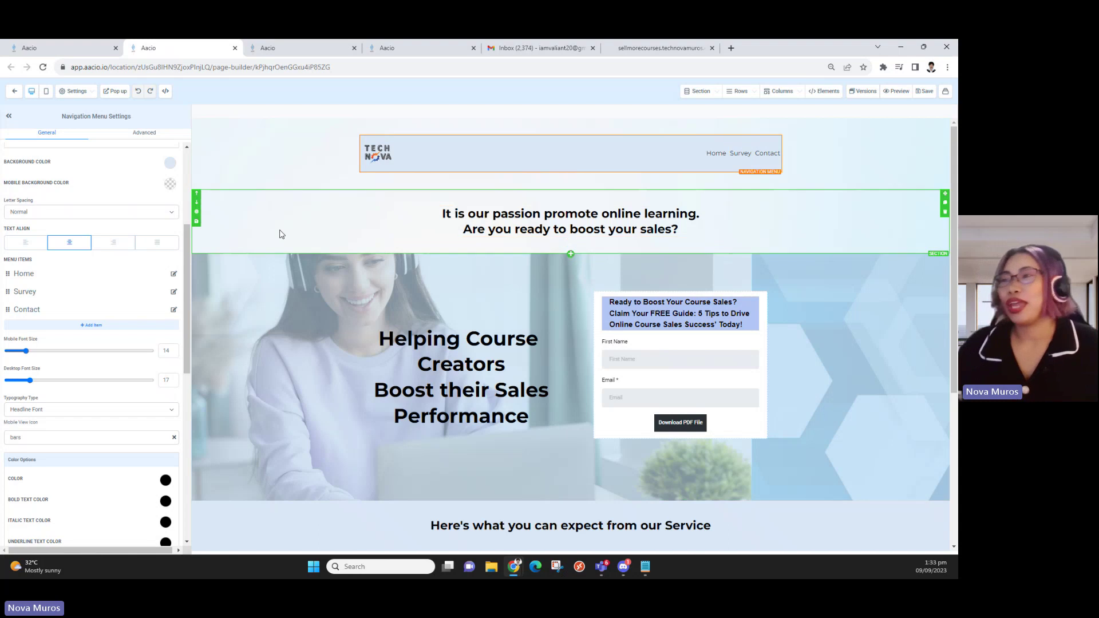
scroll(410, 255, down, 3)
scroll(400, 273, up, 2)
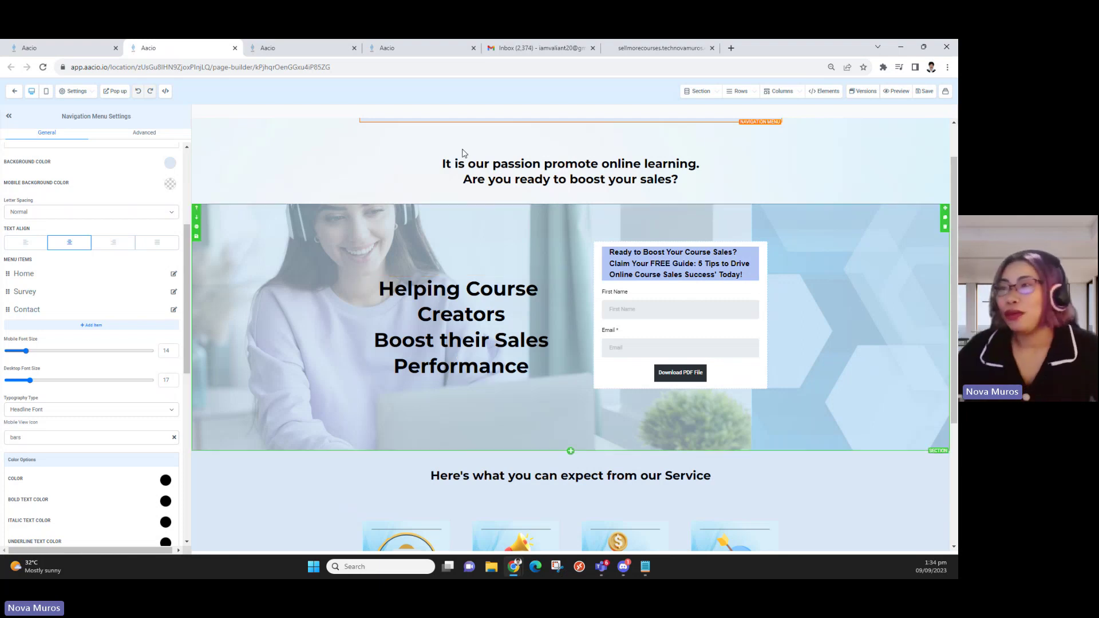
click(314, 48)
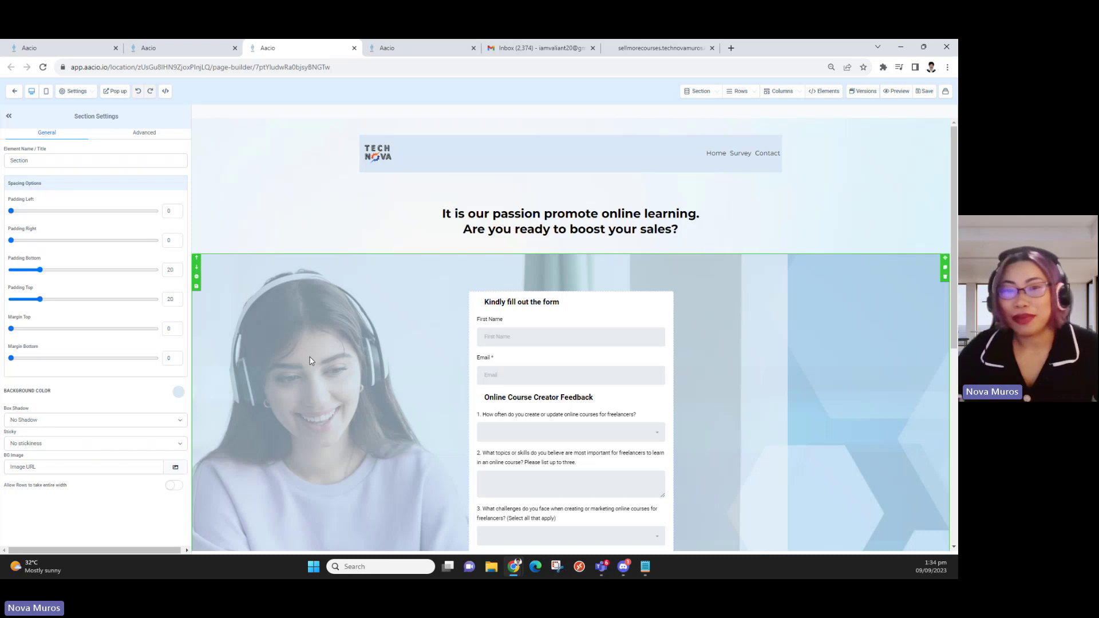
Scroll through the Survey page, view the Thank you page's popup, then return to the funnel steps
scroll(638, 377, down, 1)
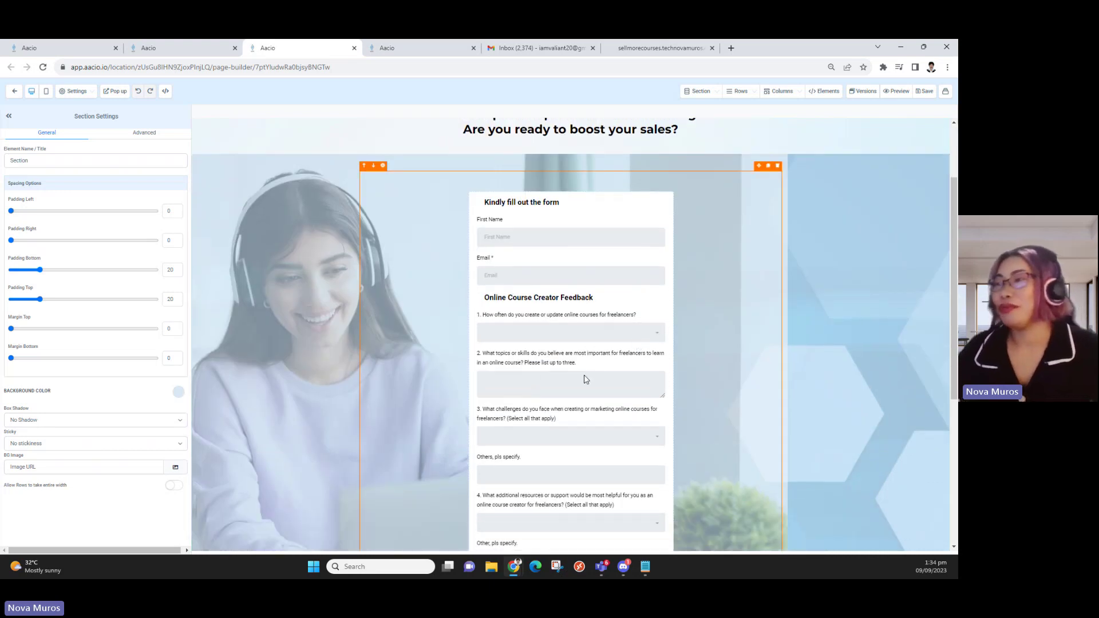
scroll(542, 353, up, 1)
click(455, 45)
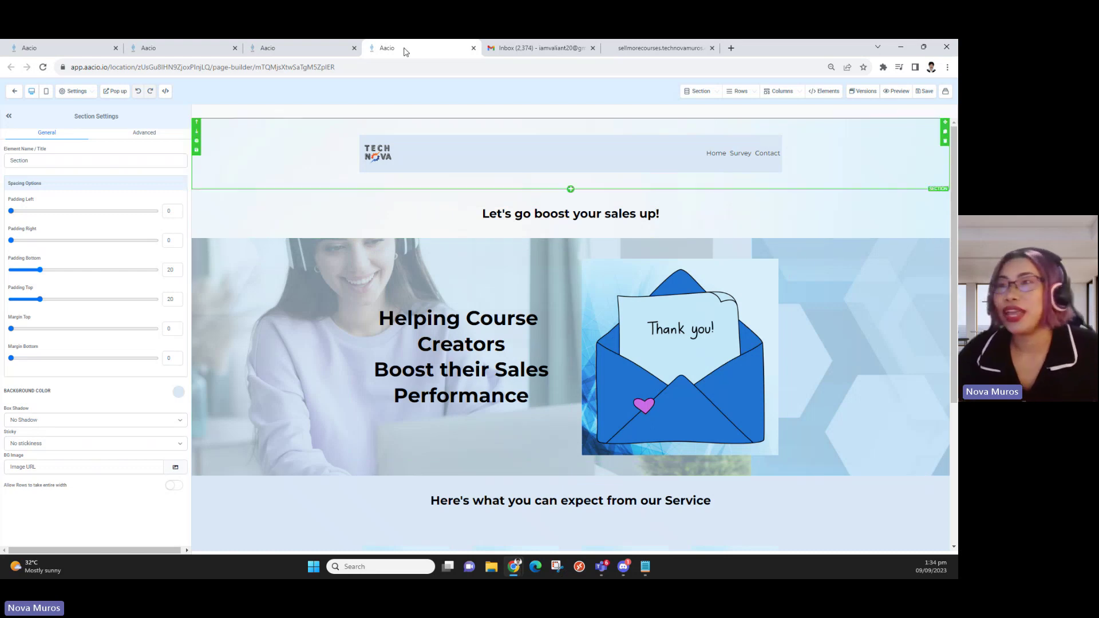
click(119, 93)
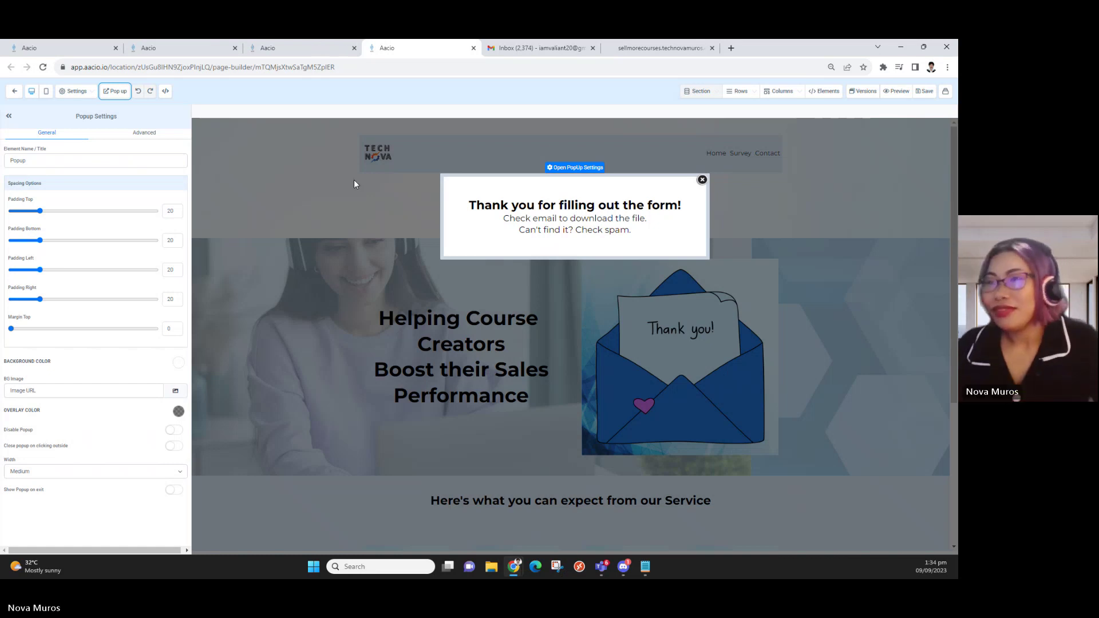
click(14, 91)
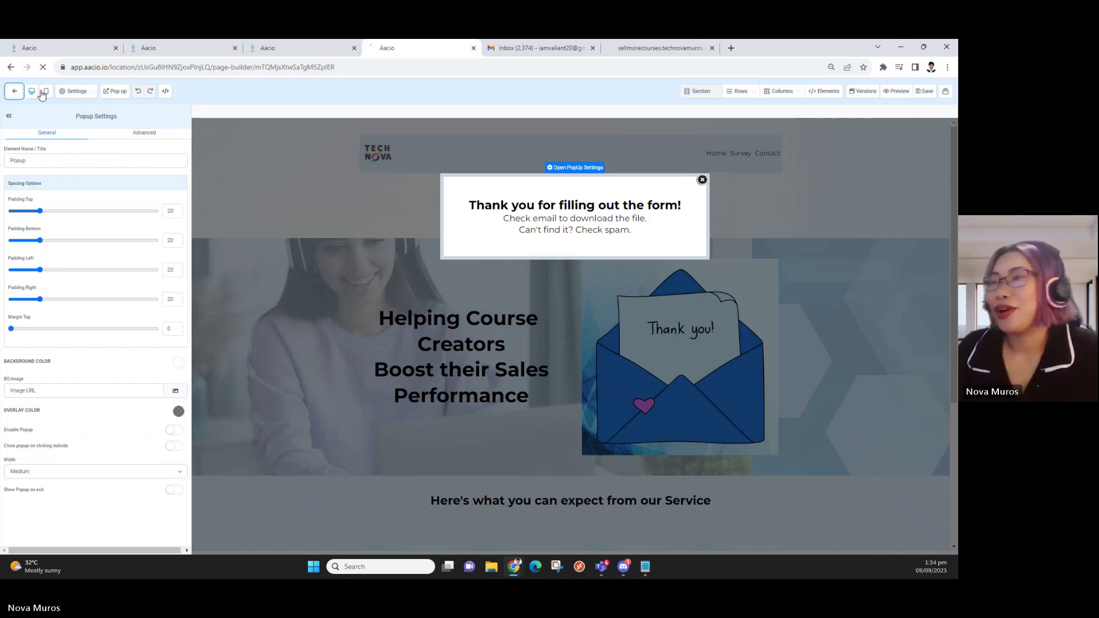
click(65, 45)
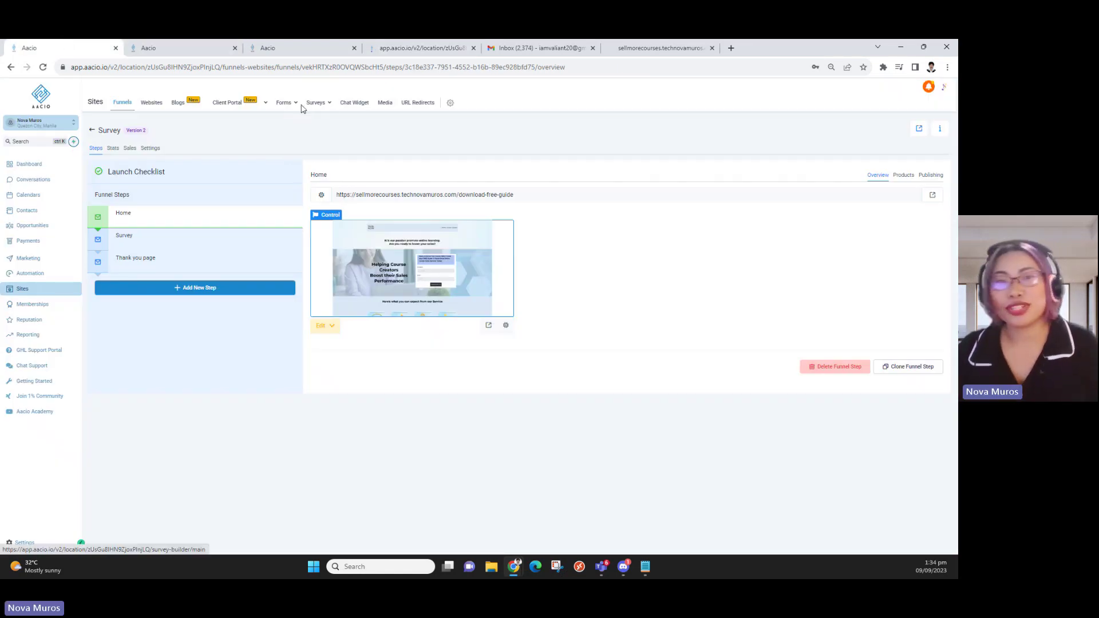
Choose Forms > Builder and switch to the newly opened forms tab
mouse_move(295, 104)
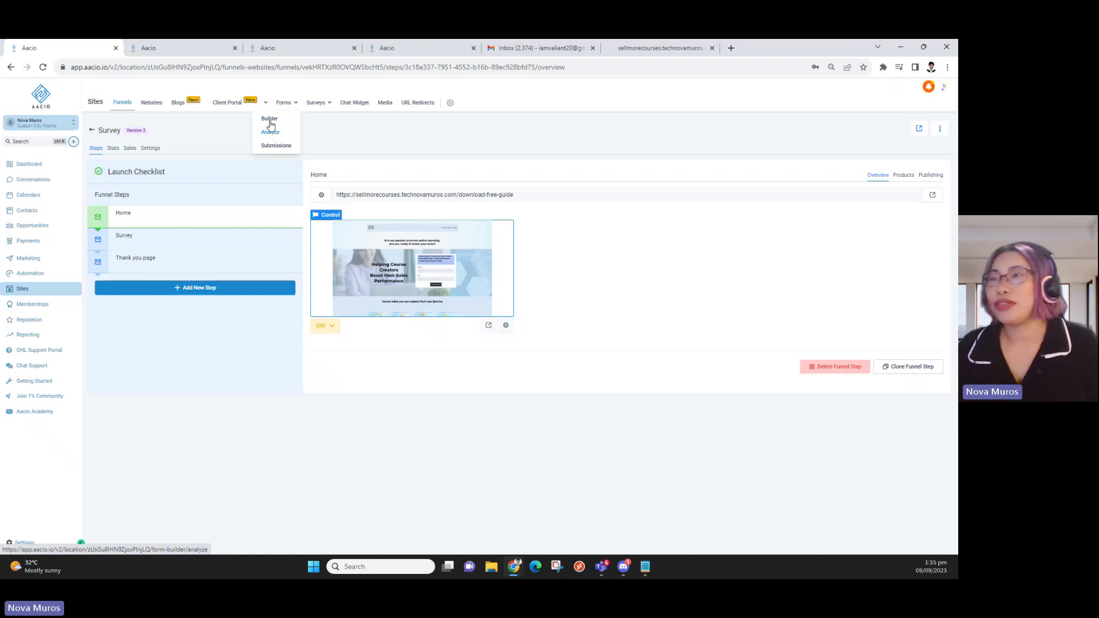
click(273, 120)
click(521, 48)
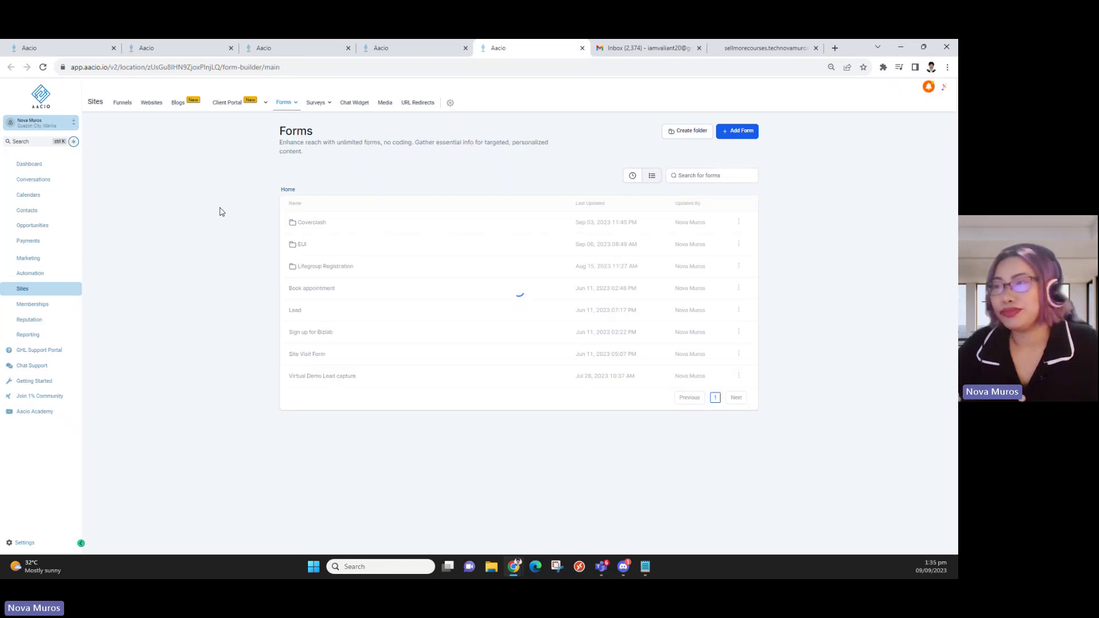
In the EUI folder, open Course_Lead magnet, inspect its Download PDF File button, then go back
click(310, 253)
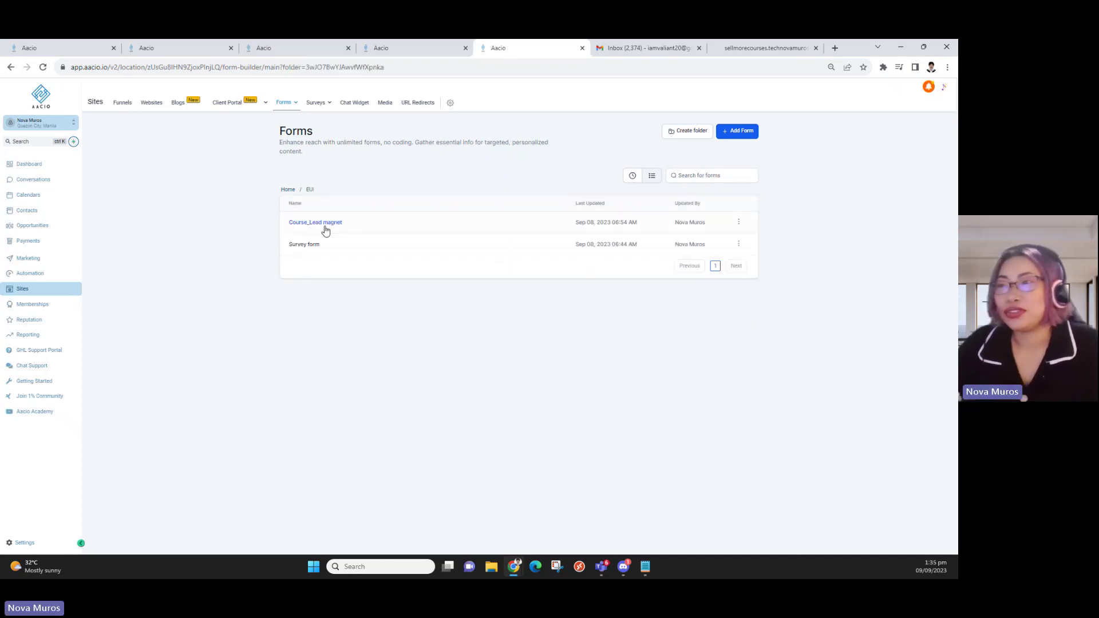
click(324, 225)
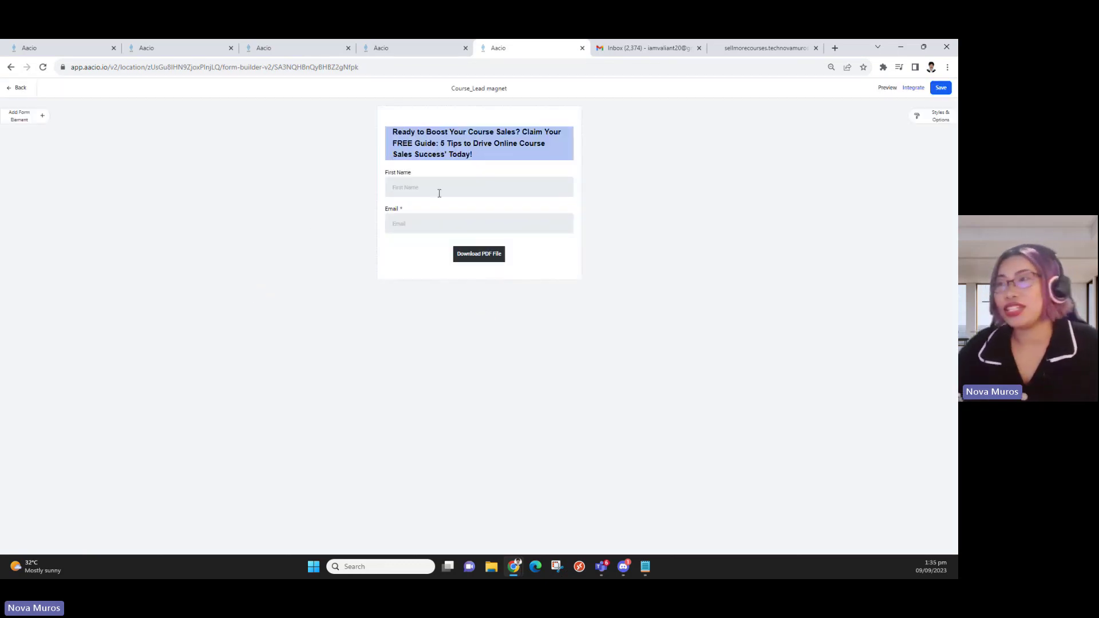
click(482, 262)
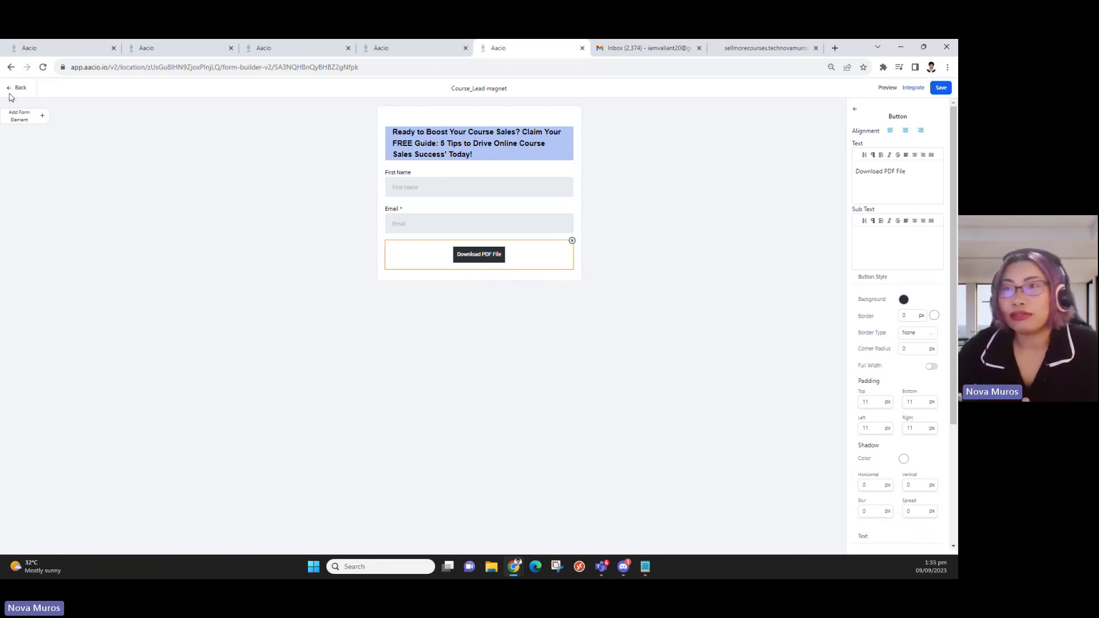
click(13, 88)
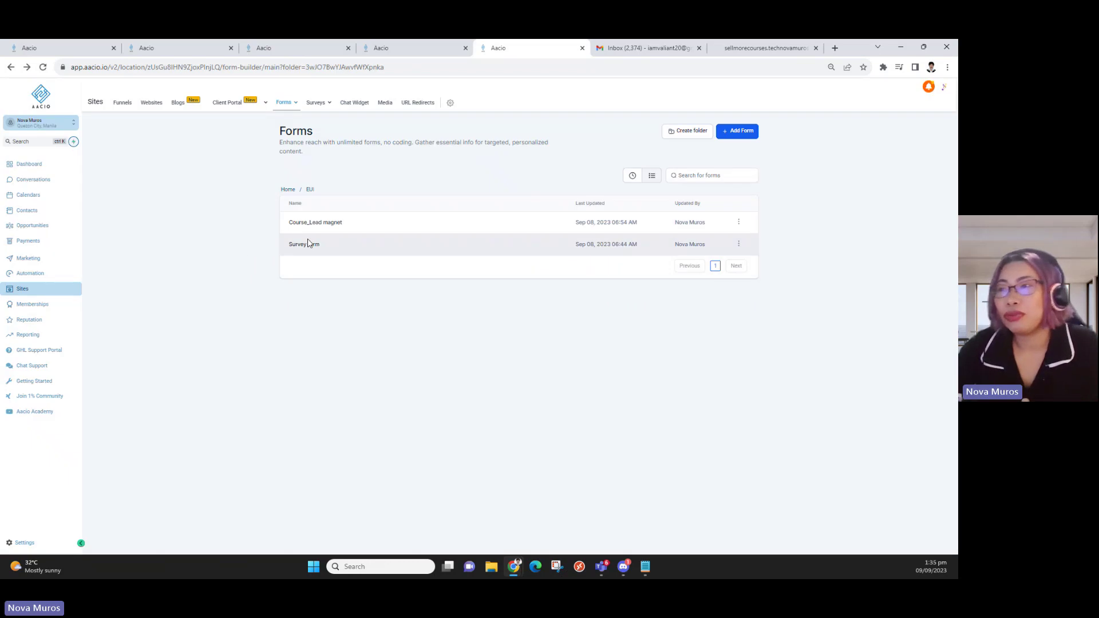
Open the Survey form and select questions 1 and 2 to view their settings
click(310, 245)
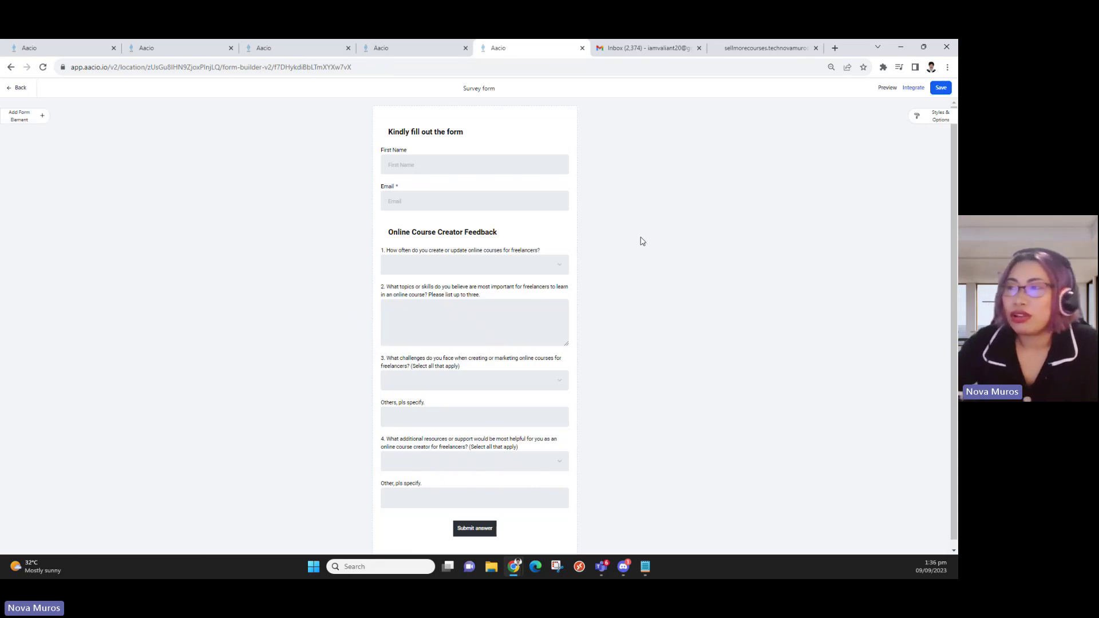
scroll(462, 222, down, 1)
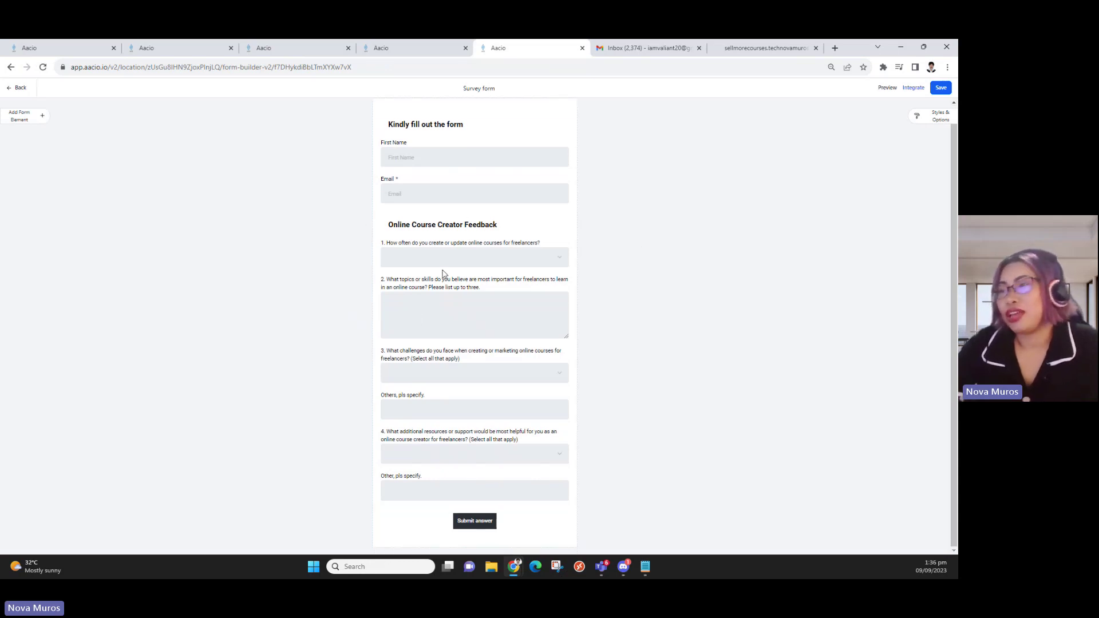
click(410, 258)
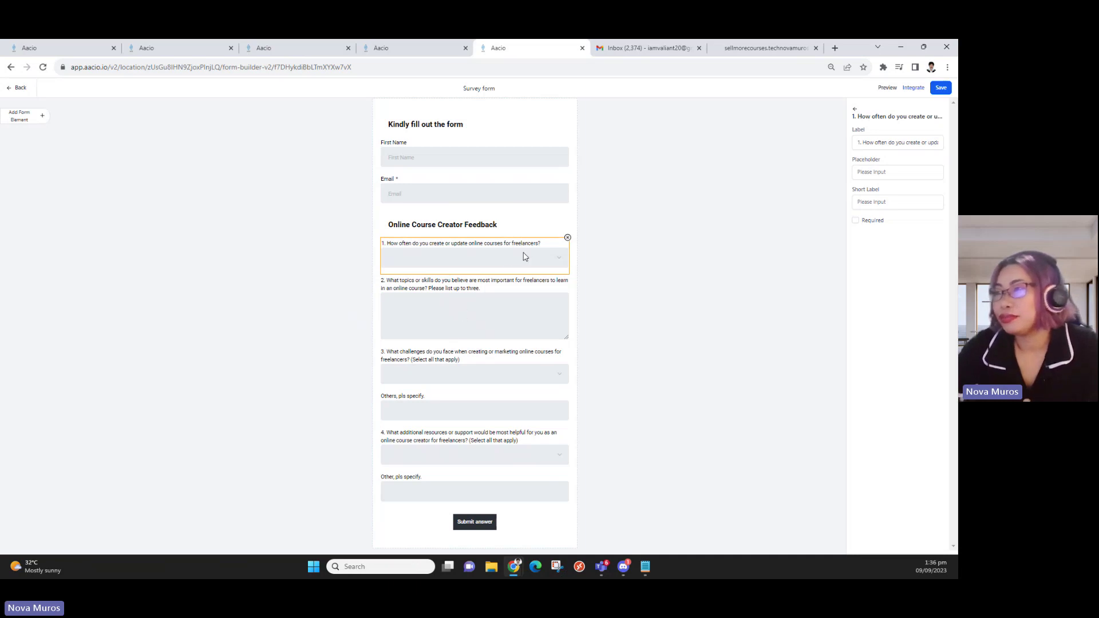
click(482, 334)
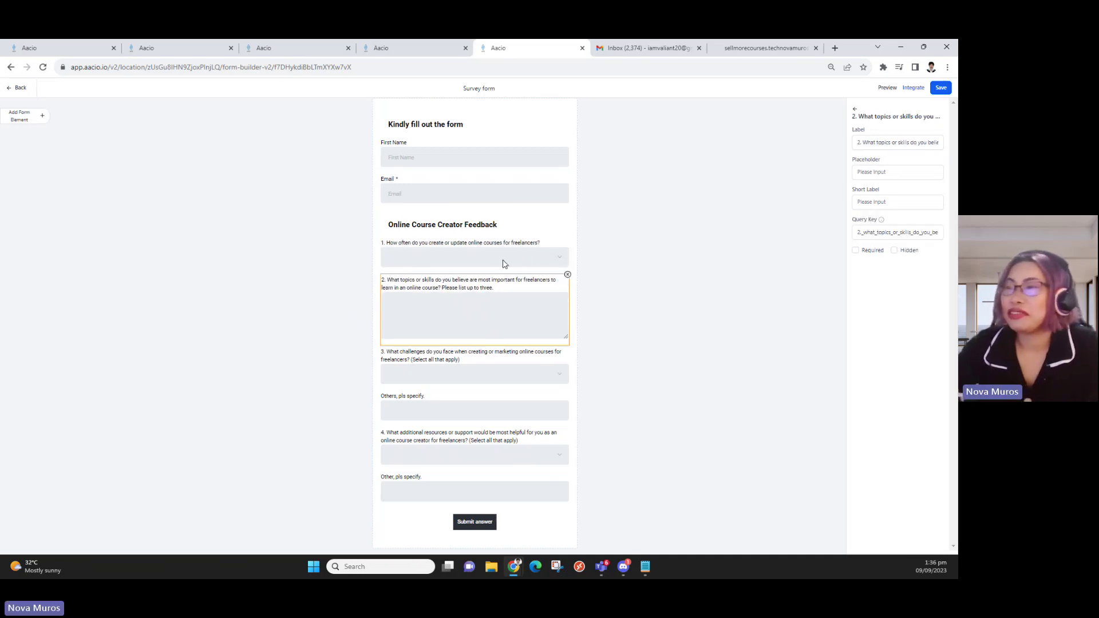
Show the Custom Fields tab of the Form Element panel for adding to the survey
click(20, 118)
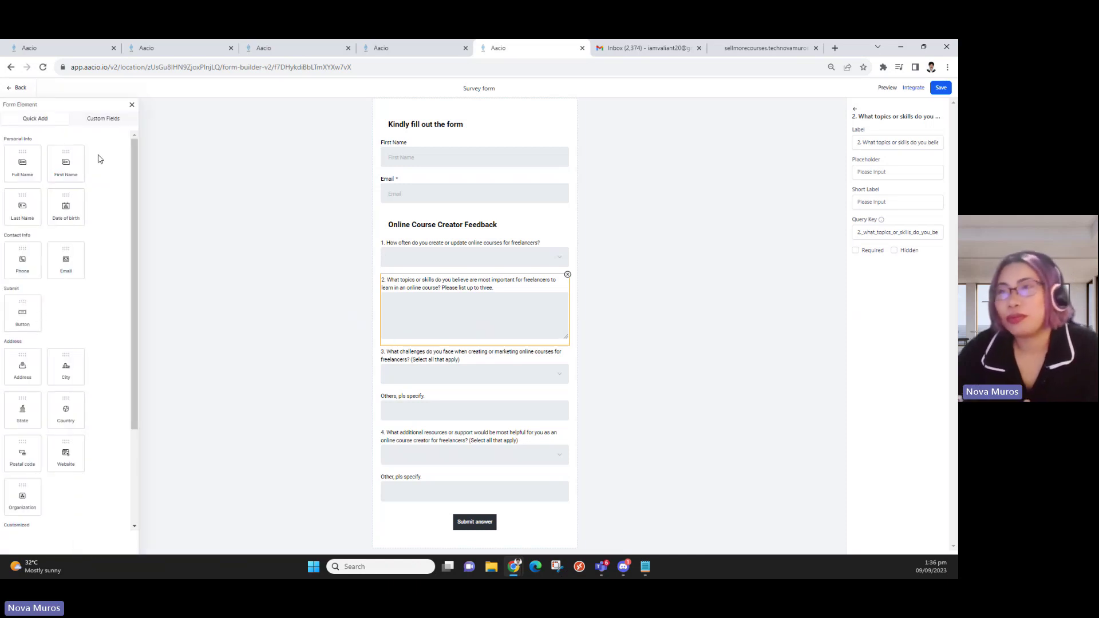
click(94, 120)
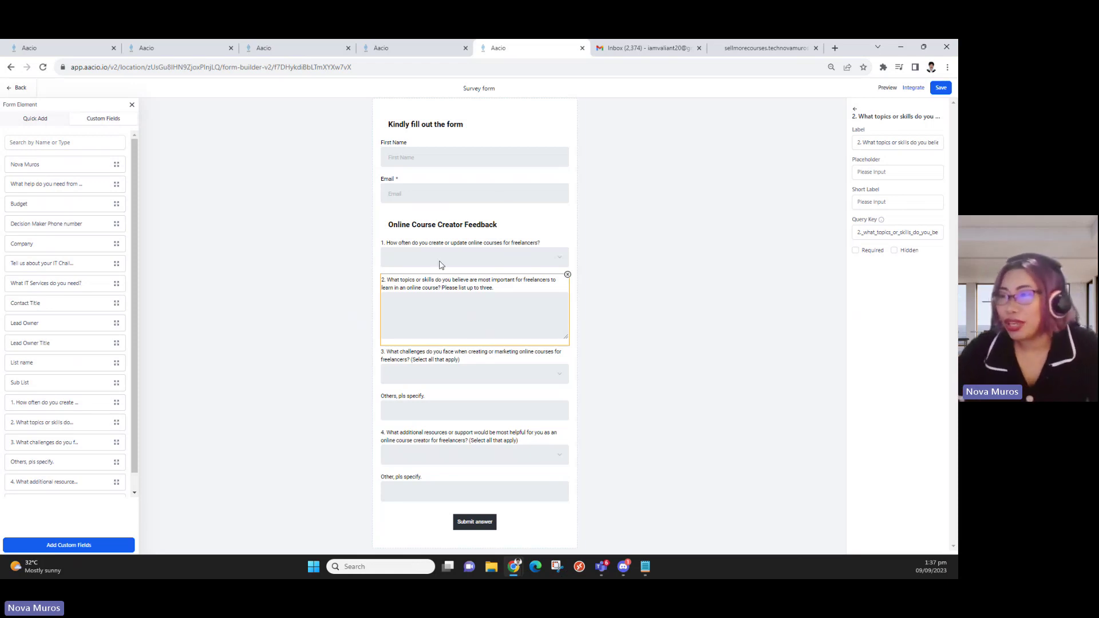
Select question 1 and drag its field onto the survey form
click(458, 256)
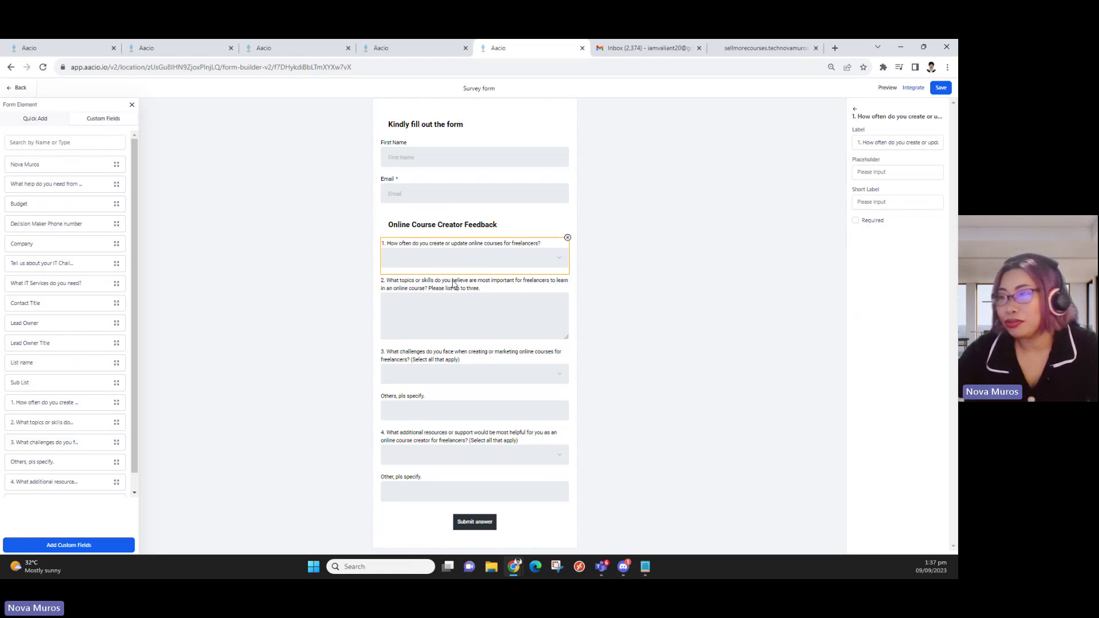
scroll(34, 412, down, 1)
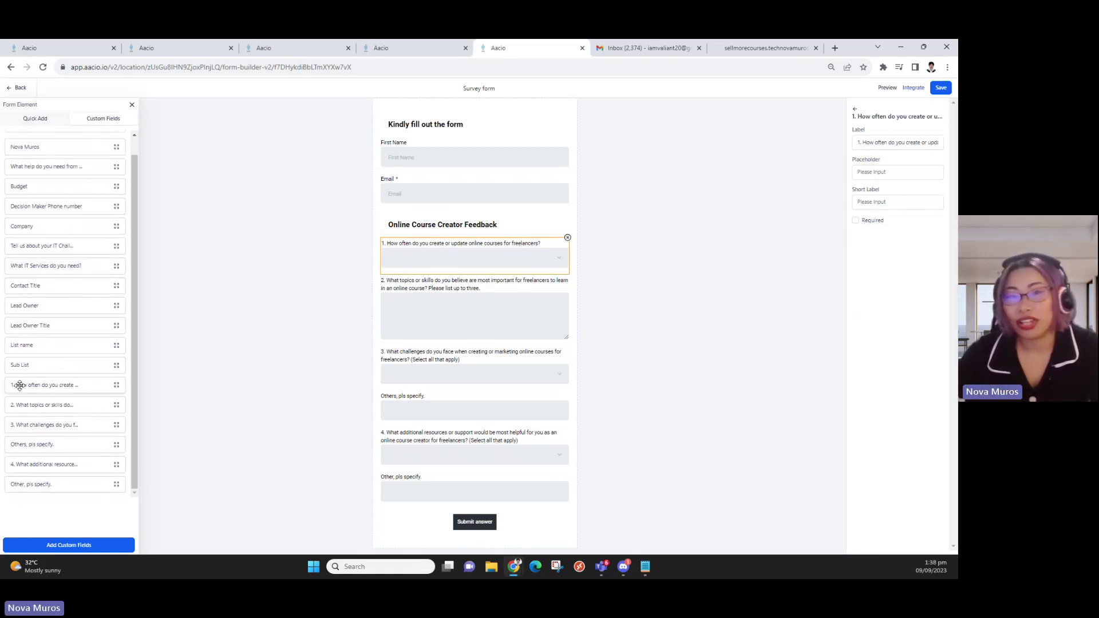
drag(20, 385, 17, 439)
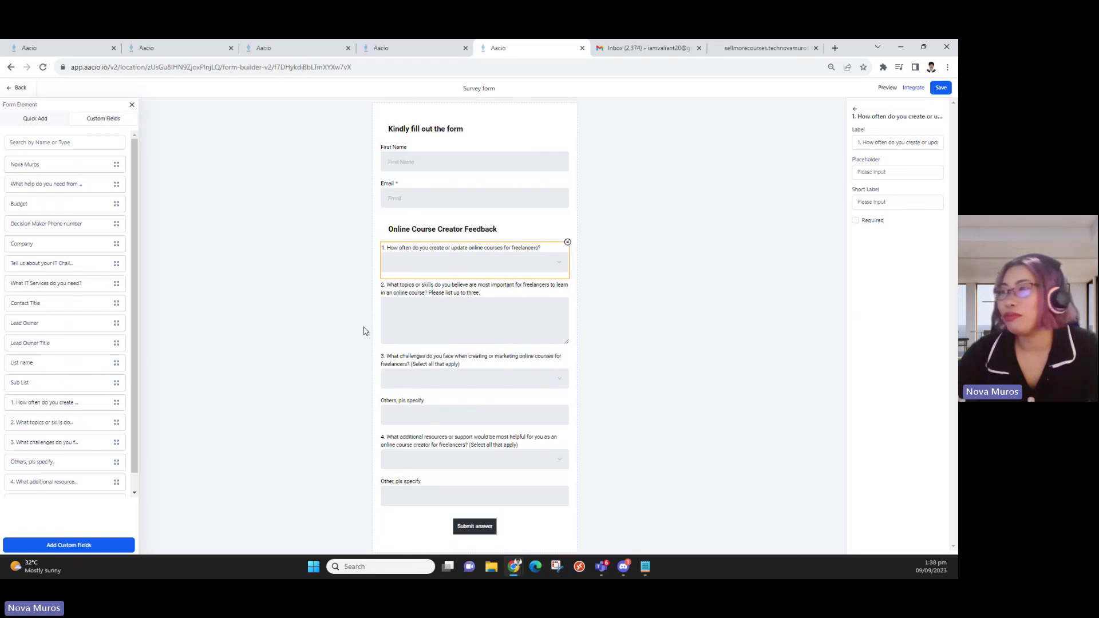
Inspect the Submit answer button's settings, including its sub text, then close them
click(473, 532)
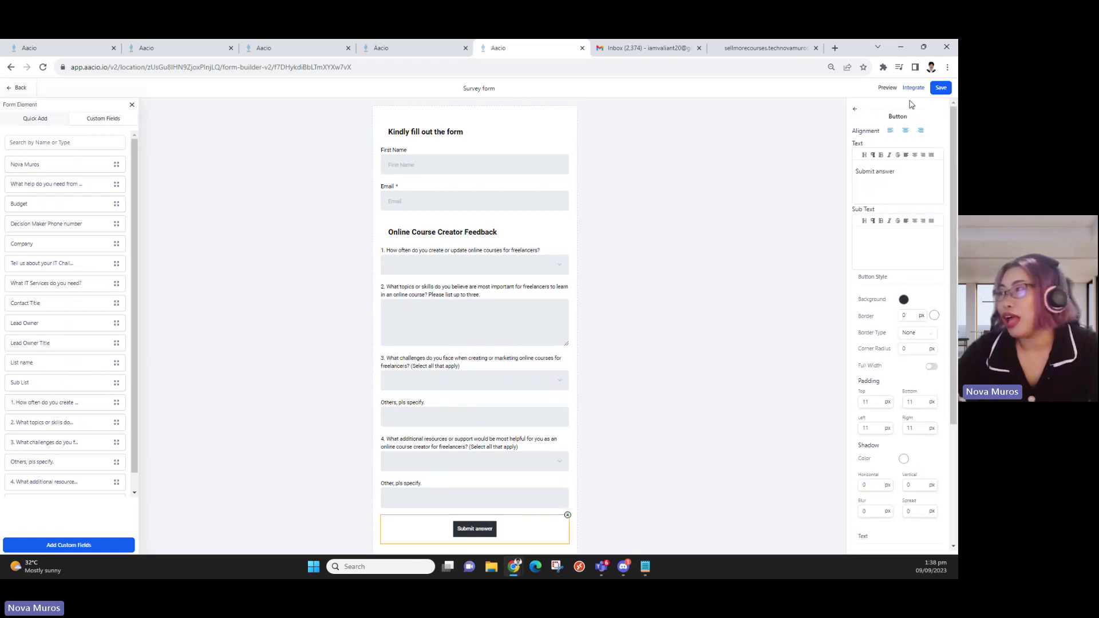
click(919, 253)
scroll(916, 254, down, 3)
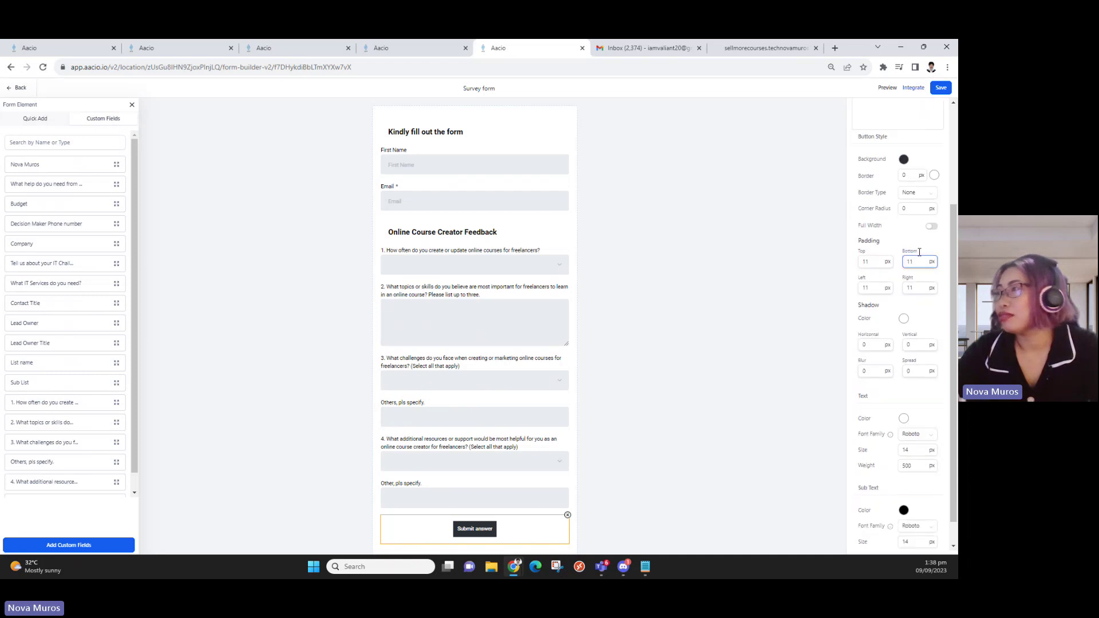
scroll(915, 254, up, 3)
click(854, 112)
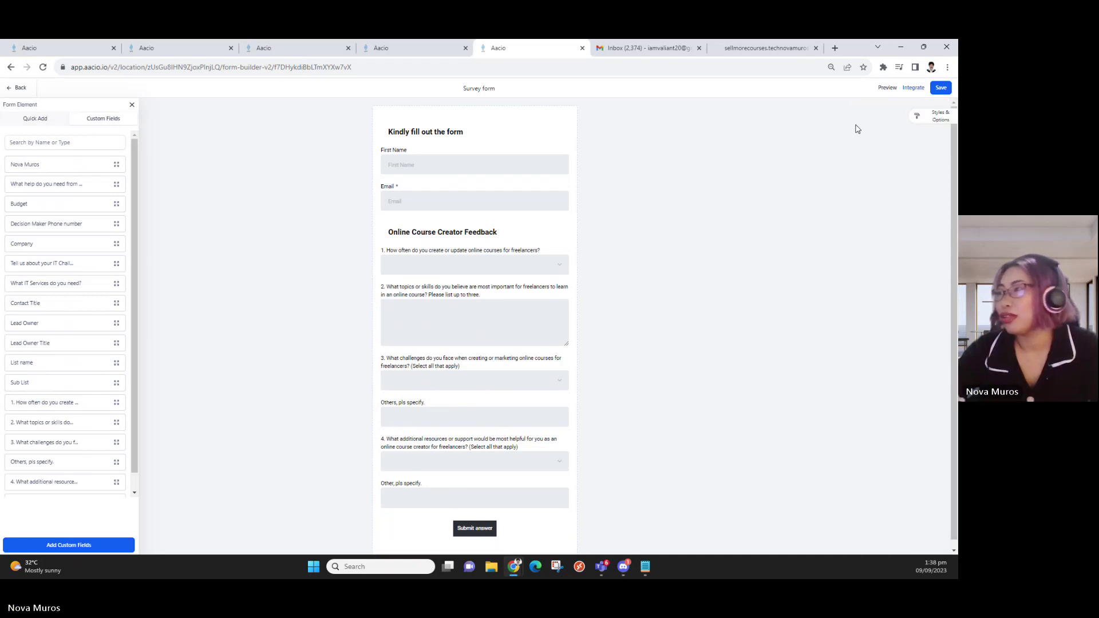
Inspect the form's On Submit redirect URL, leaving it unchanged, then move to the landing page tab
click(919, 120)
click(930, 119)
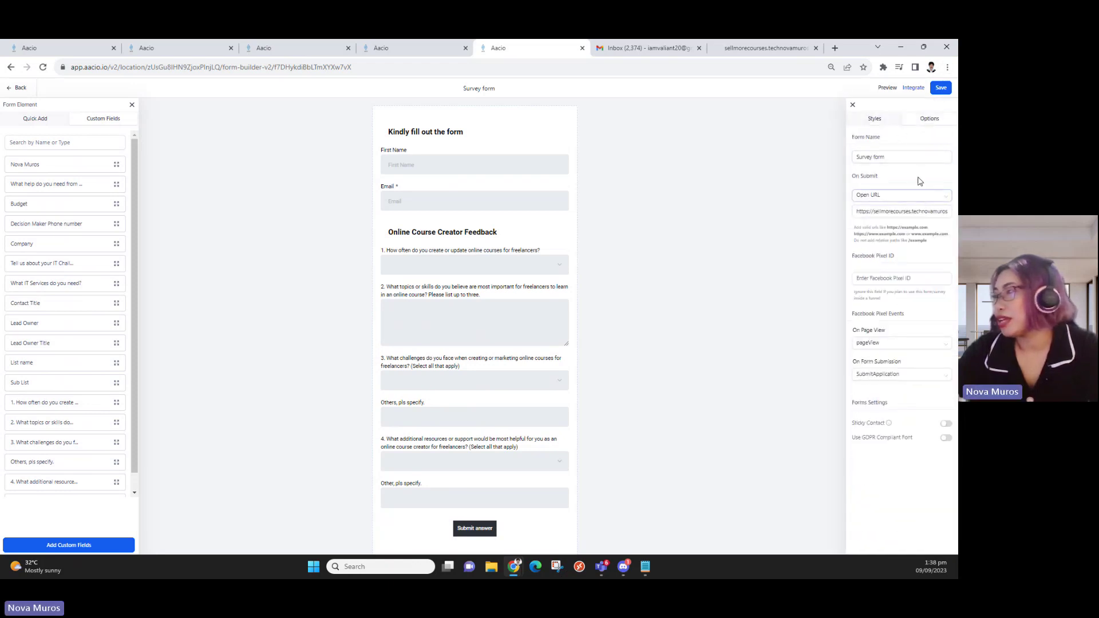
click(909, 212)
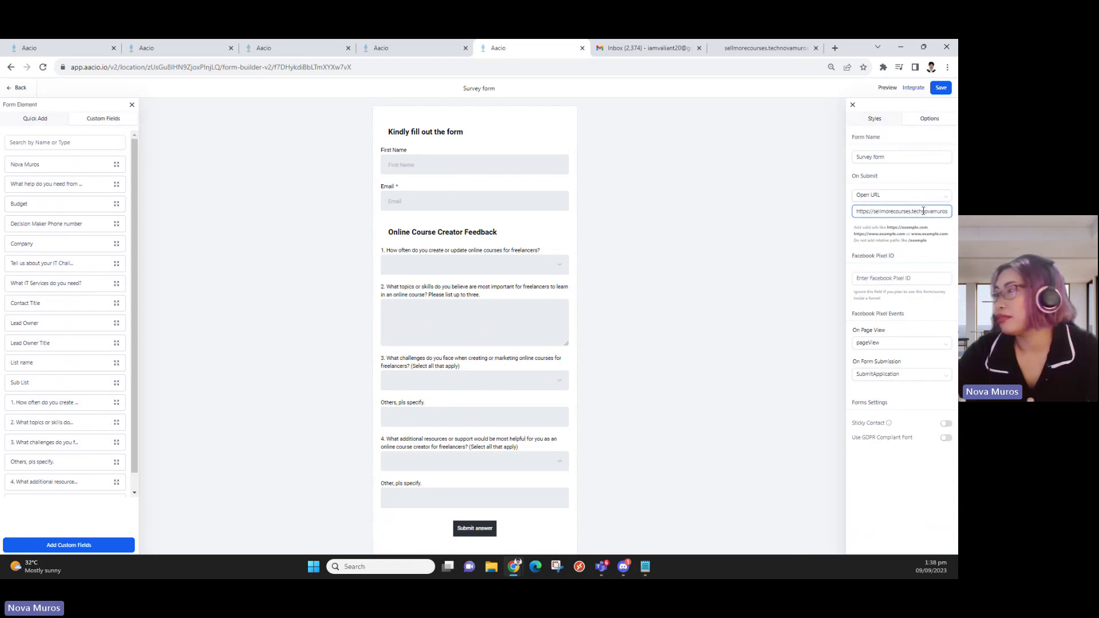
double_click(923, 211)
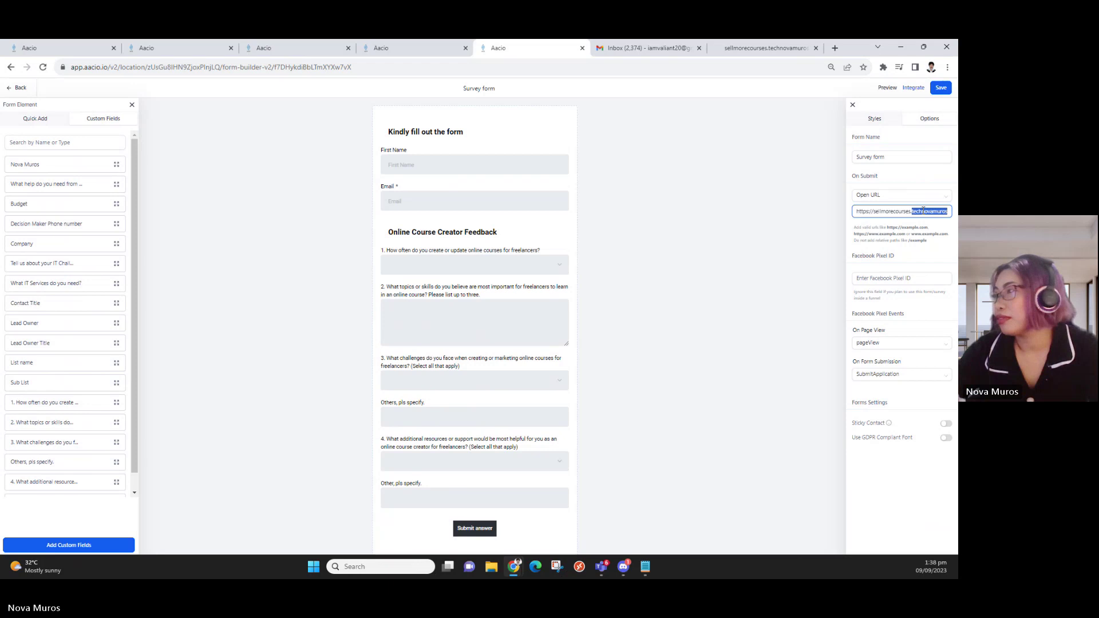
key(ctrl+a)
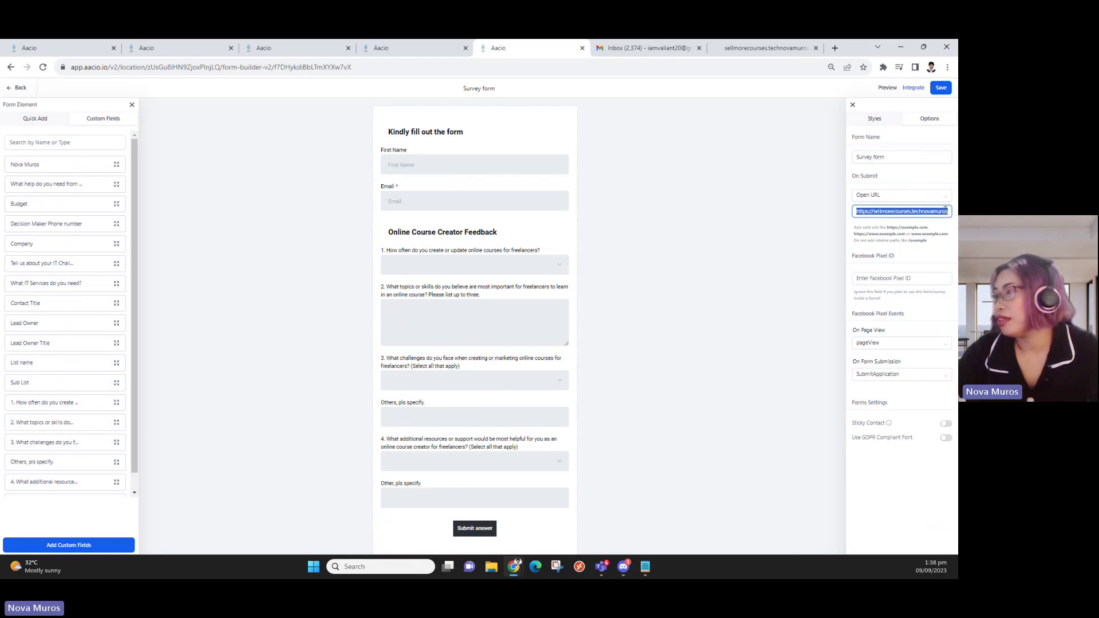
click(873, 486)
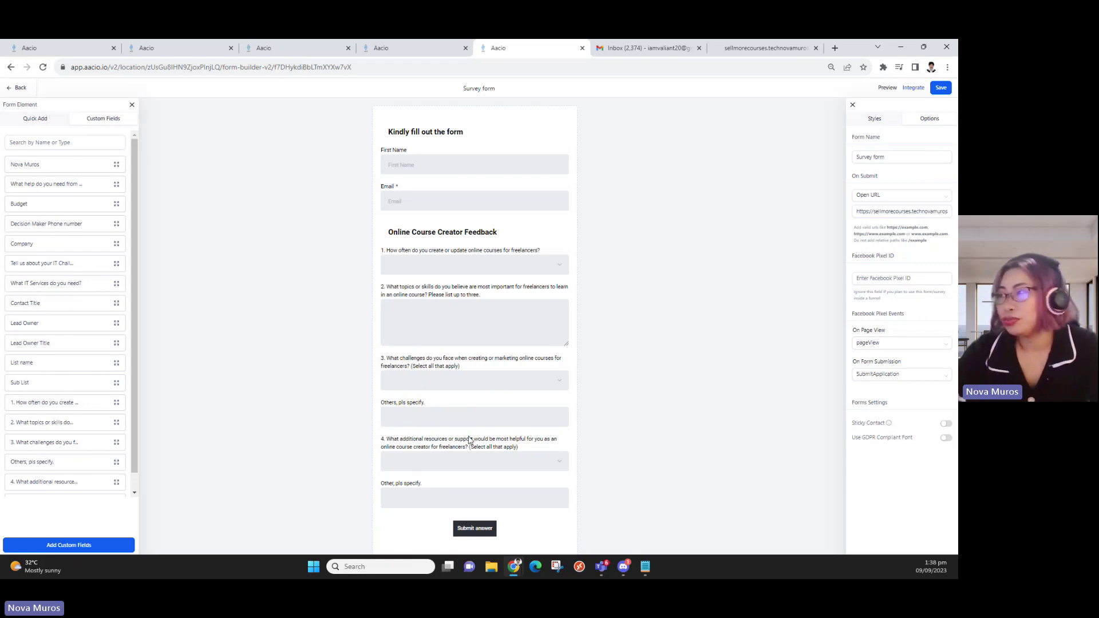
click(910, 210)
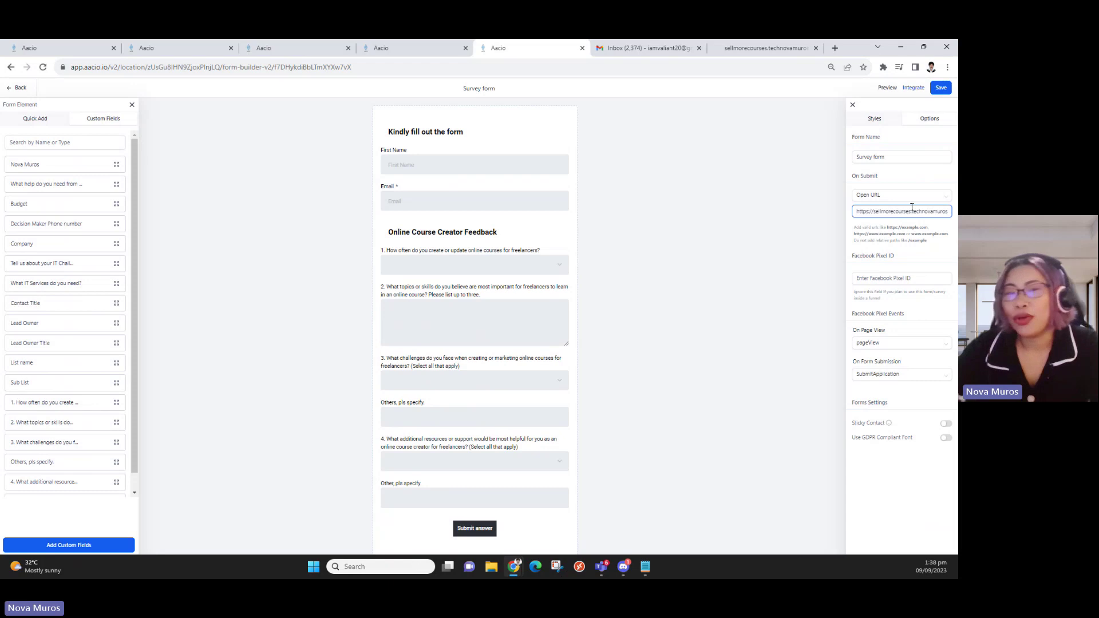
click(768, 320)
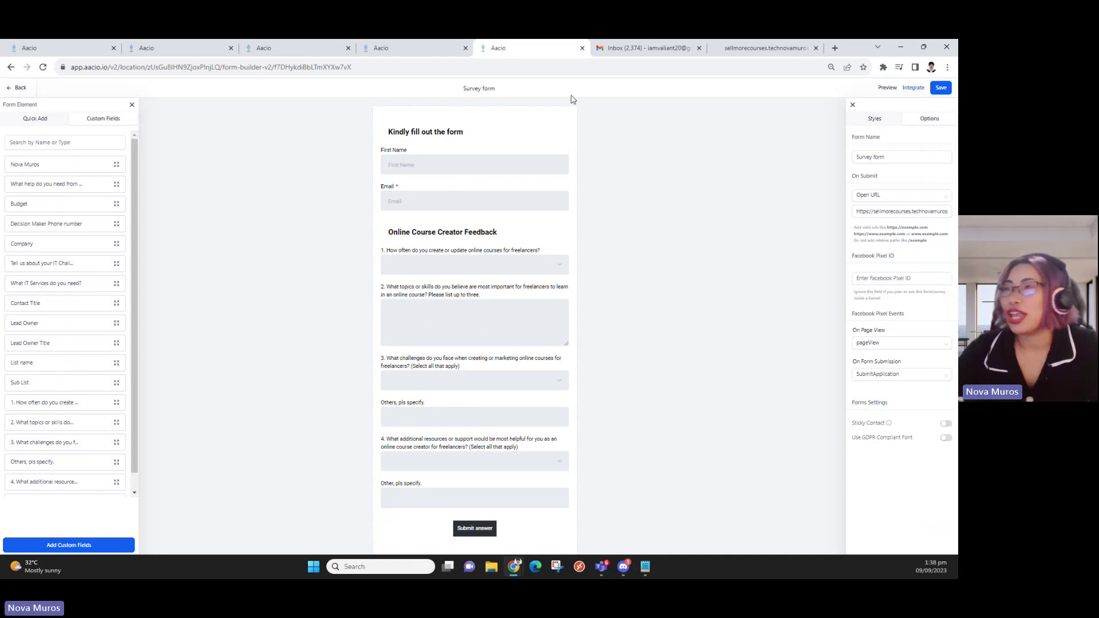
click(395, 47)
click(309, 46)
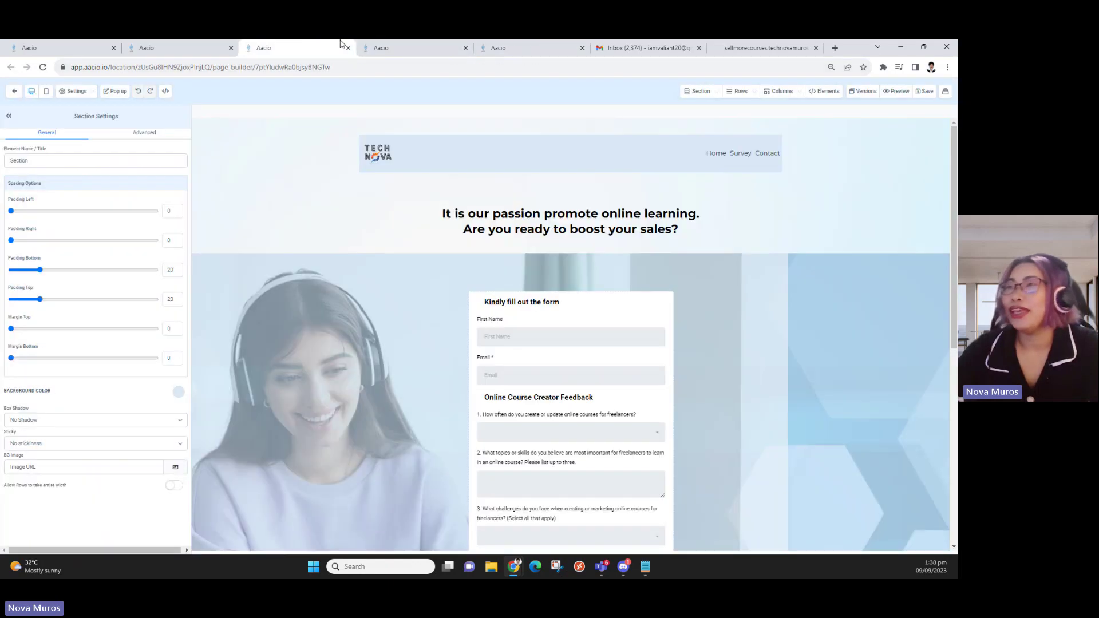
Return to the Survey funnel to show the Thank you page step and its /thankyou address
click(387, 46)
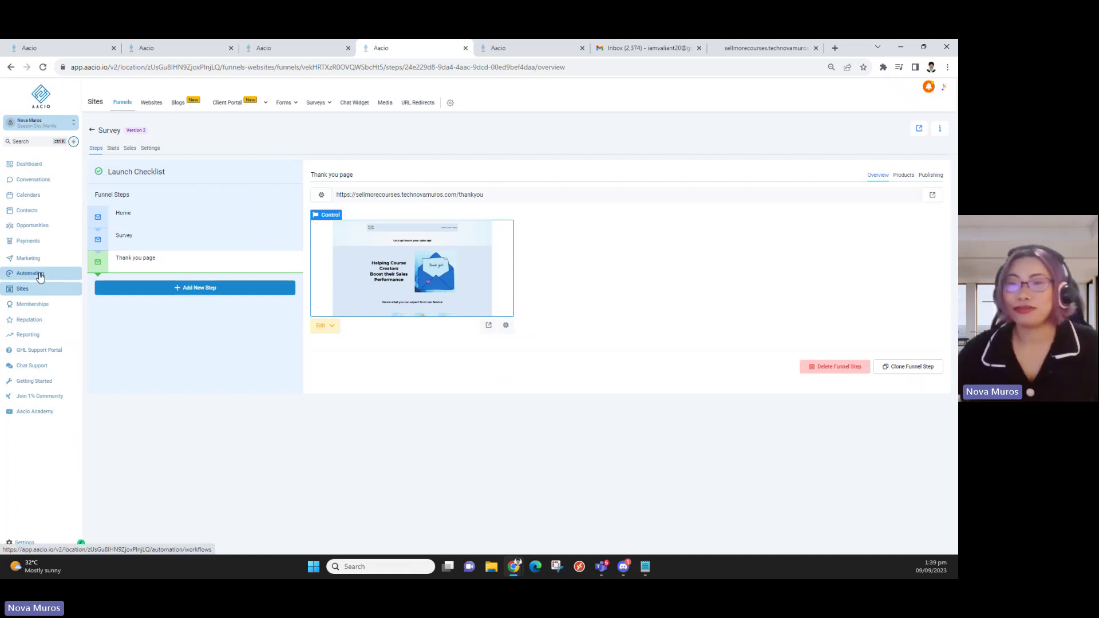
Open Automation's Workflow List in a new tab and switch to it
middle_click(51, 269)
click(463, 48)
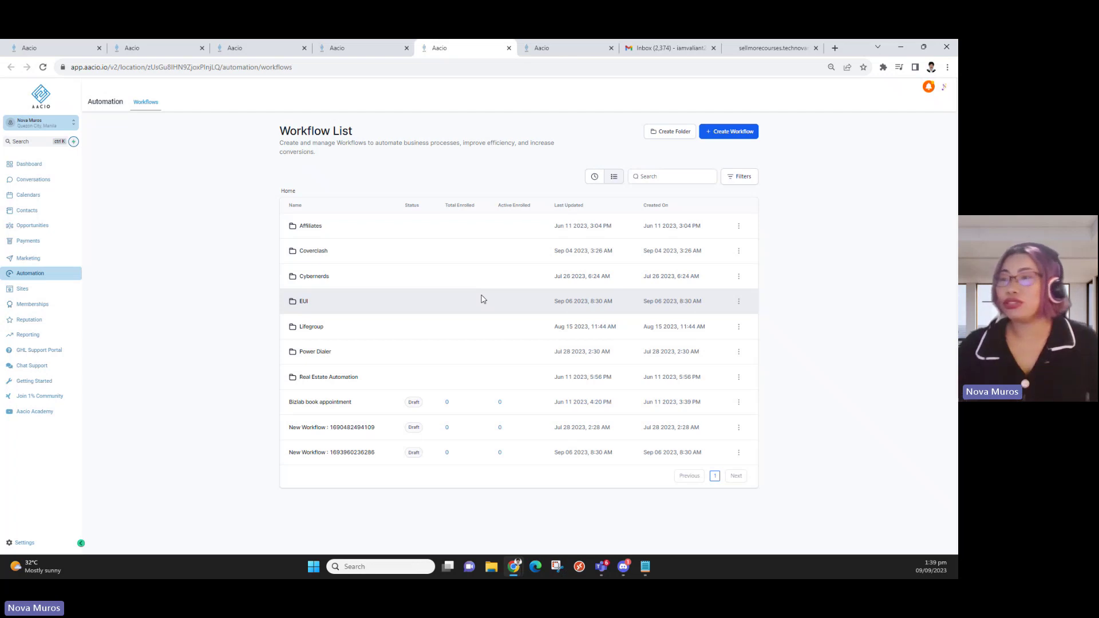
Browse the EUI folder and the Welcome email workflow, checking its actions menu
click(325, 301)
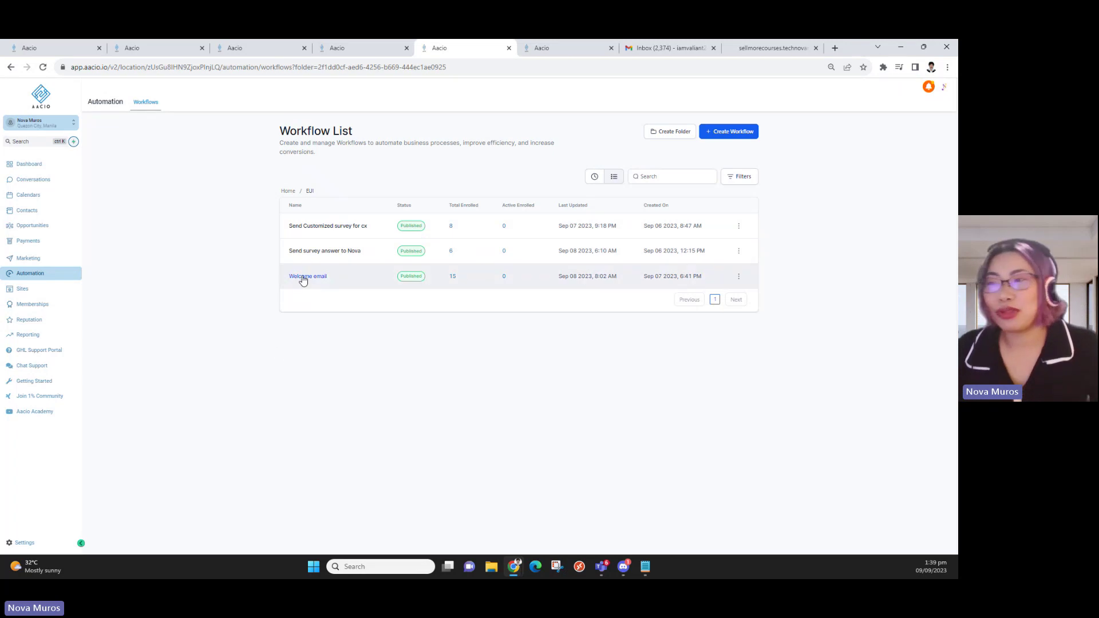
click(130, 47)
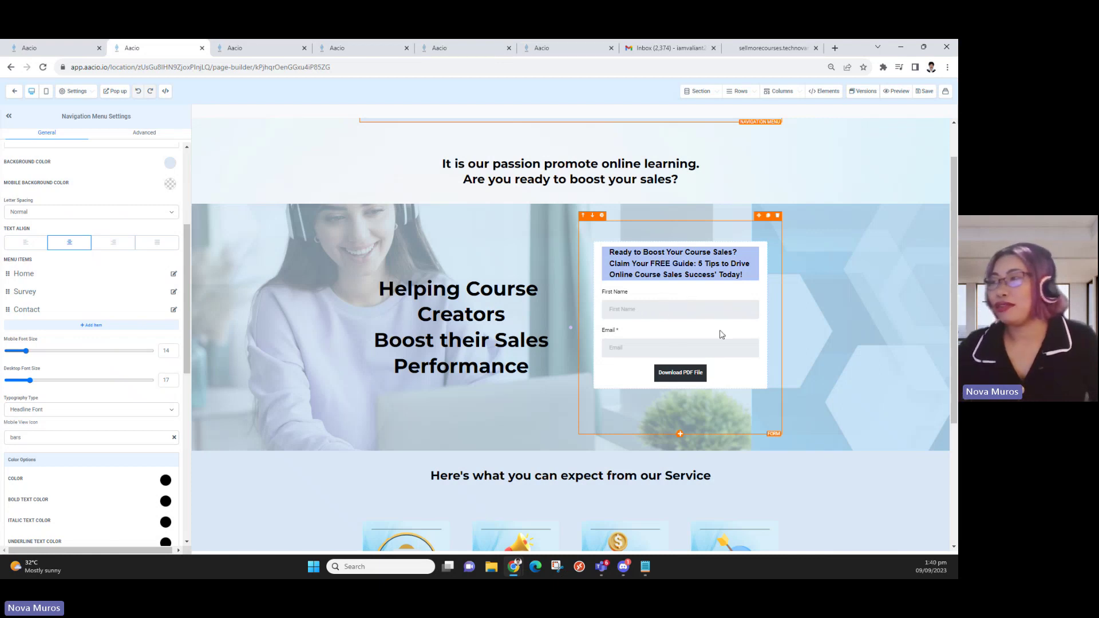
click(360, 47)
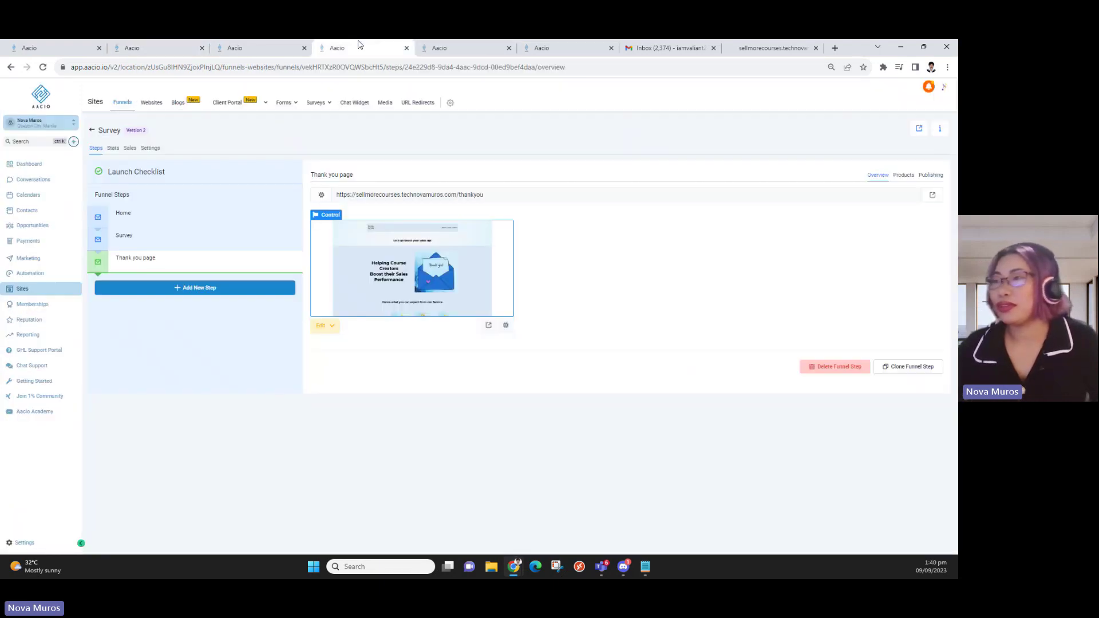
click(475, 48)
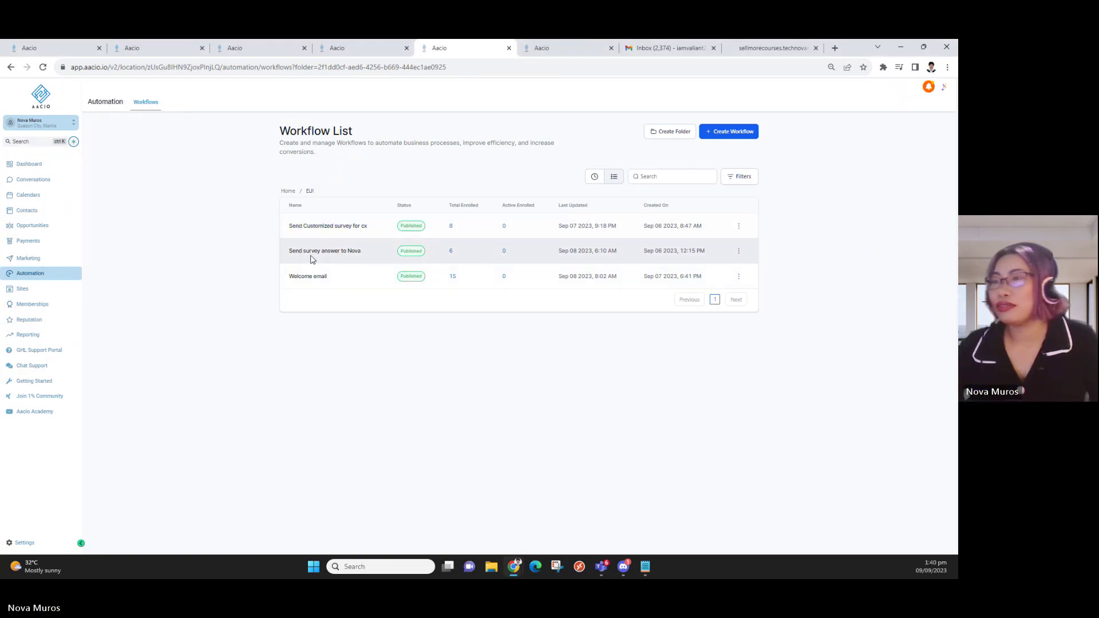
click(308, 277)
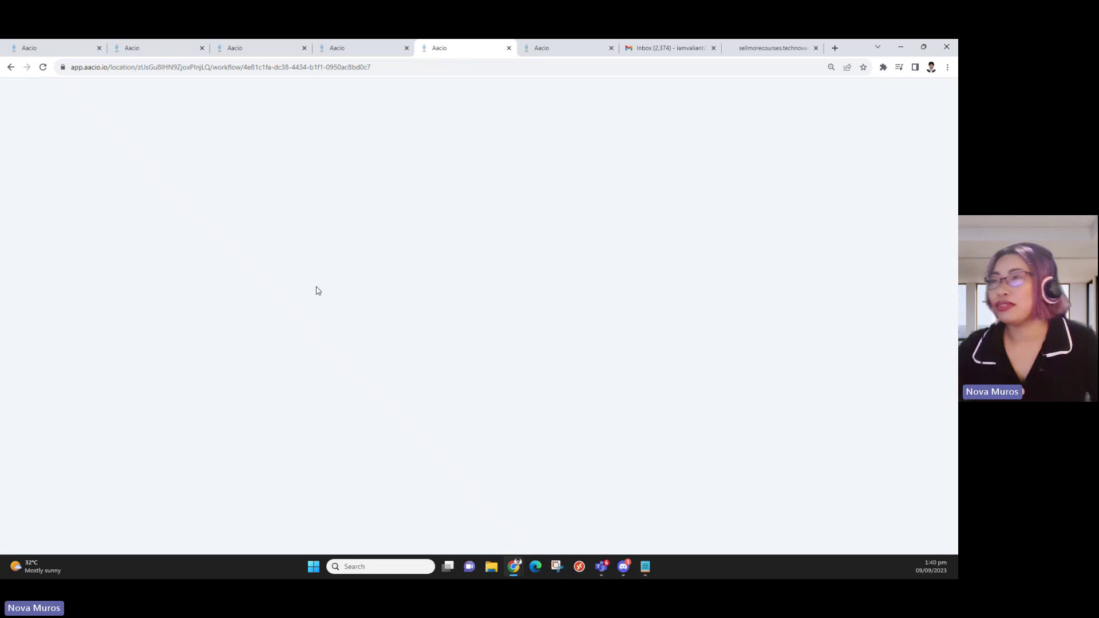
click(10, 67)
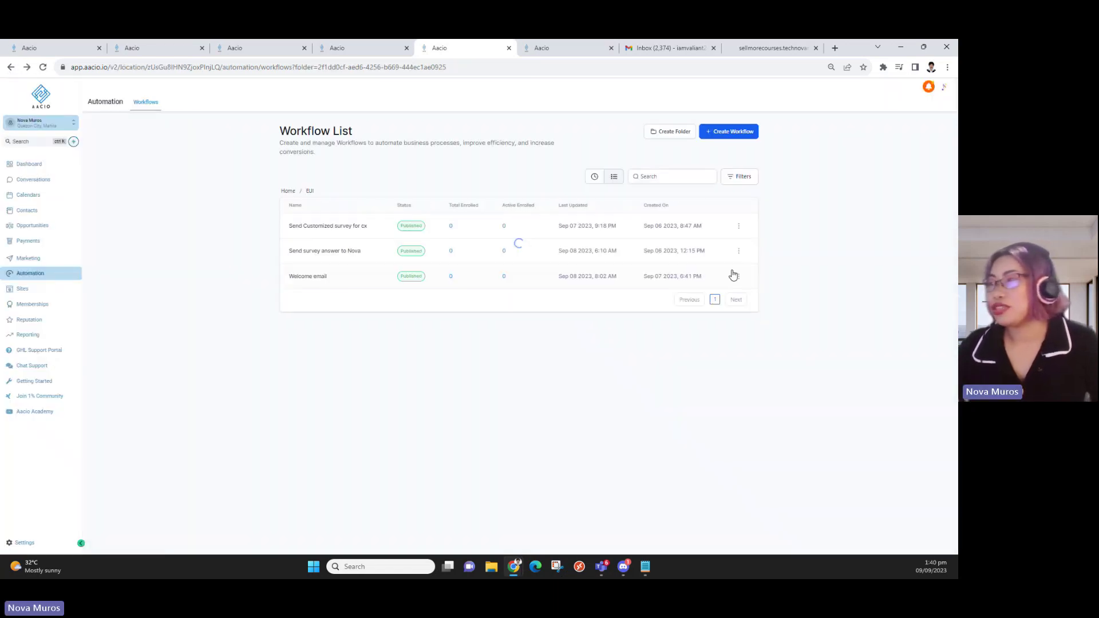
click(739, 277)
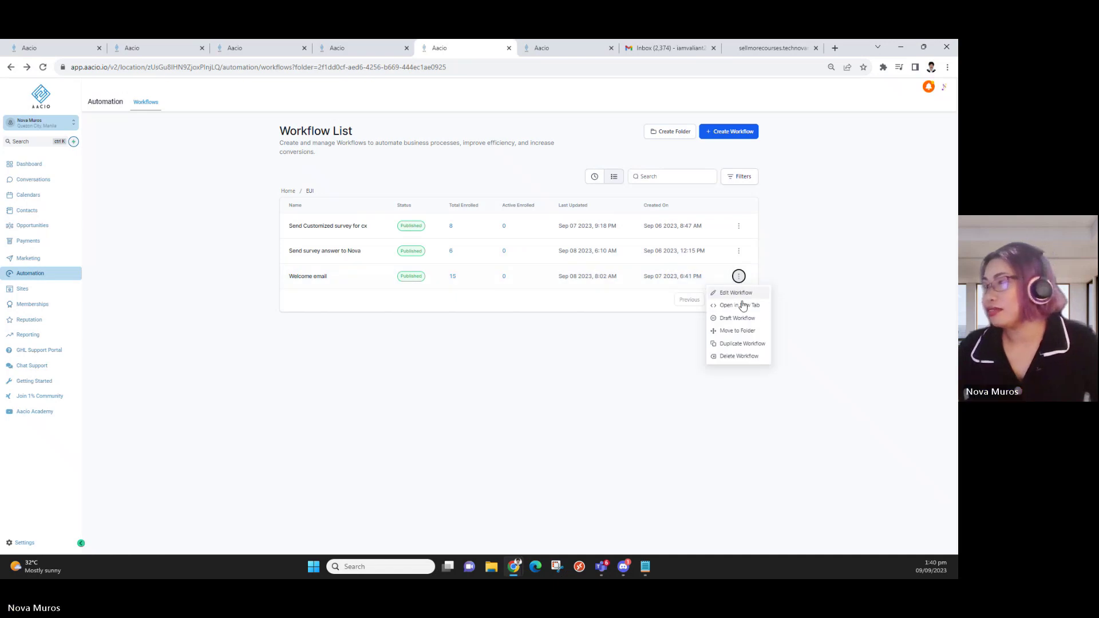
click(746, 307)
click(416, 47)
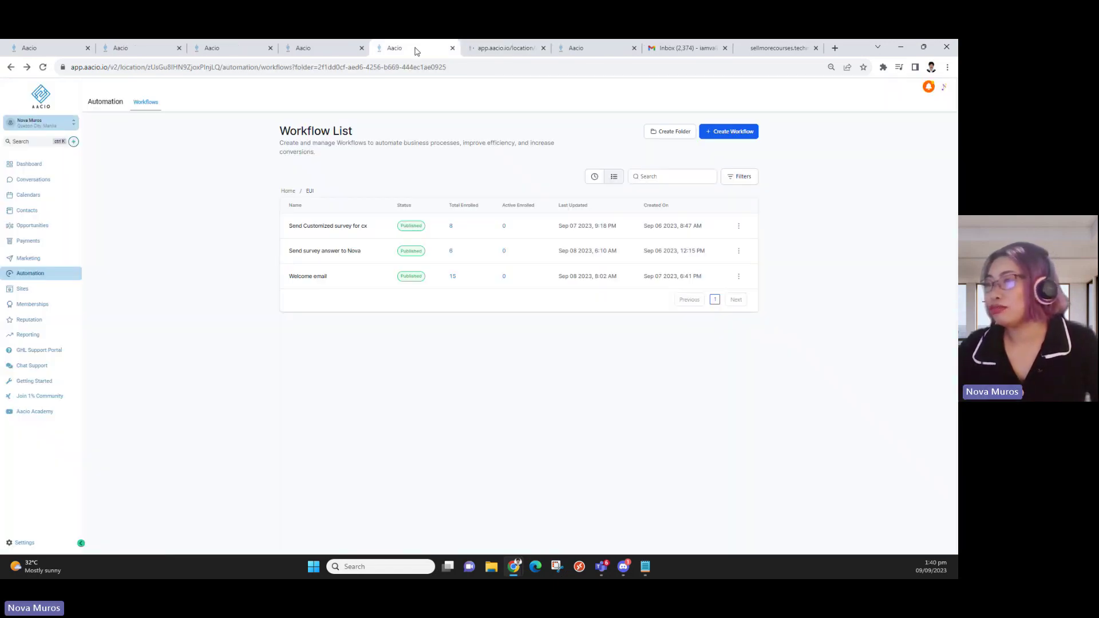
Open 'Send Customized survey for cx' in a new tab and view the Welcome email workflow's steps
click(738, 225)
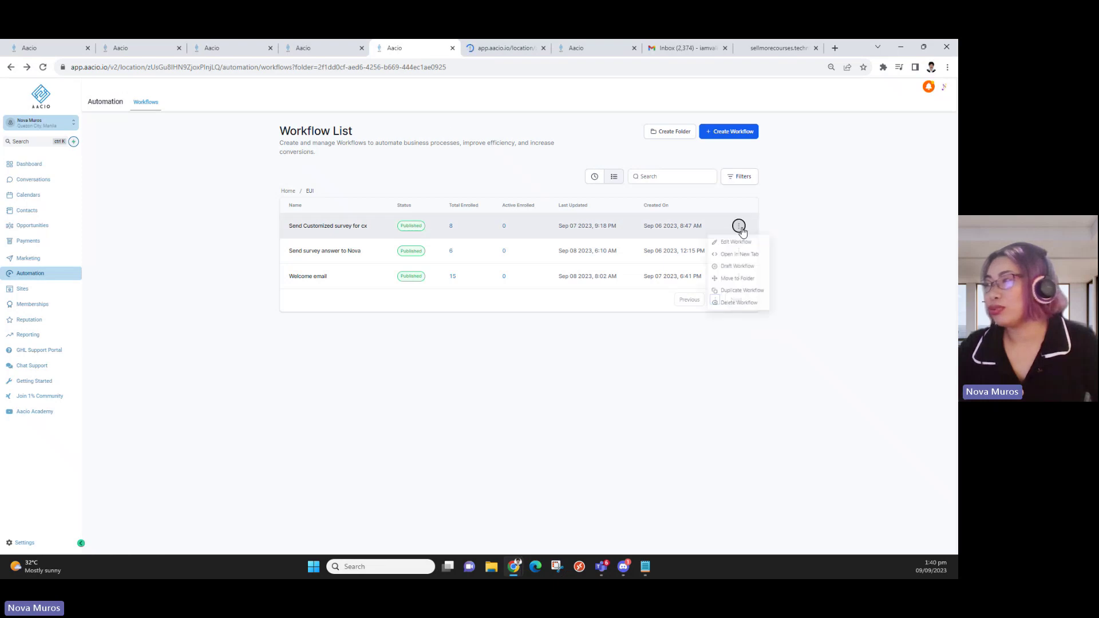
click(748, 256)
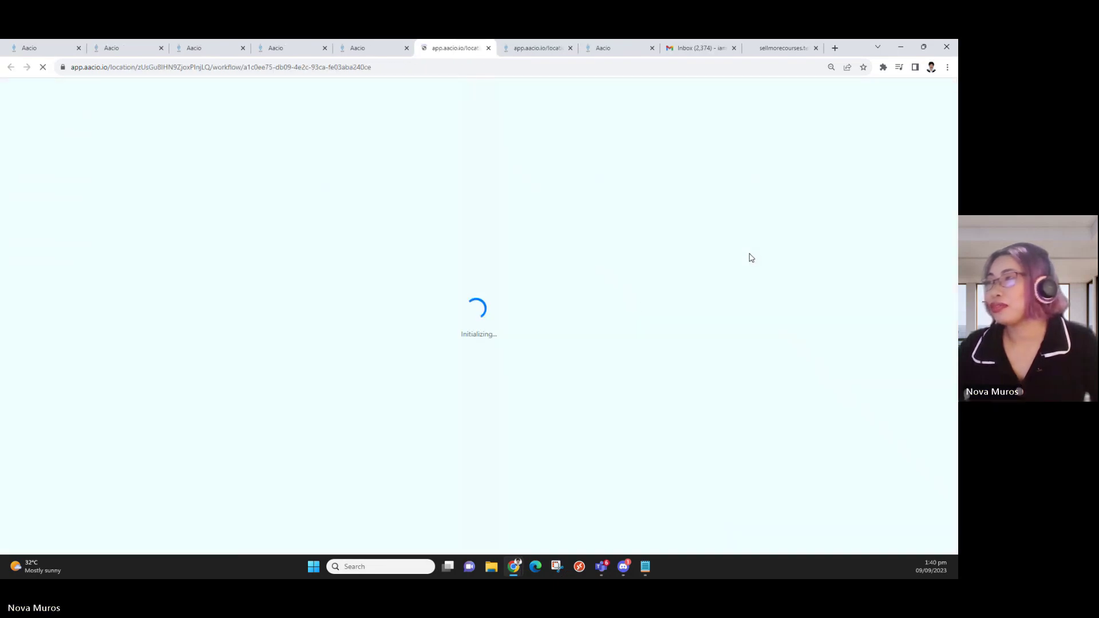
click(384, 46)
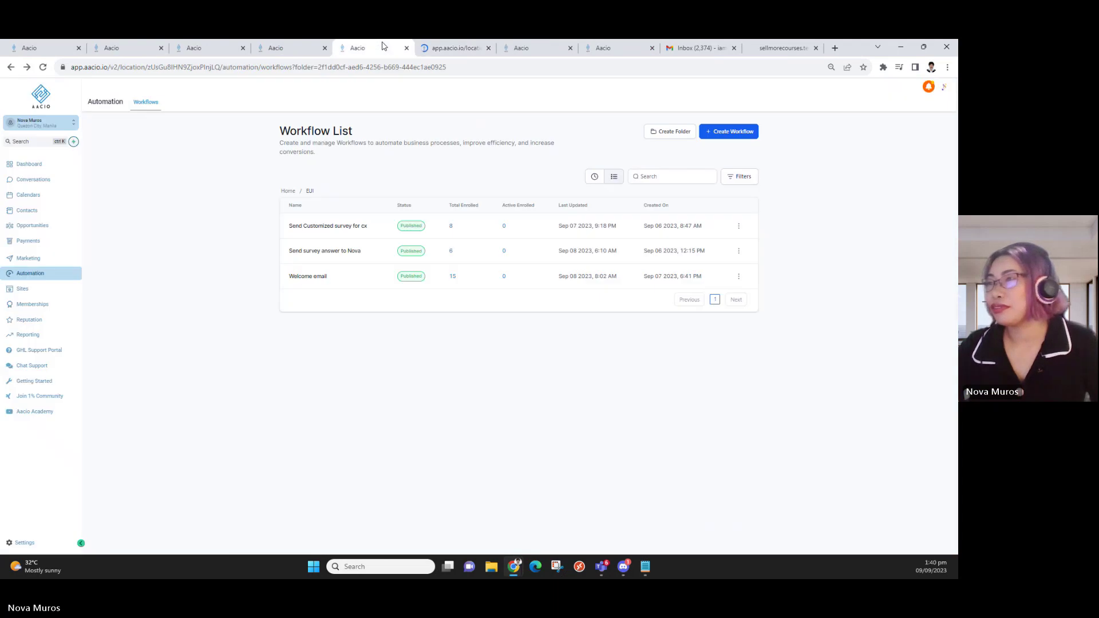
click(444, 47)
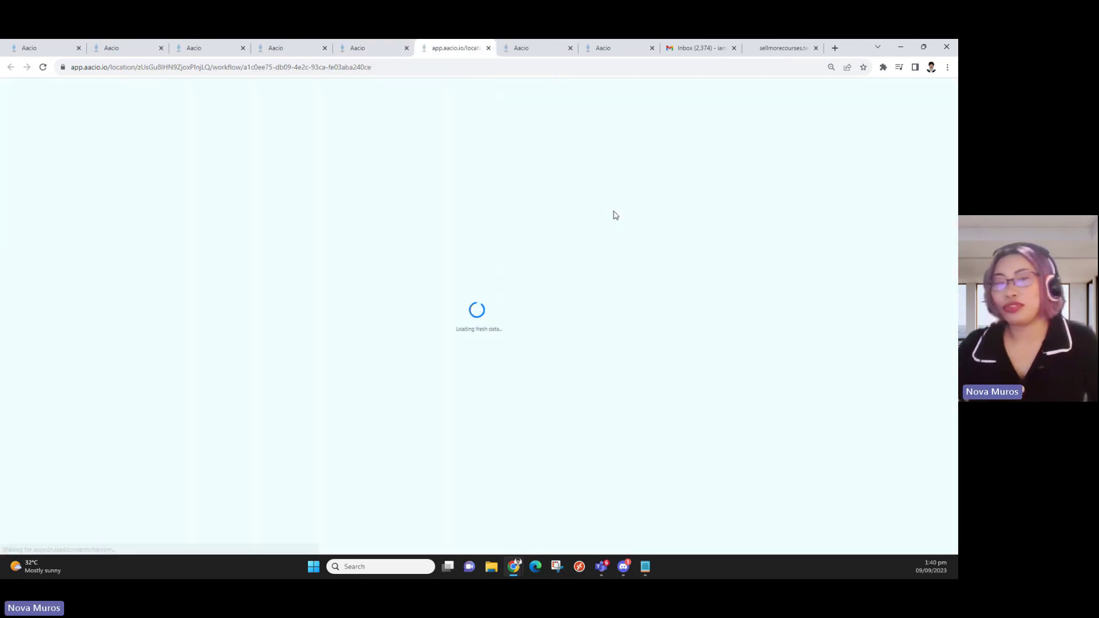
click(519, 48)
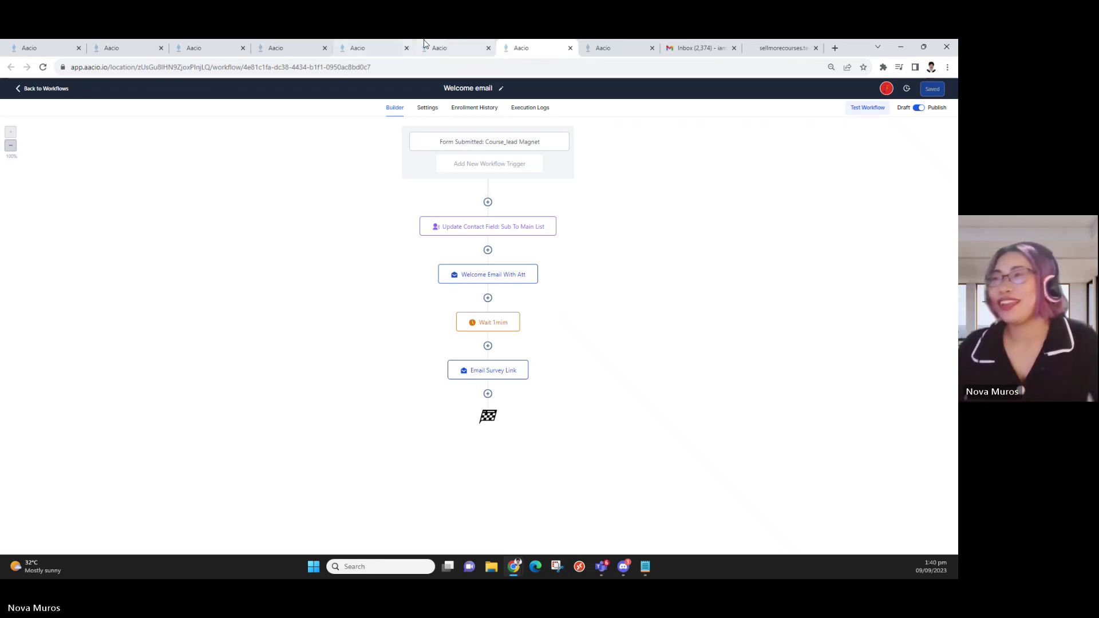
click(444, 48)
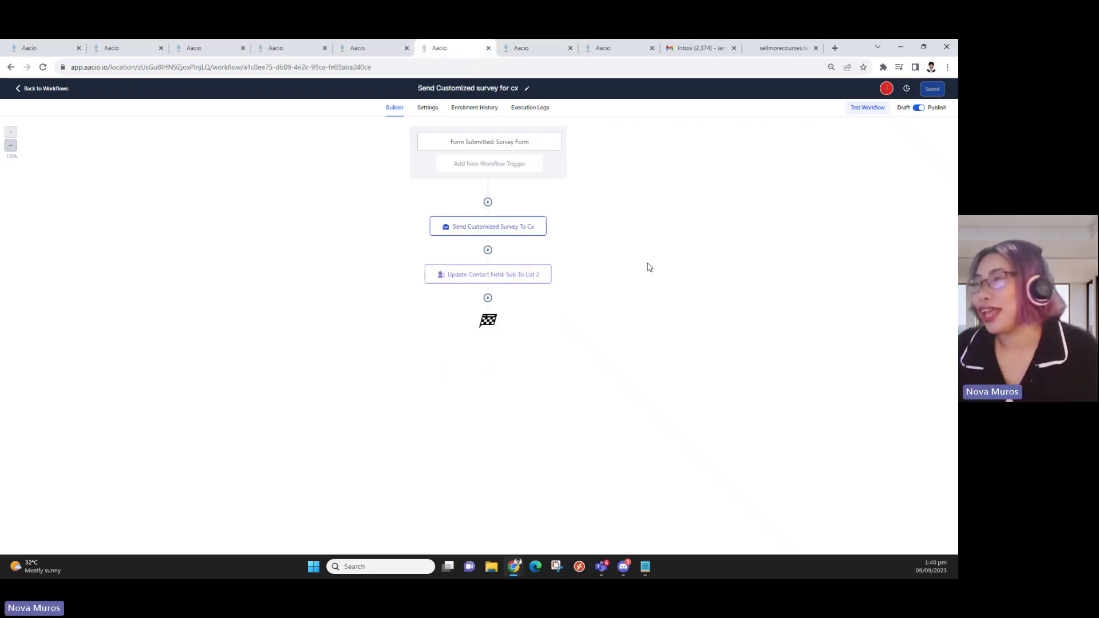
click(379, 48)
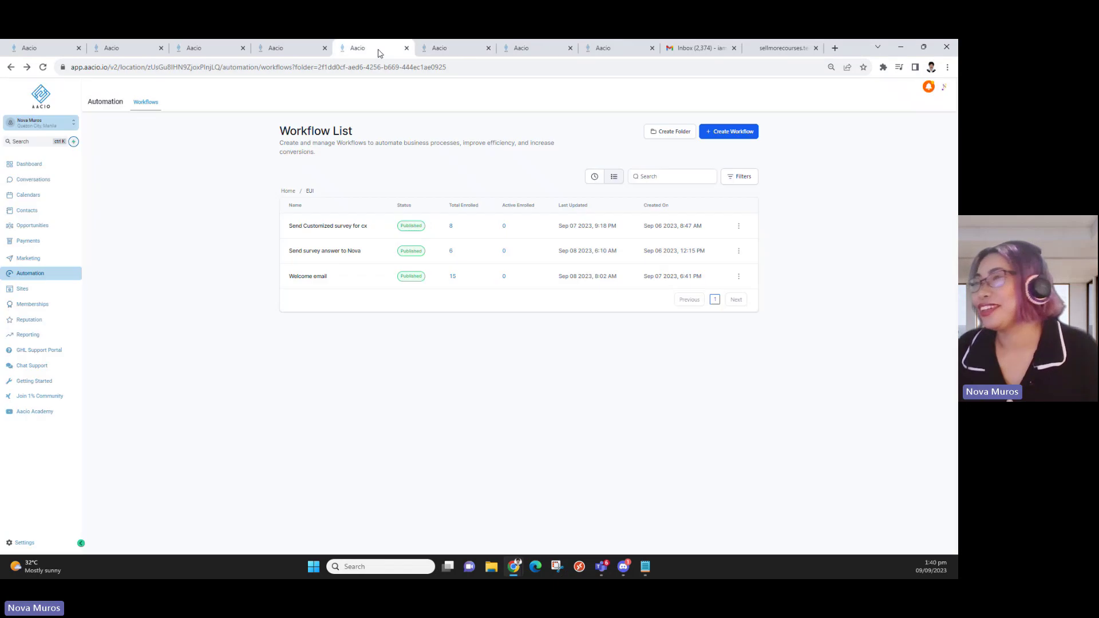
click(445, 48)
click(534, 47)
click(460, 48)
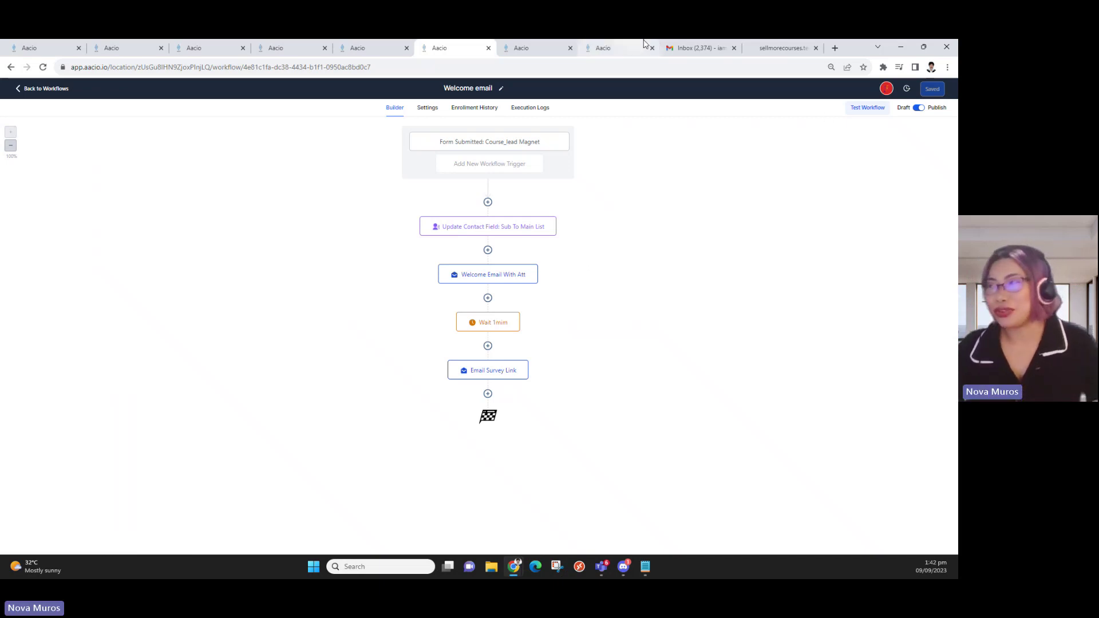
Replace the Gmail inbox tab with app.aacio.io by entering 'app' in the address bar
click(613, 48)
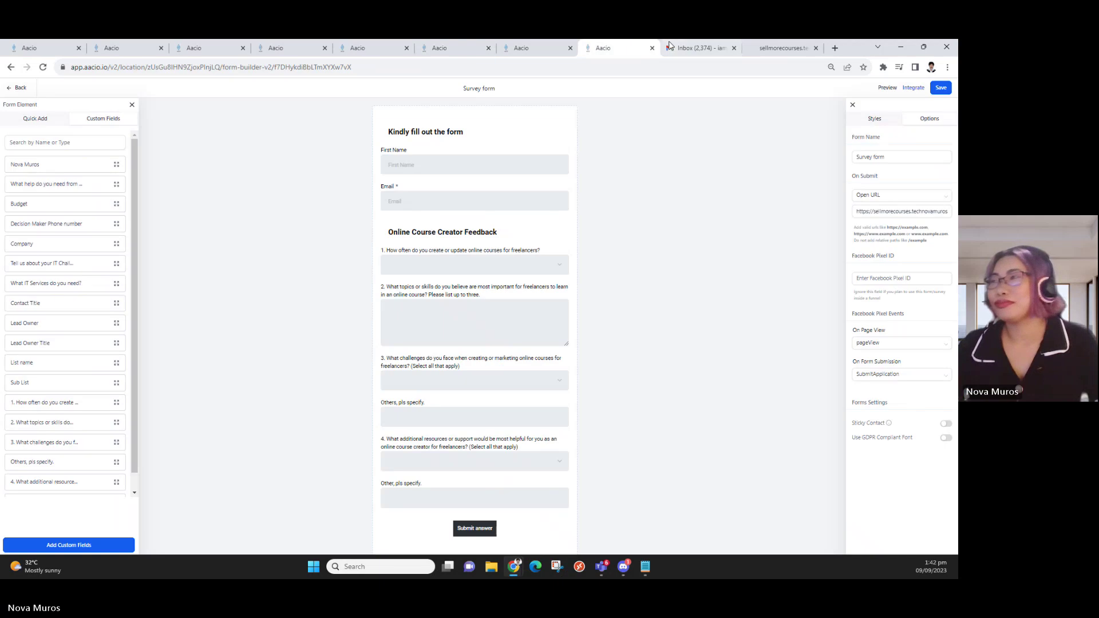
click(697, 51)
click(698, 64)
text(app.aacio.io)
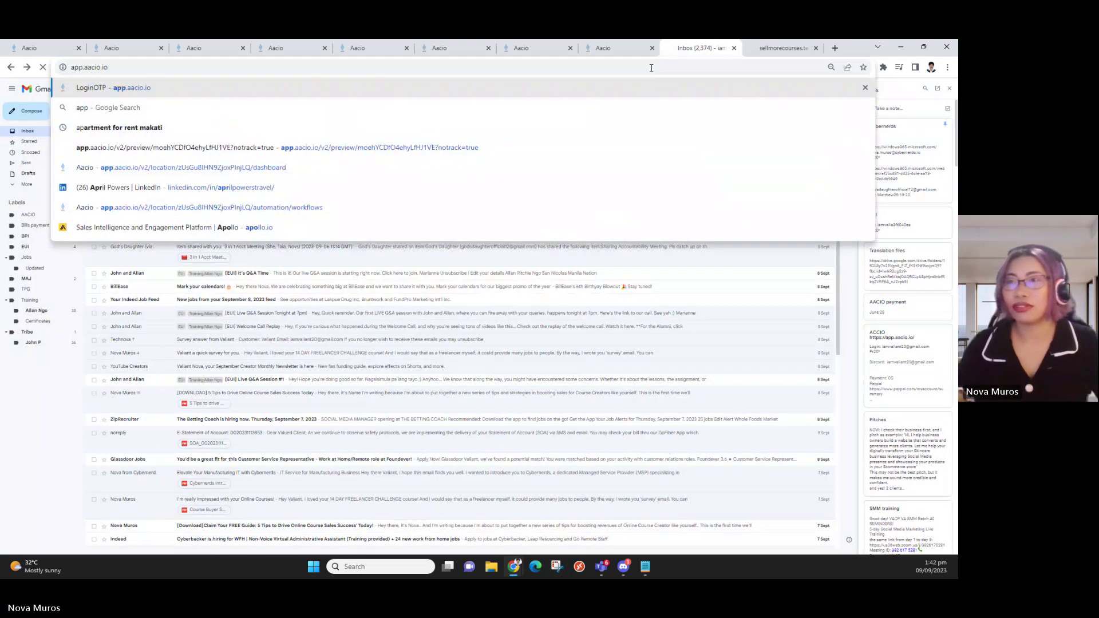
key(Return)
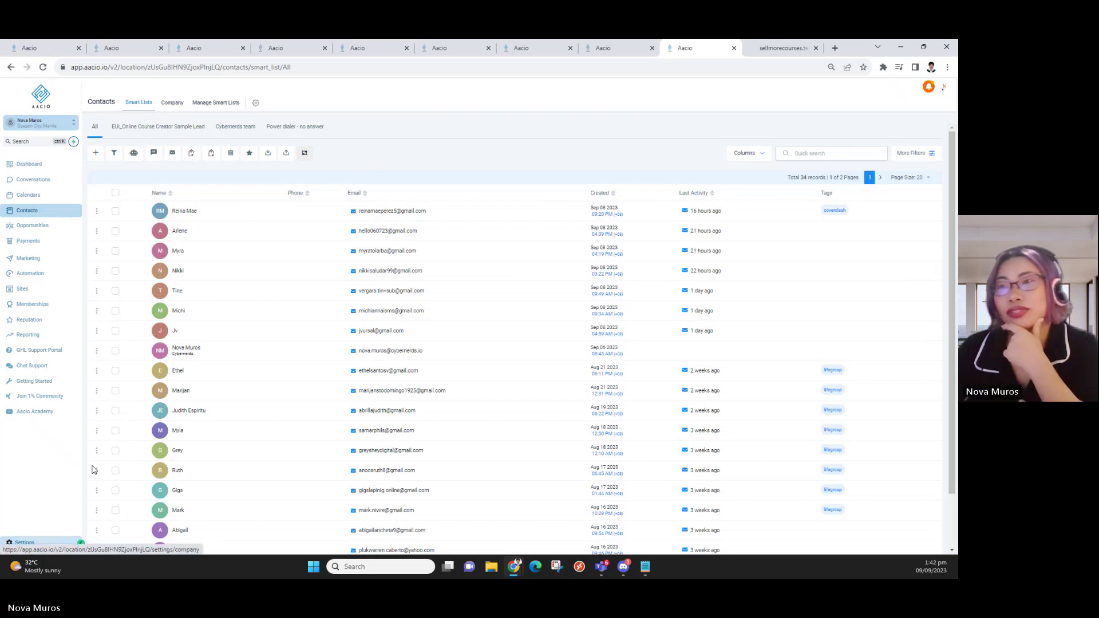
Open Settings > Custom Fields and list the six contact field folders under Folders
click(25, 542)
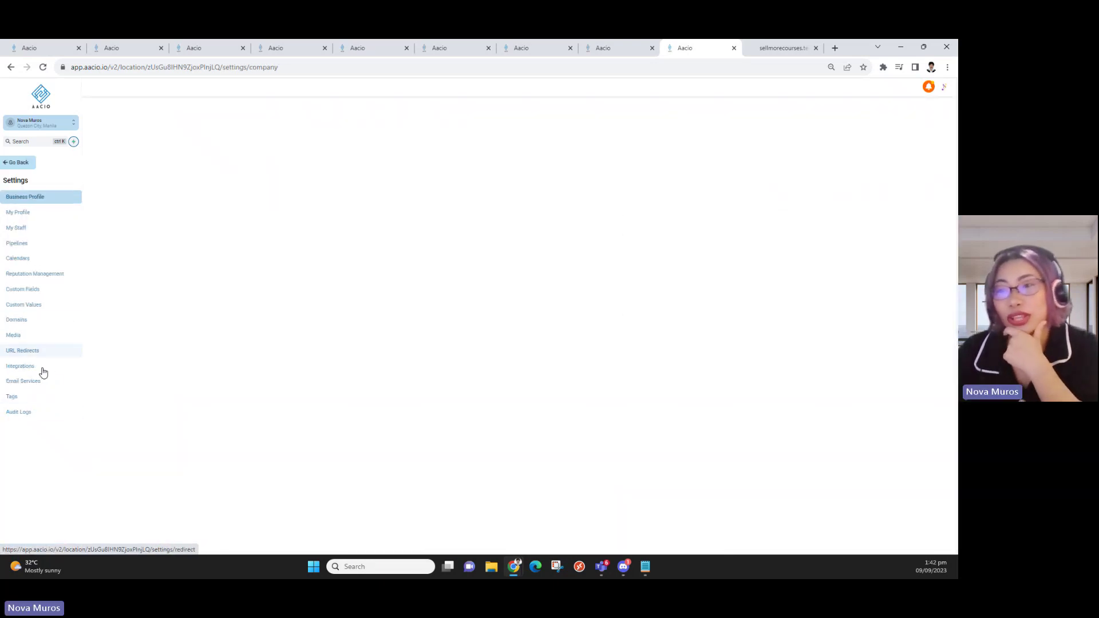
click(42, 290)
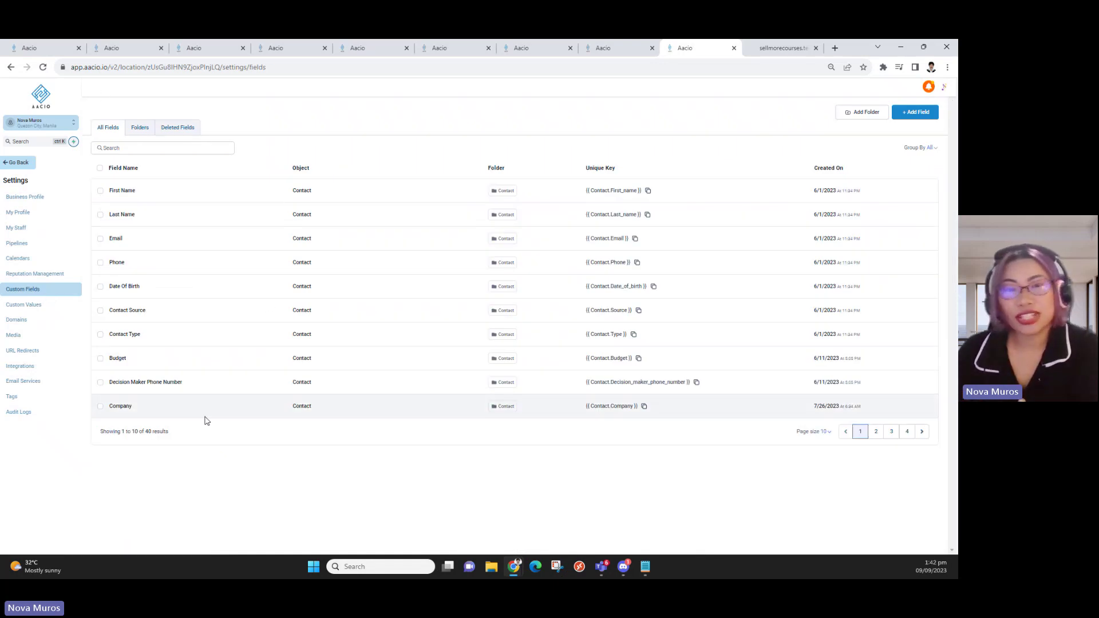
click(140, 128)
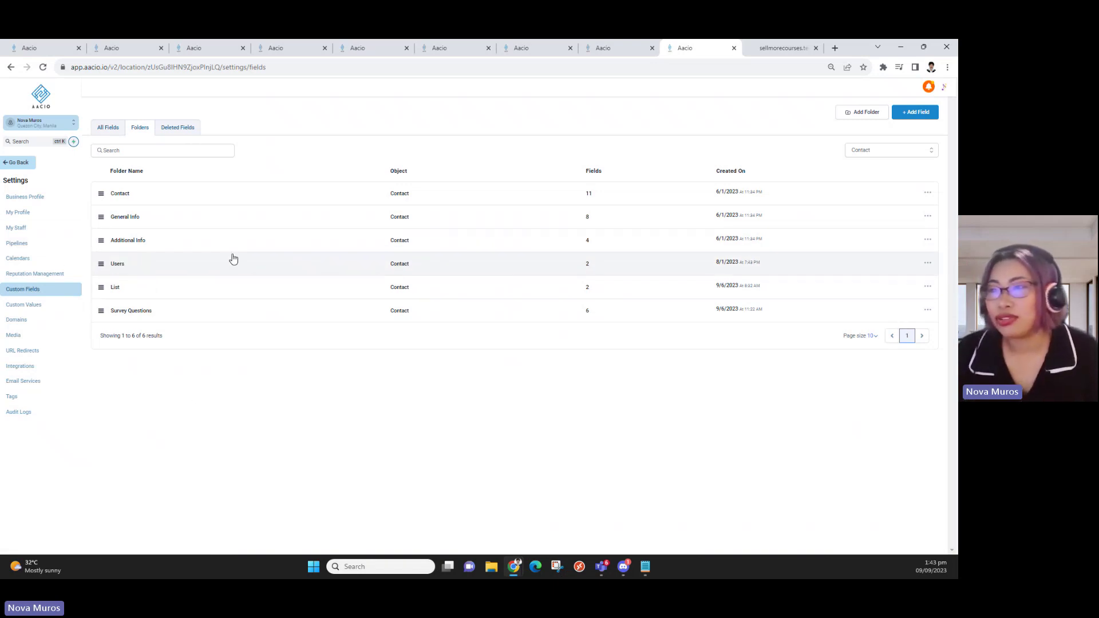
Review the Survey Questions folder's fields, then start a new folder and focus its Folder Name field
click(128, 312)
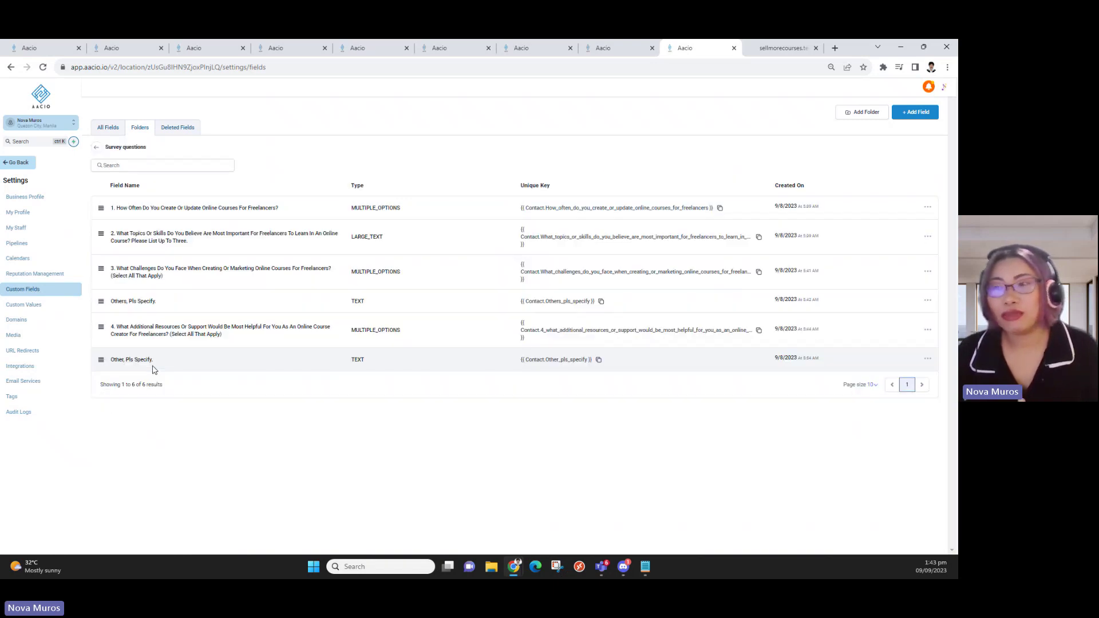
click(110, 131)
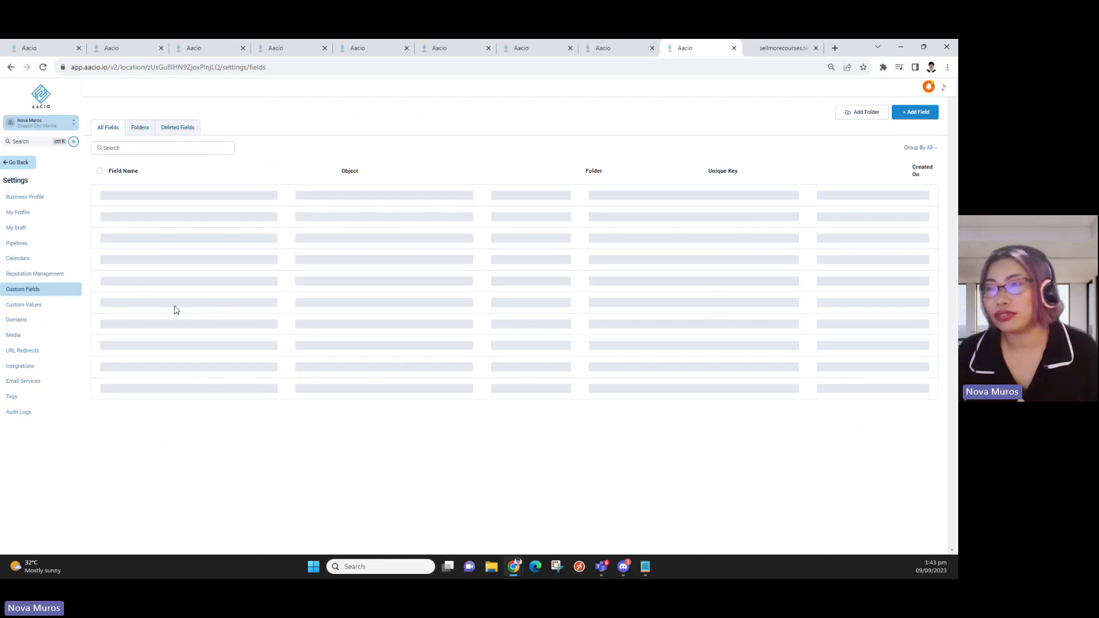
click(140, 129)
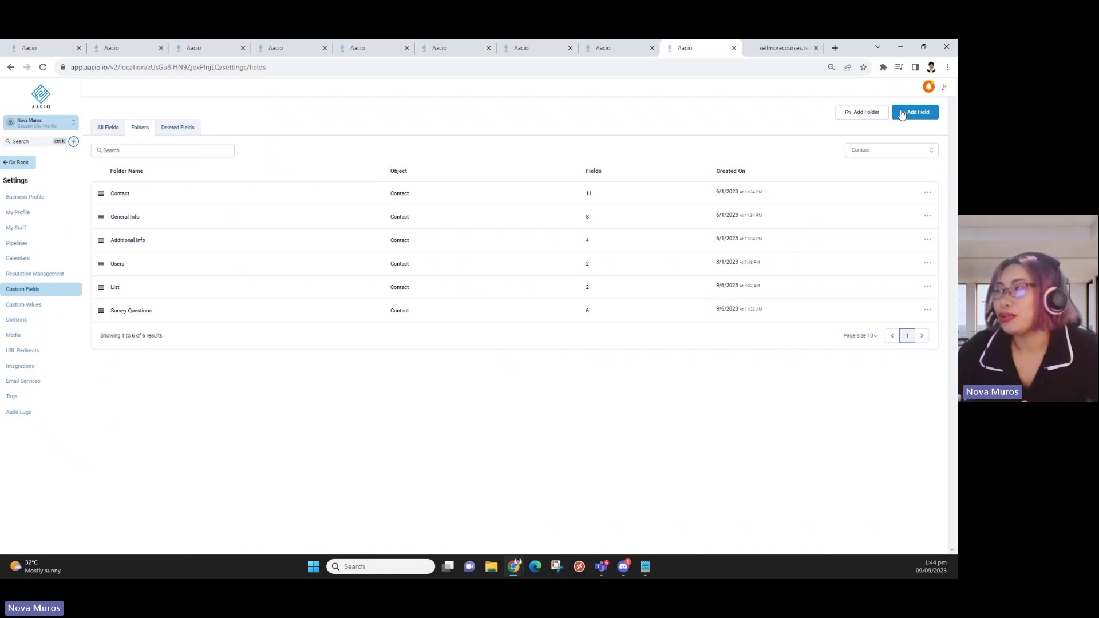
click(868, 113)
click(453, 302)
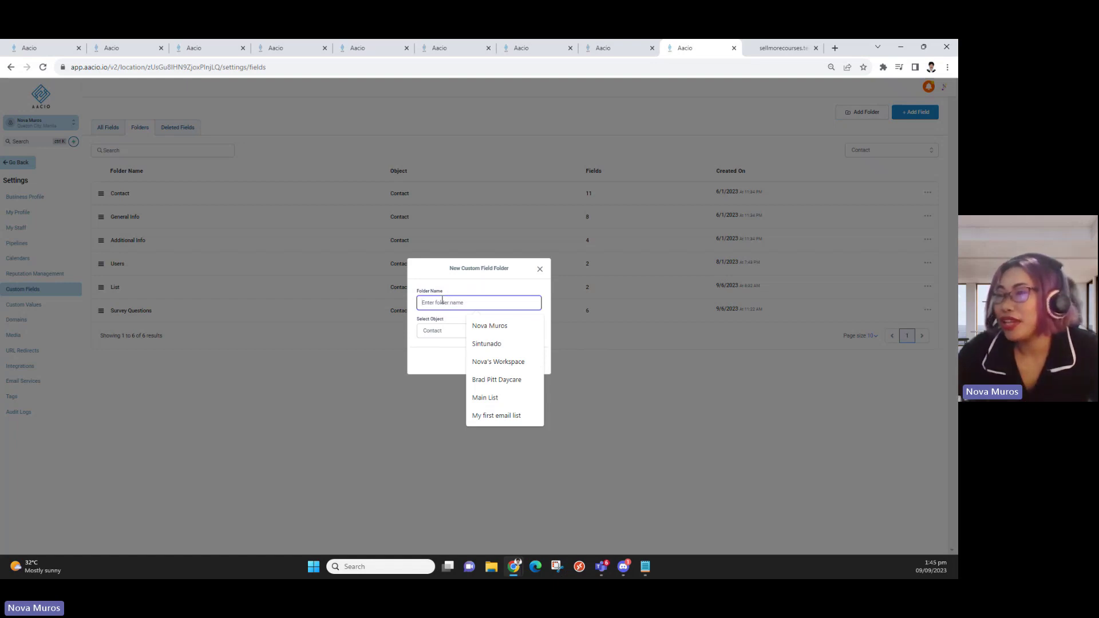
Enter 'Orders' as the new folder name, keeping Contact as the object
text(Order)
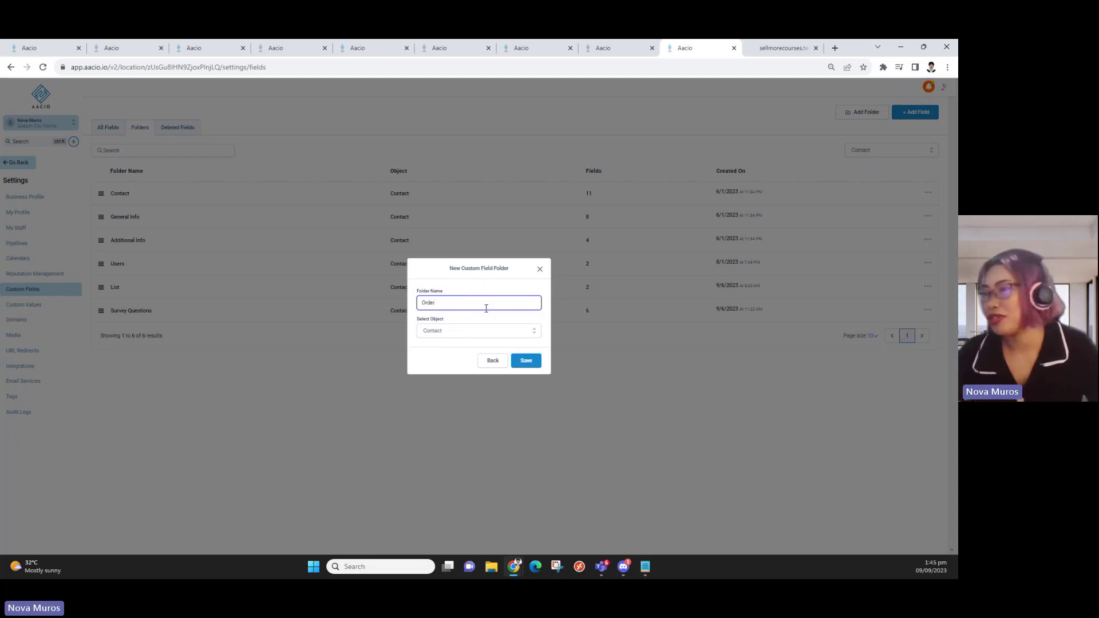
text(s)
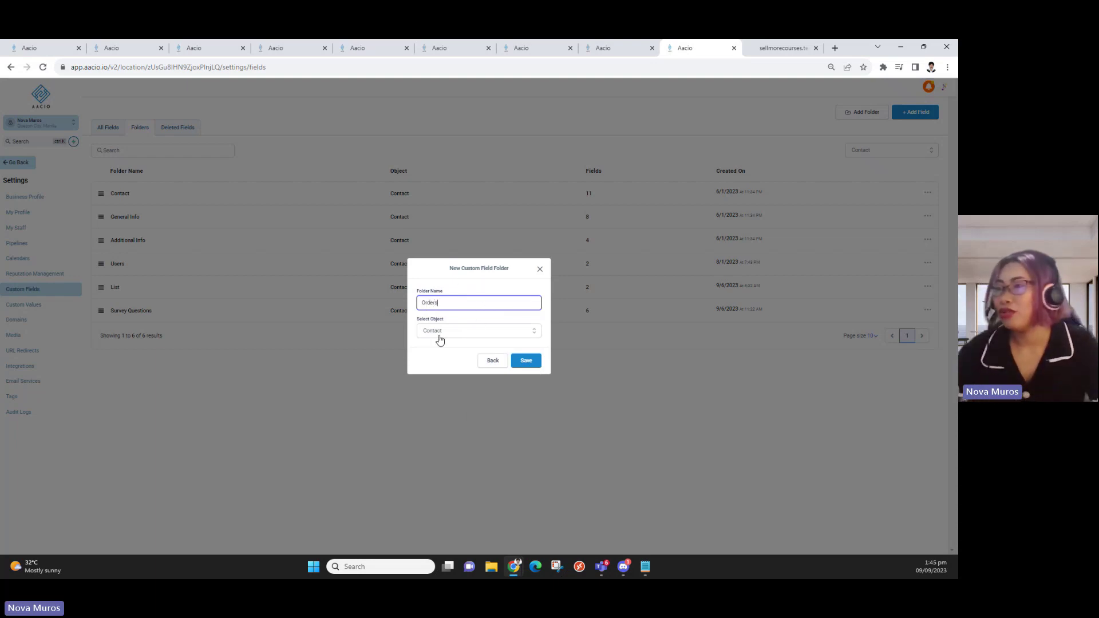
click(446, 334)
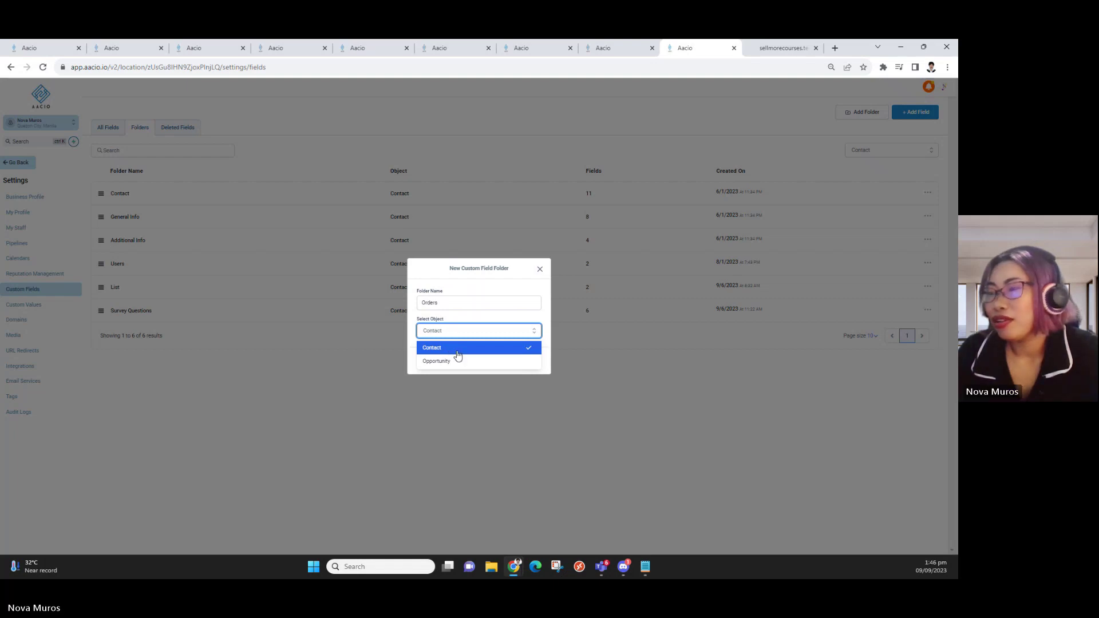
drag(447, 304, 414, 309)
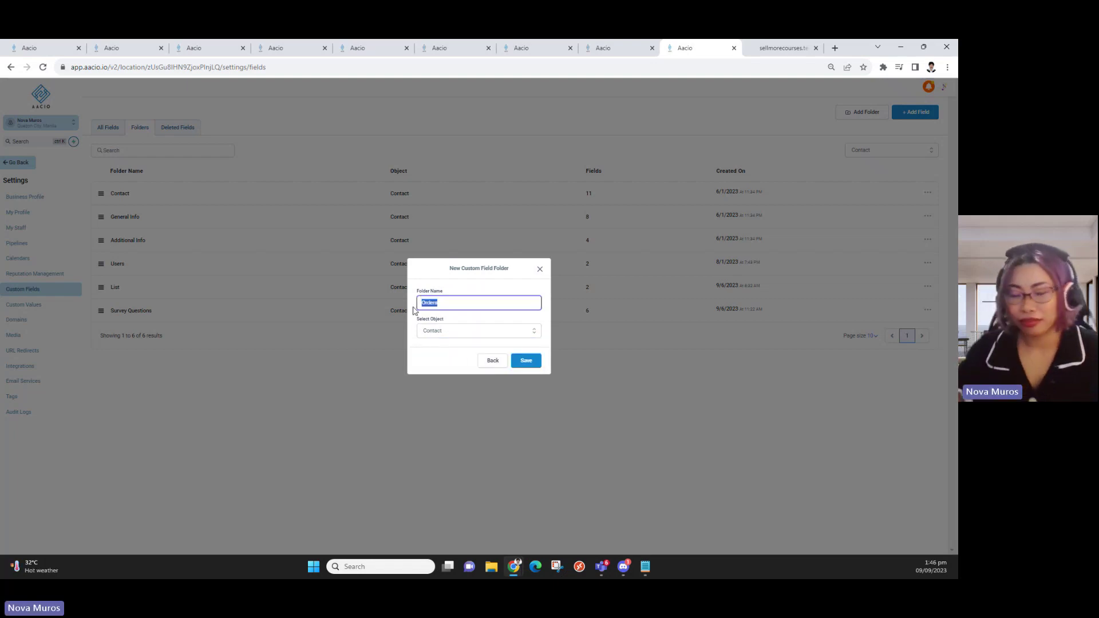
Replace the folder name with 'Courses' and save the new Contact folder
key(BackSpace)
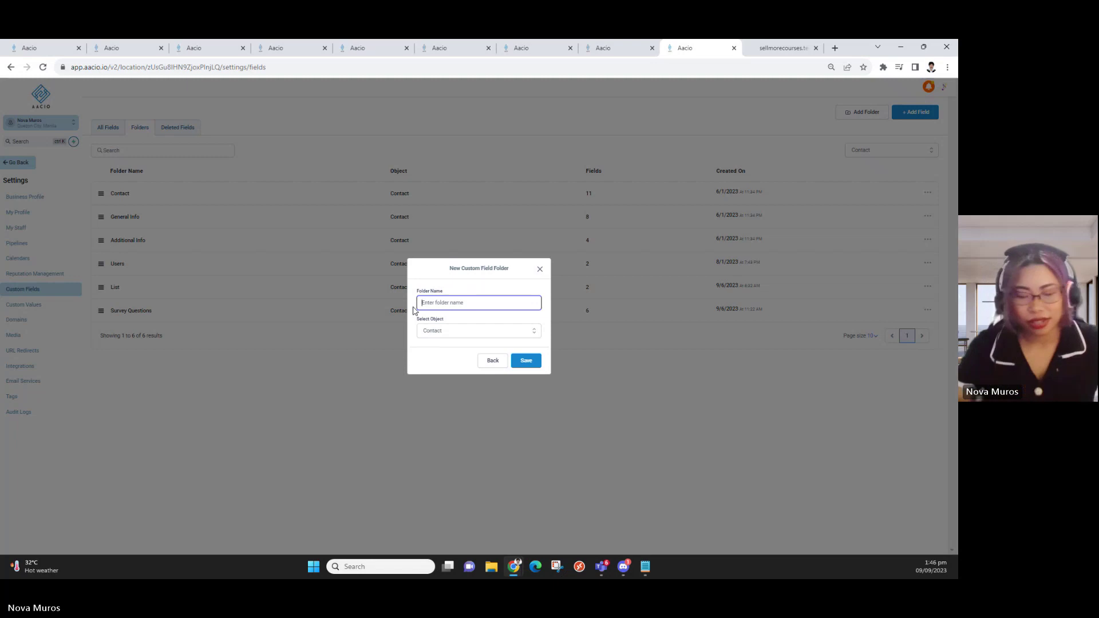
text(C)
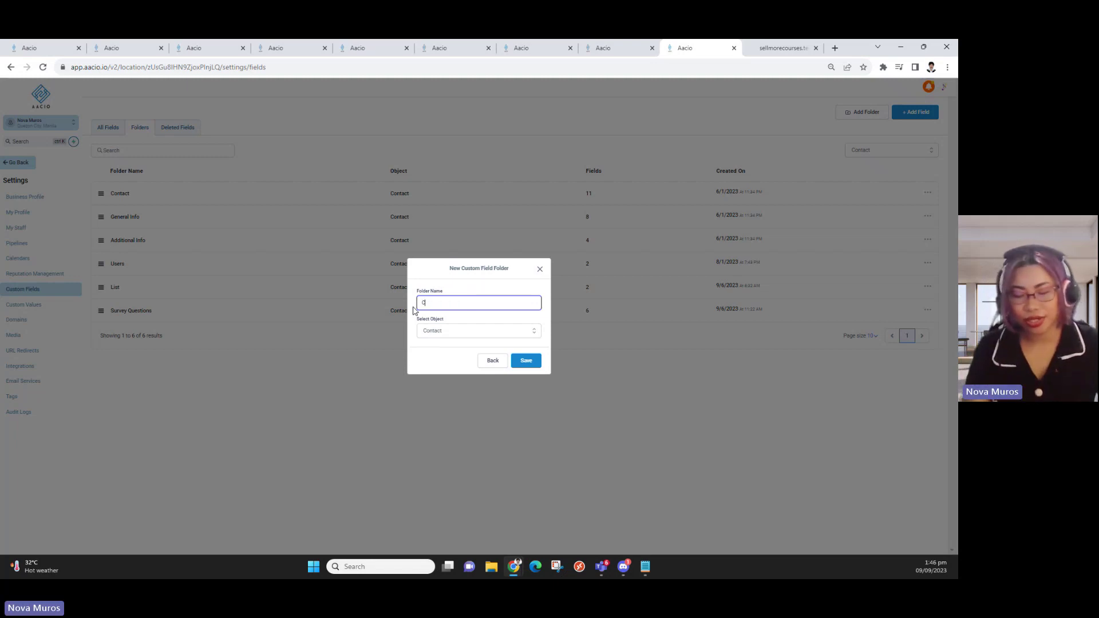
text(our)
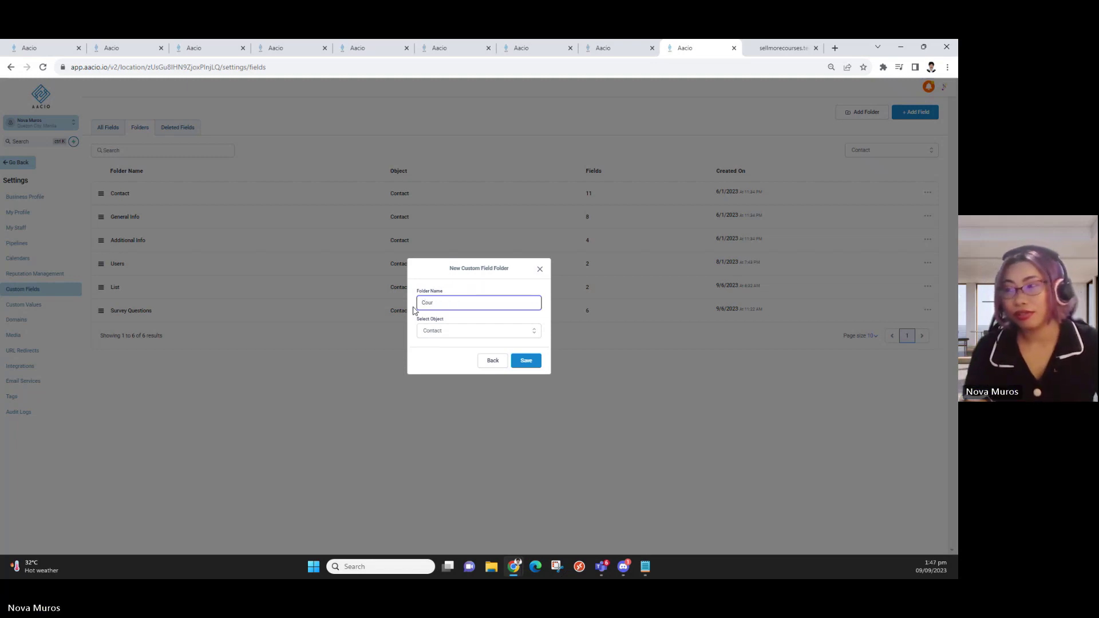
text(ses)
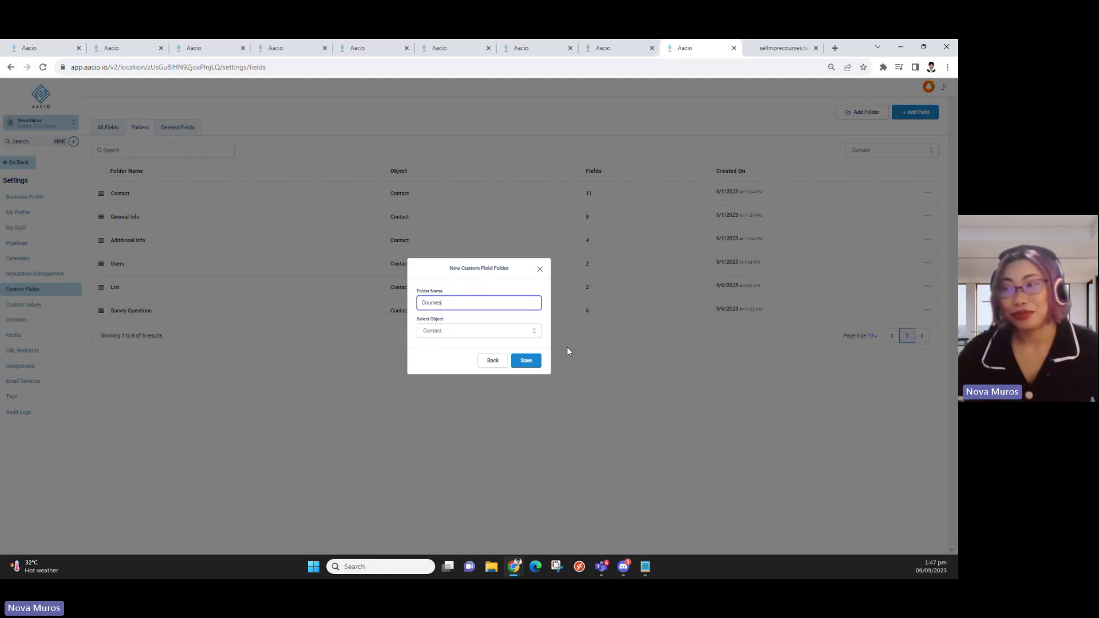
click(526, 360)
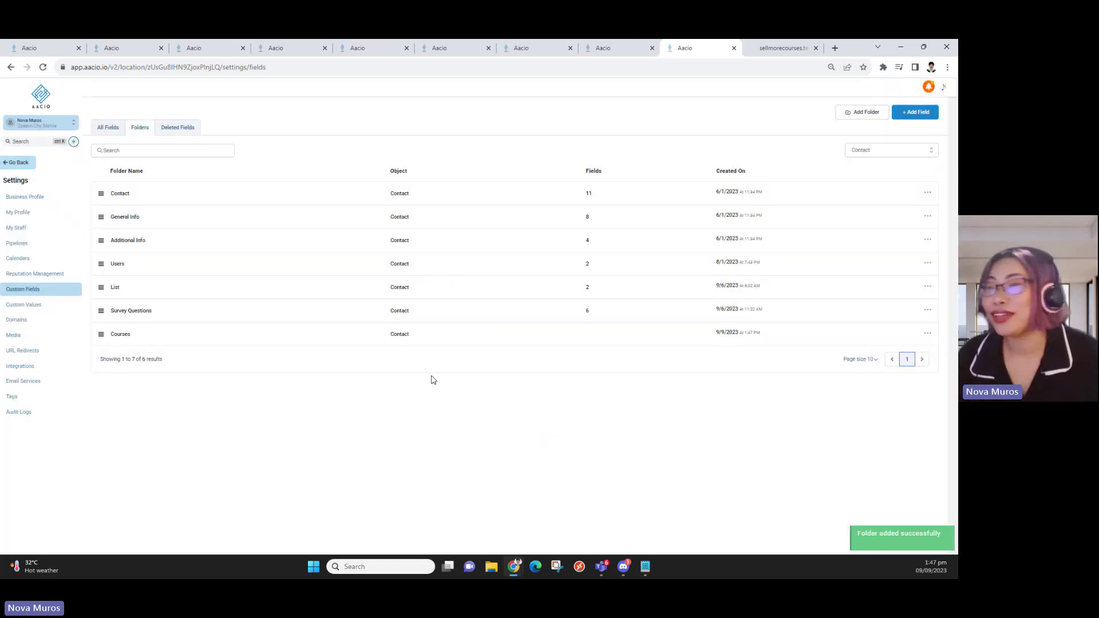
In the Courses folder, start a new custom field of type Multi Line
click(115, 335)
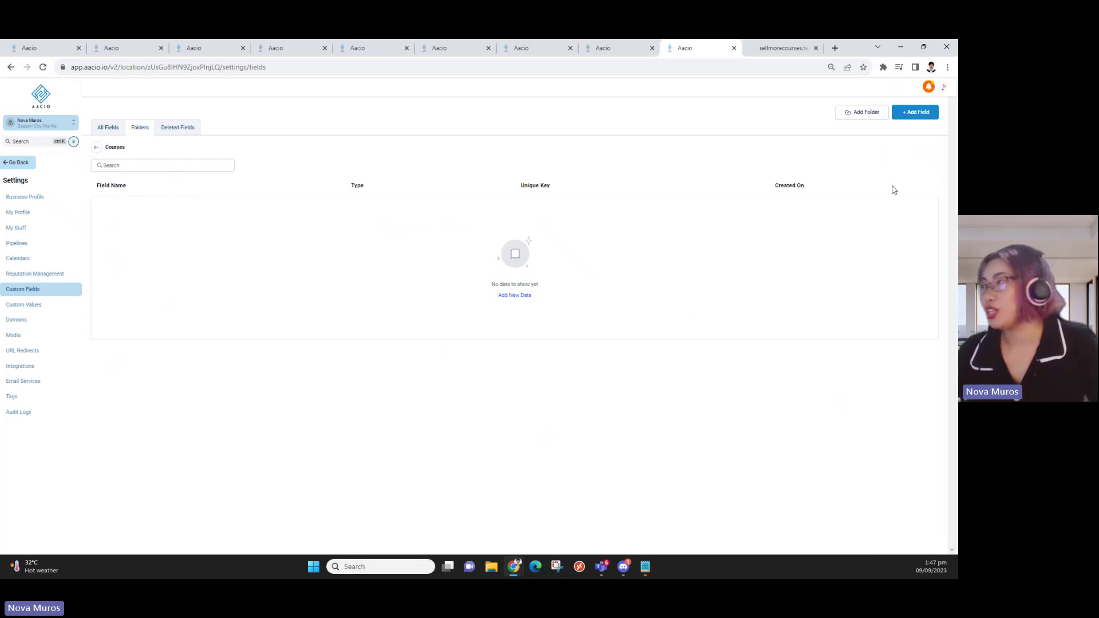
click(915, 114)
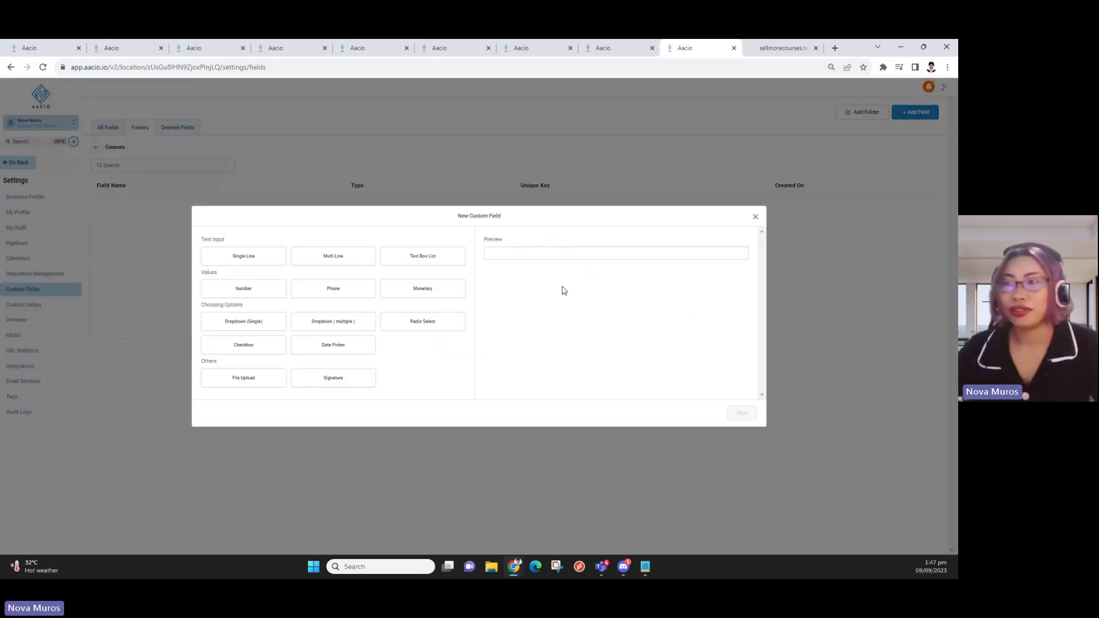
click(243, 256)
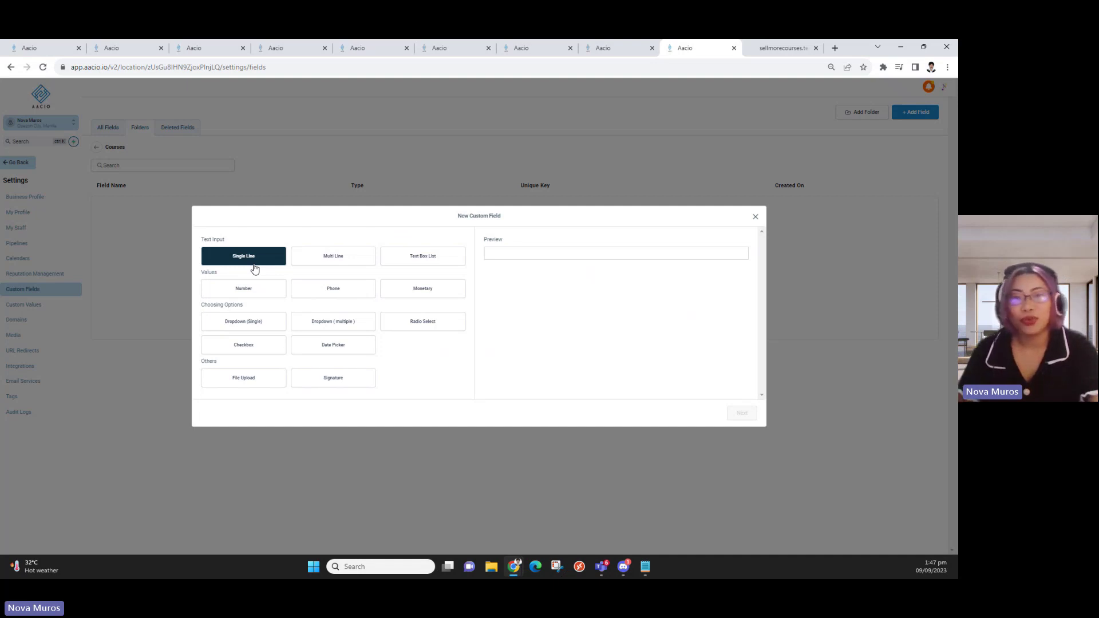
click(309, 257)
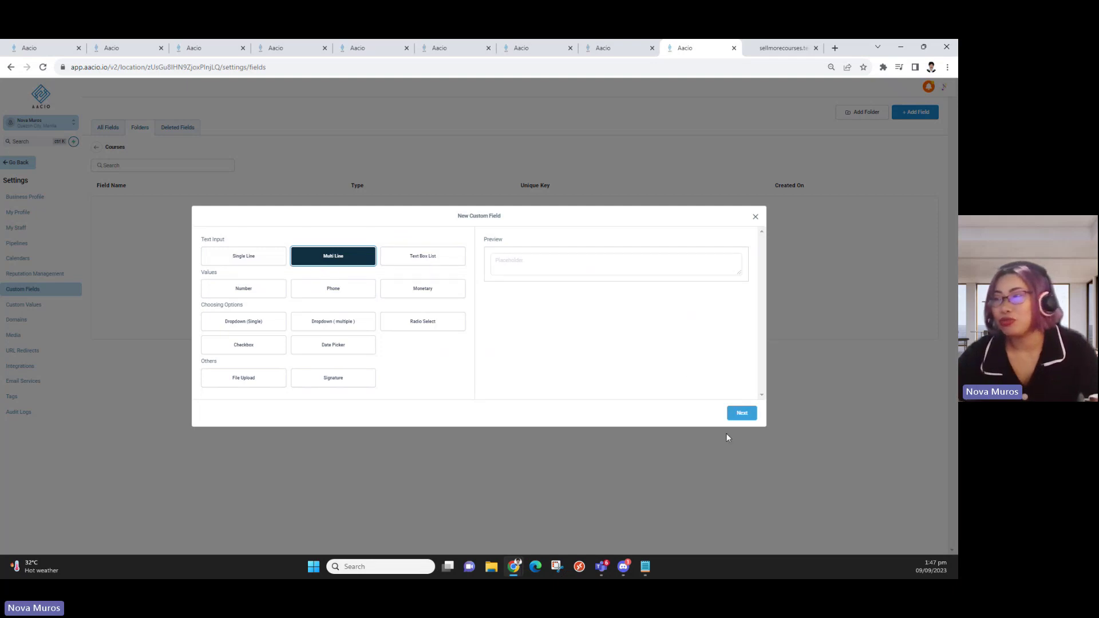
click(740, 413)
Name the multi-line field 'Coruse name' and save it
click(307, 292)
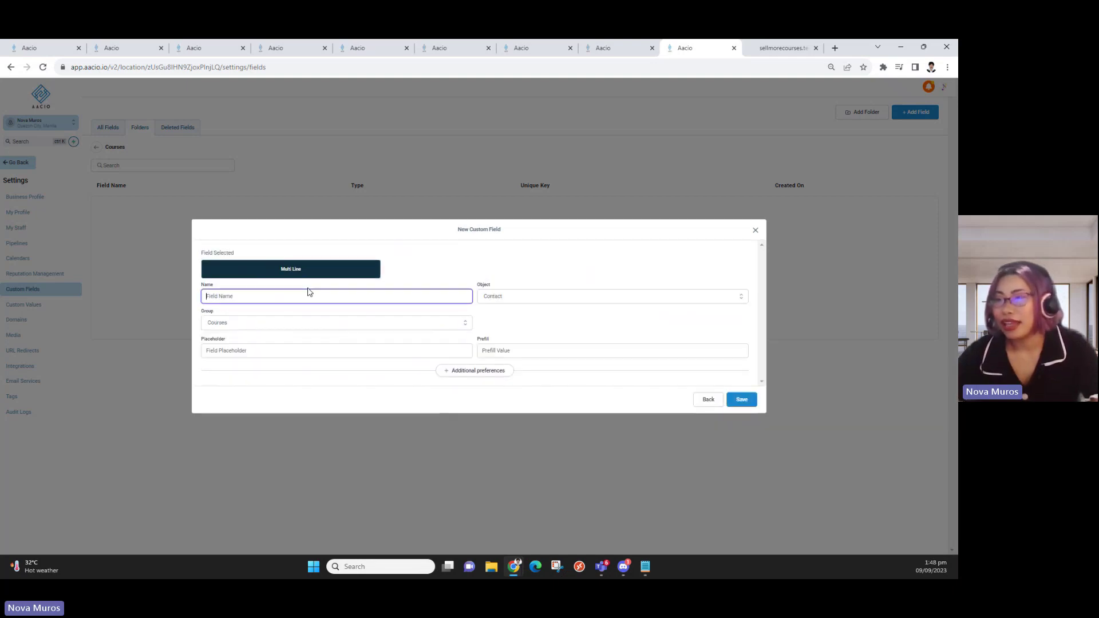
text(C)
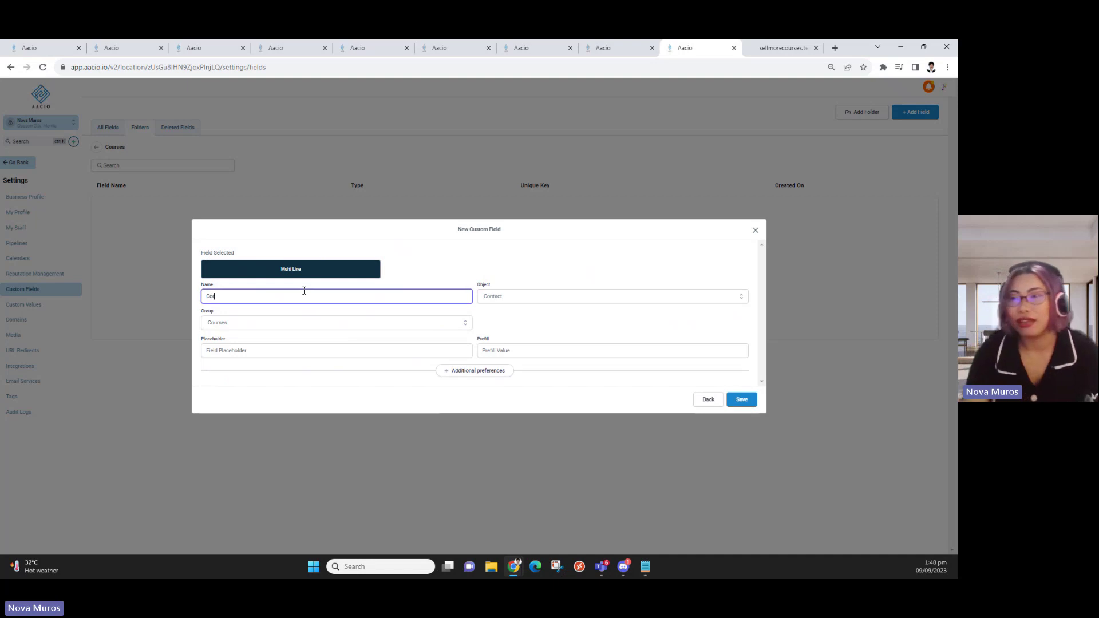
text(or)
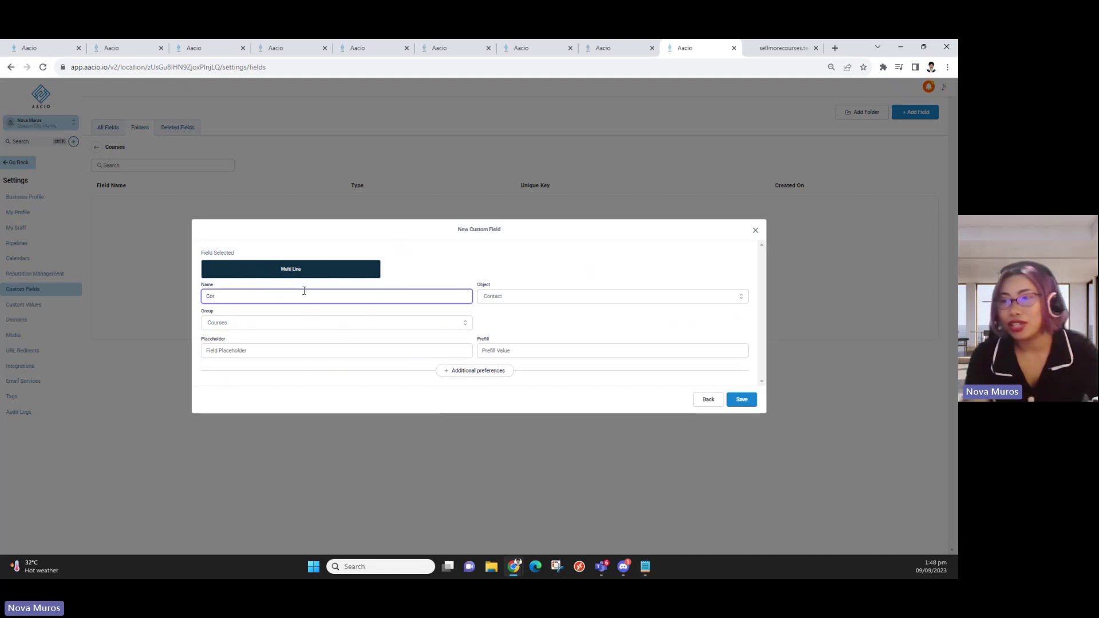
text(use name)
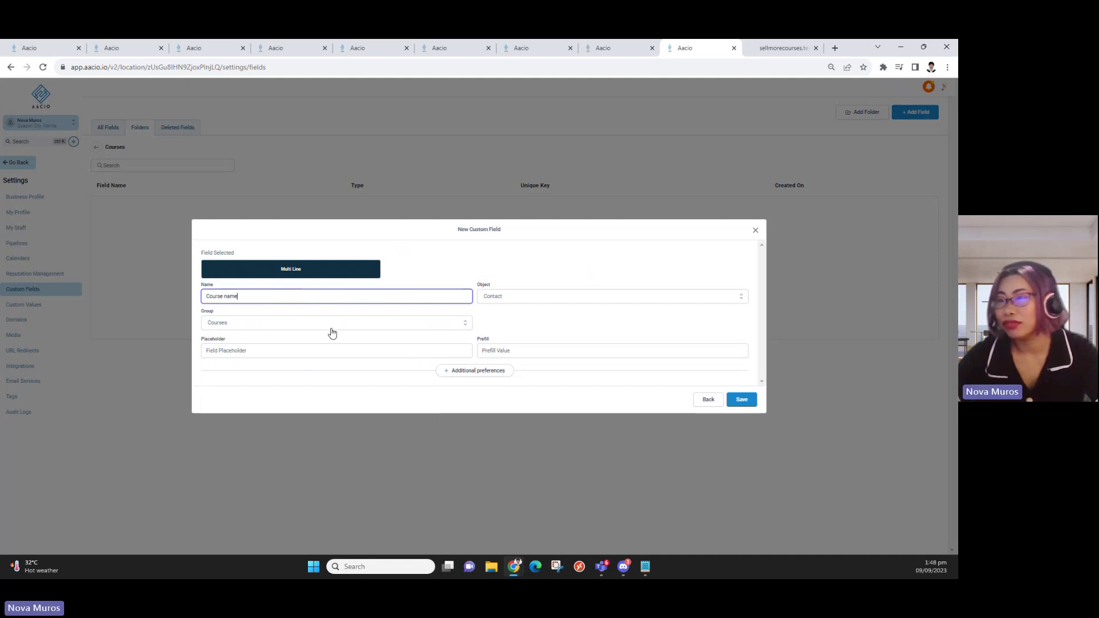
click(276, 349)
click(524, 312)
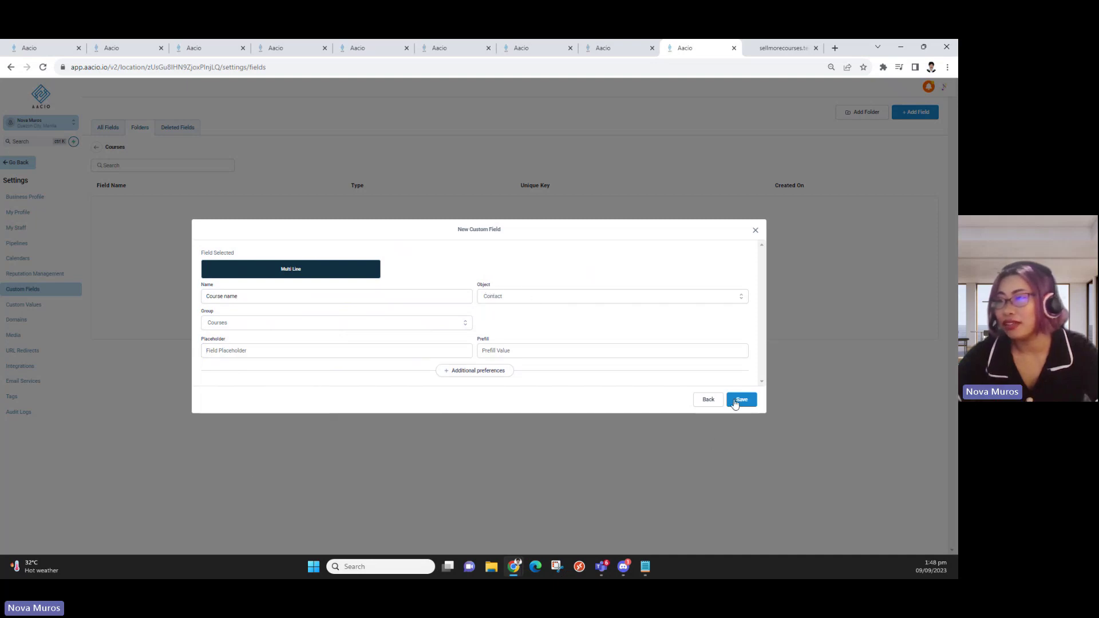
click(745, 398)
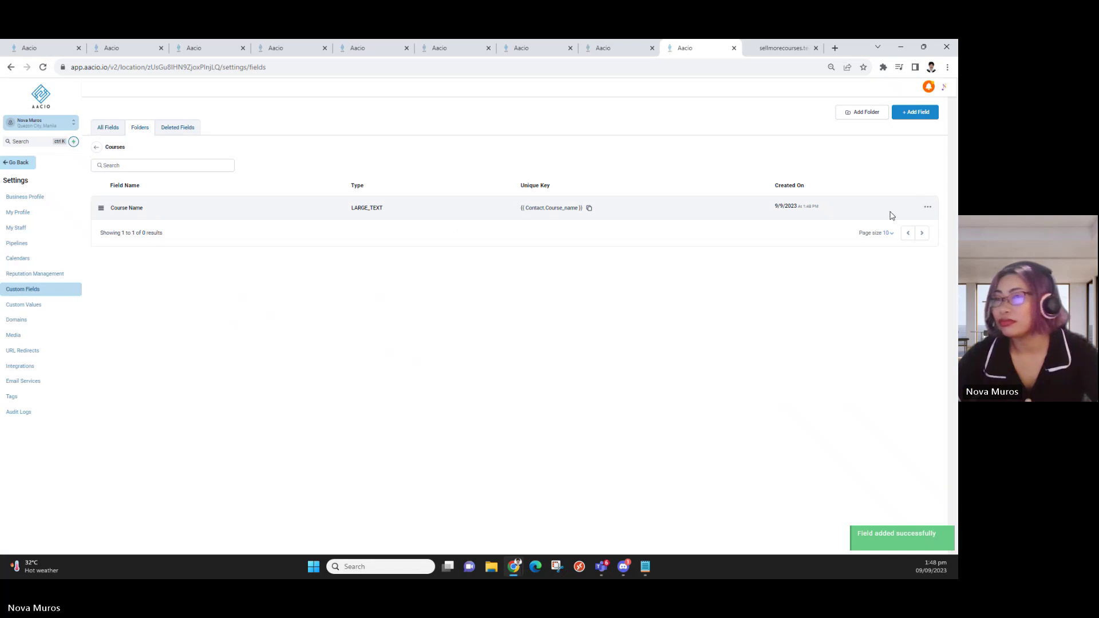
Open the Course Name field's edit form and close it without changes
click(927, 207)
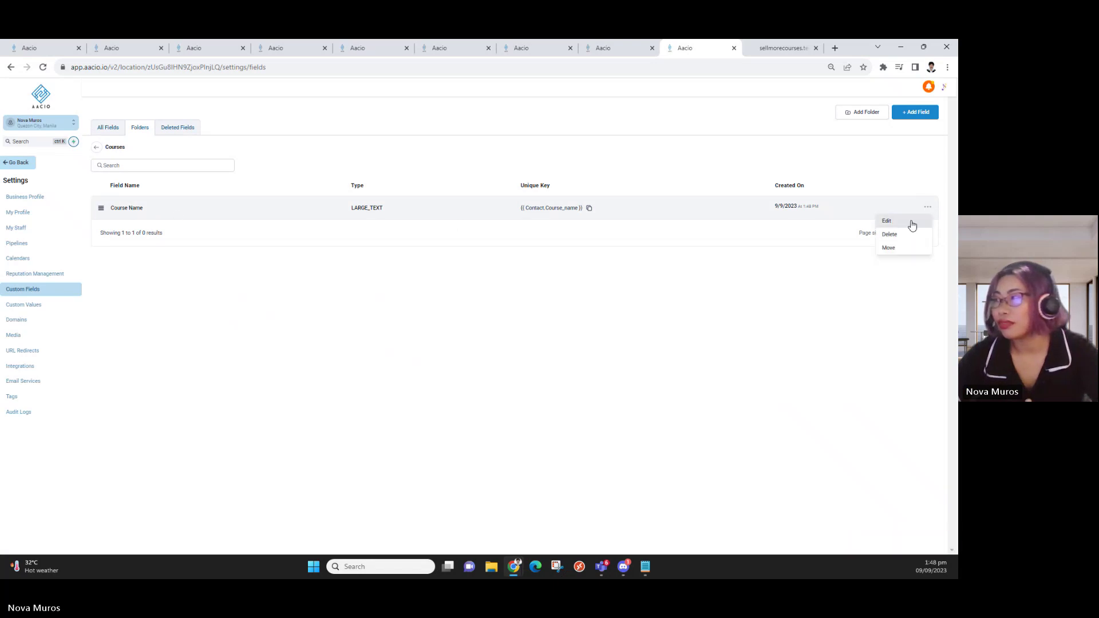
click(907, 219)
click(305, 353)
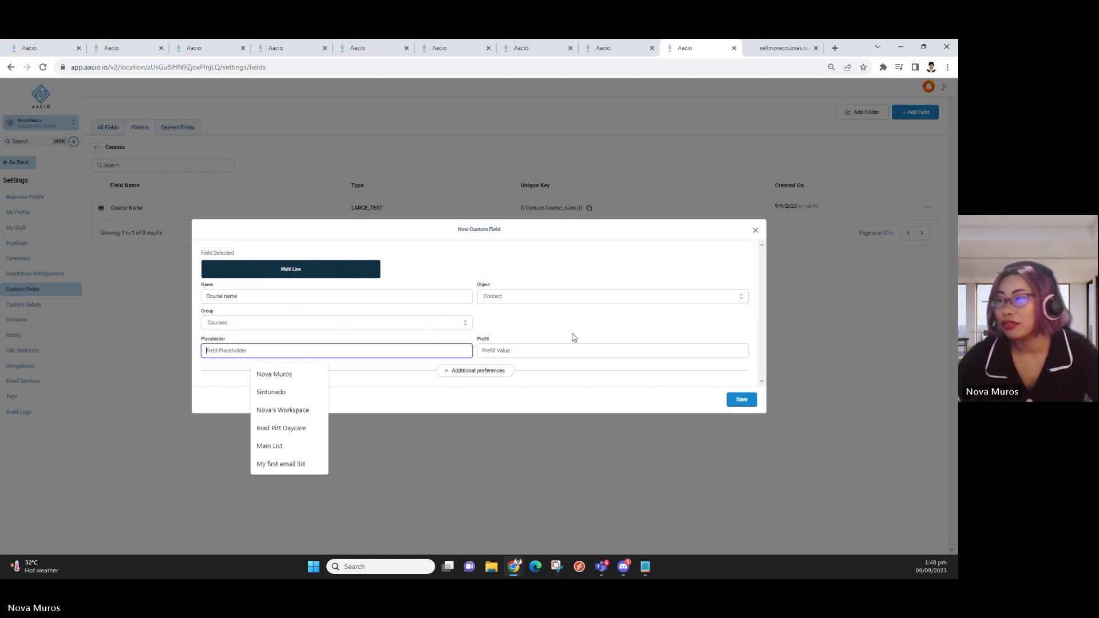
click(756, 232)
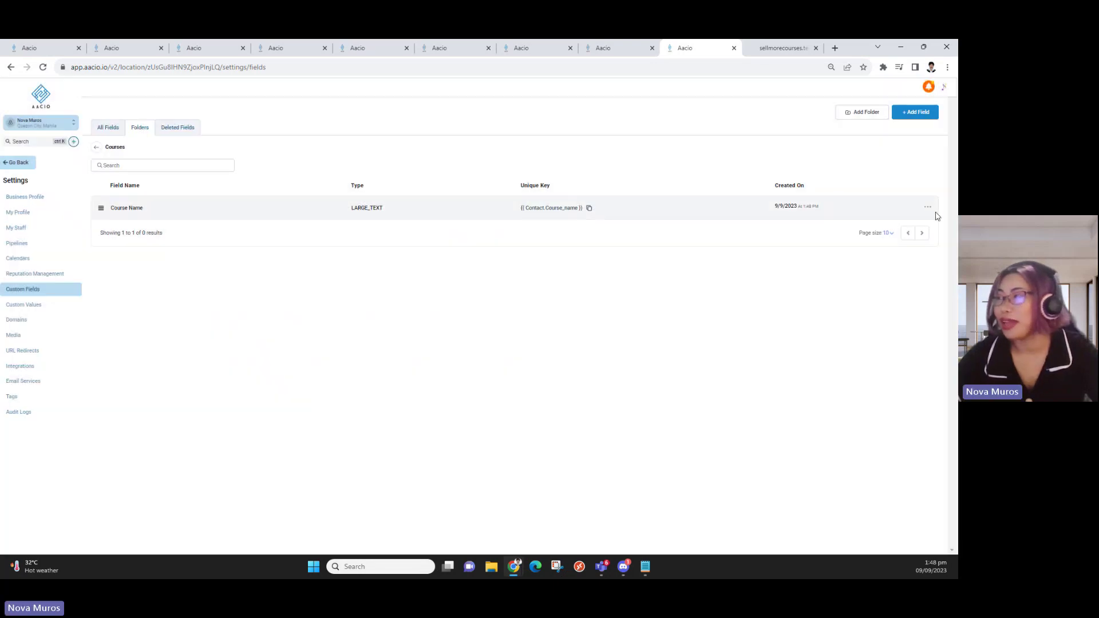
Delete the Course Name field from the Courses folder and confirm with OK
click(927, 207)
click(894, 247)
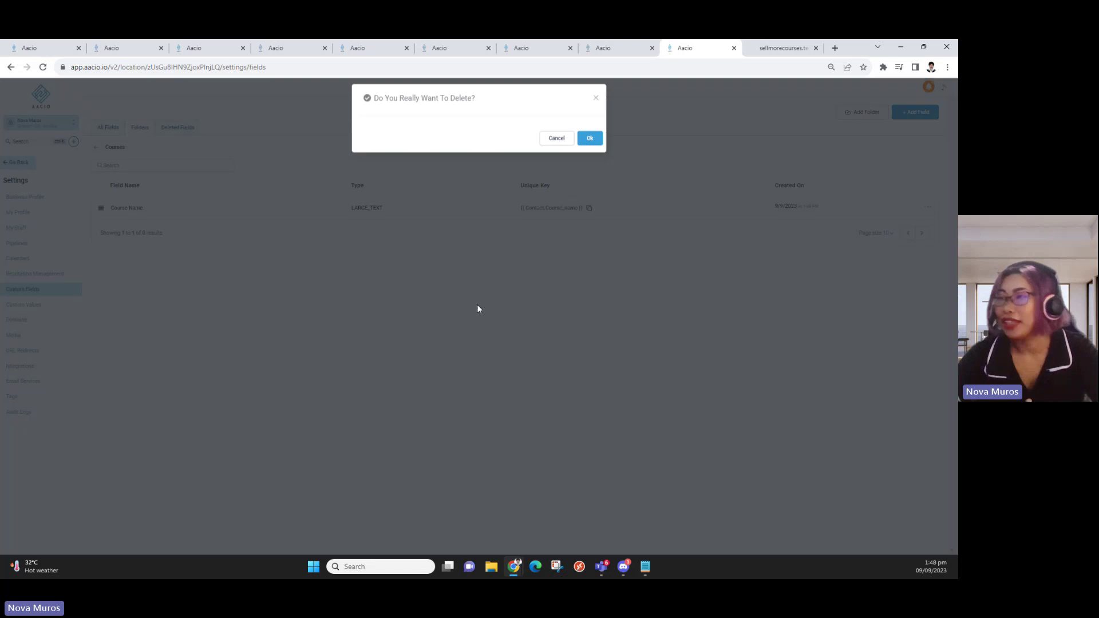
click(590, 138)
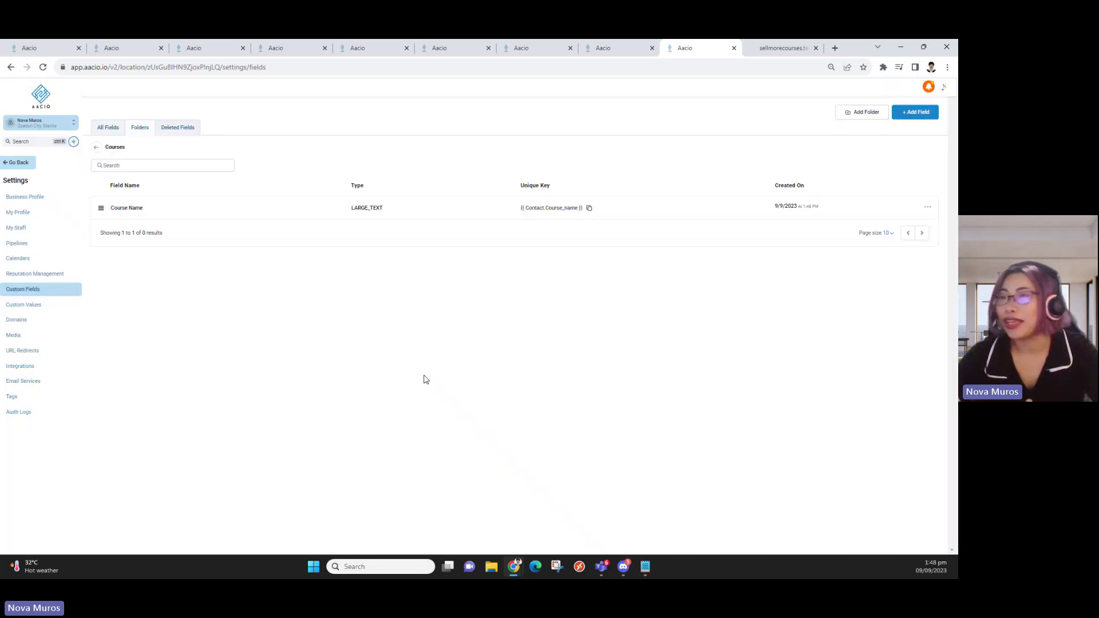
click(918, 111)
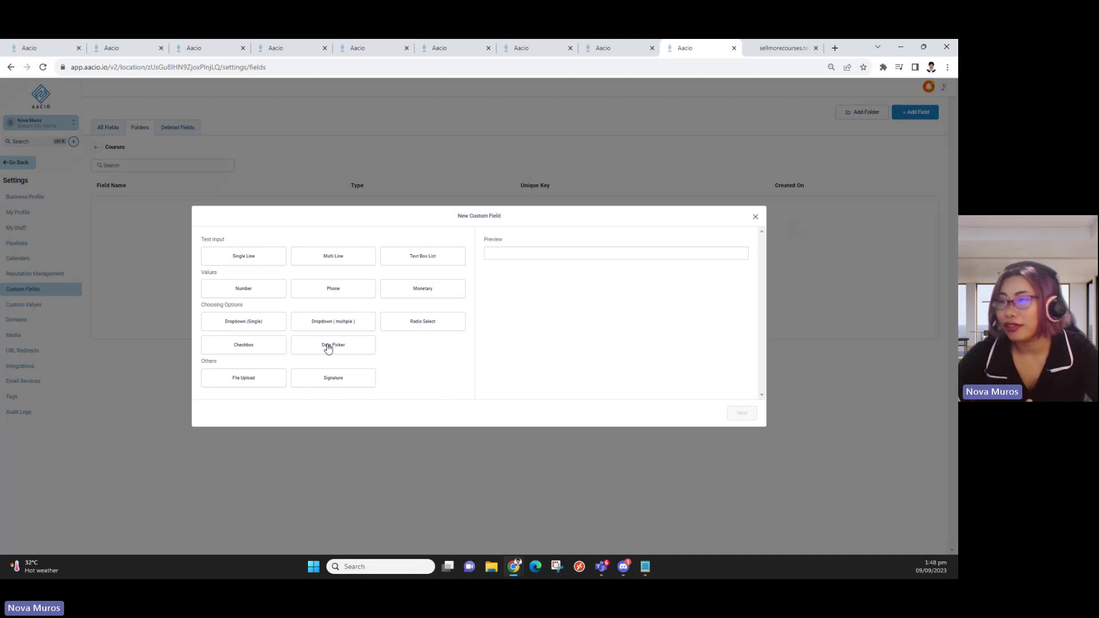
Start a multiple-options dropdown field named 'Course Name' with first option 'Course 1'
click(337, 321)
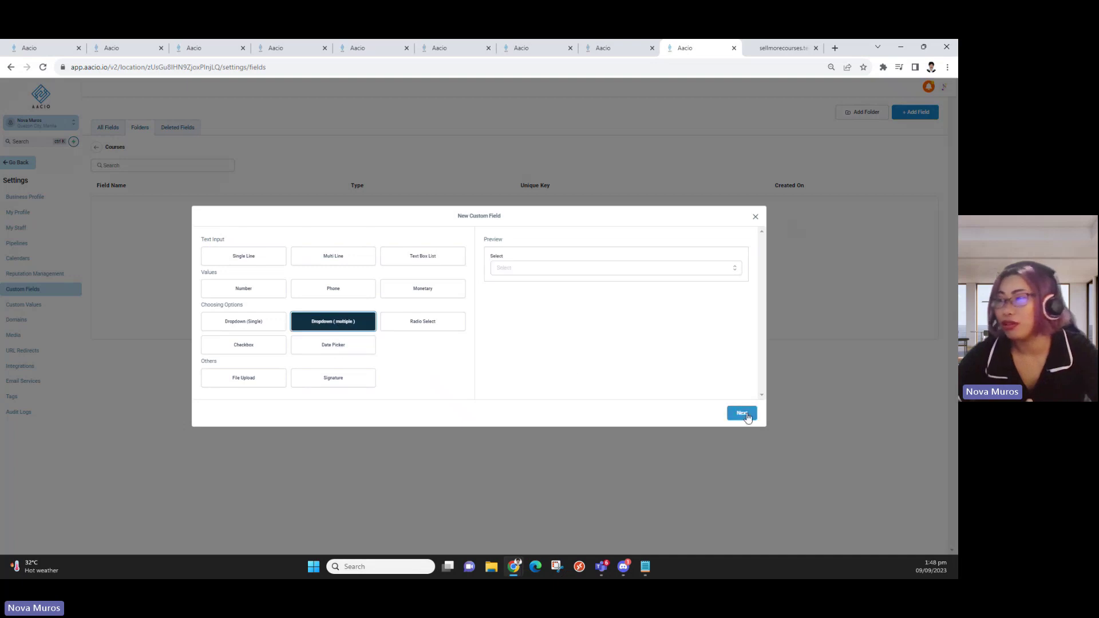
click(741, 412)
click(233, 283)
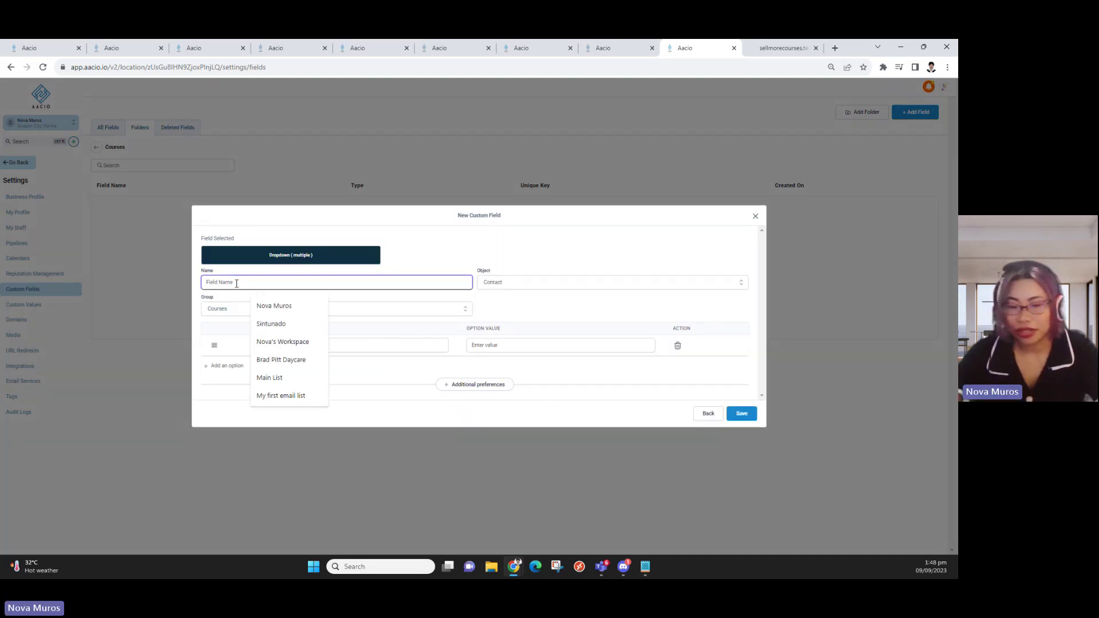
text(Course Na)
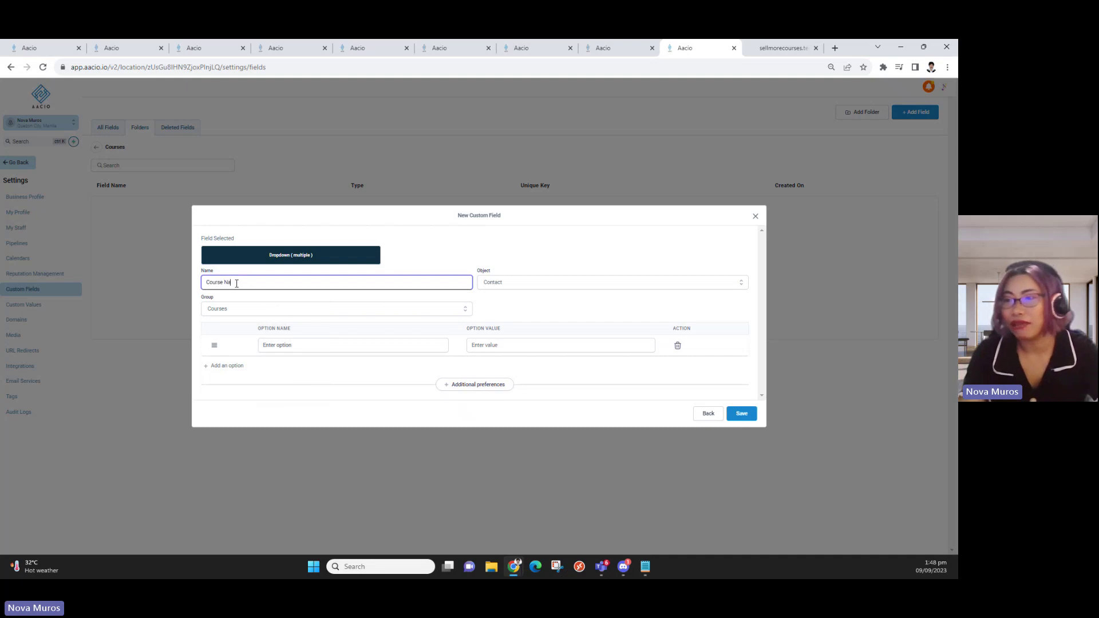
text(me)
click(295, 345)
text(C)
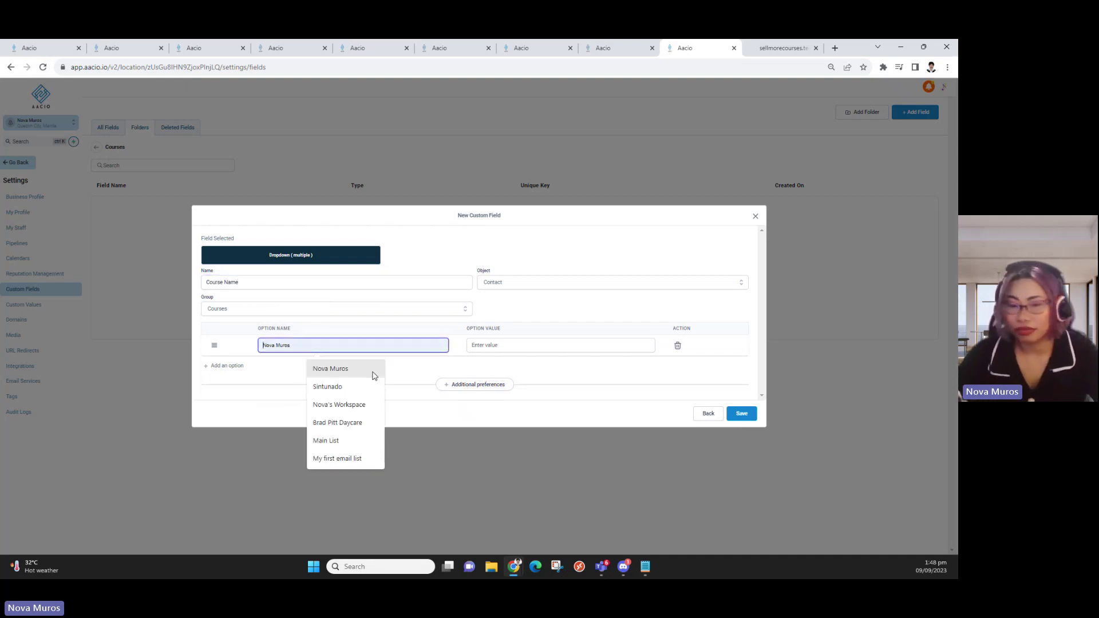
text(ourse 1)
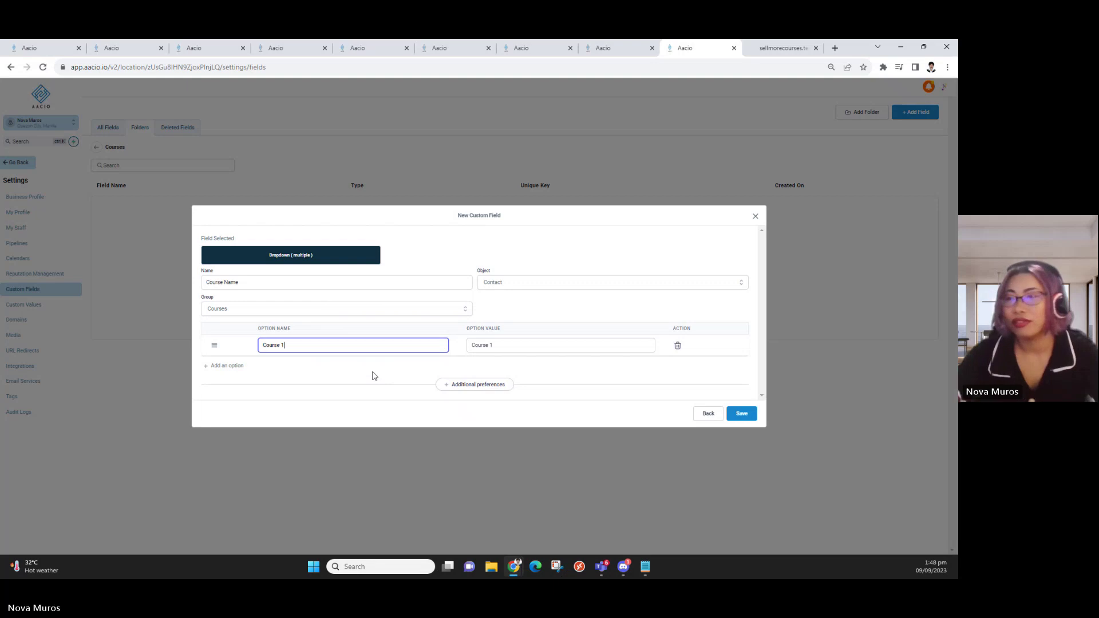
drag(331, 338, 194, 331)
drag(277, 347, 226, 339)
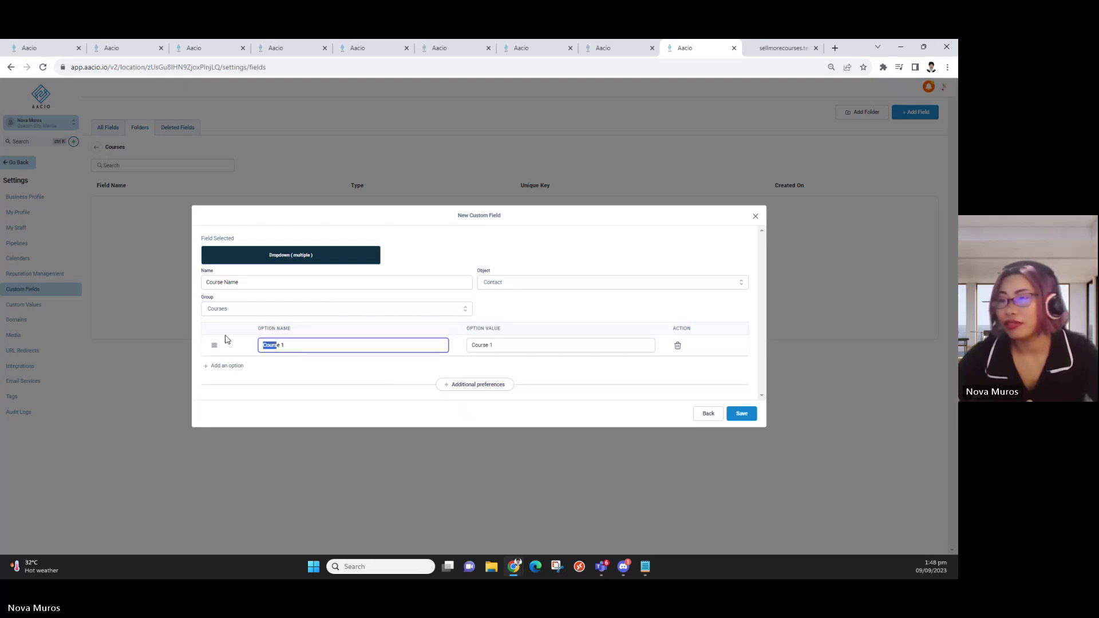
Add a 'Course 2' option and a third pasted copy of it, then save the field
click(225, 366)
text(Cours)
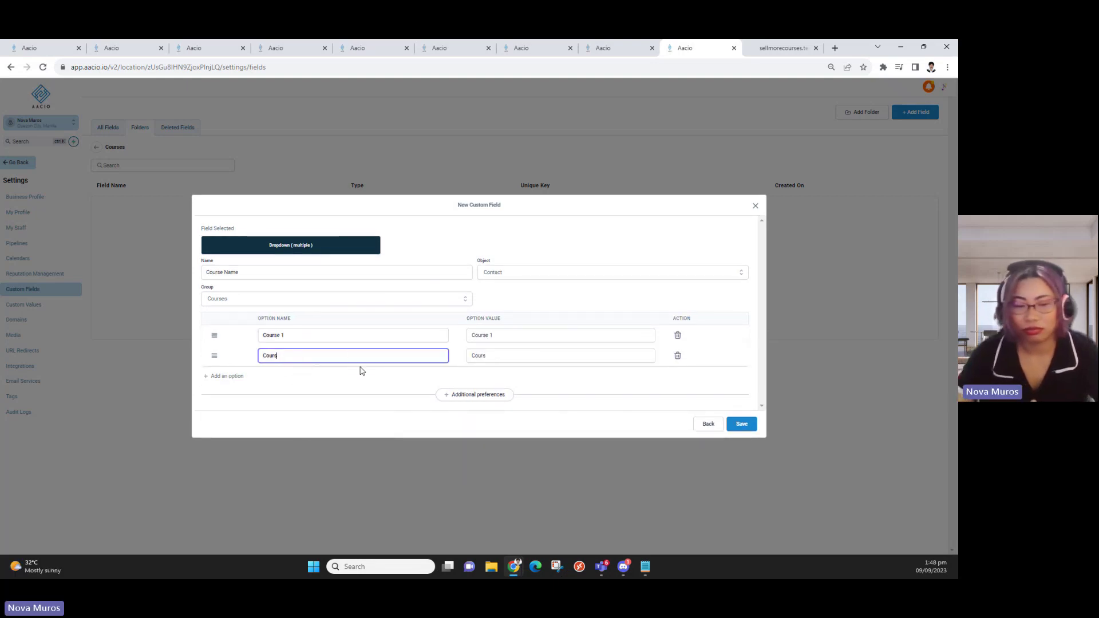
text(w 2)
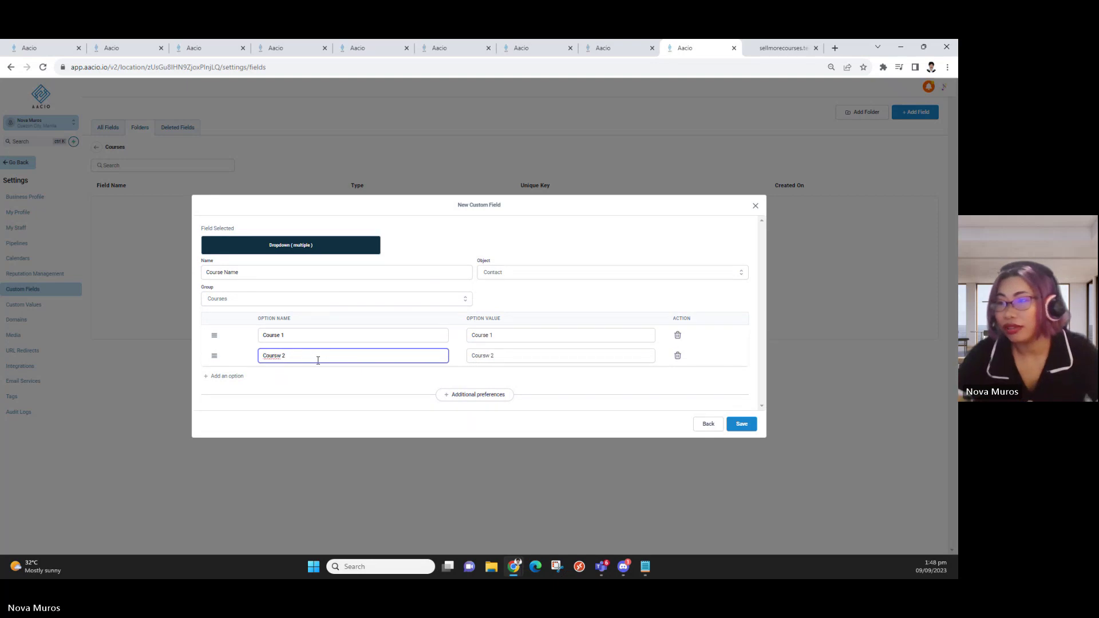
key(BackSpace)
key(BackSpace)
key(BackSpace)
text(e 2)
triple_click(317, 360)
key(ctrl+c)
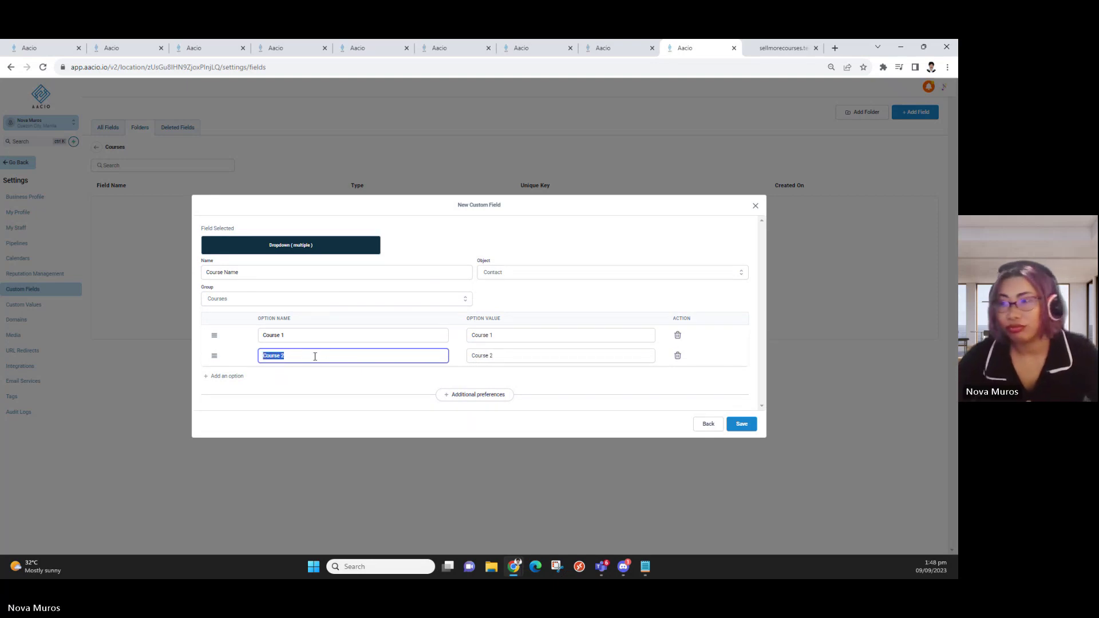
click(222, 376)
click(272, 370)
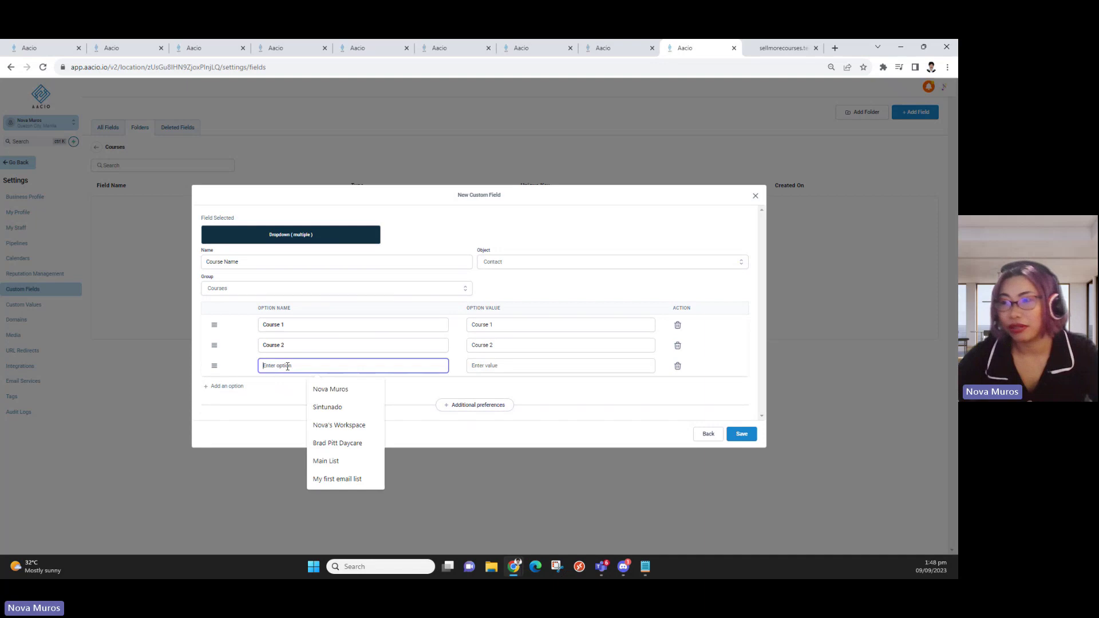
key(ctrl+v)
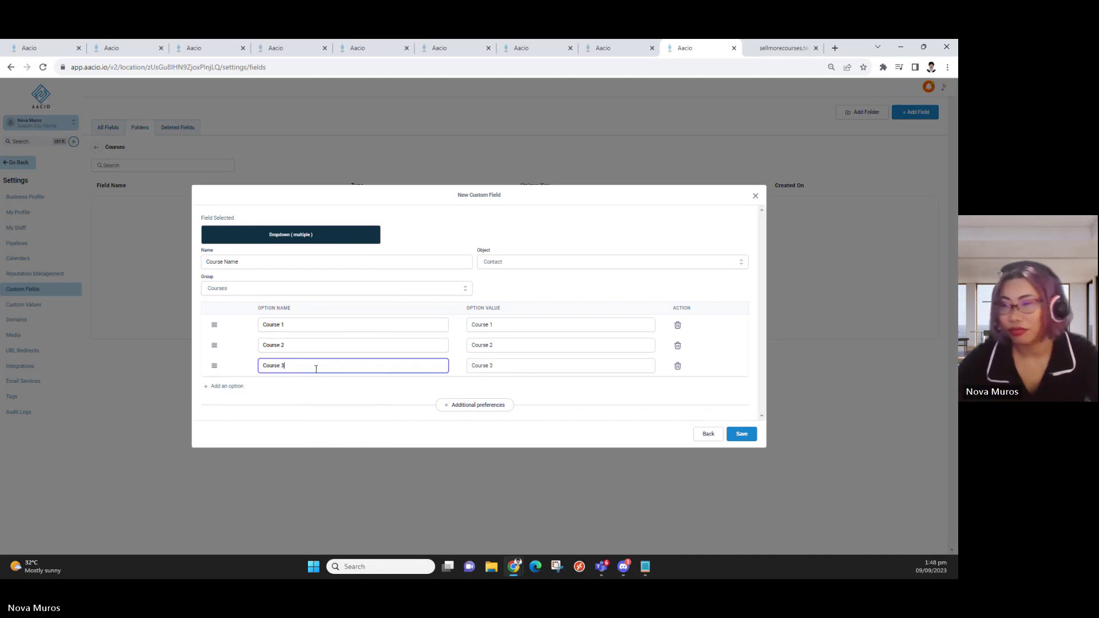
click(738, 436)
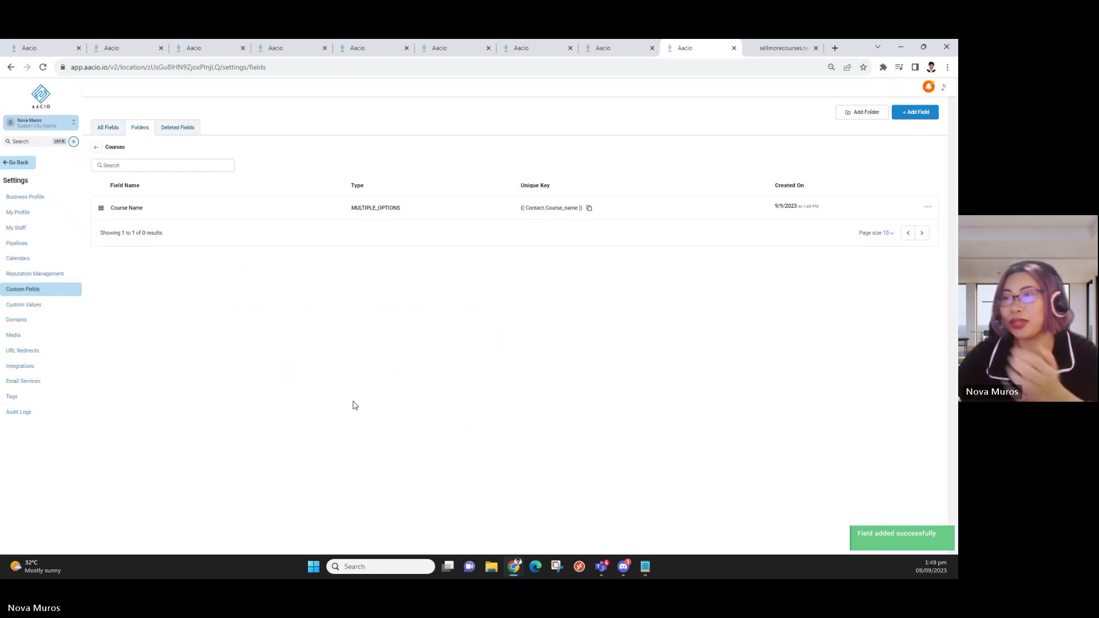
double_click(140, 208)
click(144, 244)
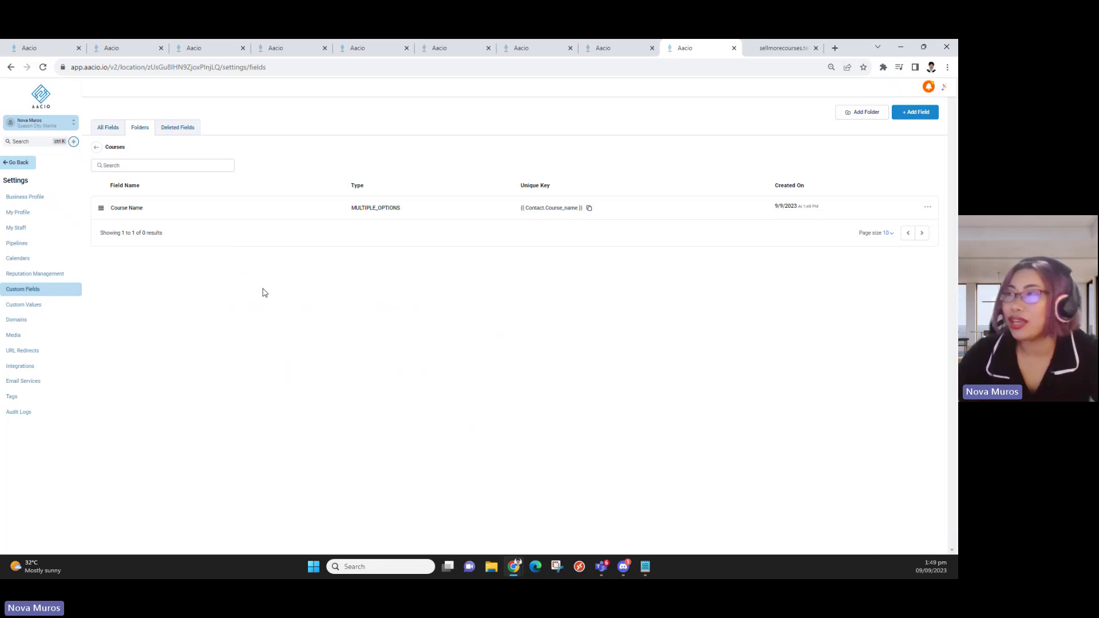
Review the Survey form, 'Send Customized survey for cx' and 'Welcome email' tabs, then return to the folder list
click(621, 48)
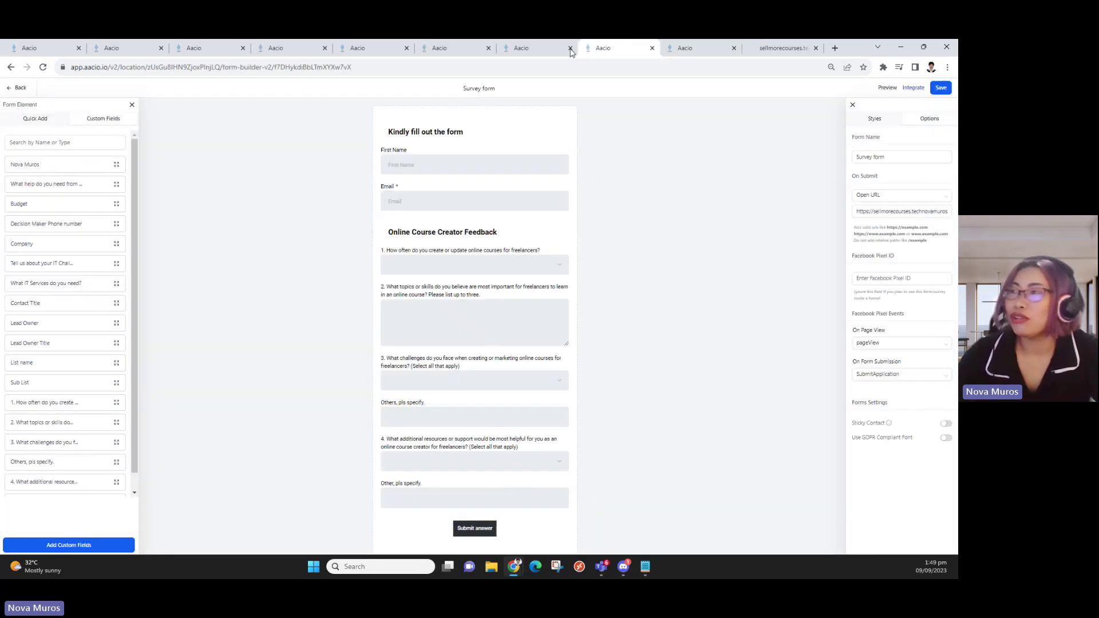
click(530, 46)
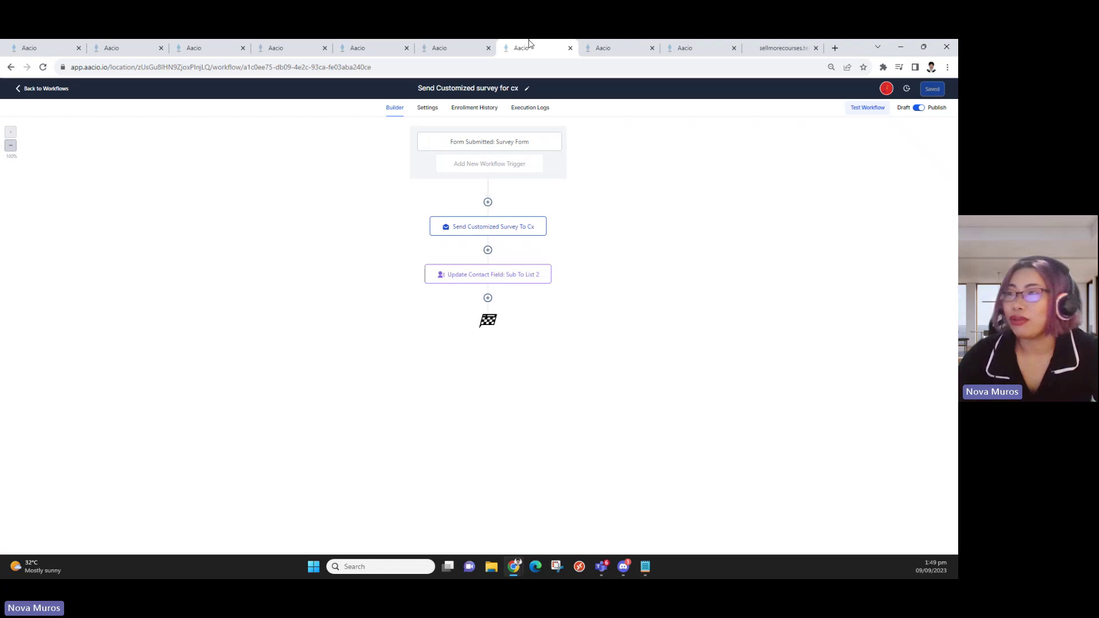
click(454, 53)
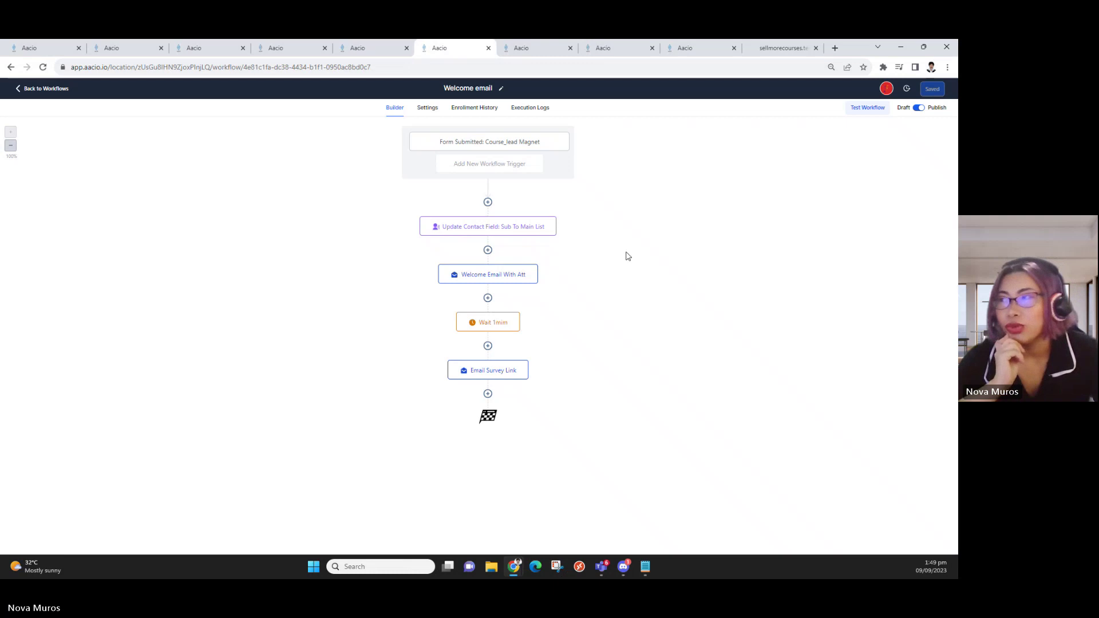
click(700, 47)
click(96, 147)
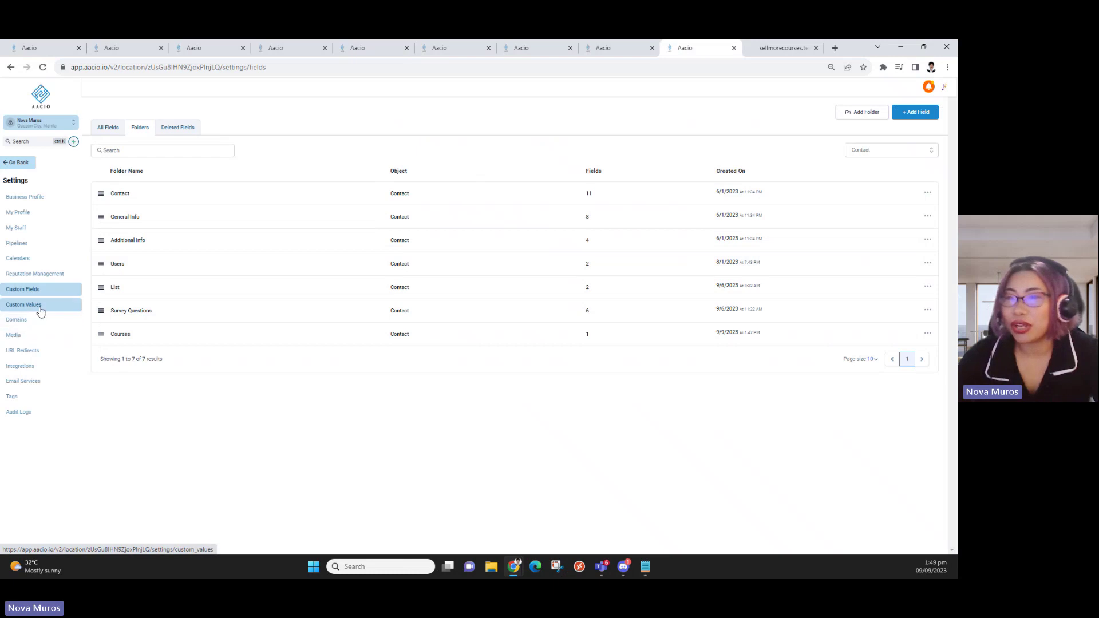
Open the List folder and view the List Name dropdown's options in its edit form
click(132, 288)
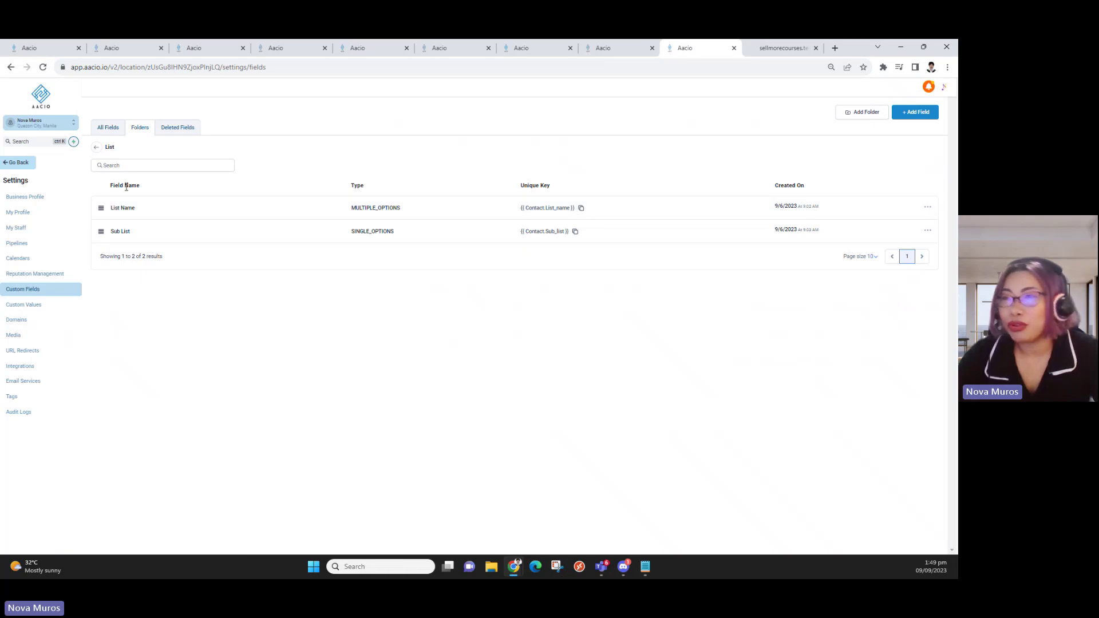
click(927, 207)
click(893, 221)
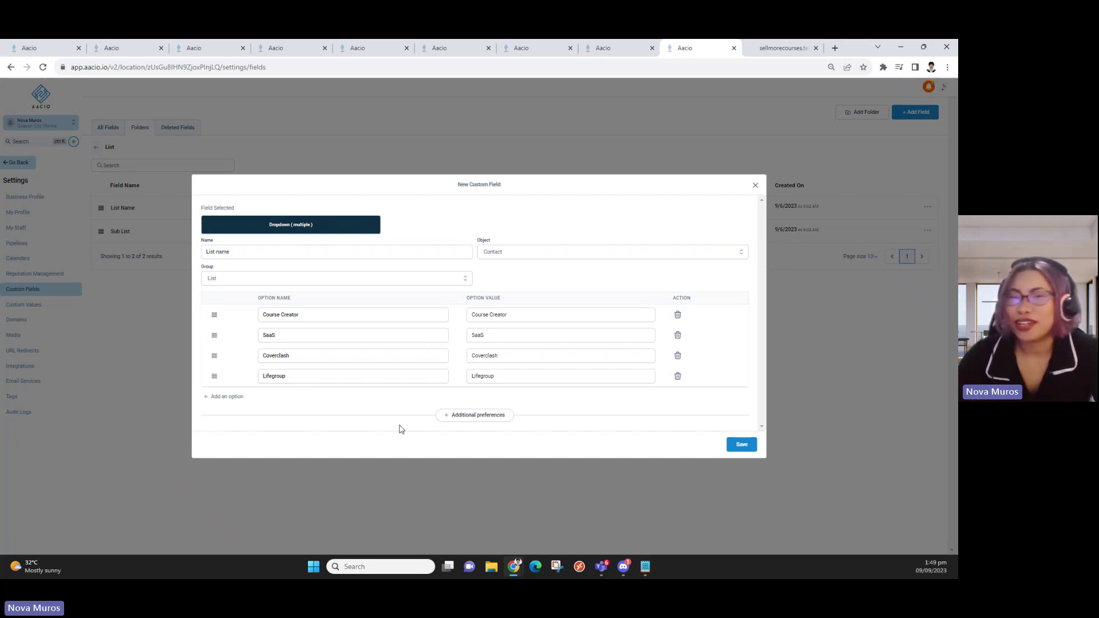
click(756, 185)
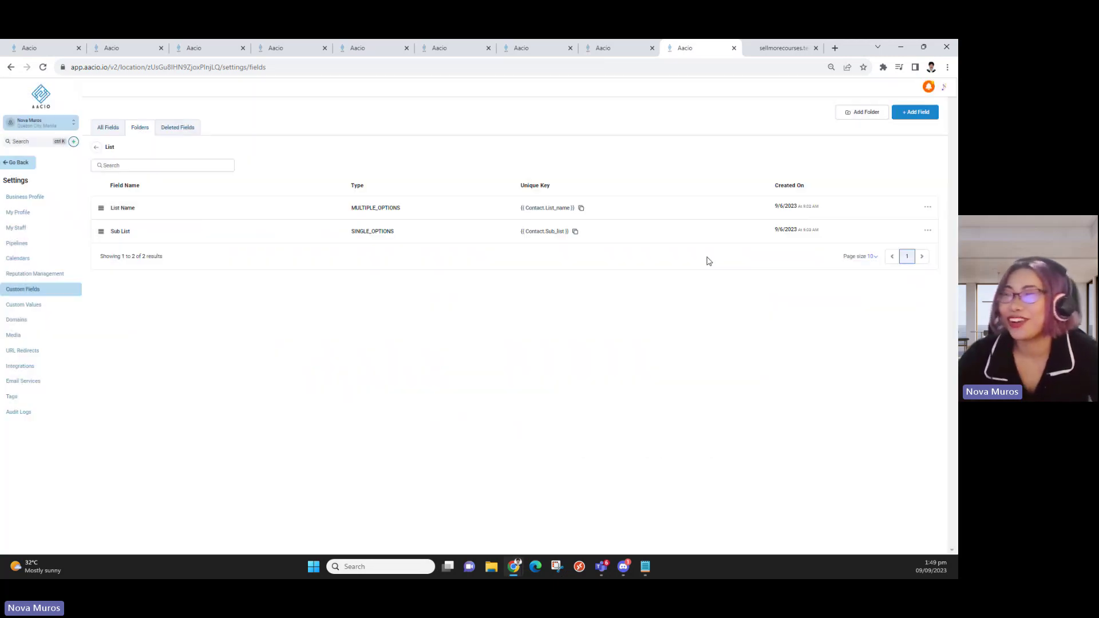
click(927, 231)
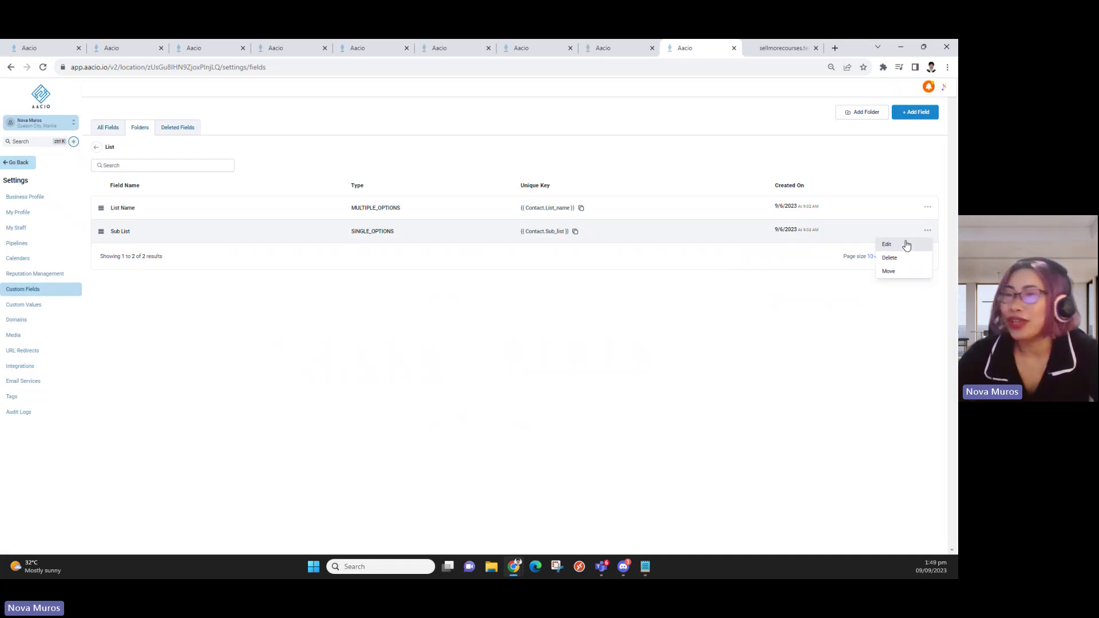
Check the Sub List field's single option 'Online Course Creator Sign up', then go to the workflows
click(906, 247)
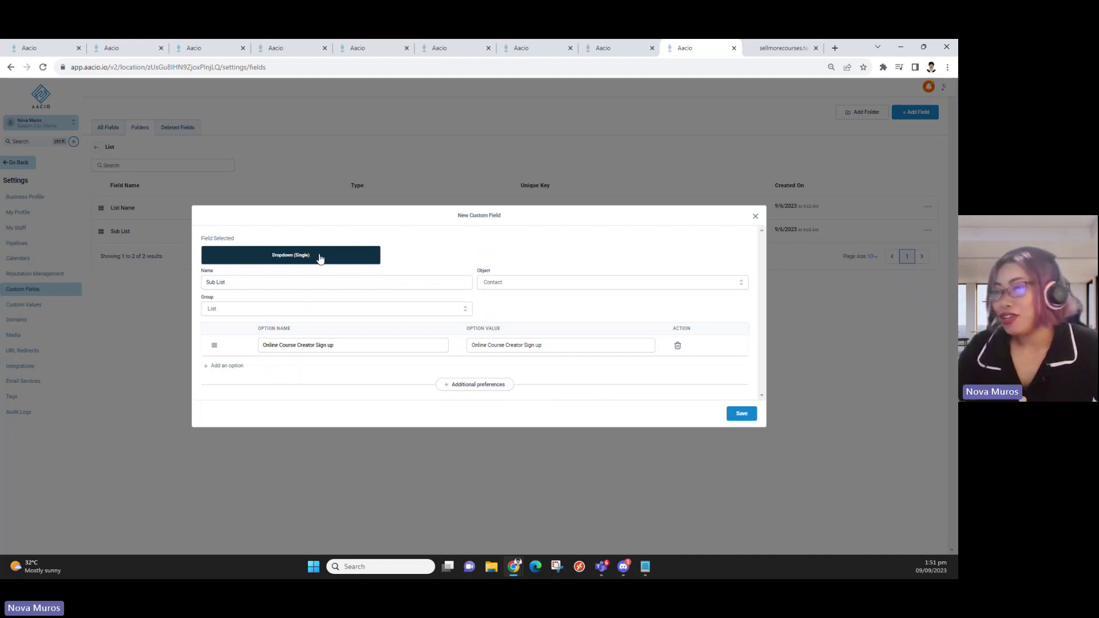
click(362, 348)
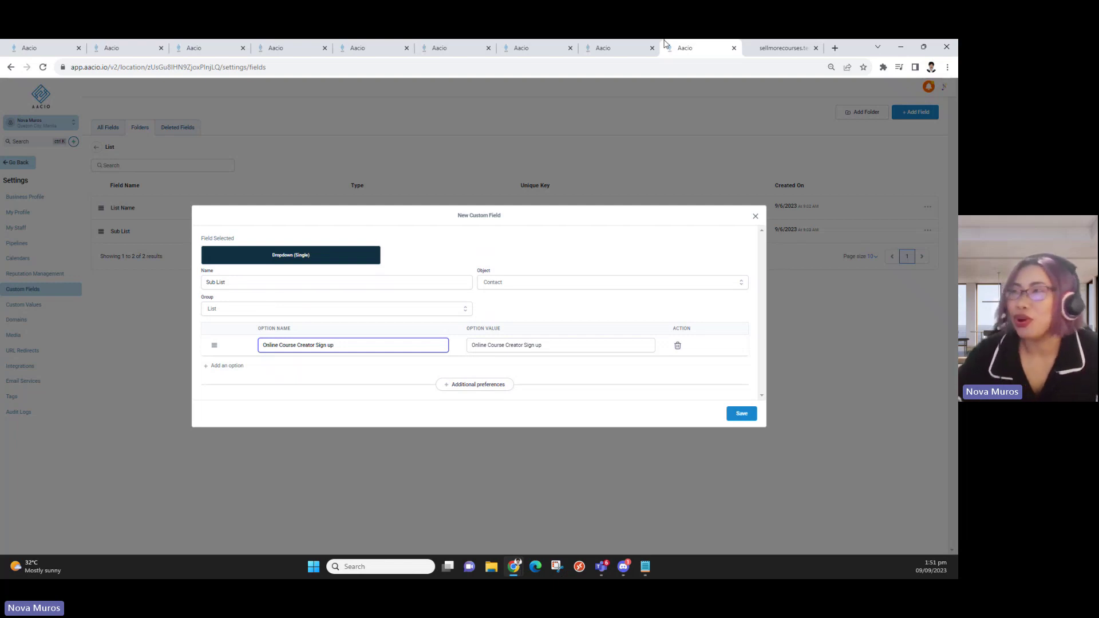
click(548, 47)
Scroll through the survey form on the landing page, then open the 'Send Customized survey for cx' workflow
click(391, 52)
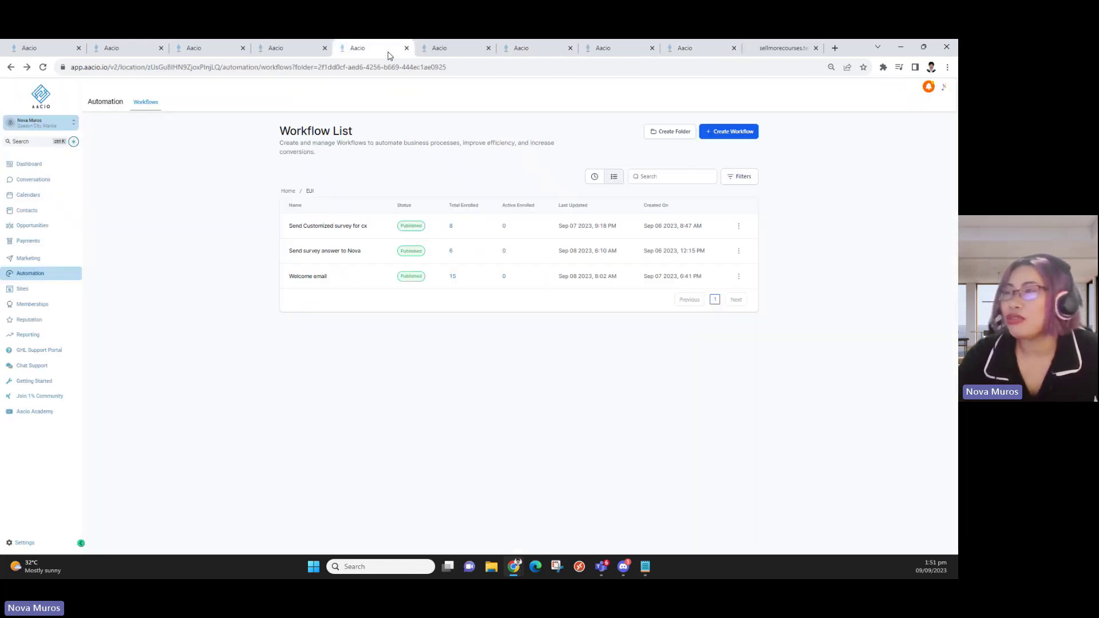
click(297, 54)
click(424, 50)
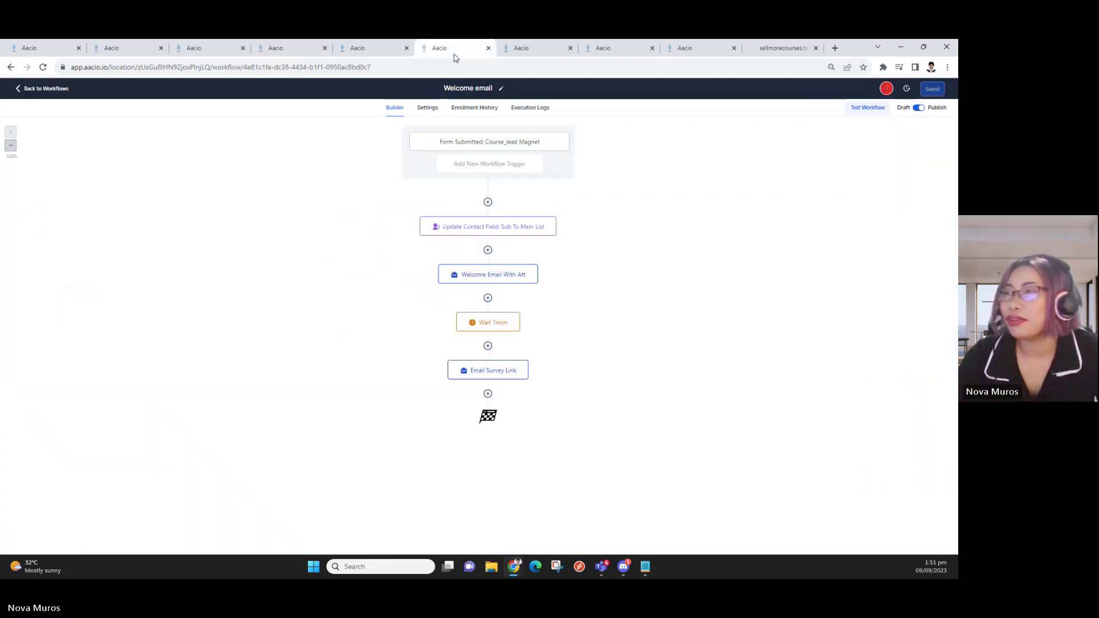
click(193, 49)
scroll(538, 366, down, 5)
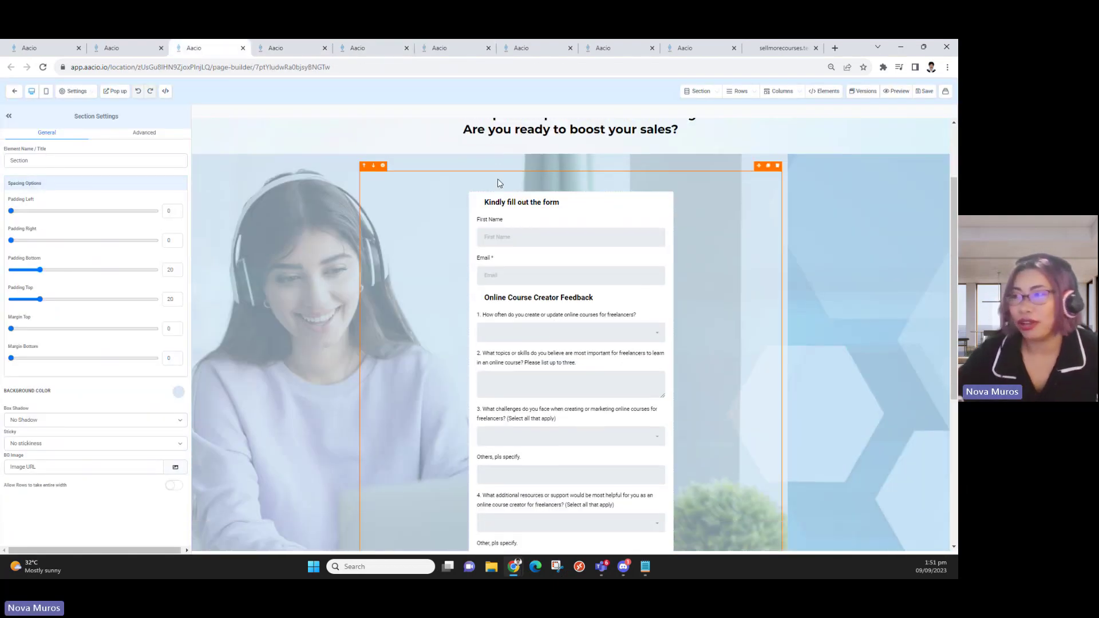
scroll(538, 366, up, 1)
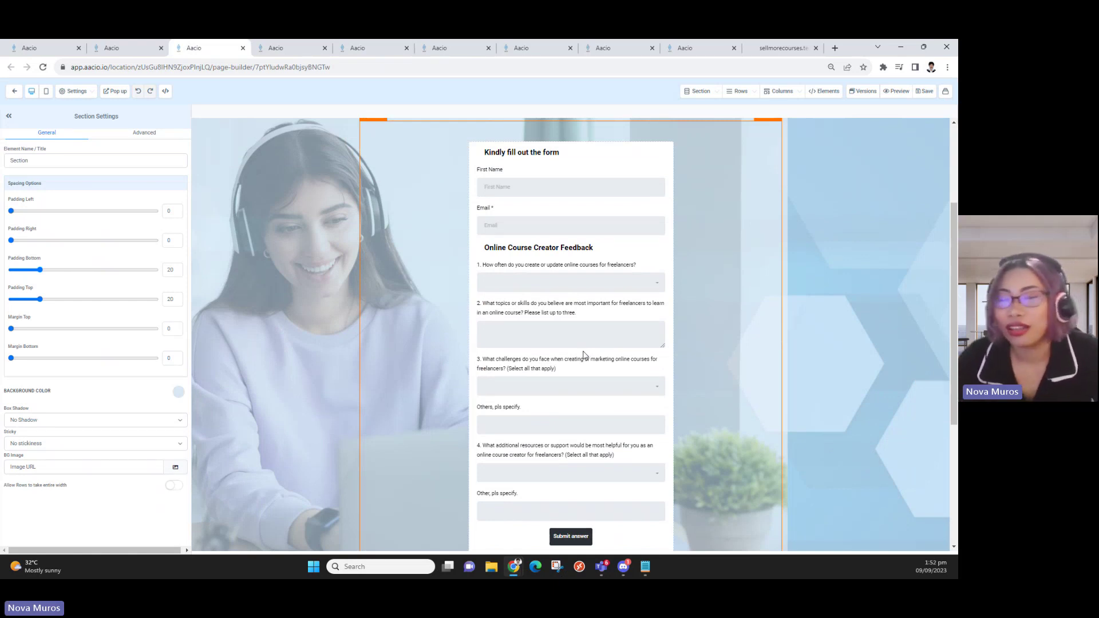
scroll(618, 339, up, 1)
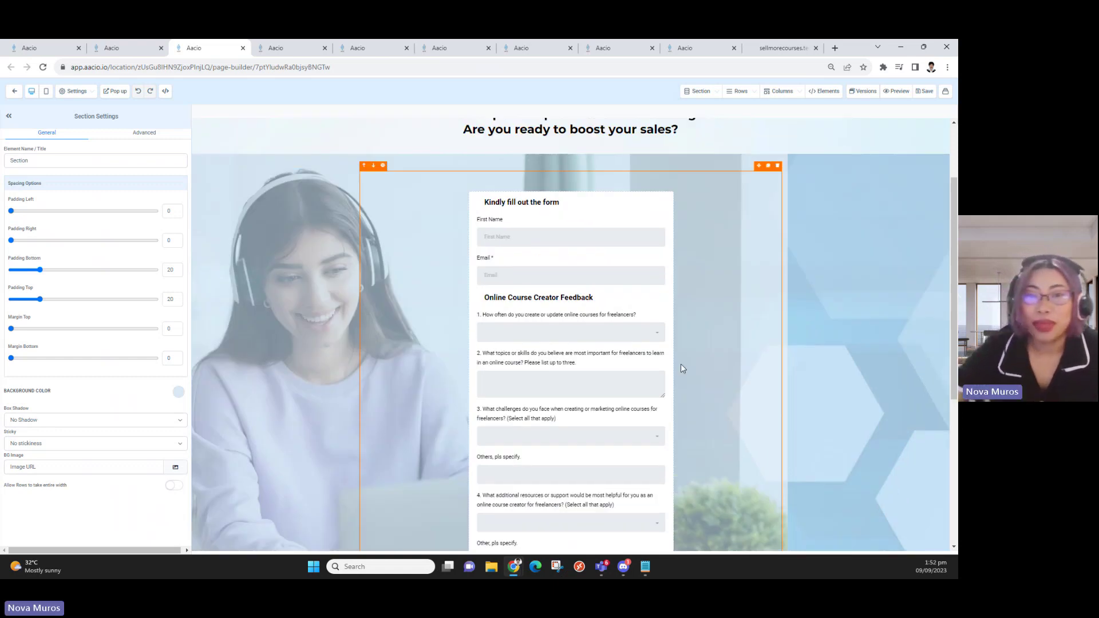
scroll(681, 368, down, 2)
scroll(678, 364, up, 2)
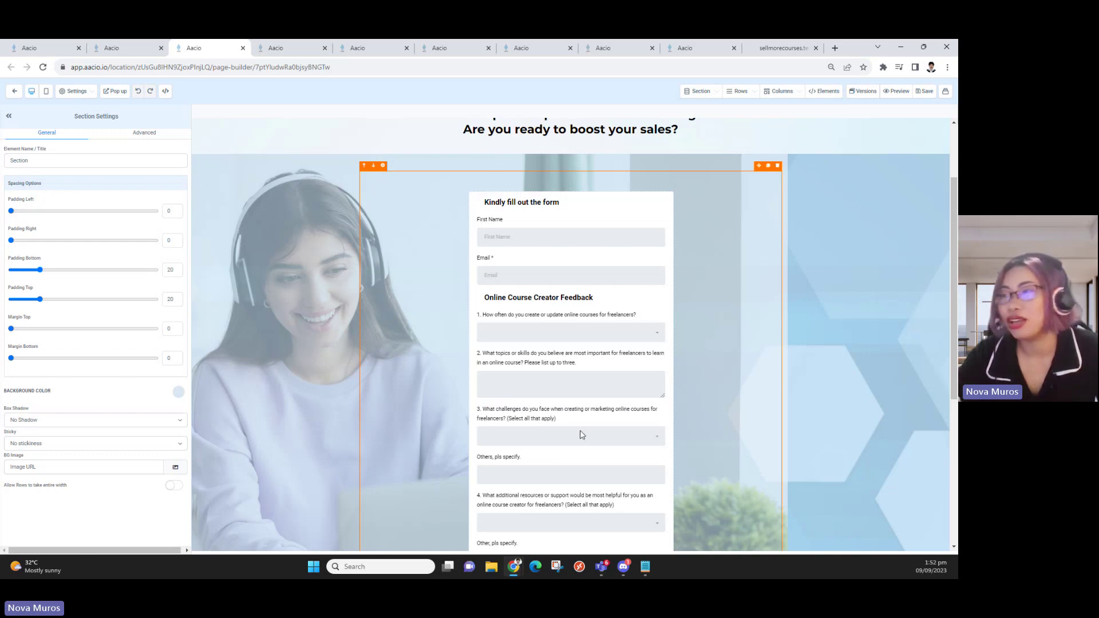
scroll(566, 408, down, 1)
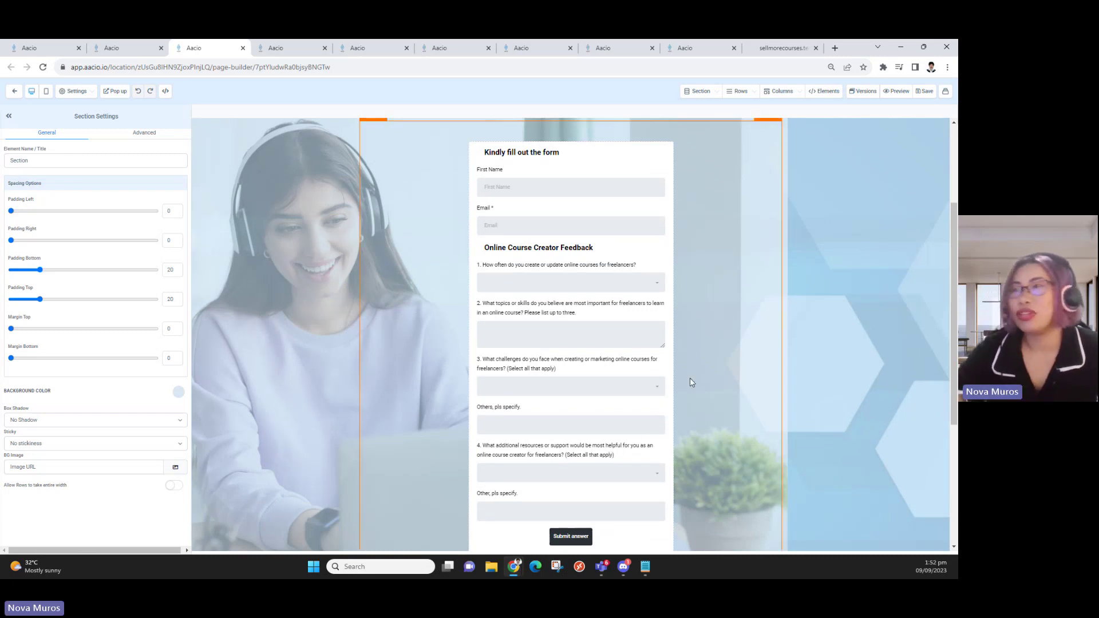
click(519, 45)
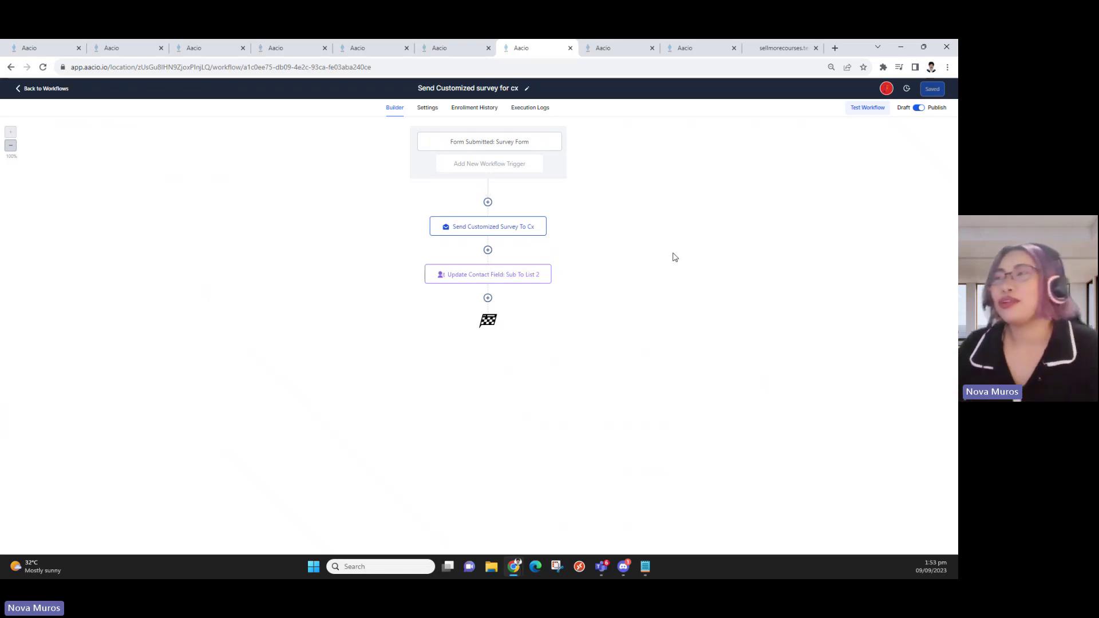
Inspect the 'Send Customized Survey To Cx' email step and the 'Form Submitted: Survey Form' trigger
click(521, 230)
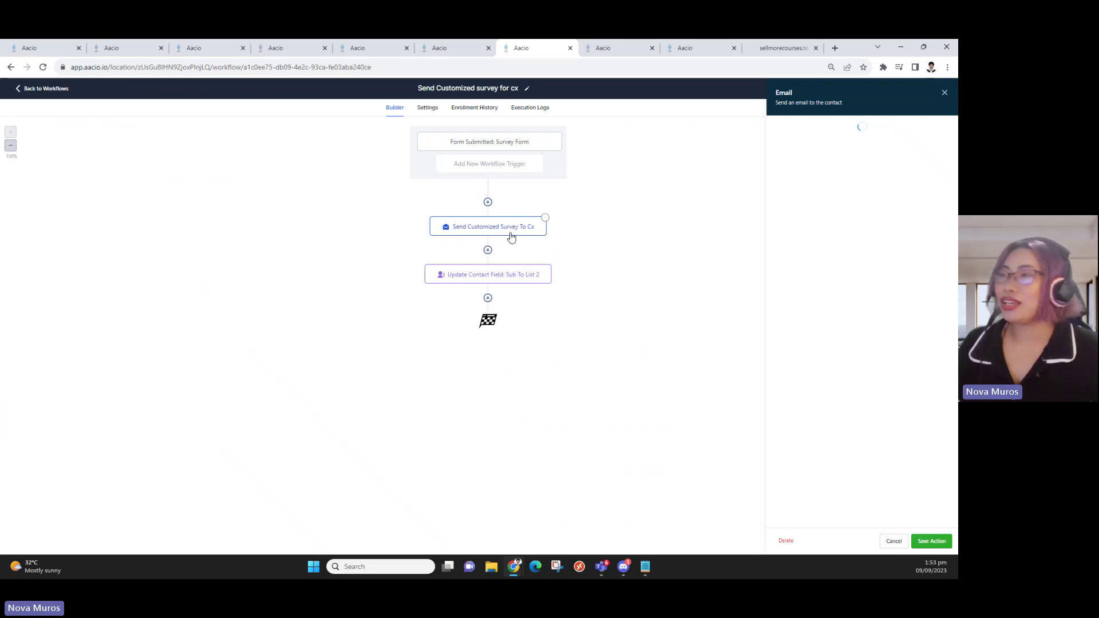
click(937, 92)
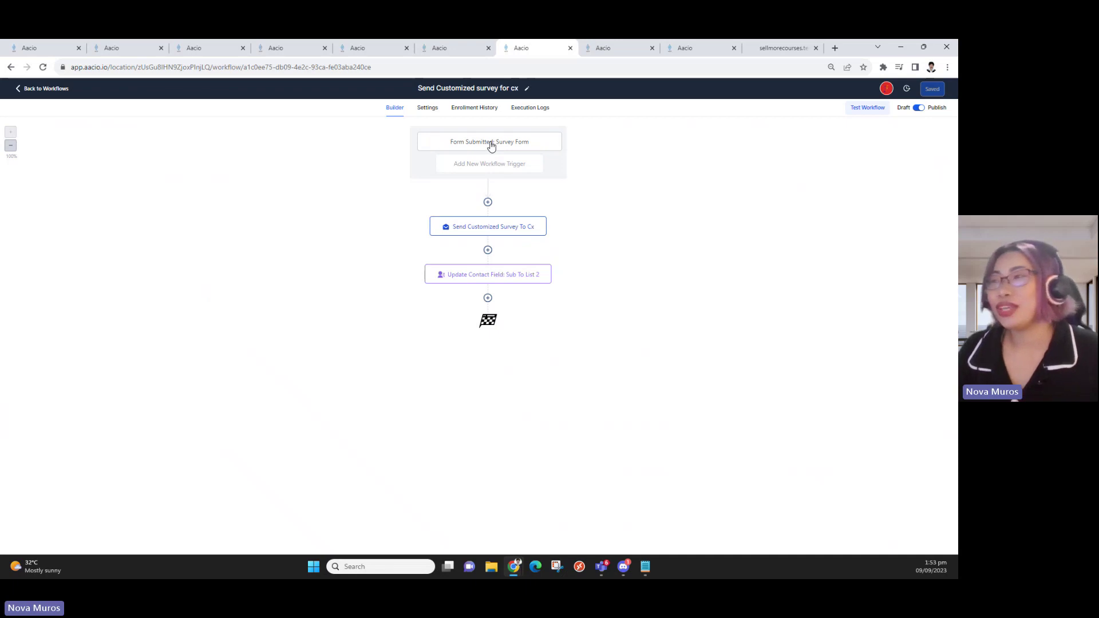
click(480, 143)
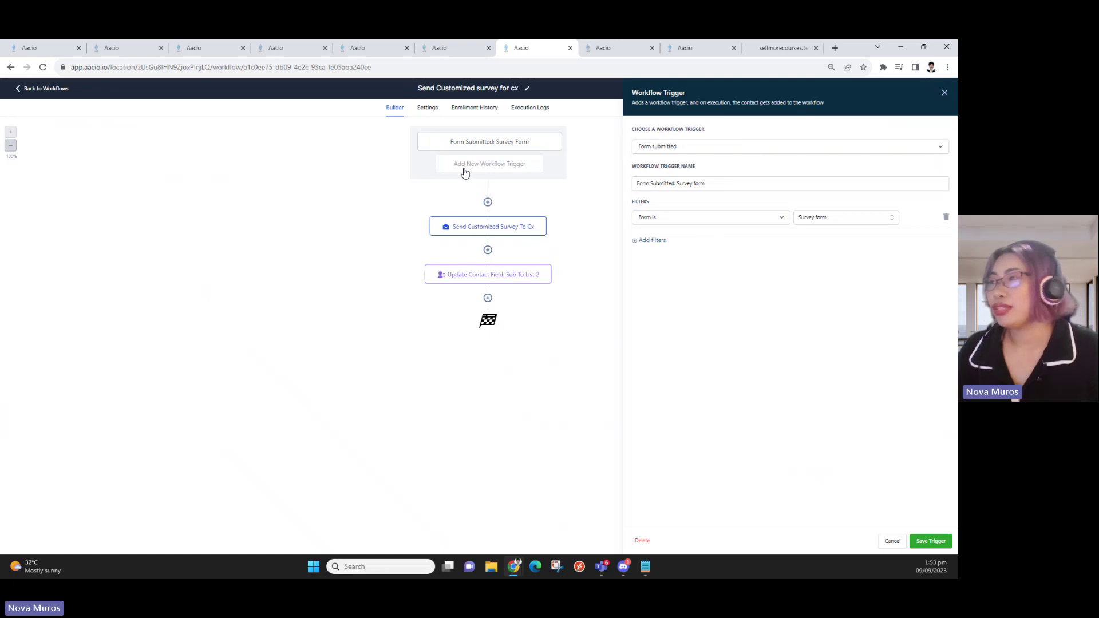
click(944, 93)
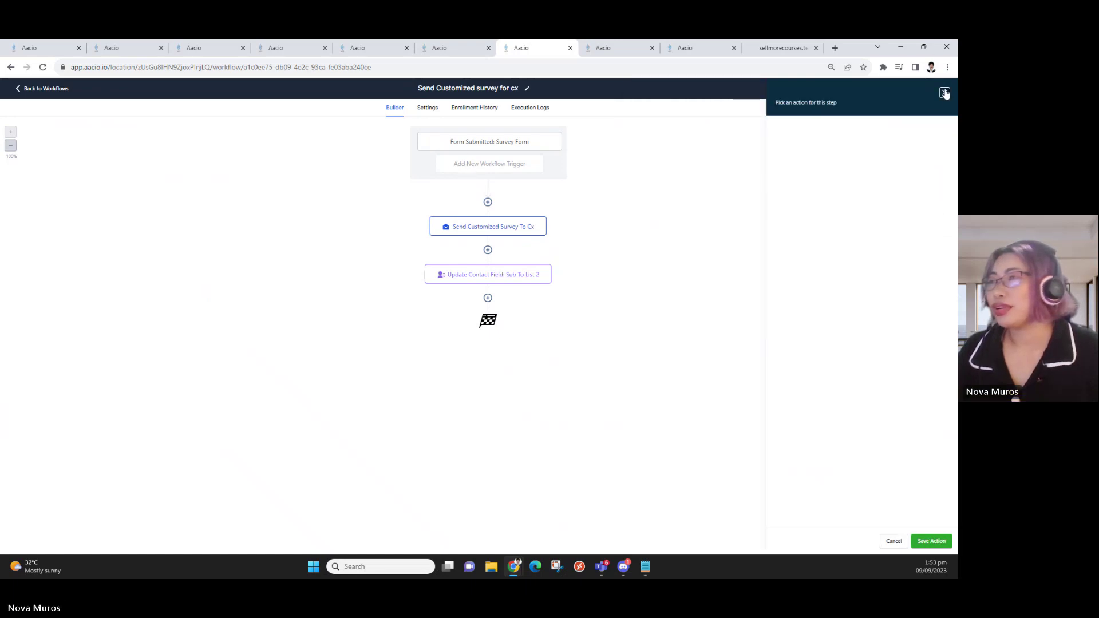
click(452, 48)
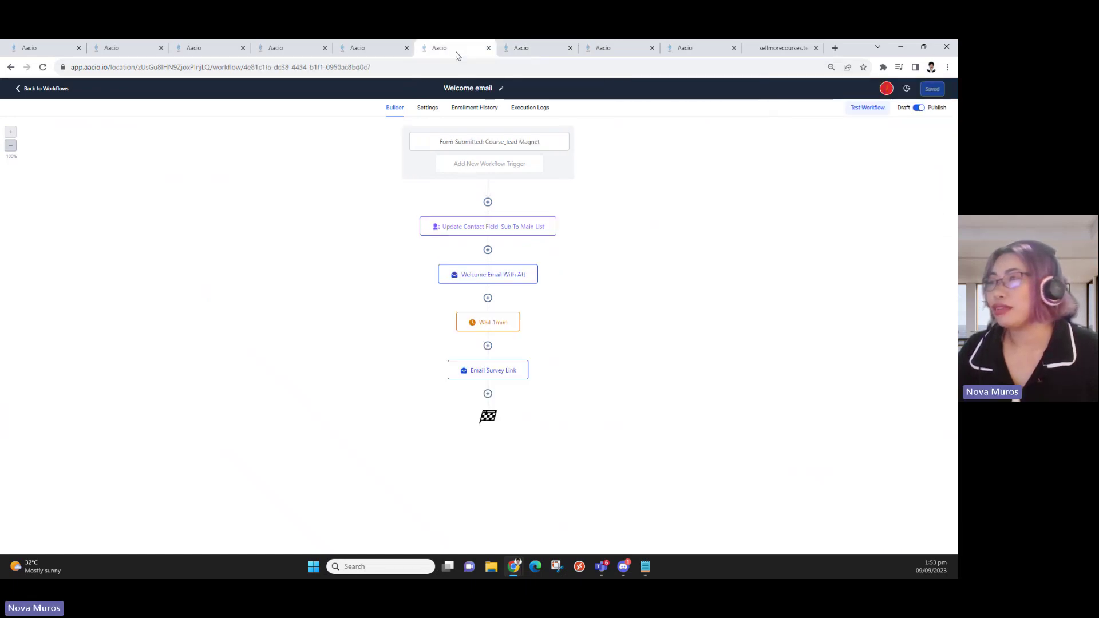
click(486, 145)
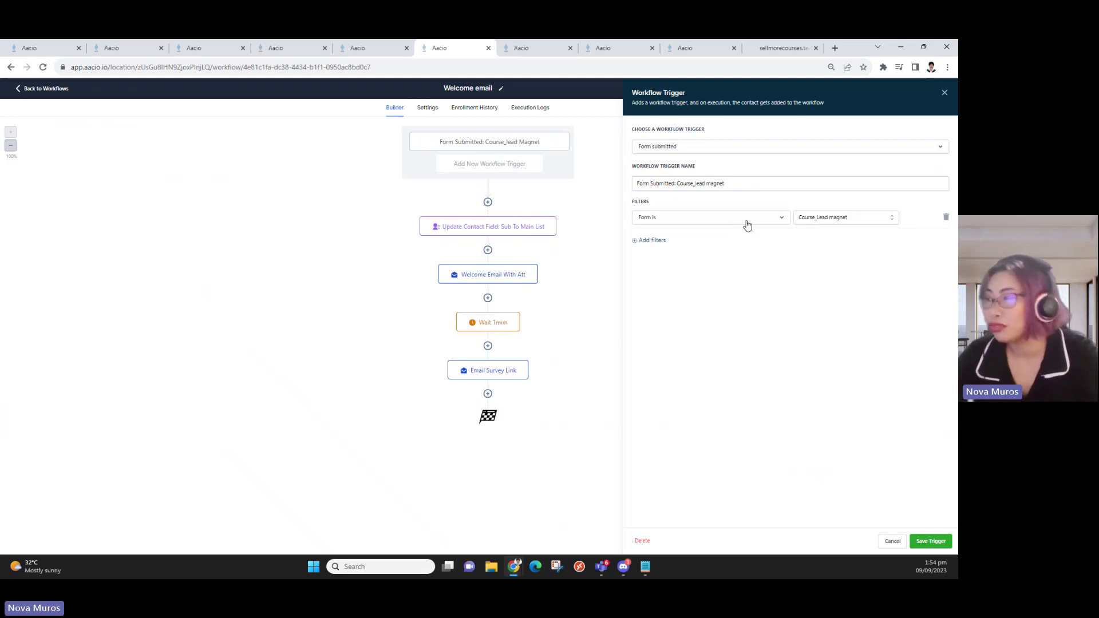
click(857, 219)
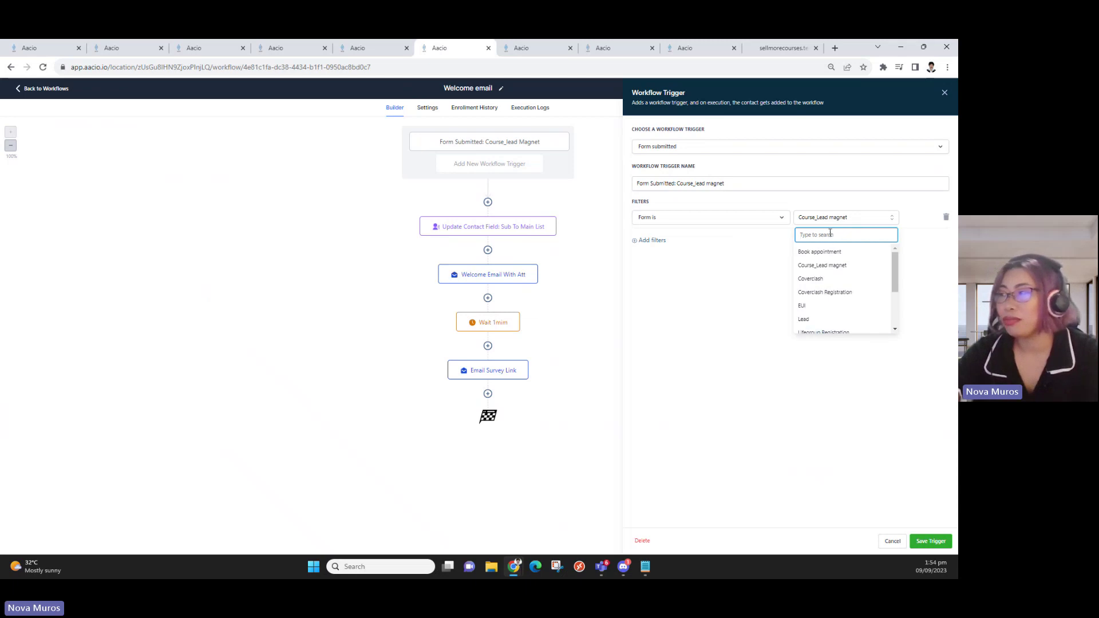
click(733, 302)
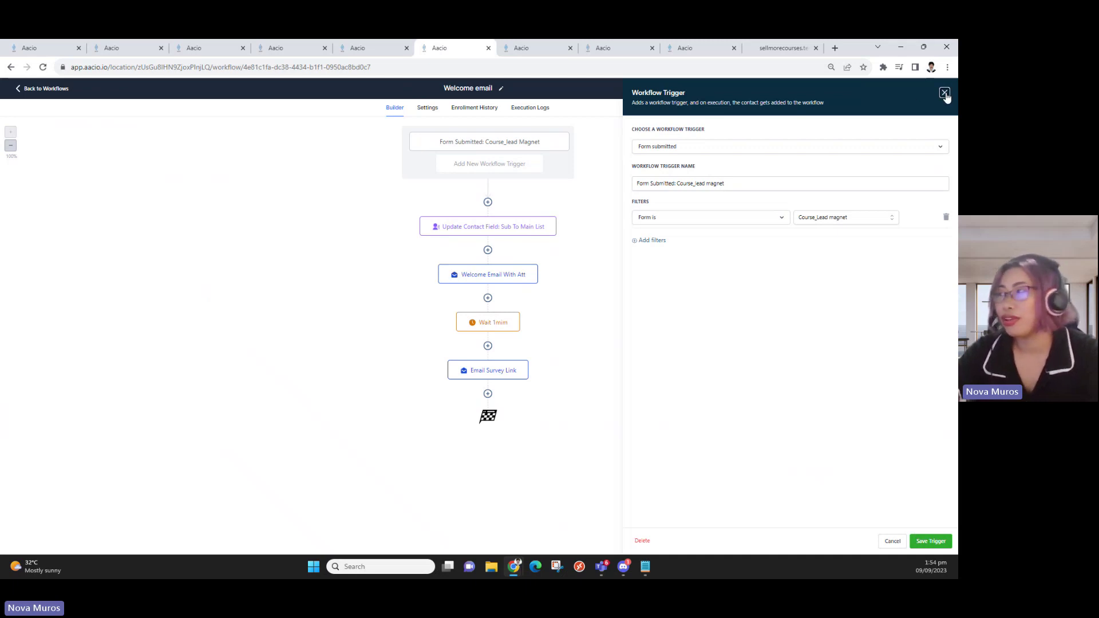
click(944, 93)
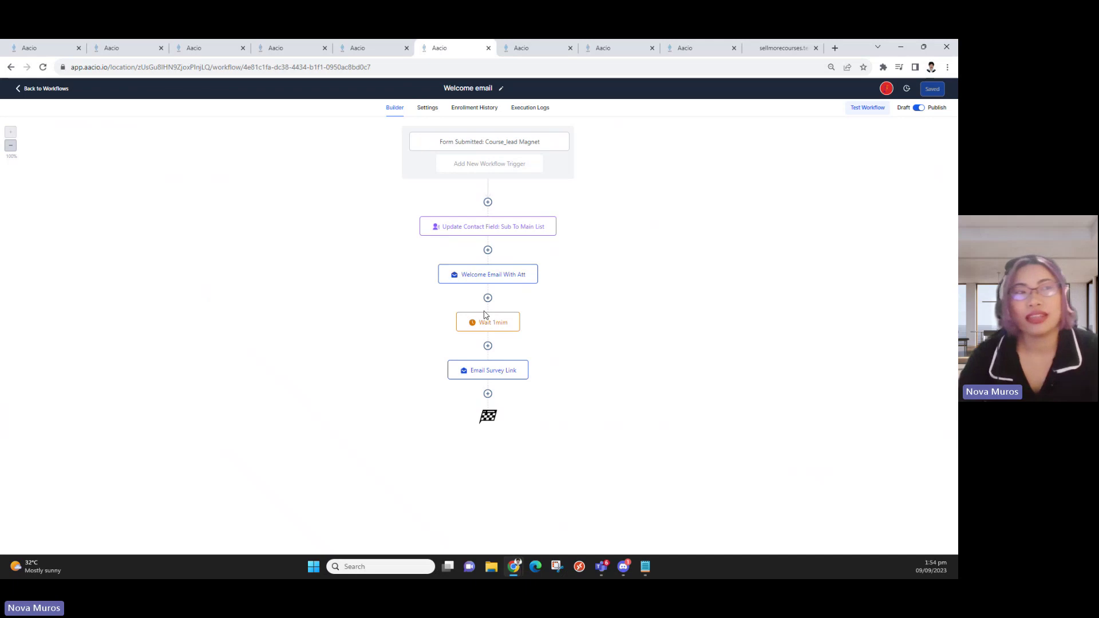
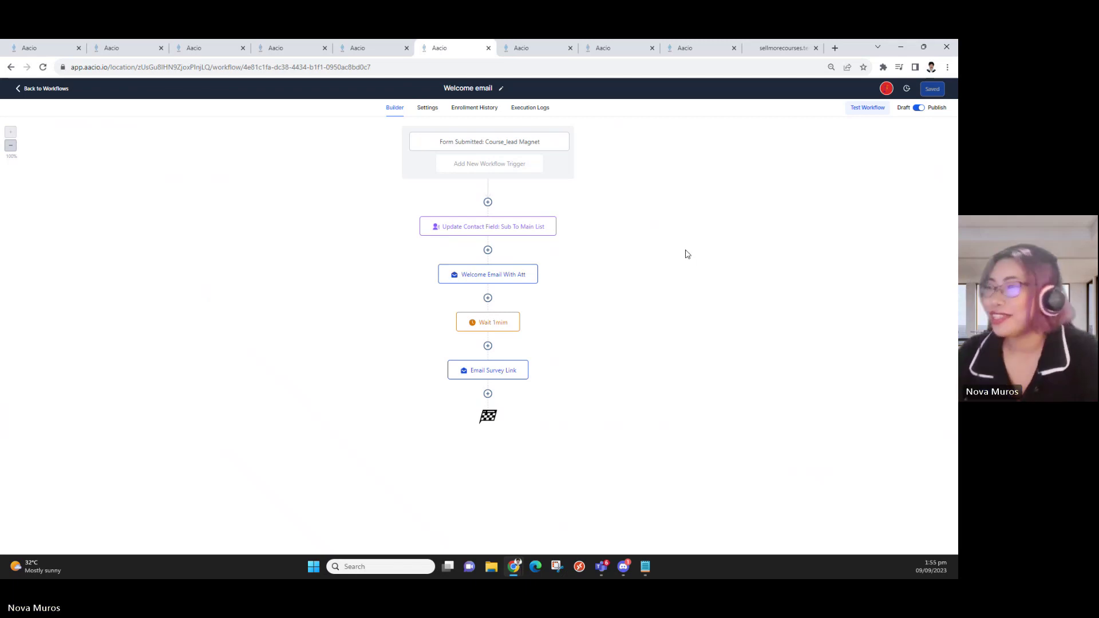
Glance at the workflow triggers, then open the Update Contact Field: Sub To Main List step setting Course Creator
click(506, 170)
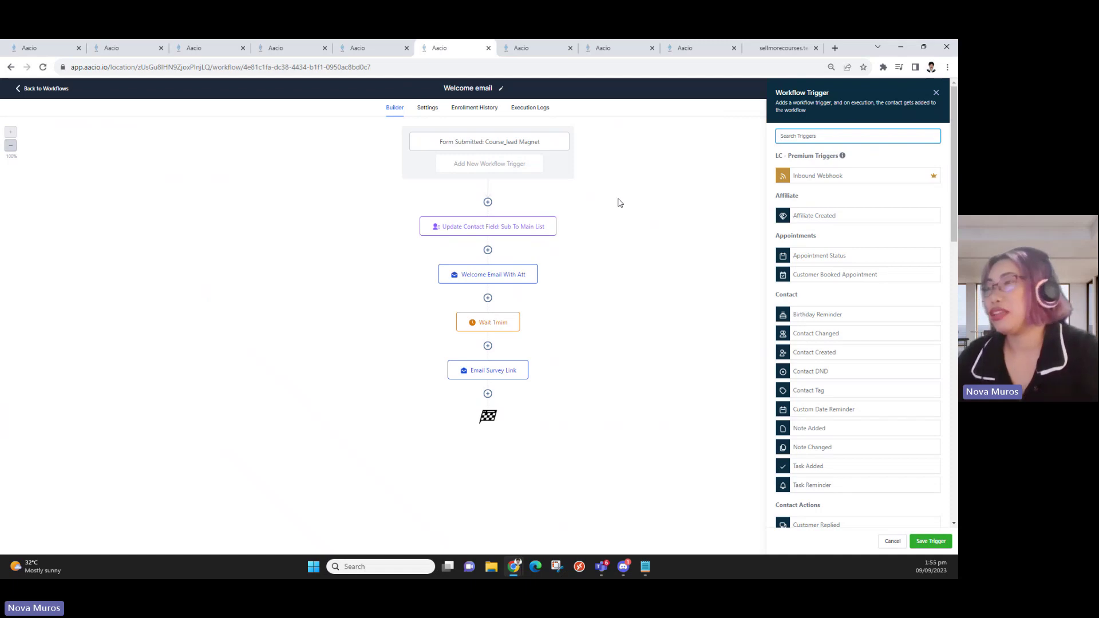
click(518, 229)
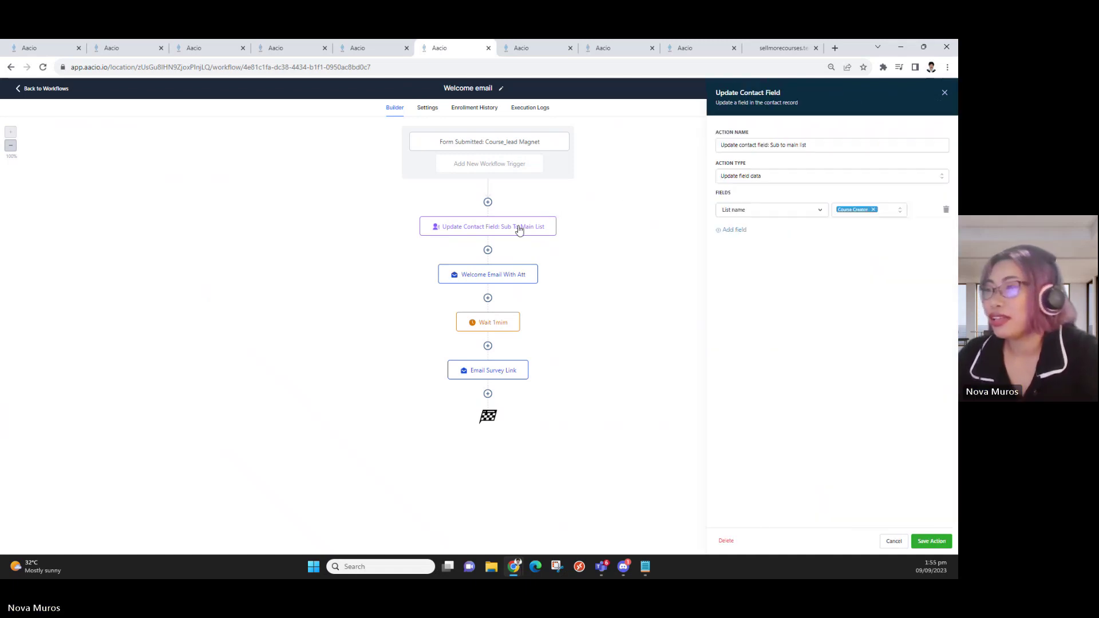
Open the Welcome Email With Att step with its download-tips subject and PDF attachment
click(813, 145)
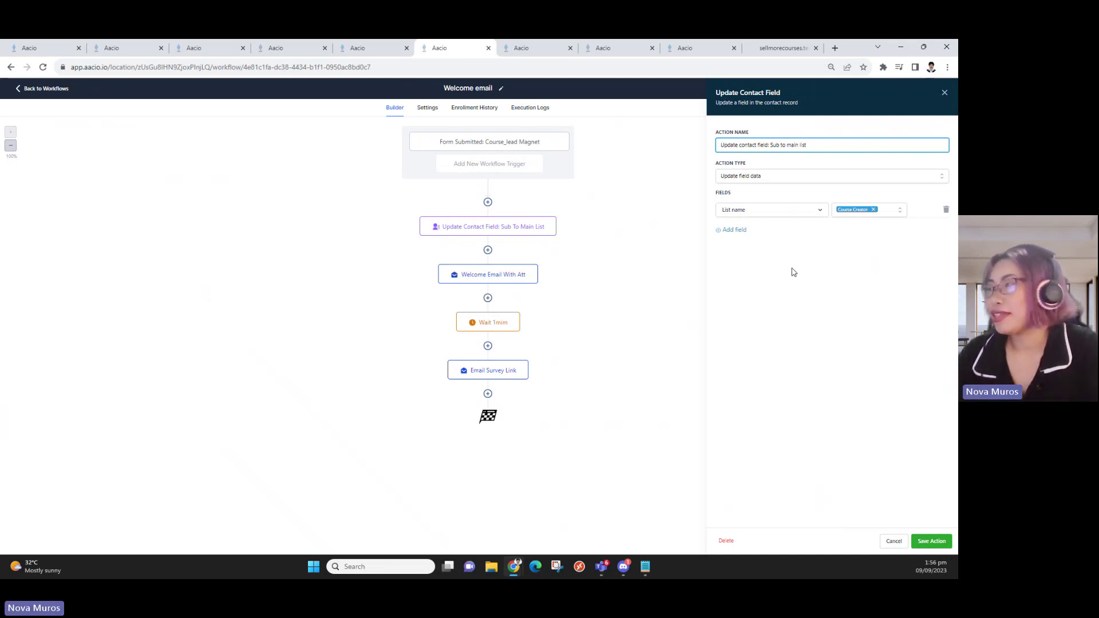
click(496, 278)
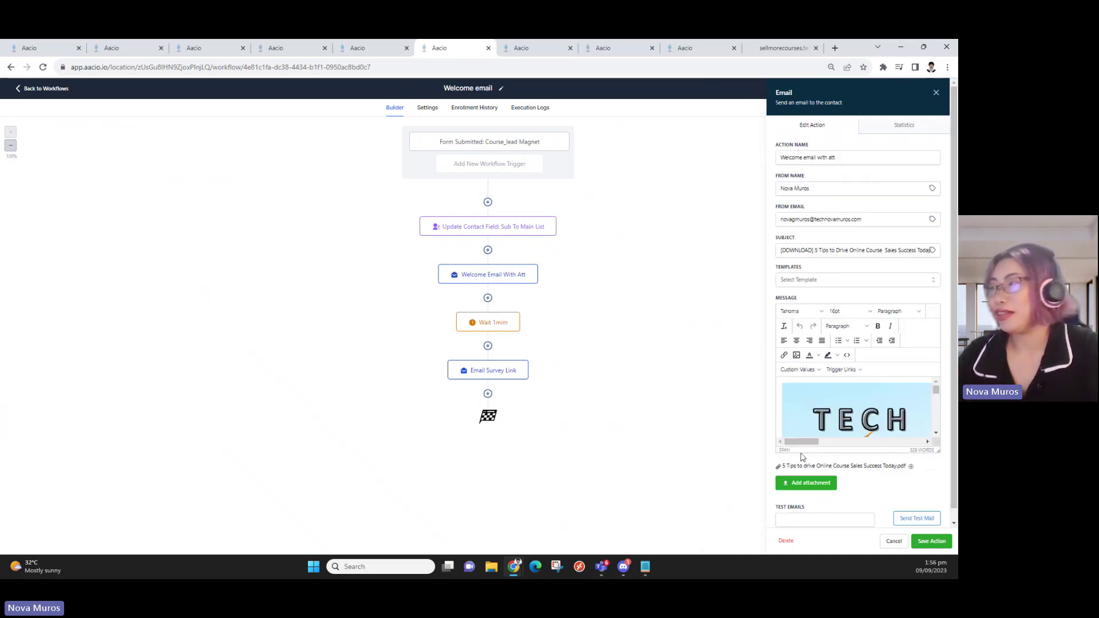
scroll(844, 402, down, 2)
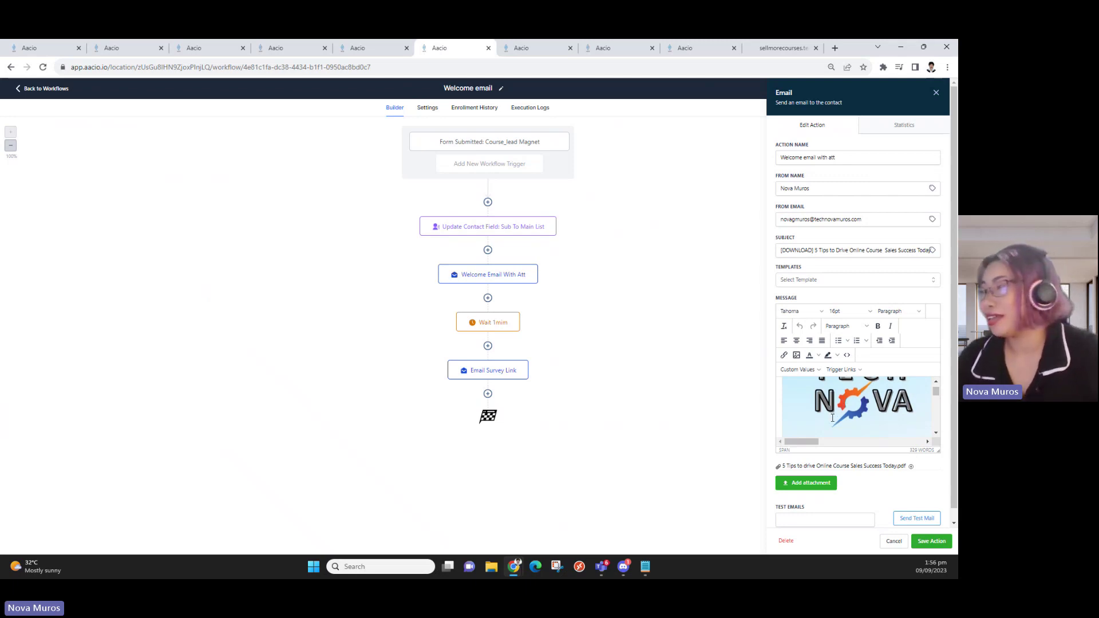
scroll(833, 417, down, 5)
scroll(847, 406, up, 6)
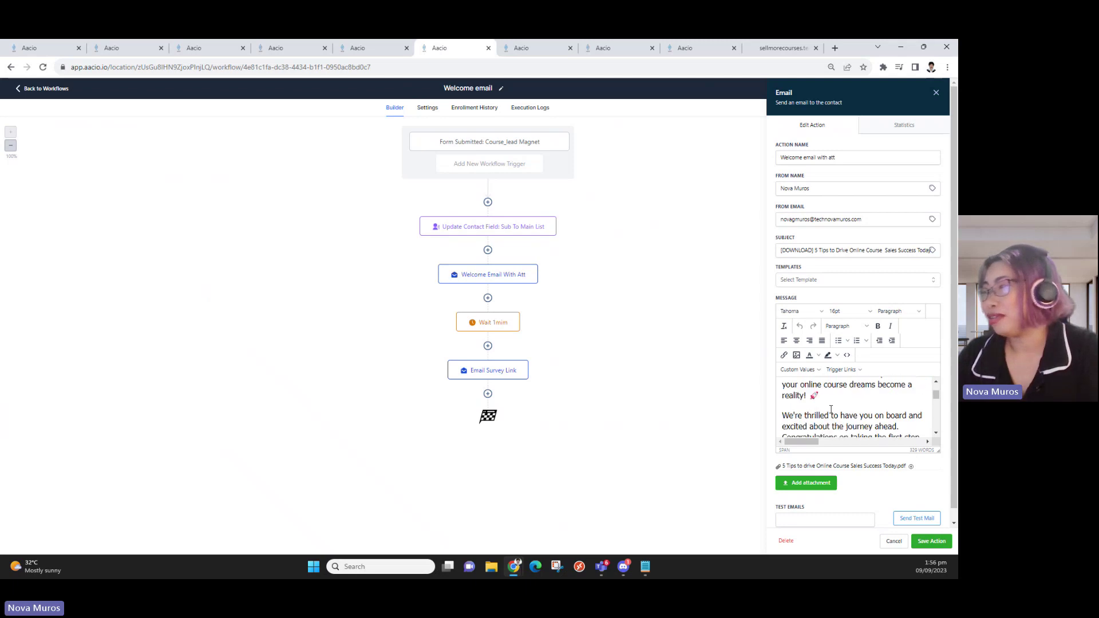
scroll(890, 397, down, 2)
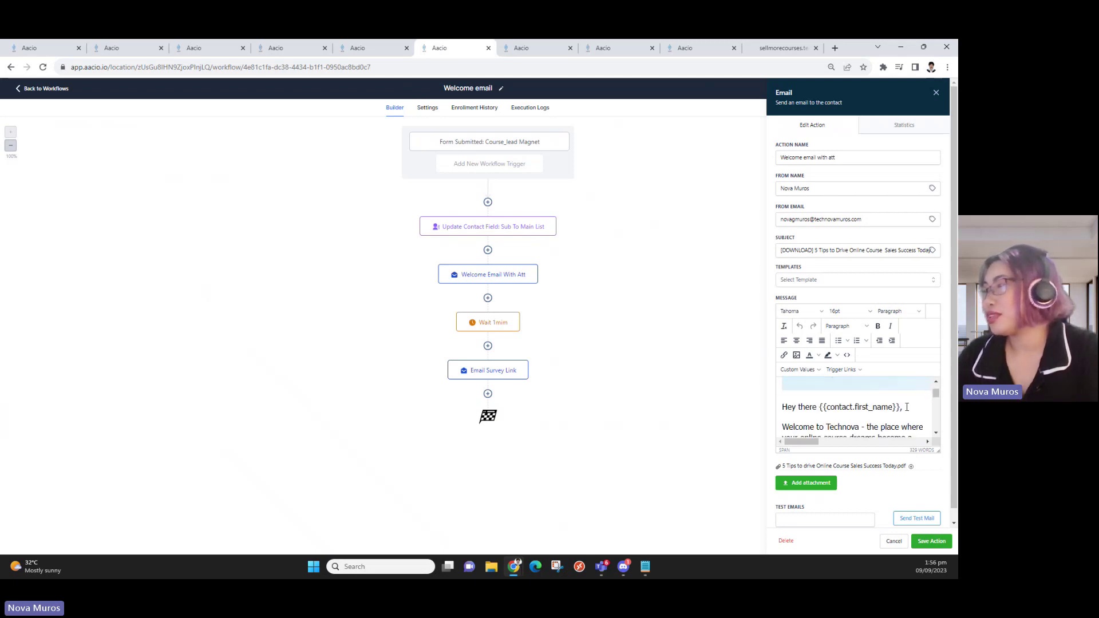
click(797, 369)
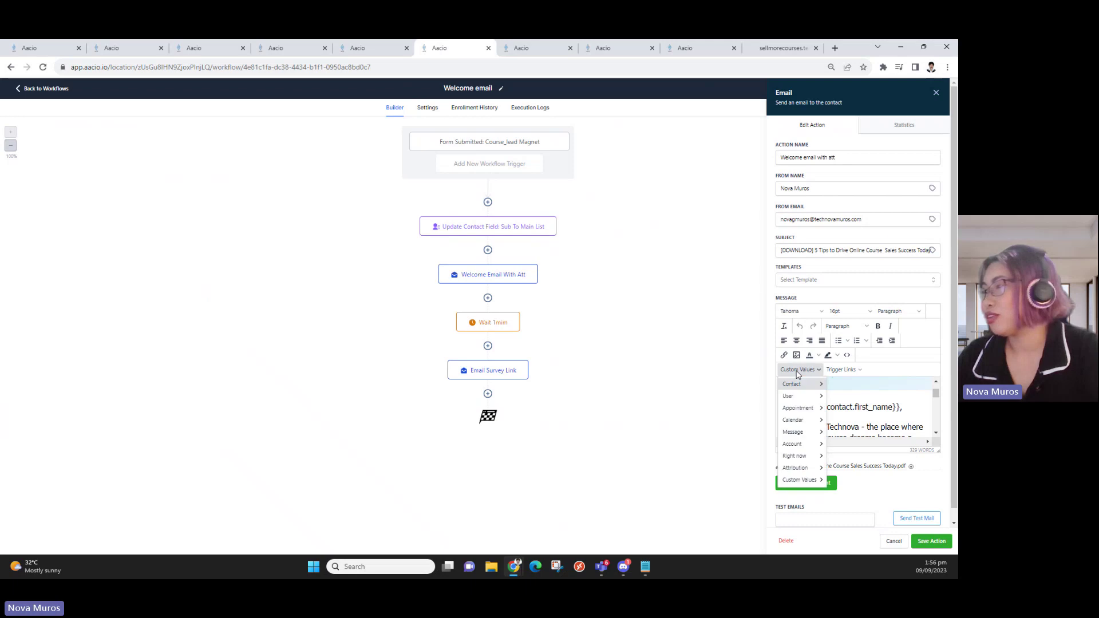
mouse_move(800, 384)
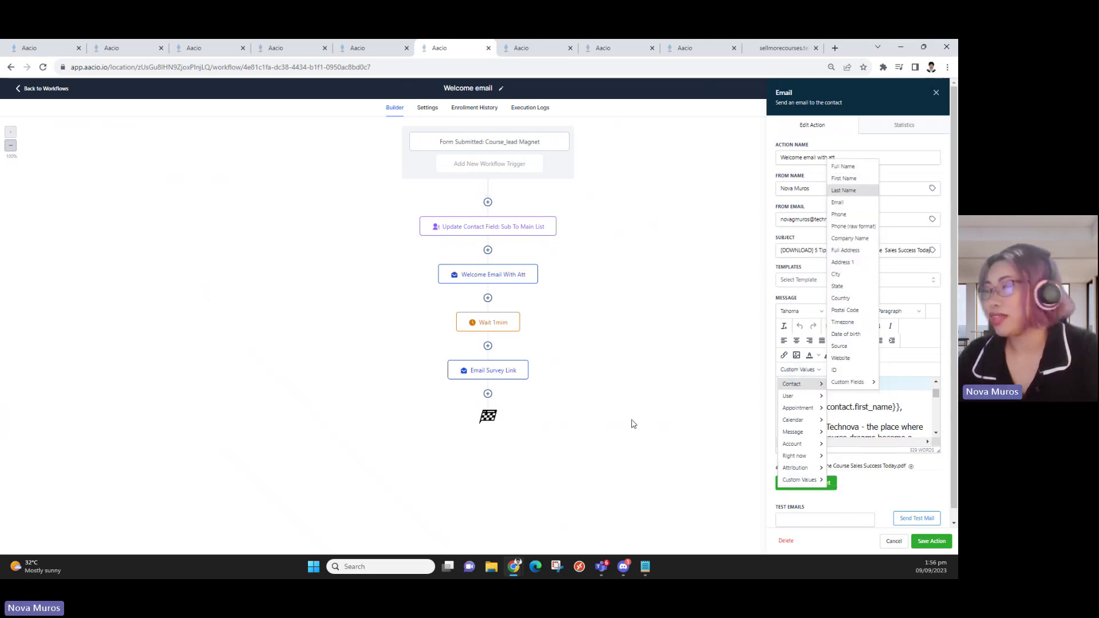
click(633, 423)
scroll(853, 423, down, 5)
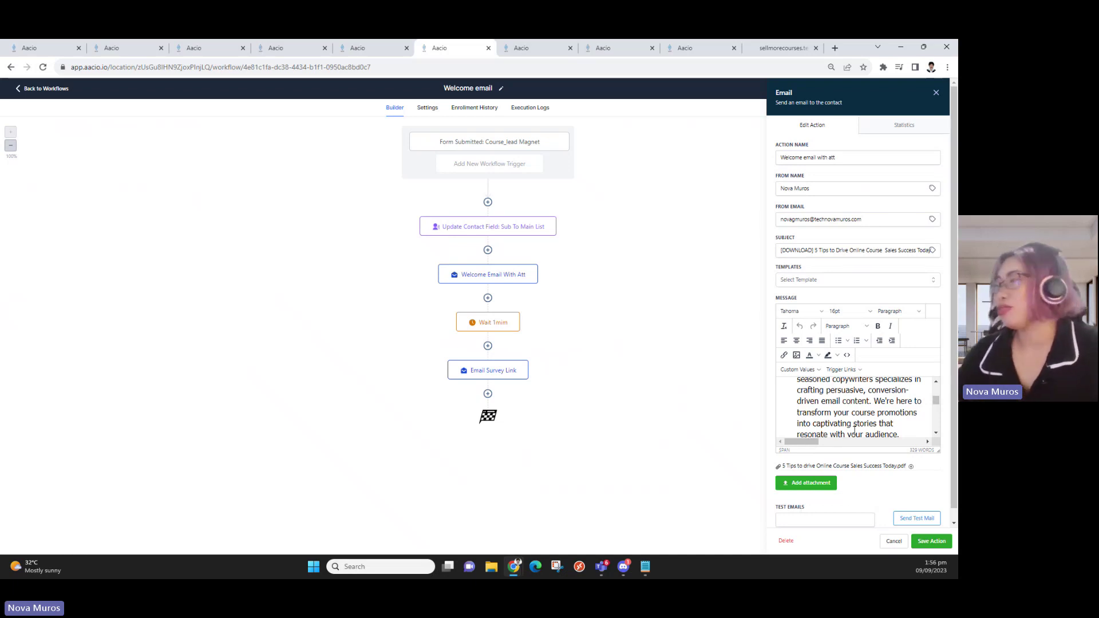
click(868, 411)
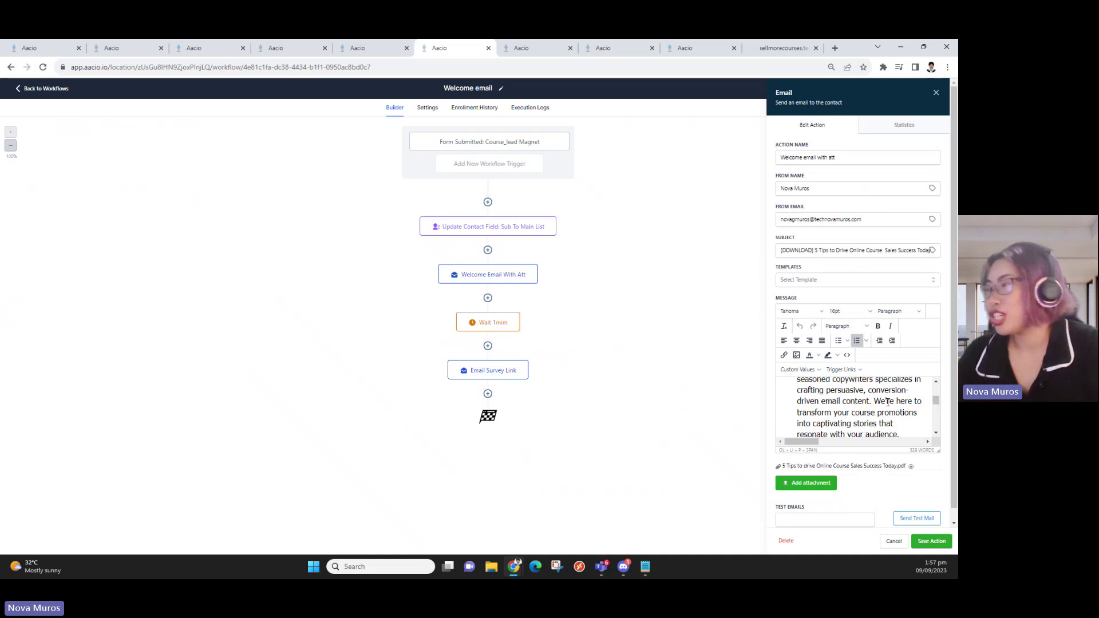
scroll(887, 402, down, 8)
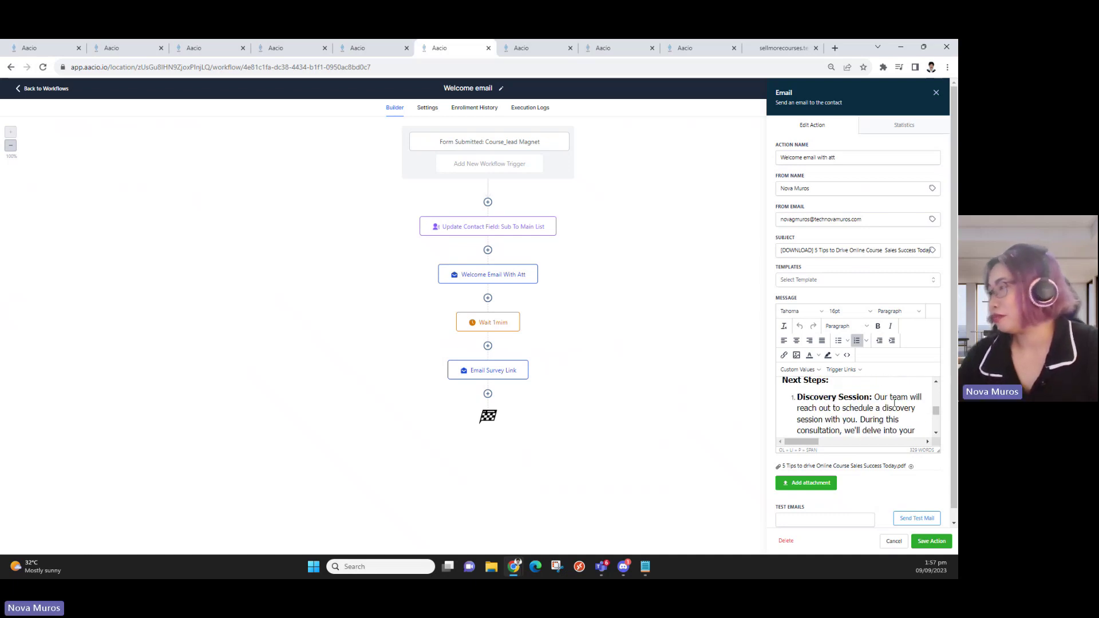
scroll(894, 403, down, 10)
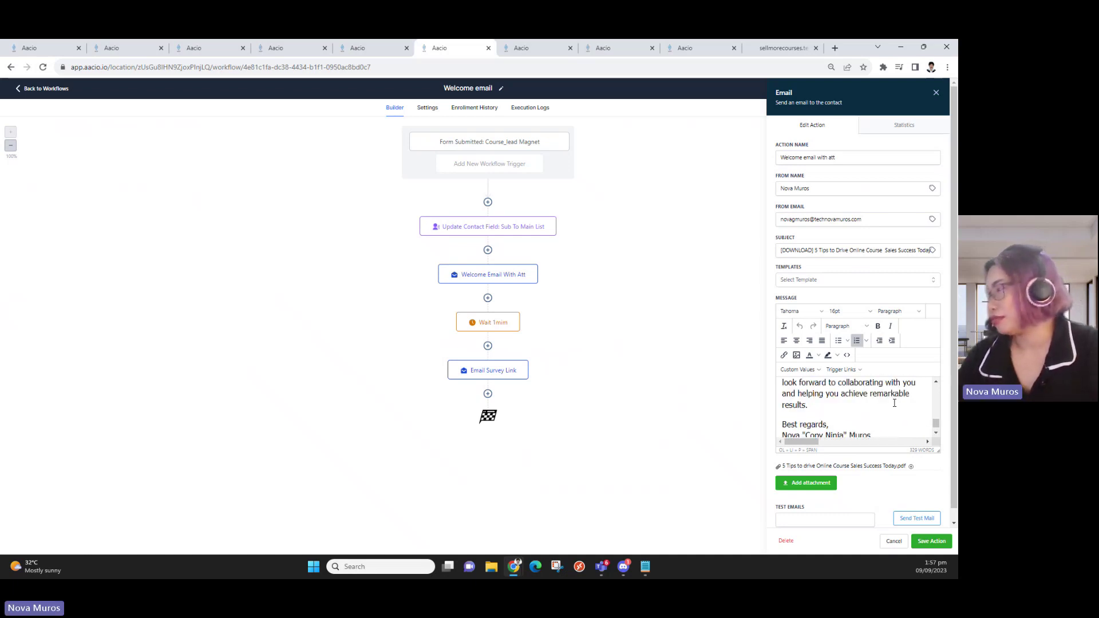
scroll(894, 403, up, 4)
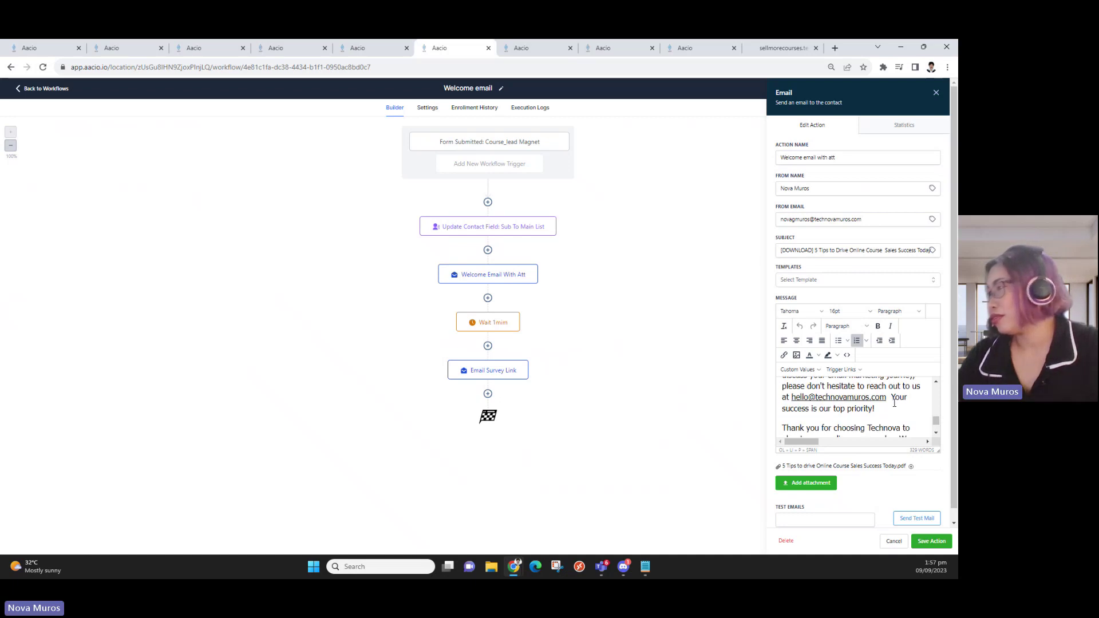
drag(889, 396, 877, 417)
Select the contact e-mail link, apply a blue highlight, then undo it
click(877, 418)
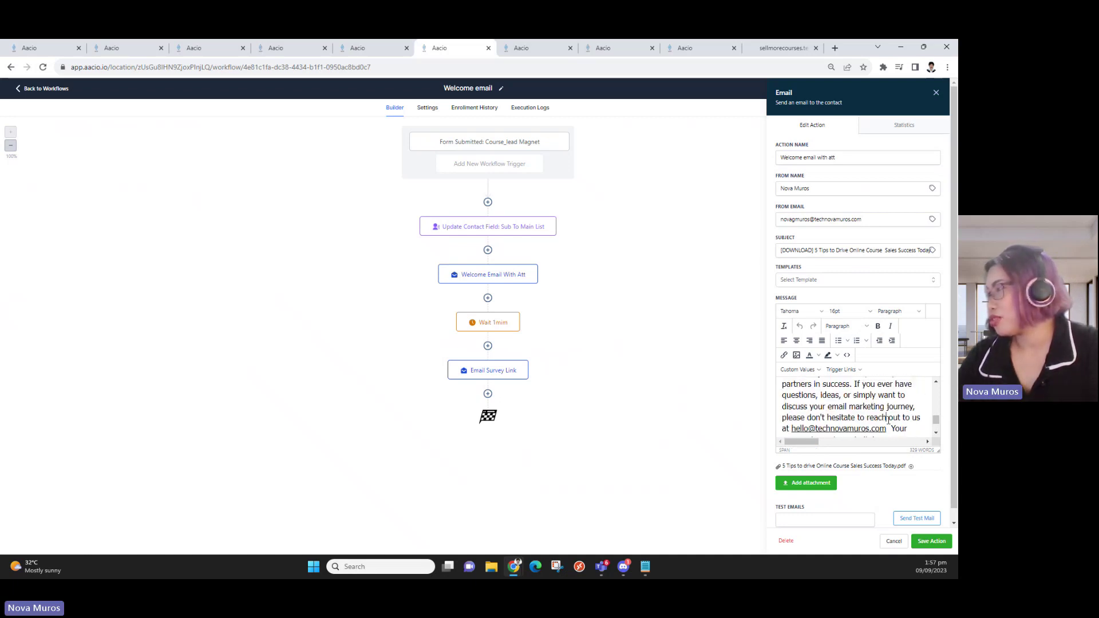
click(792, 430)
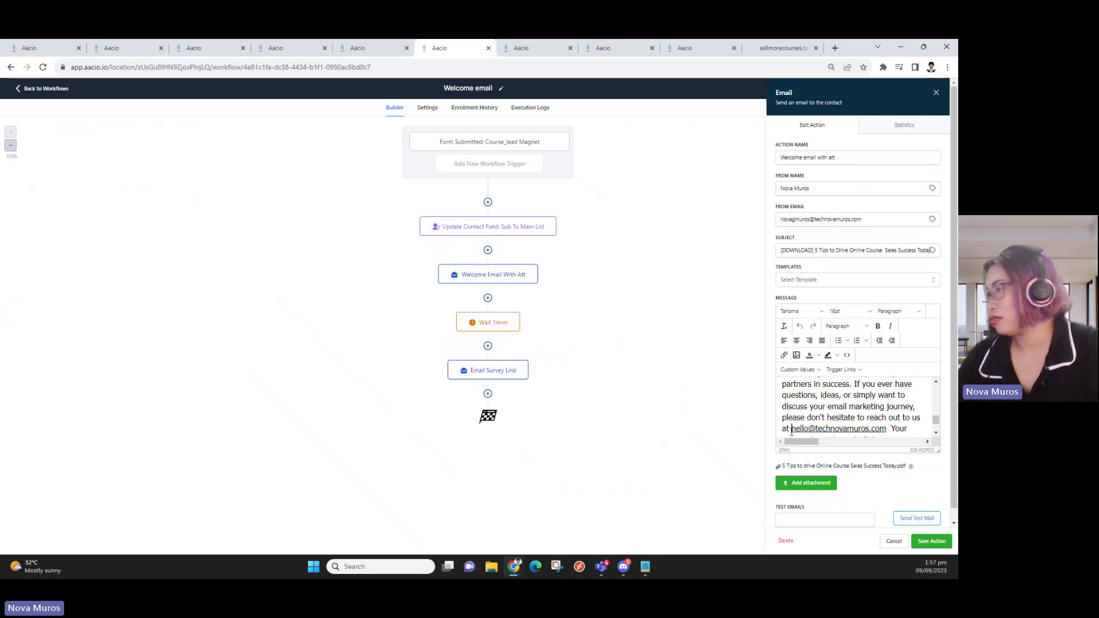
drag(792, 431, 886, 415)
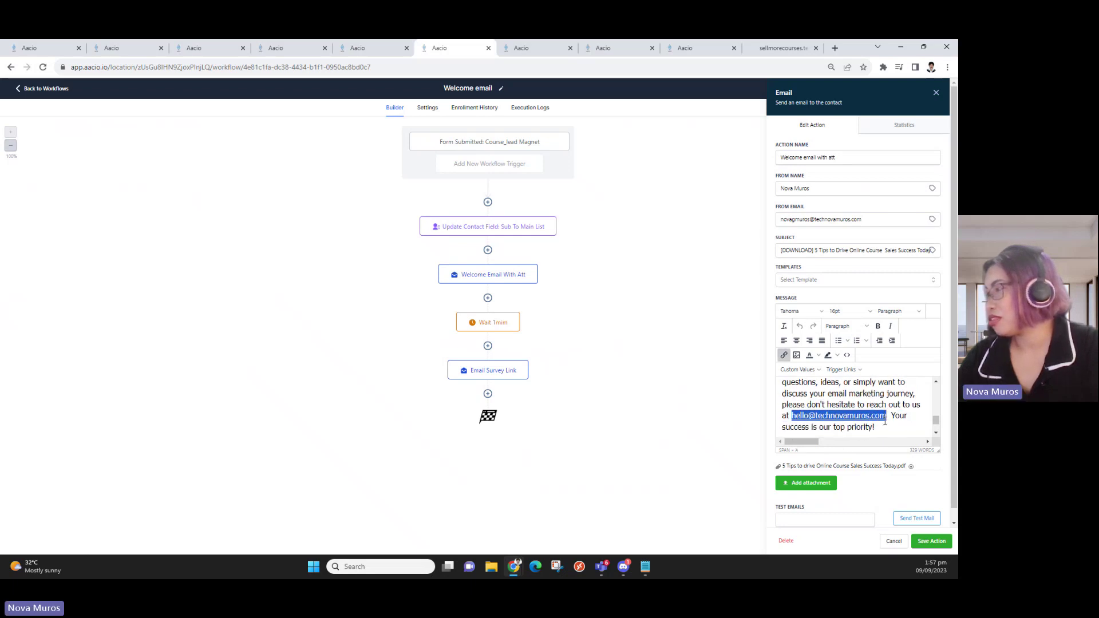
click(837, 355)
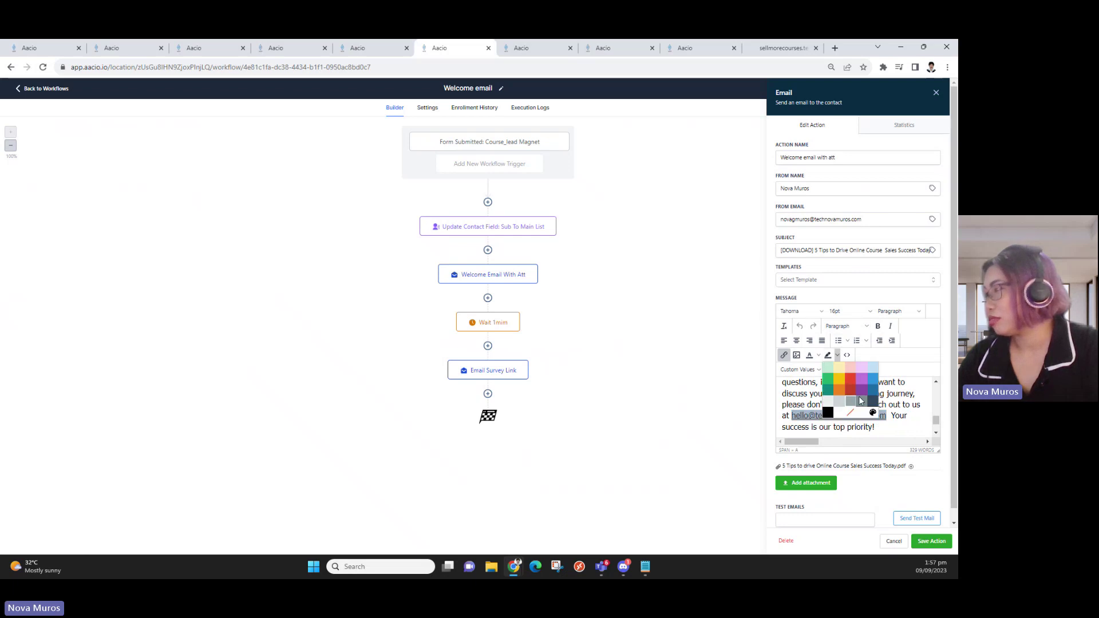
click(872, 379)
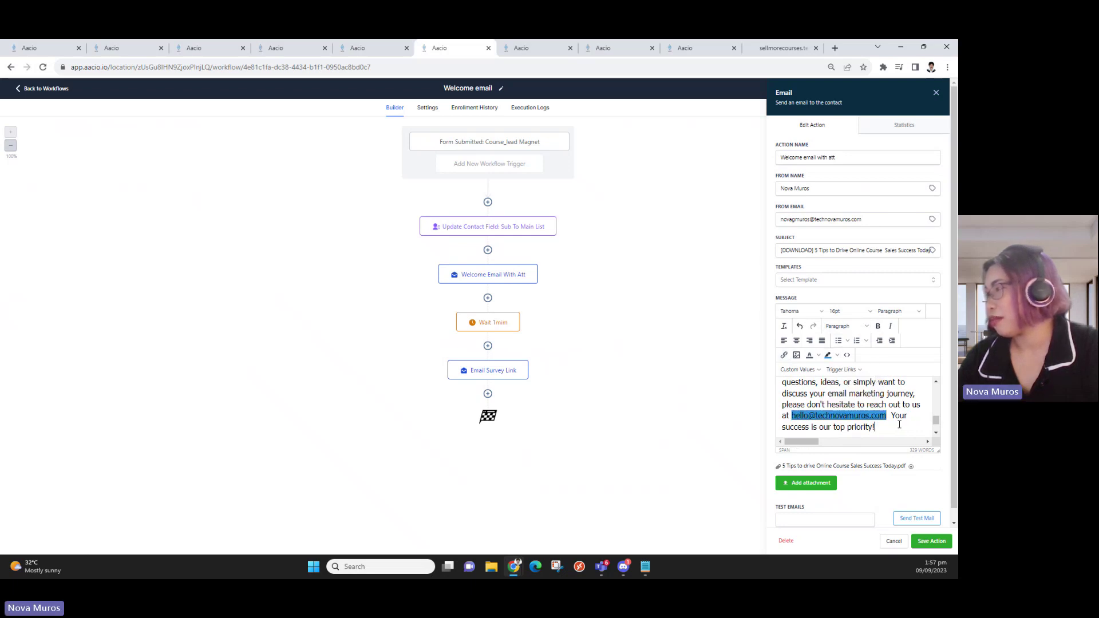
scroll(899, 424, up, 3)
scroll(896, 412, down, 3)
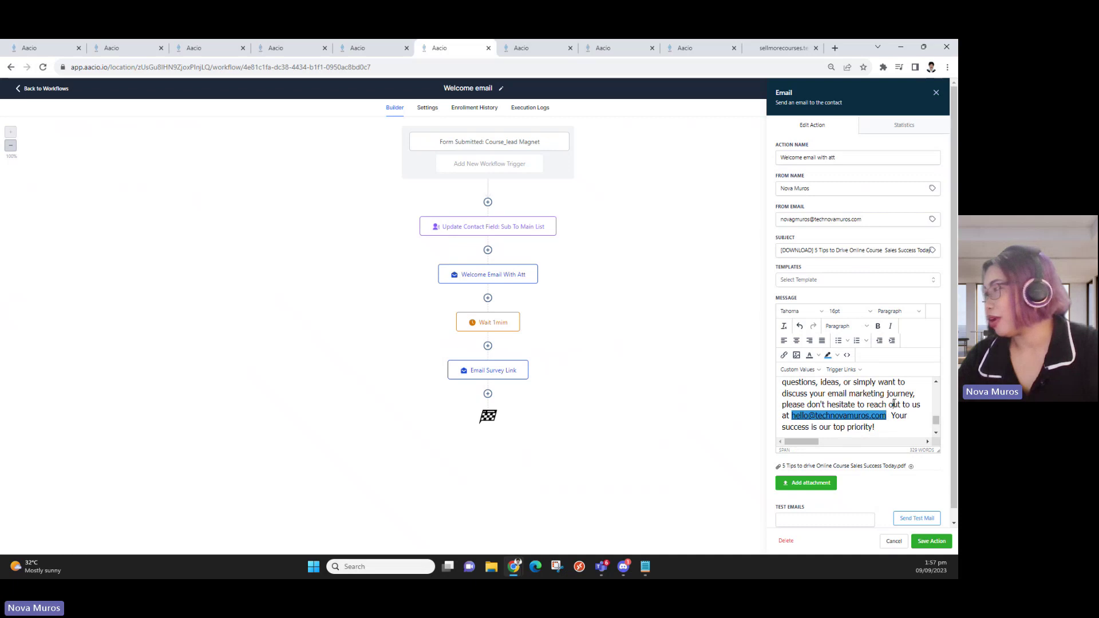
key(ctrl+z)
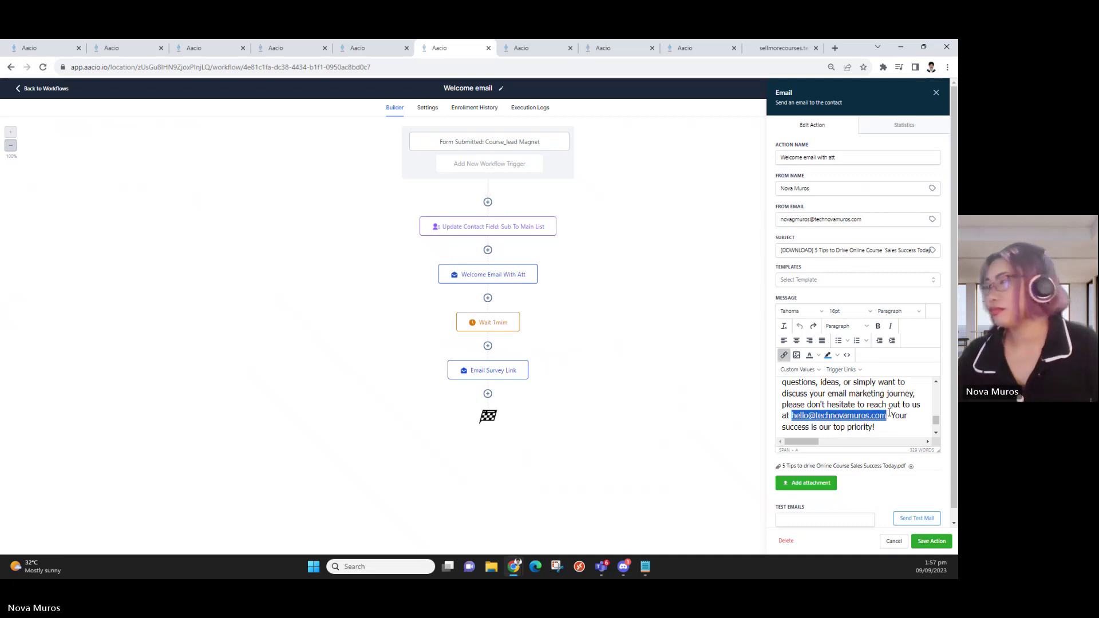
Reapply a highlight colour to the e-mail link and check the text colour options
click(838, 357)
click(871, 375)
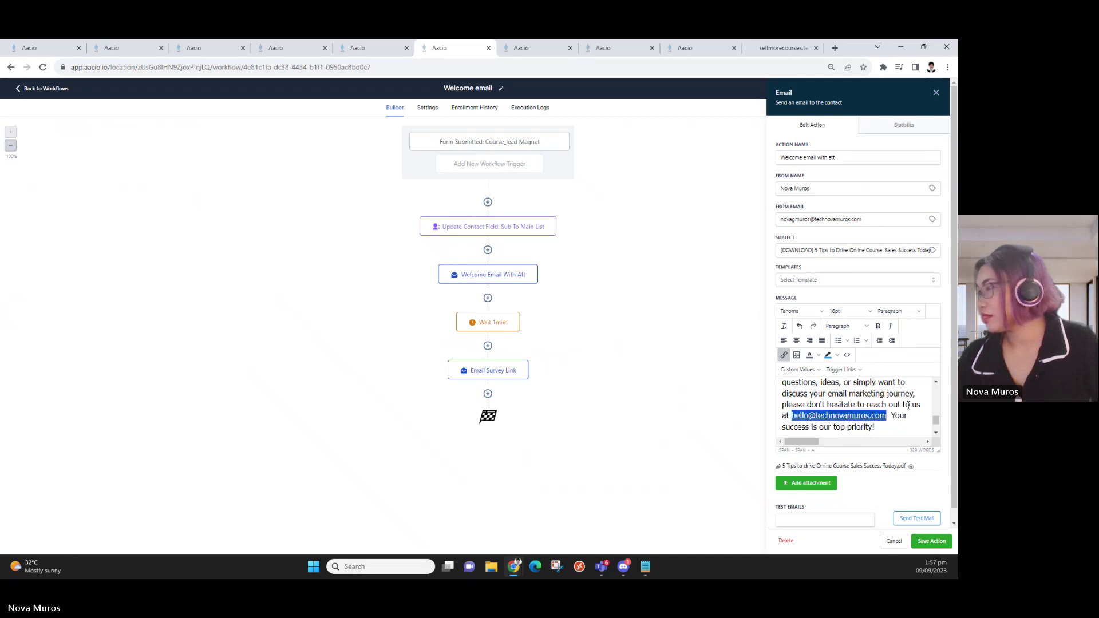
drag(792, 415, 887, 415)
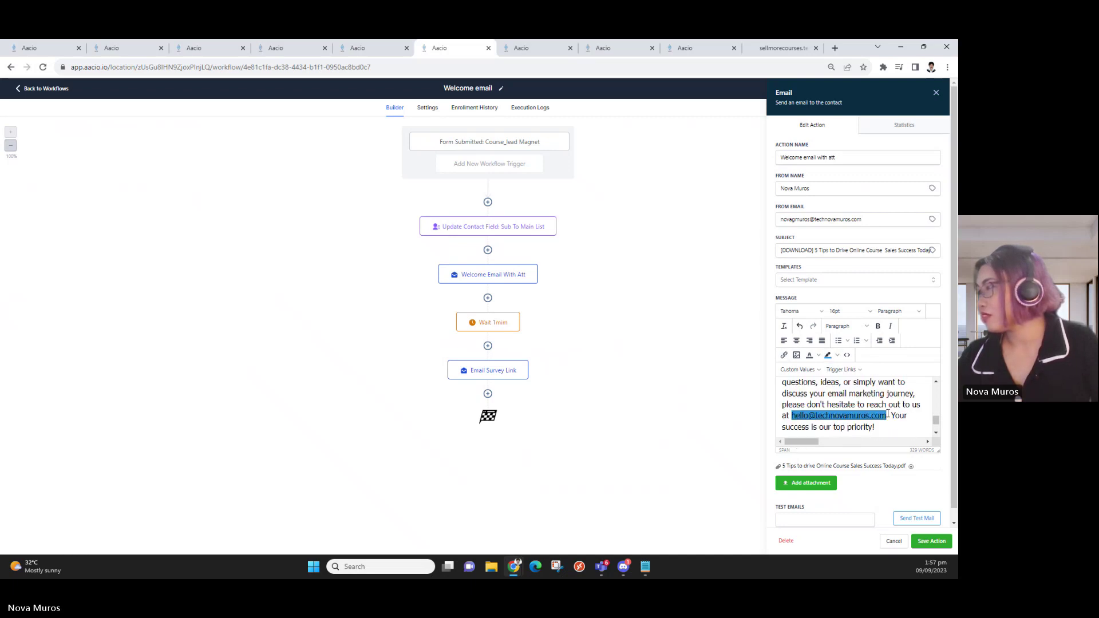
click(837, 356)
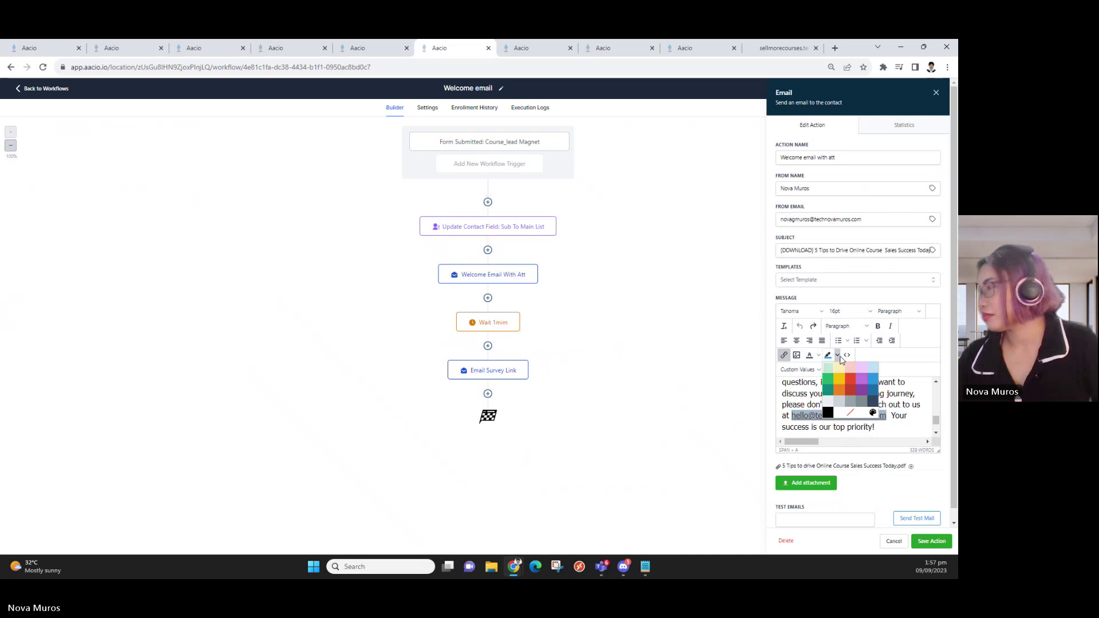
click(840, 415)
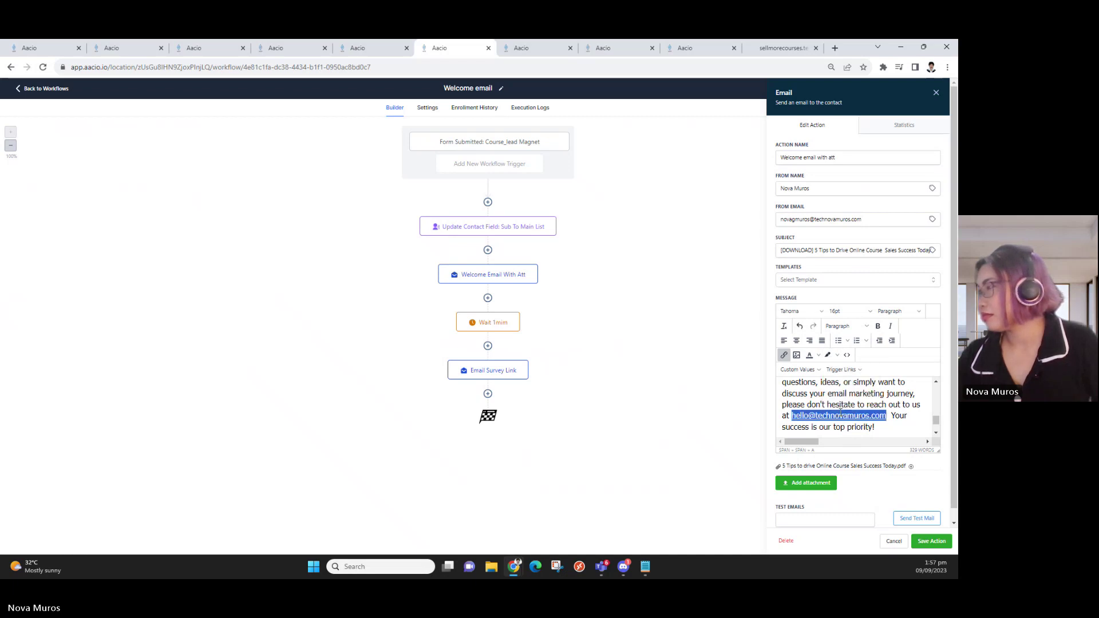
click(819, 356)
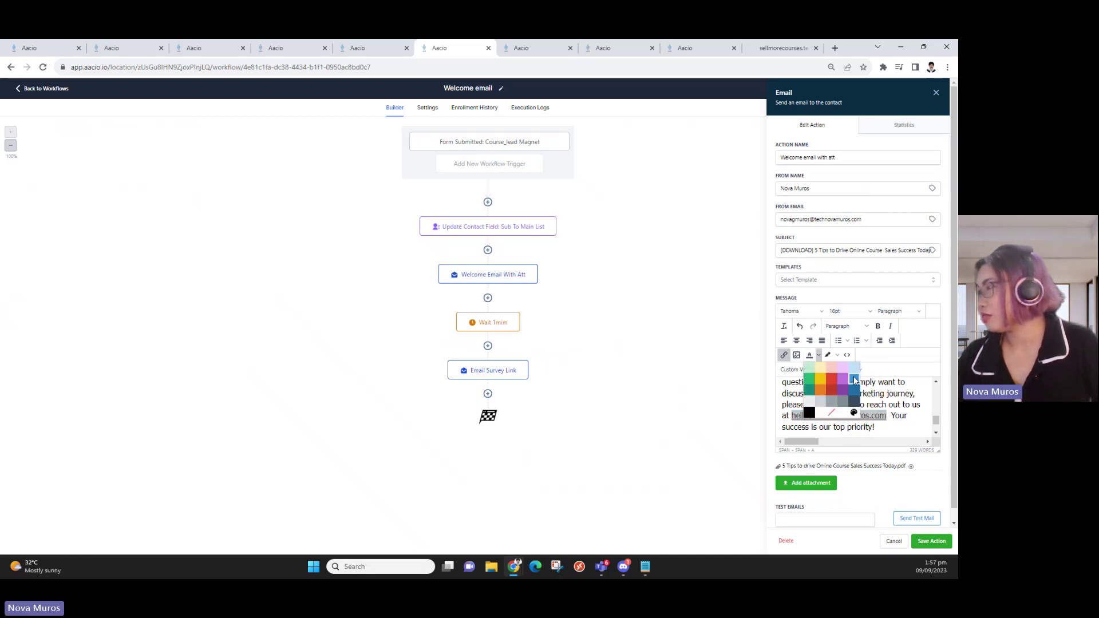
click(880, 404)
scroll(881, 404, down, 1)
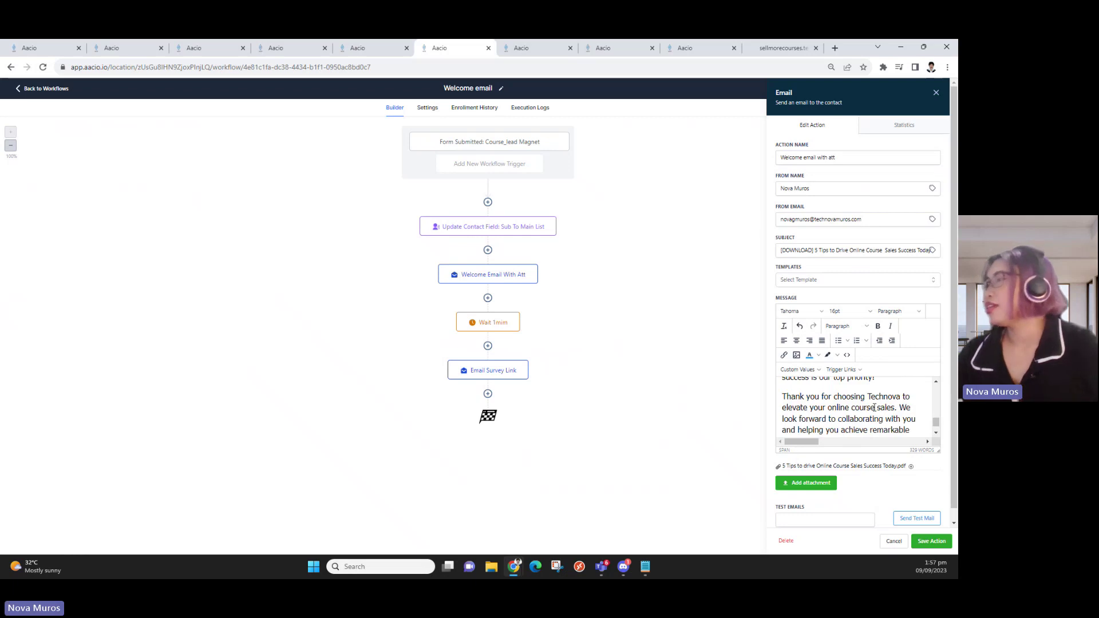
scroll(887, 401, down, 2)
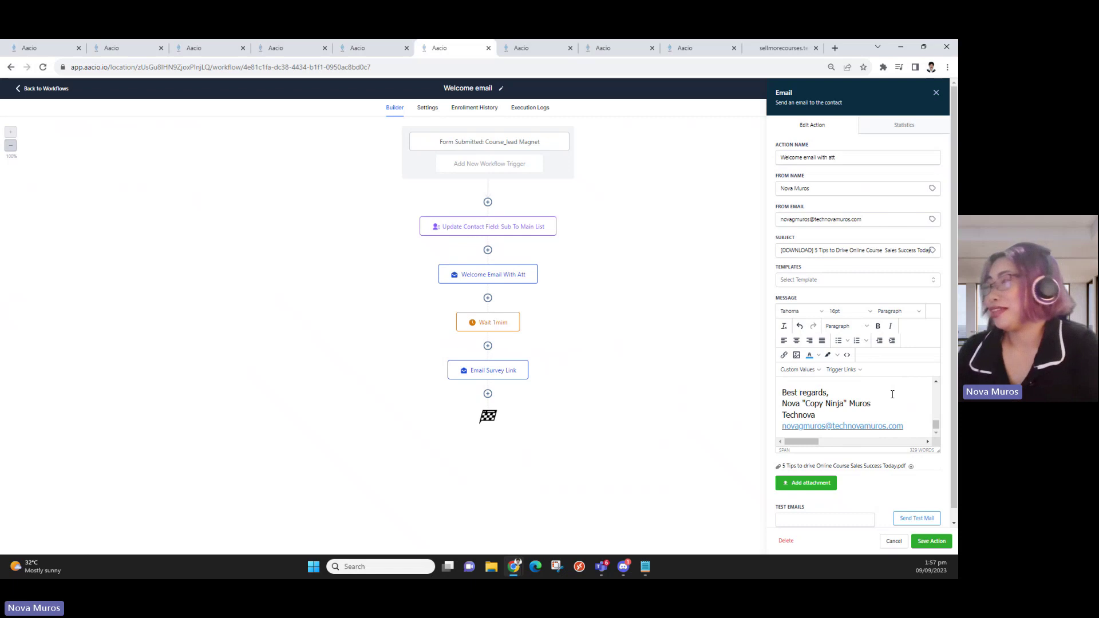
Send a test copy of the welcome email to a test e-mail address, then open a new browser tab
click(840, 521)
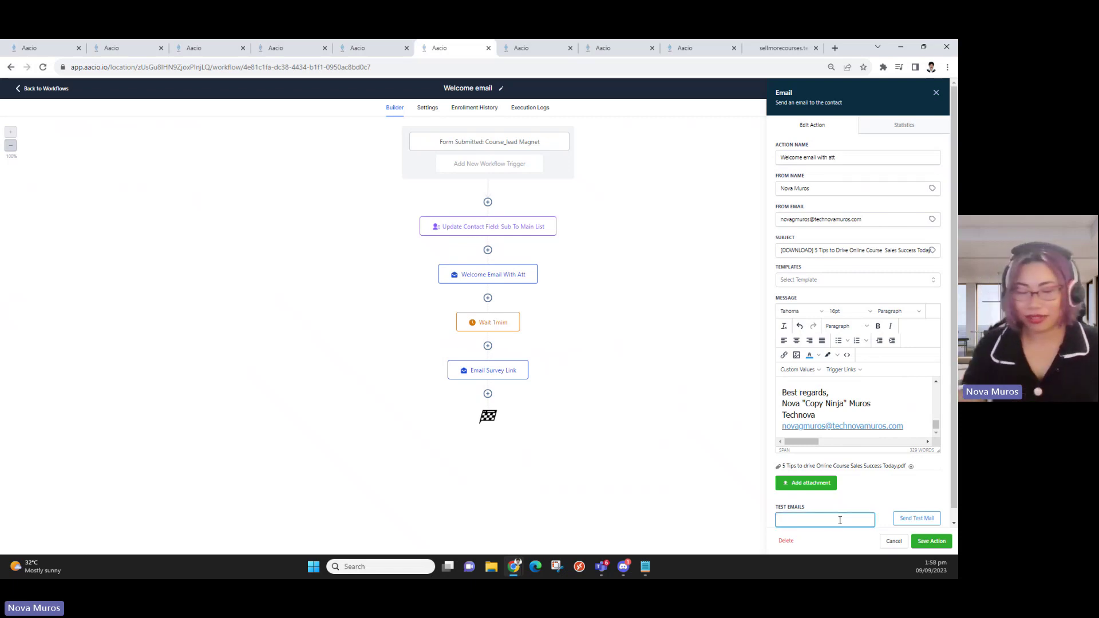
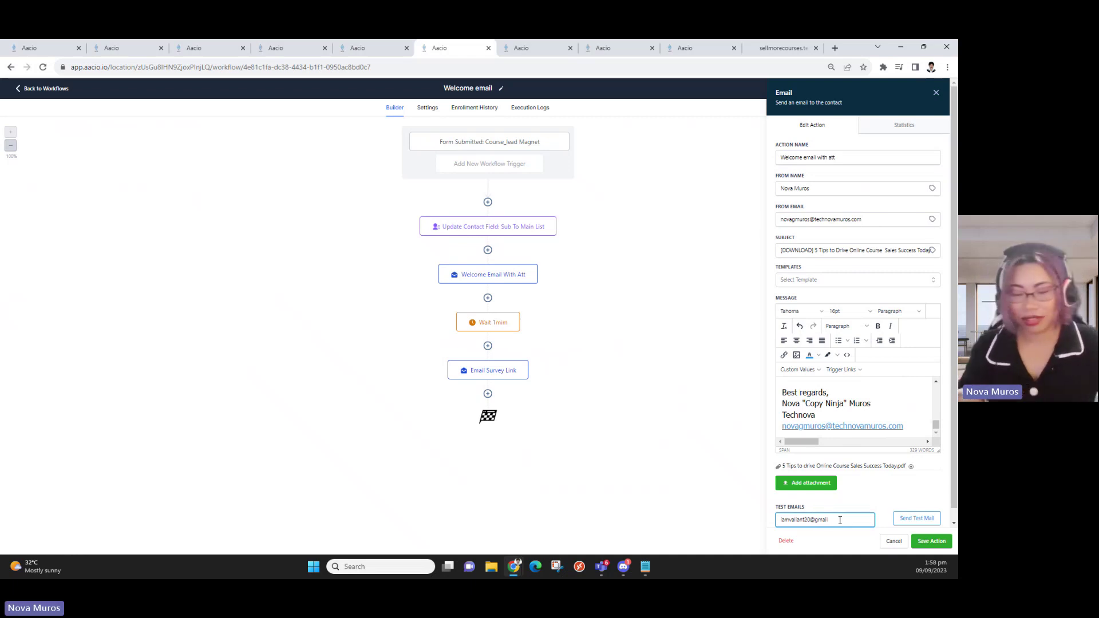
click(911, 517)
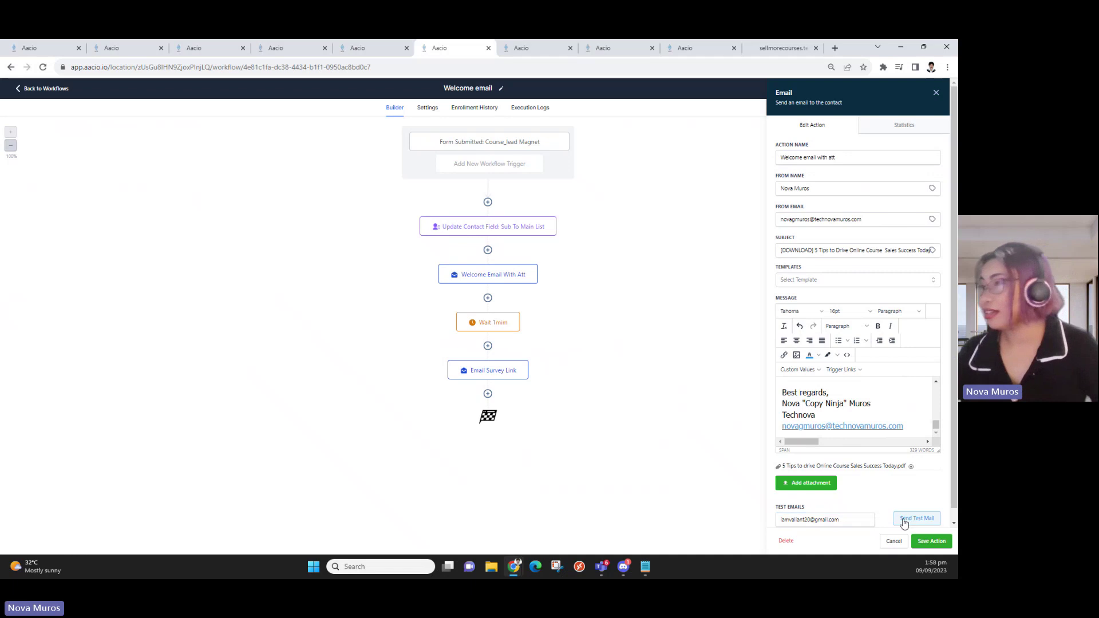
click(835, 48)
Go to gmail.com in the new tab and let the inbox load
text(gma)
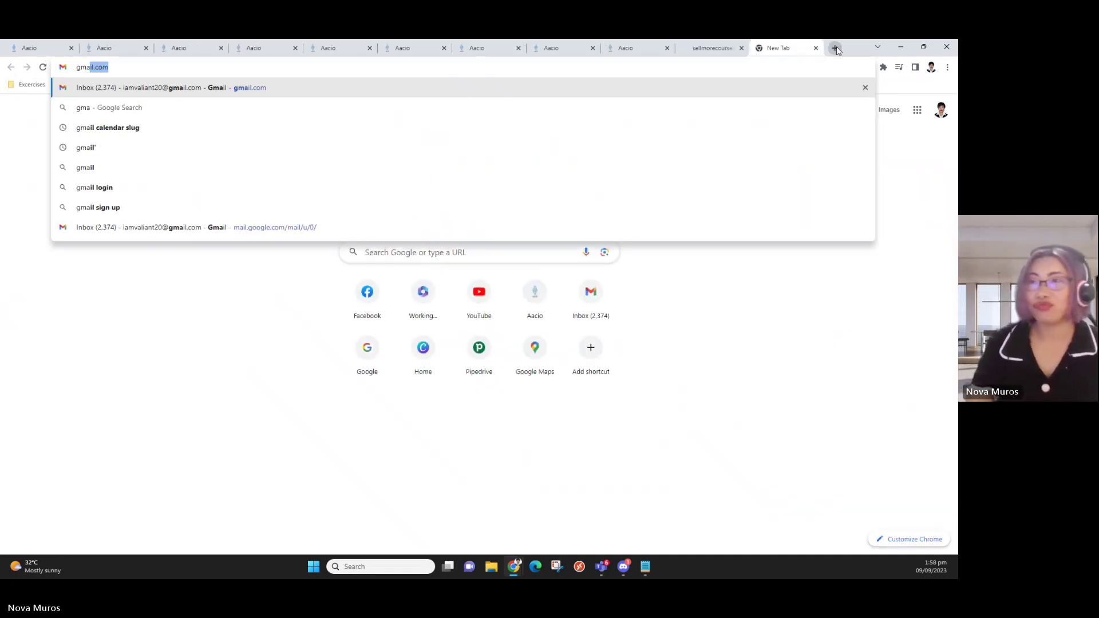
key(Return)
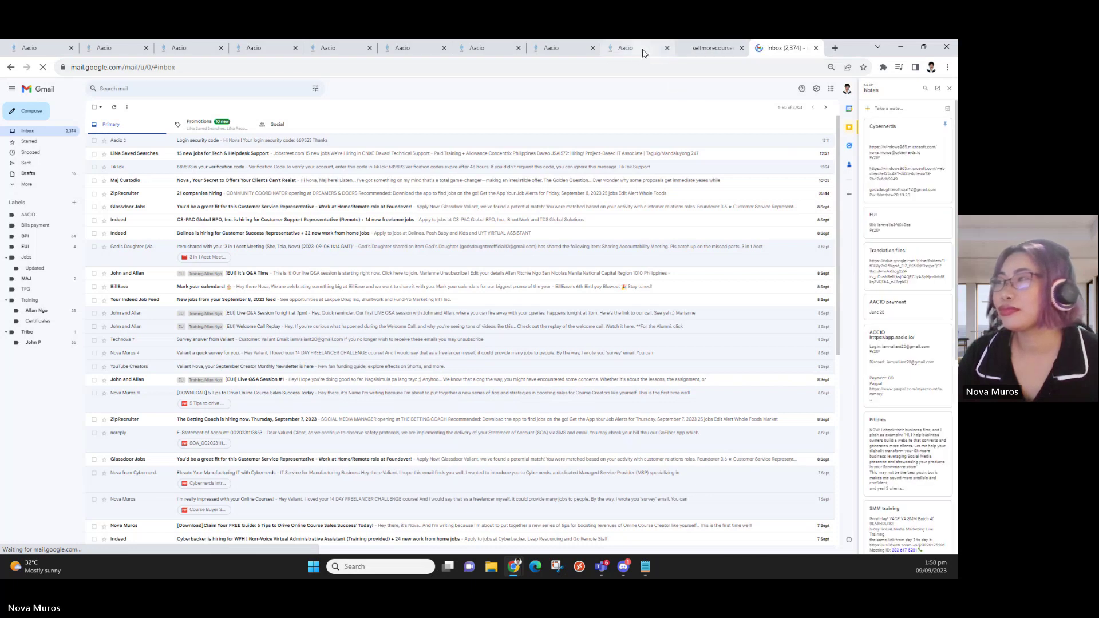
mouse_move(638, 51)
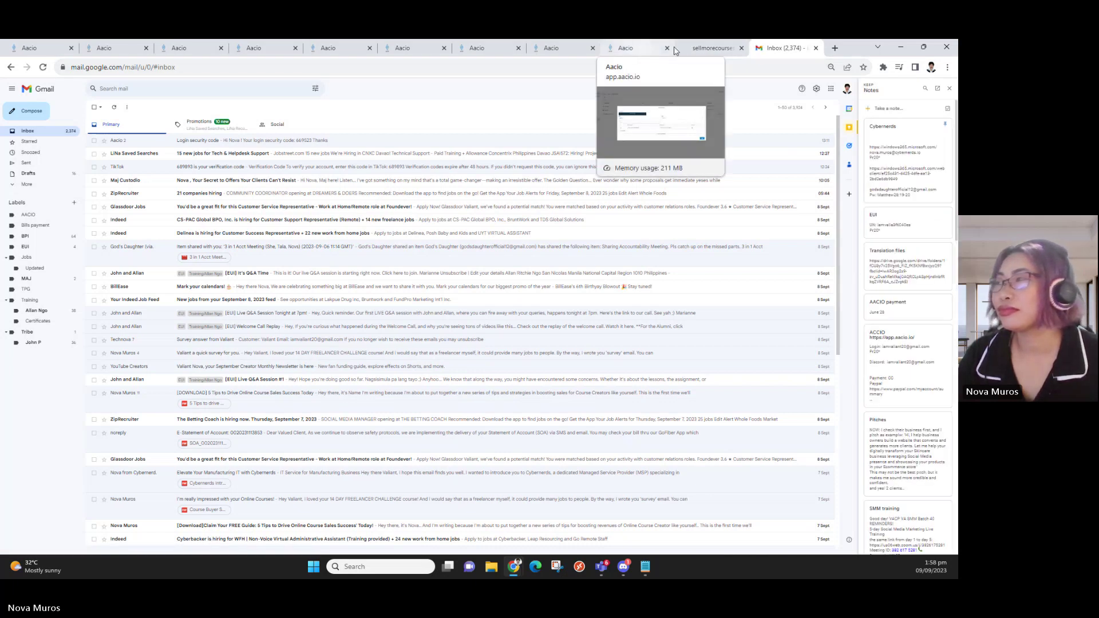
Discard the unsaved New Custom Field dialog, look over the workflow tabs, and return to Gmail
click(628, 51)
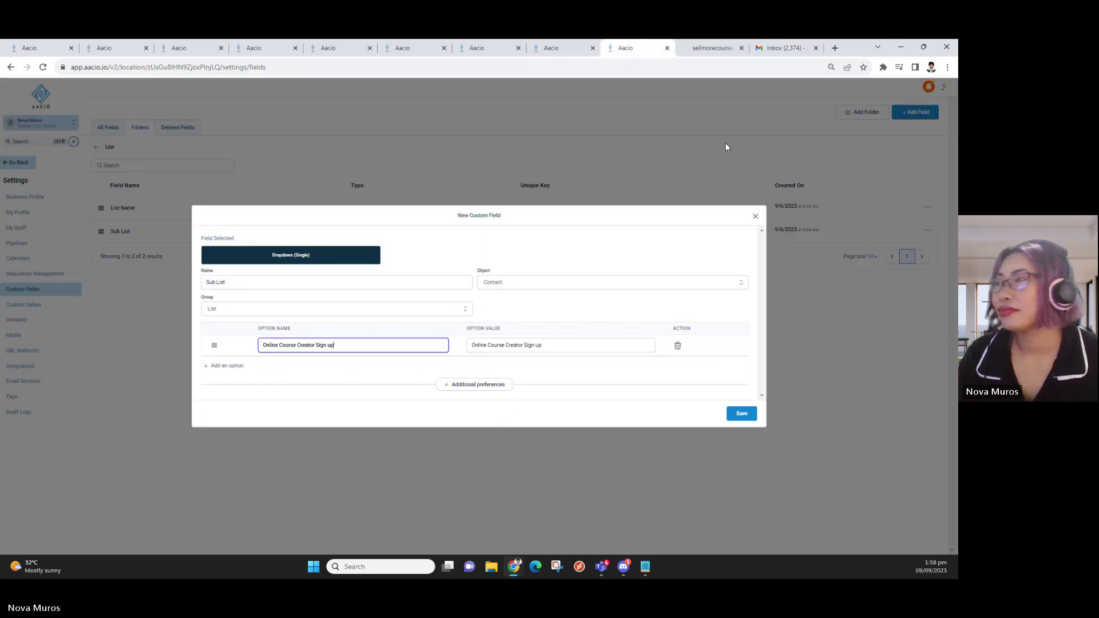
click(755, 216)
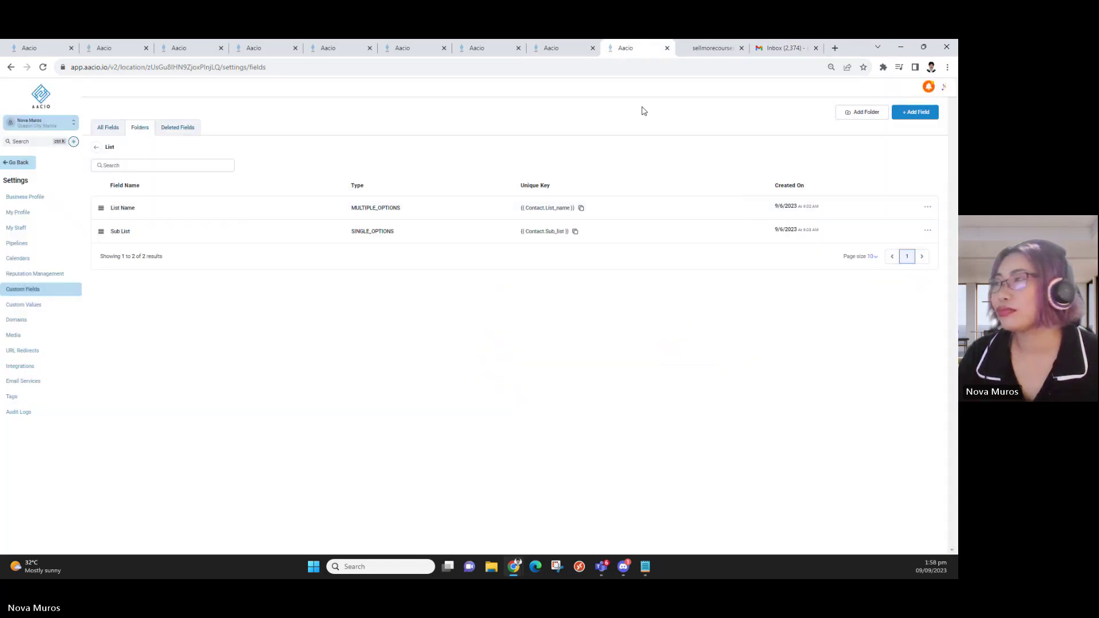
click(509, 48)
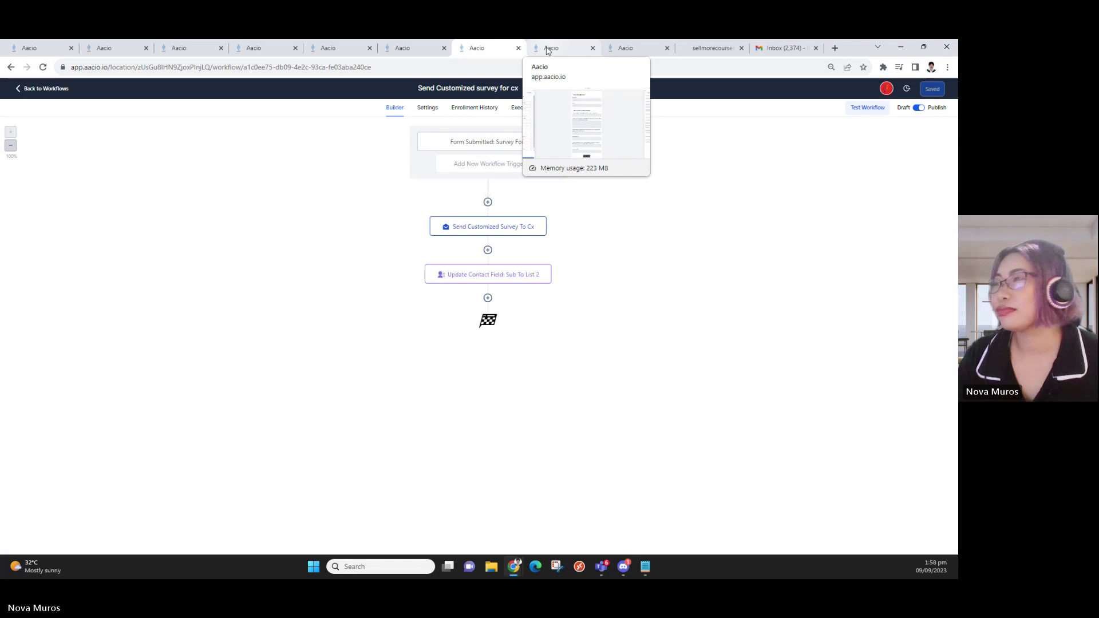
click(411, 50)
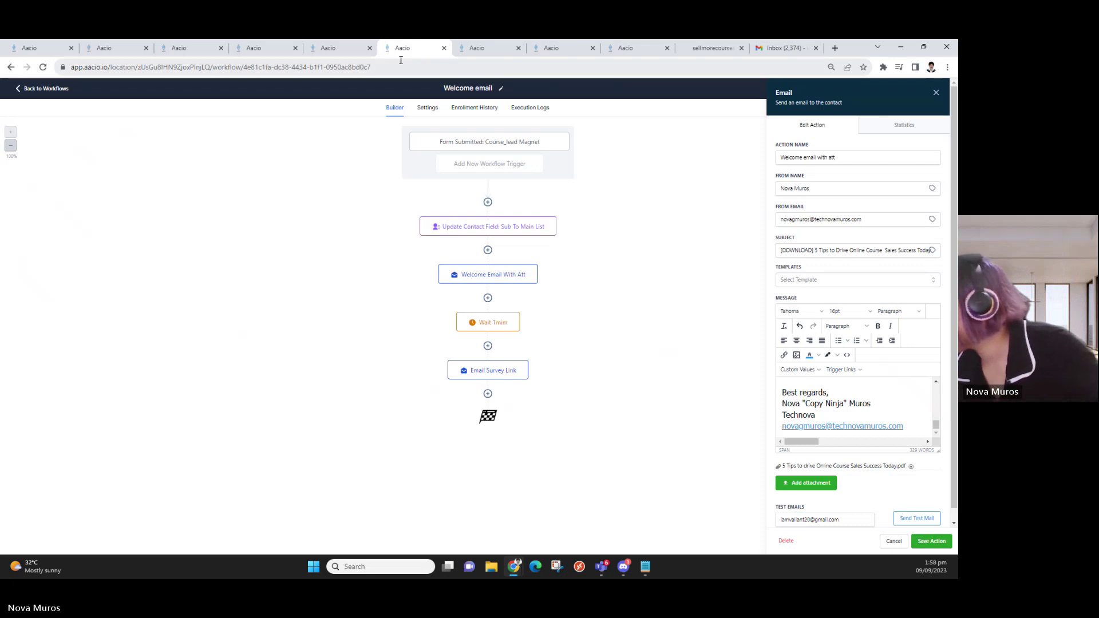
click(773, 48)
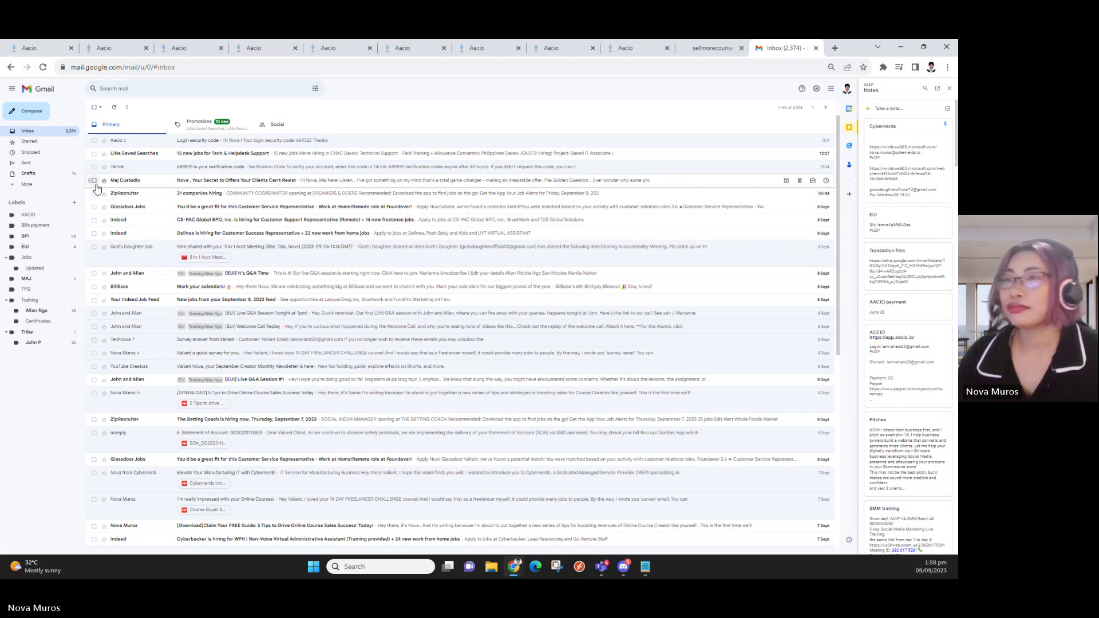
Check Promotions and Primary, then reload Gmail to fetch the test email
click(205, 125)
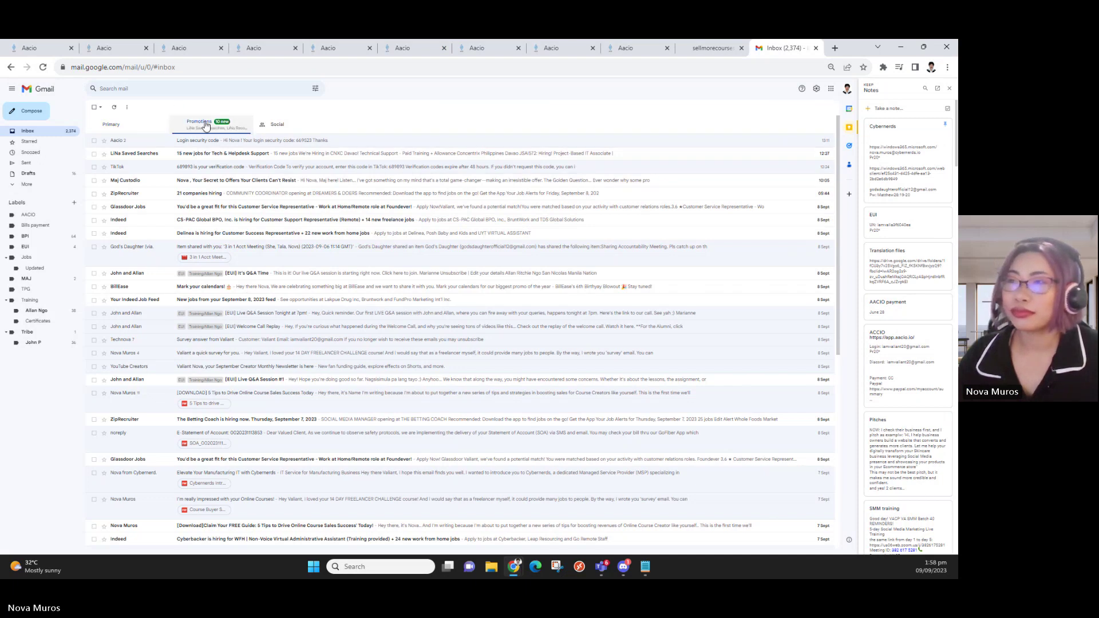
click(120, 124)
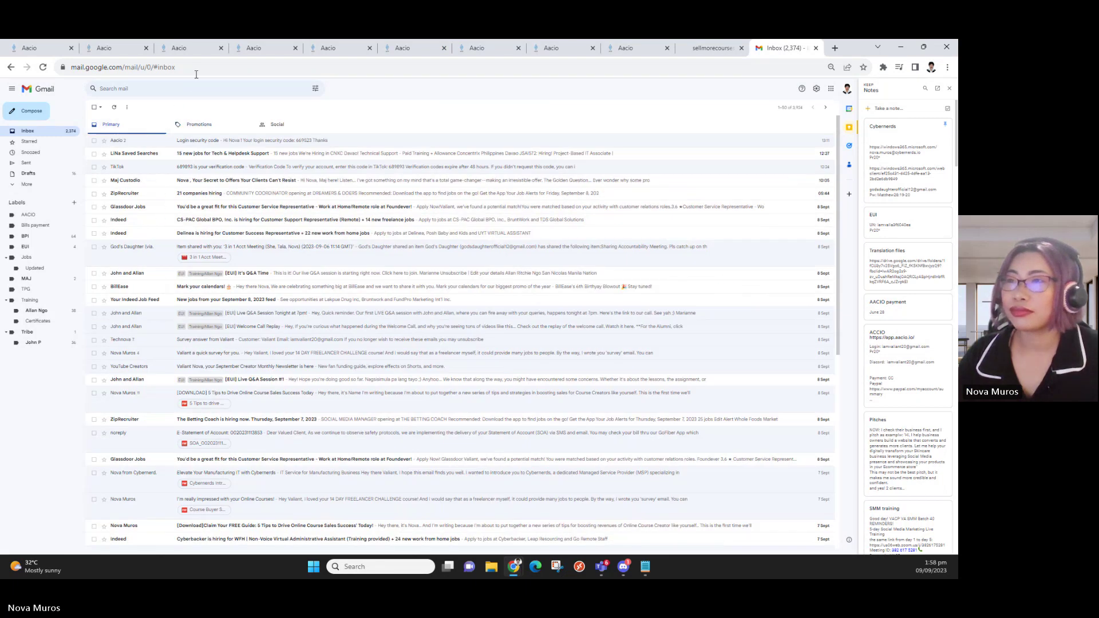
click(195, 73)
key(Return)
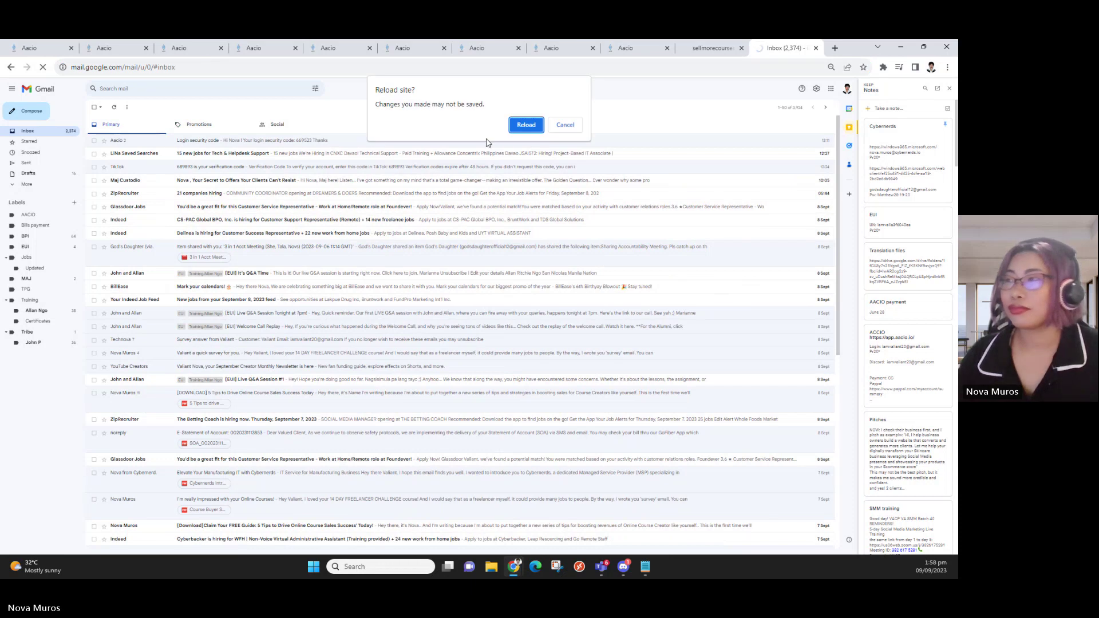
click(518, 127)
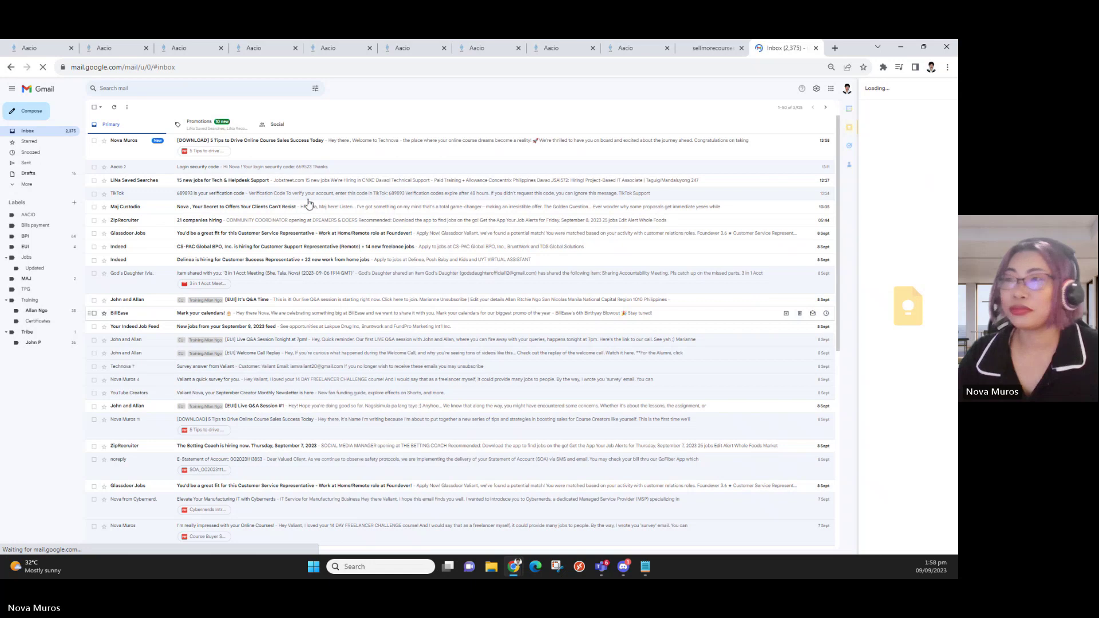
Open the '[DOWNLOAD] 5 Tips to Drive Online Course Sales Success Today' email and scroll through its body
click(305, 151)
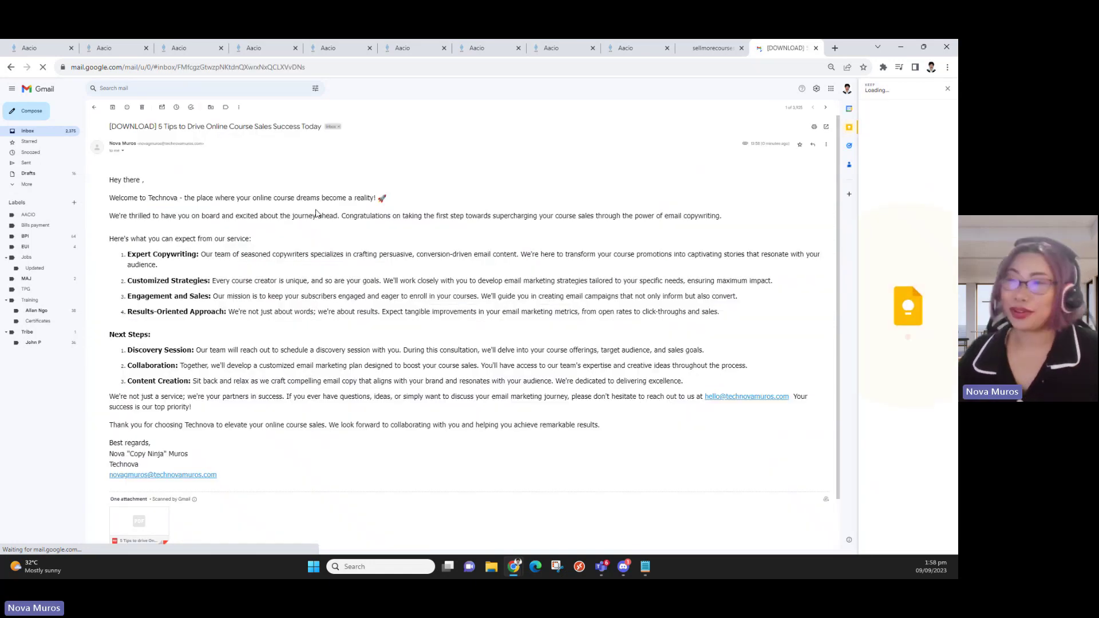
scroll(306, 349, down, 2)
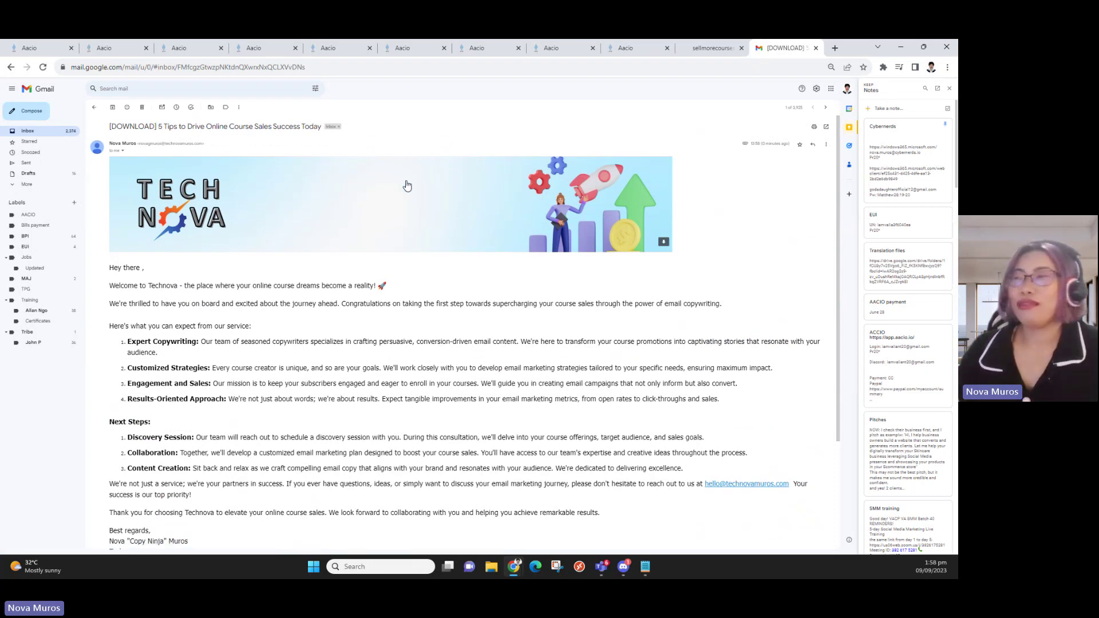
scroll(457, 248, down, 3)
scroll(458, 248, up, 1)
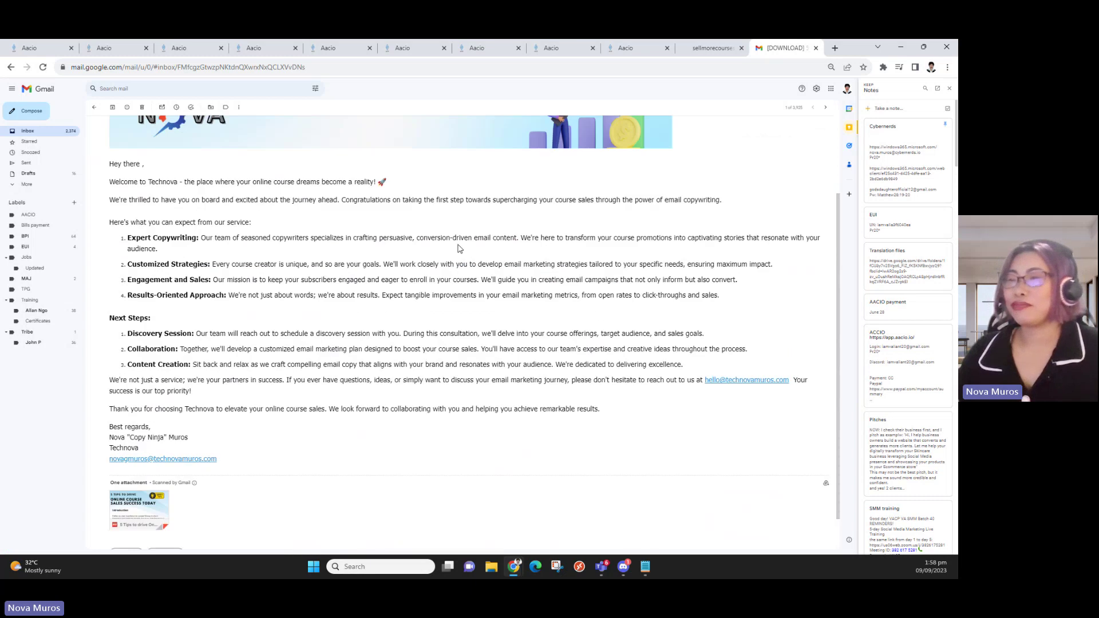
scroll(457, 248, up, 2)
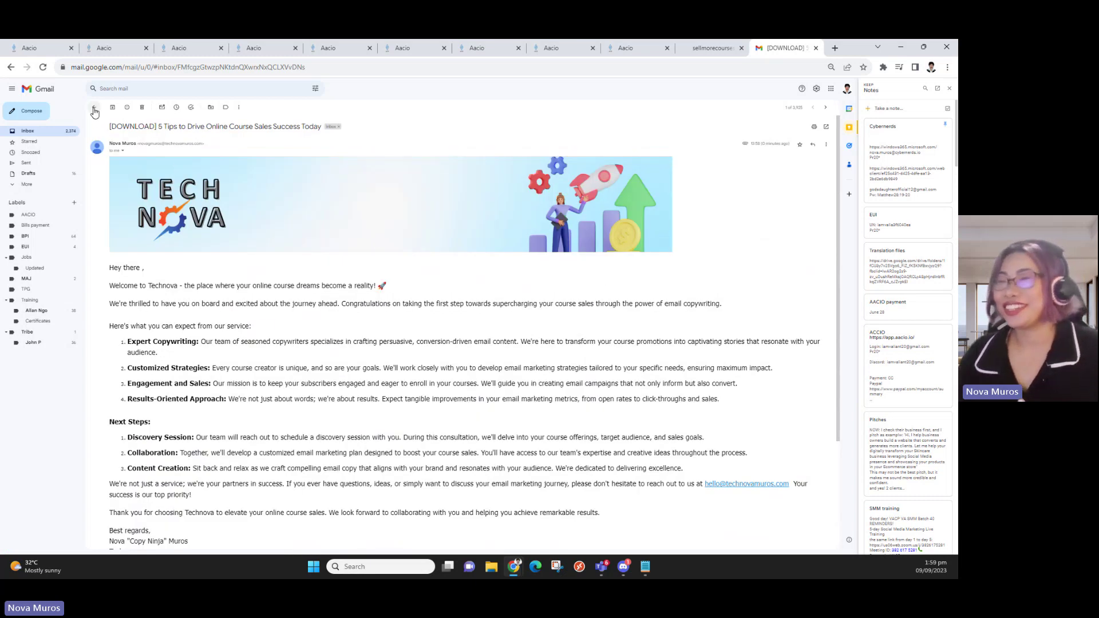
scroll(141, 226, down, 2)
scroll(142, 226, up, 1)
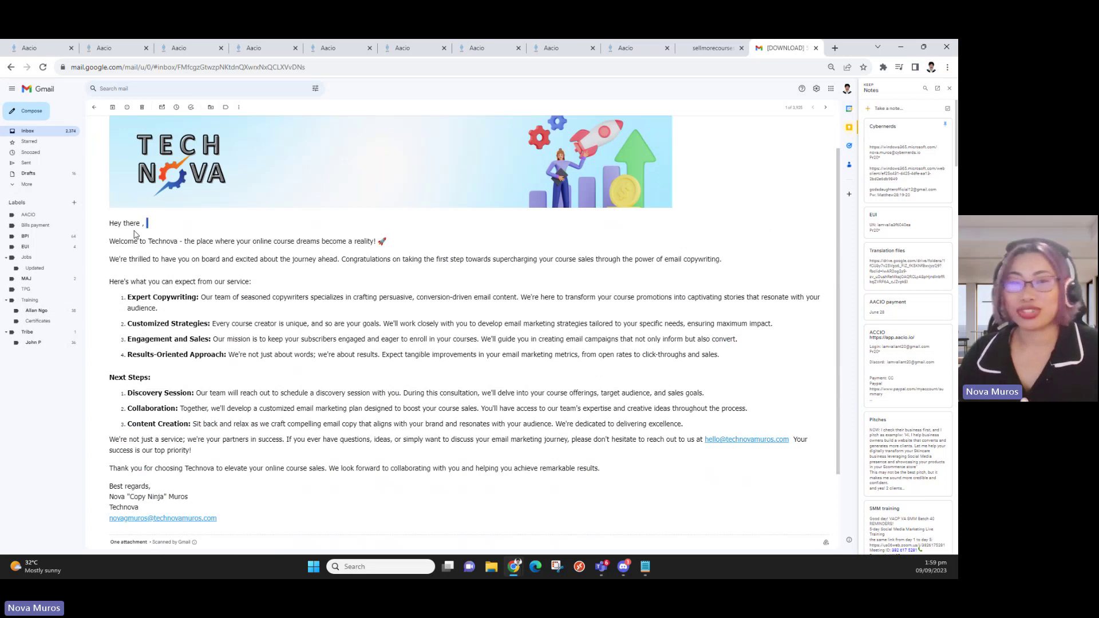
scroll(209, 242, down, 2)
scroll(335, 339, up, 3)
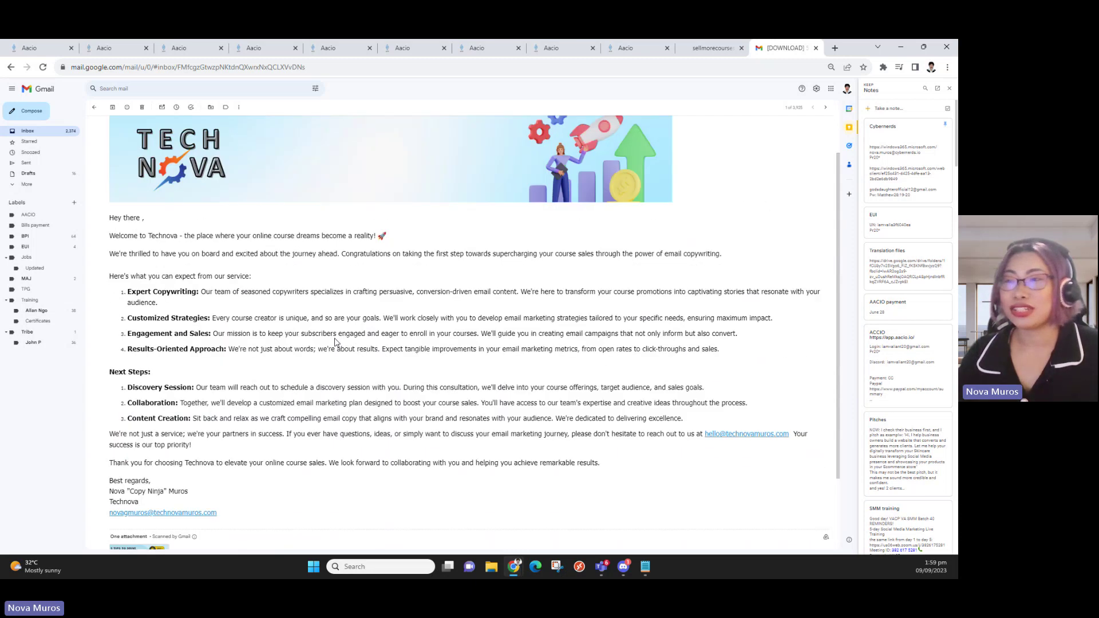
scroll(335, 339, down, 2)
scroll(335, 339, up, 2)
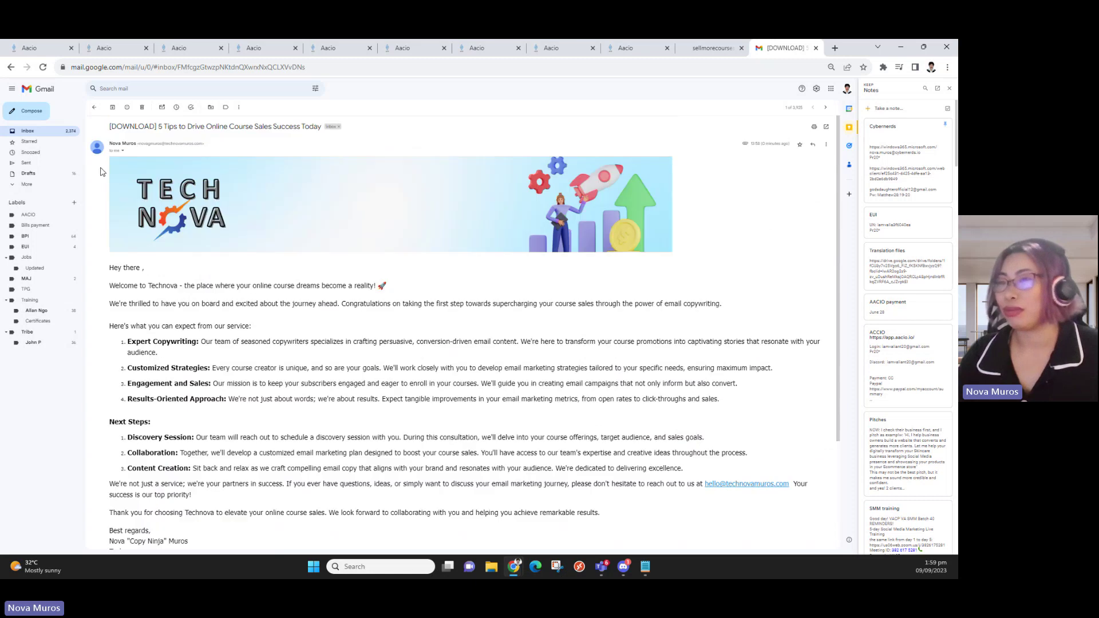
Leave the test email, cycle back to the Welcome email workflow tab, and close its email editor
click(95, 106)
click(716, 49)
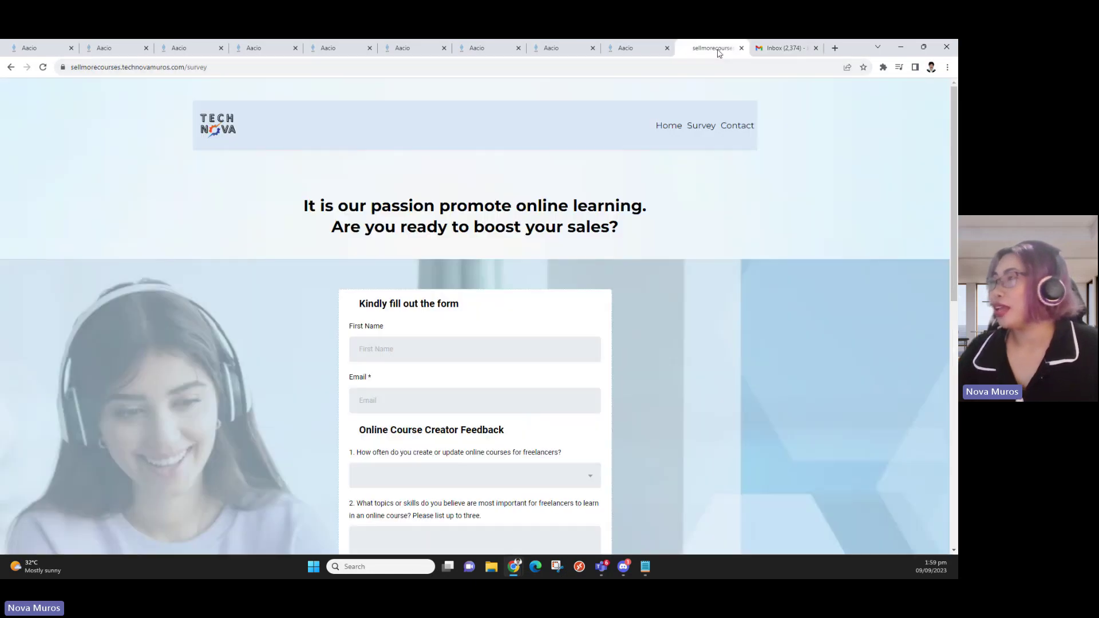
click(769, 51)
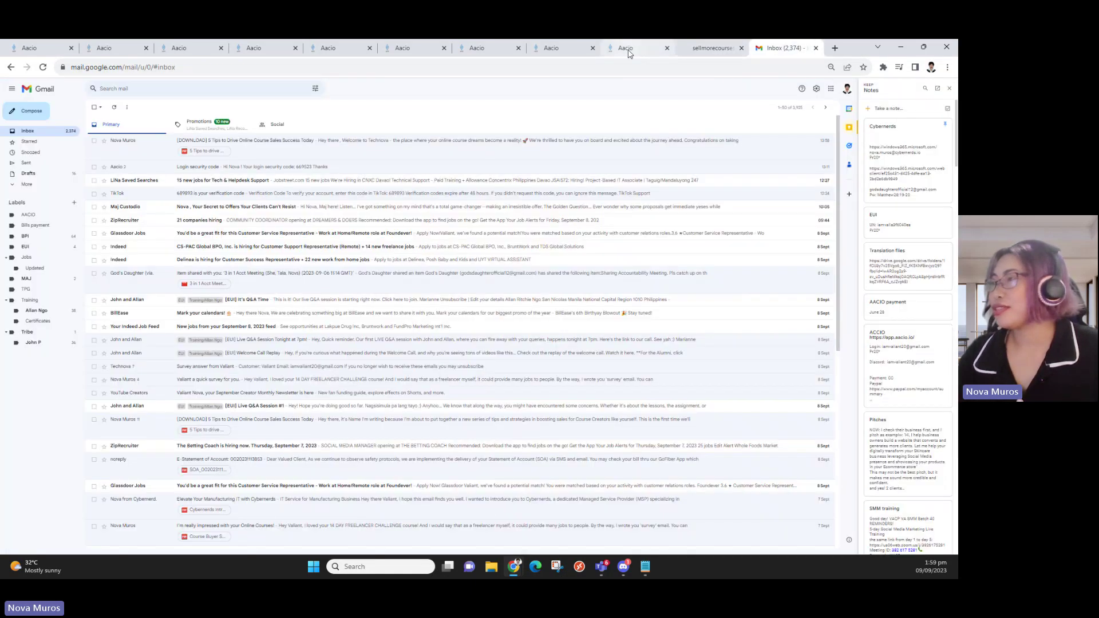
click(626, 50)
click(724, 49)
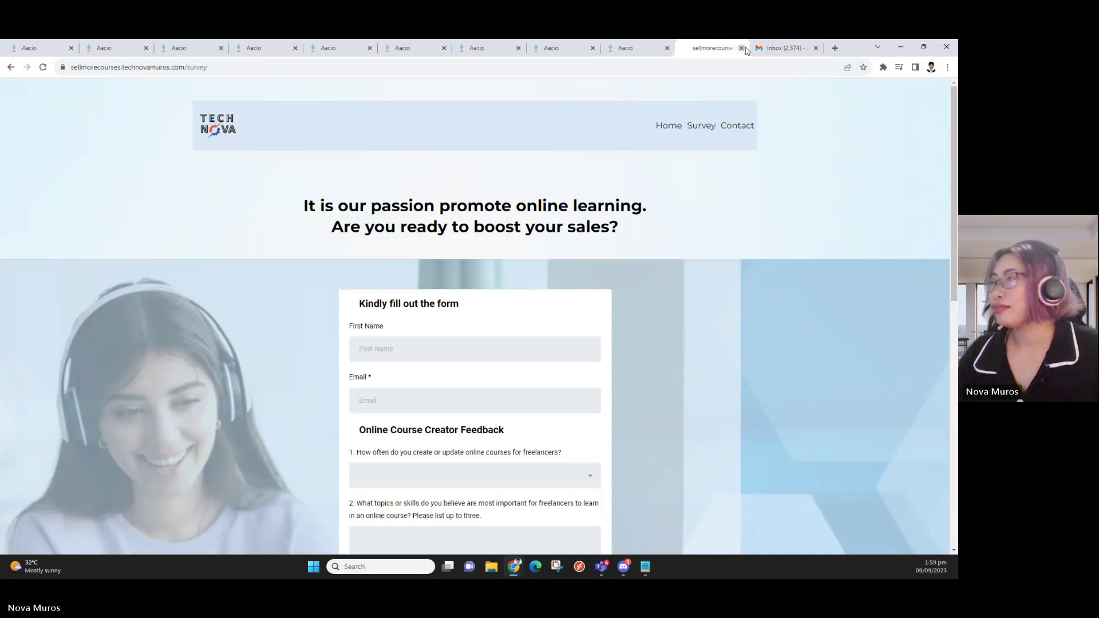
click(550, 49)
click(486, 49)
click(412, 51)
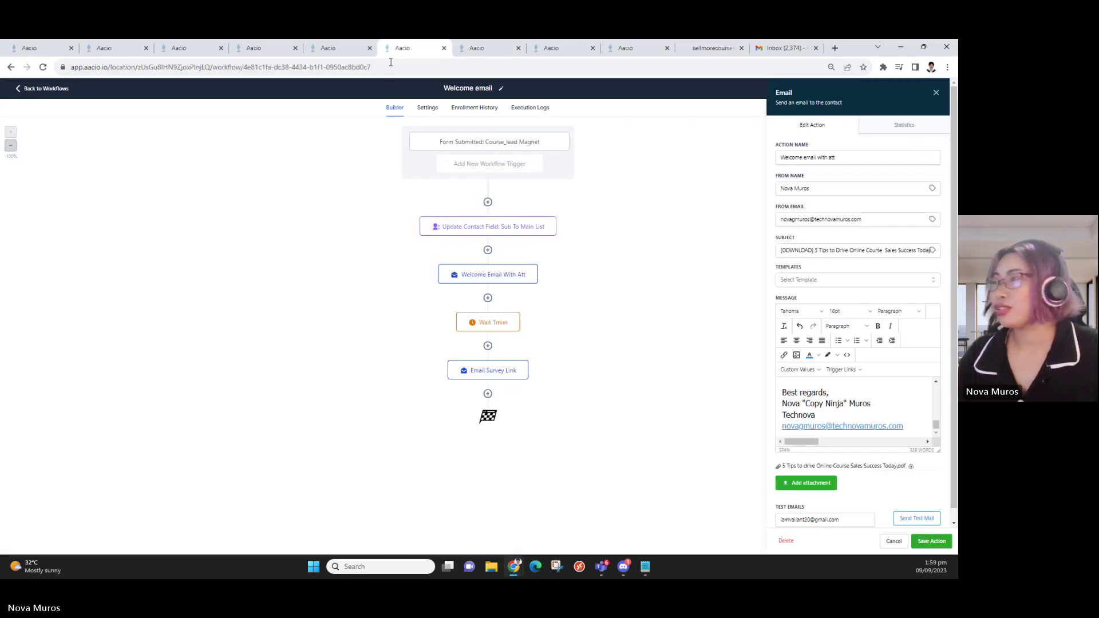
click(931, 541)
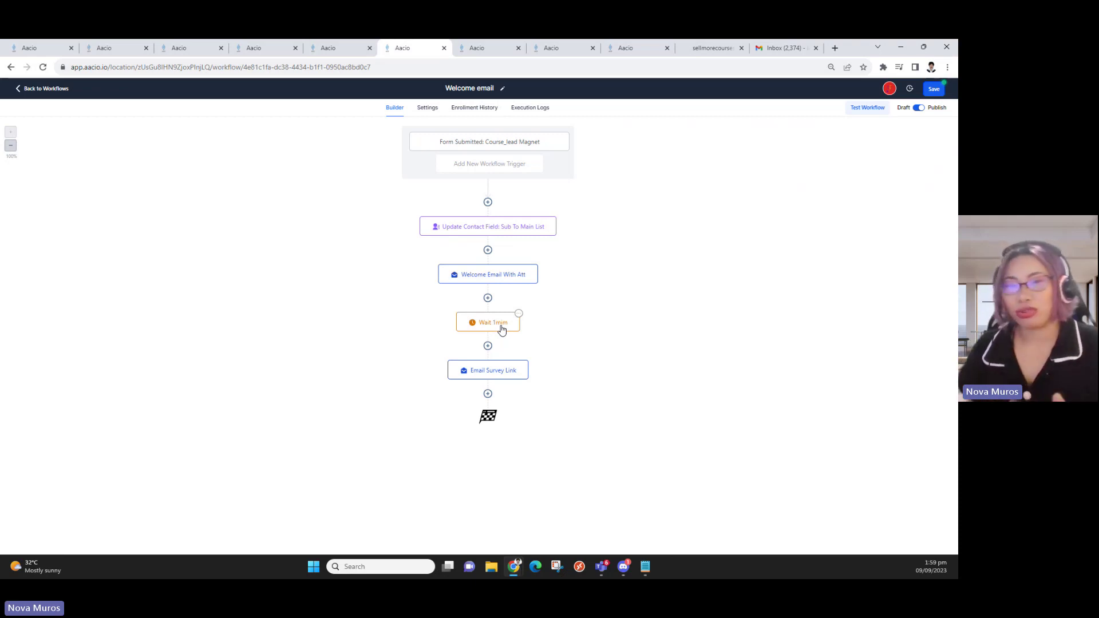
Name the Email Survey Link action 'Email survey link' and review its message ending in the survey link
click(499, 381)
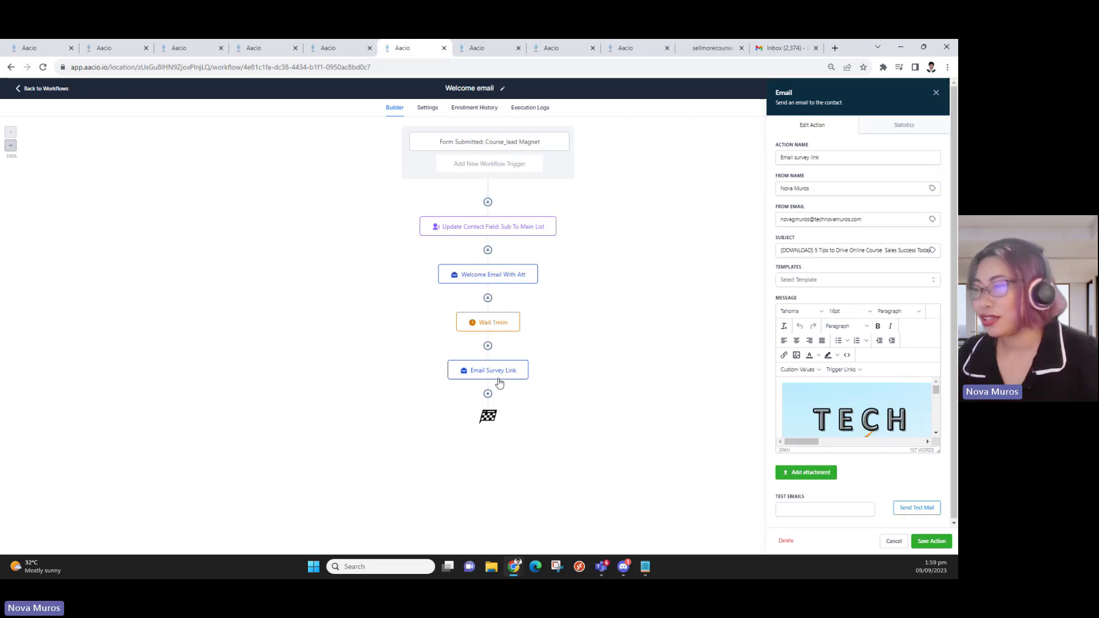
click(835, 158)
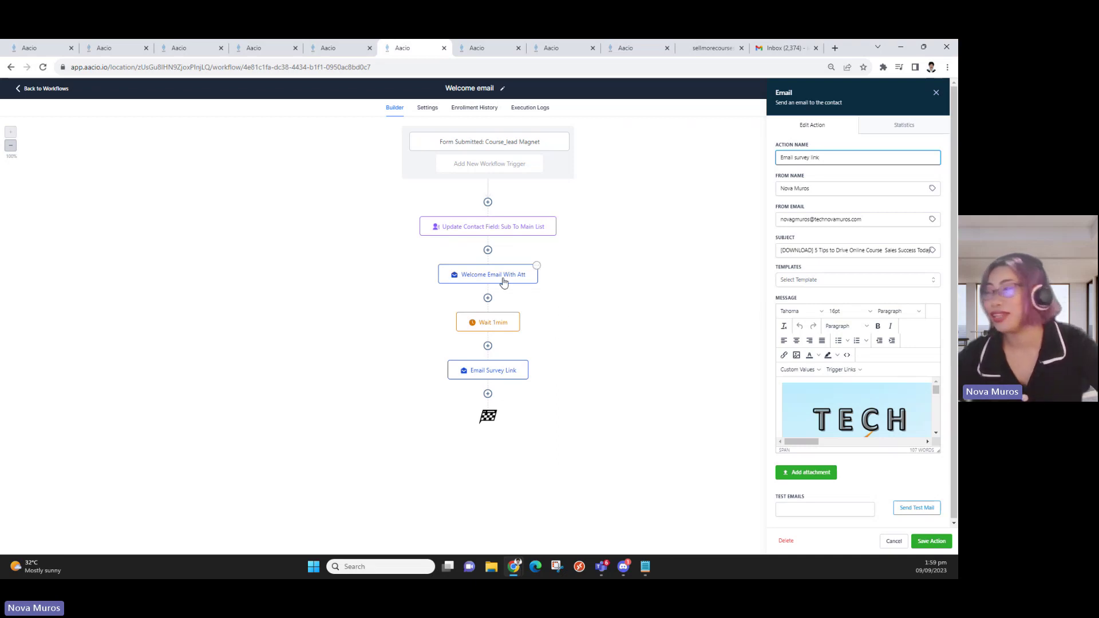
scroll(879, 393, down, 5)
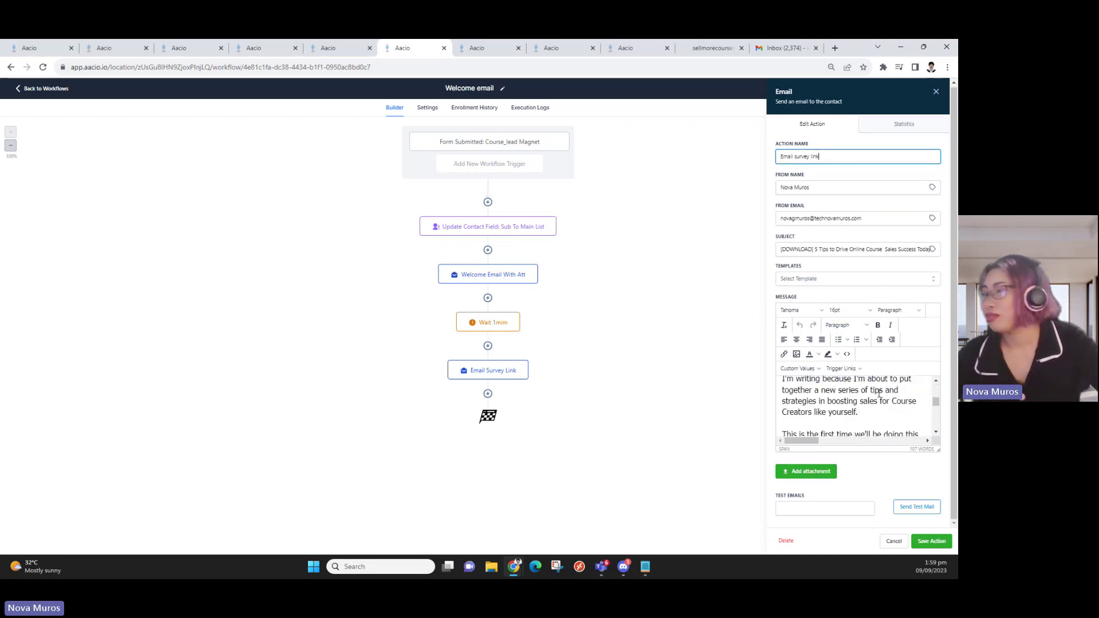
scroll(879, 394, up, 4)
scroll(872, 399, down, 4)
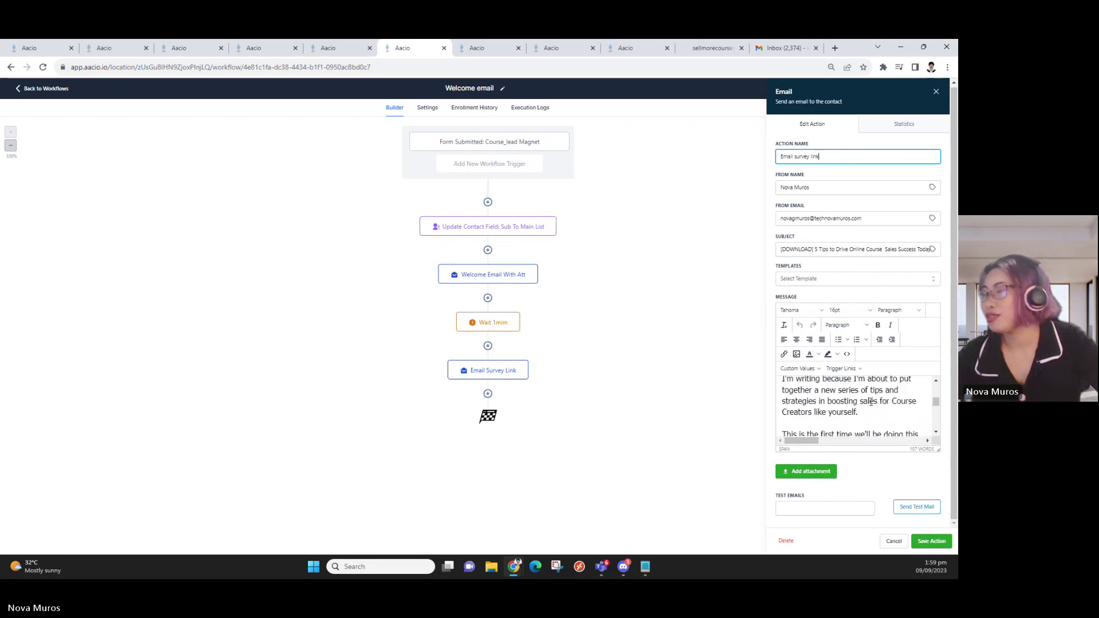
scroll(871, 402, down, 3)
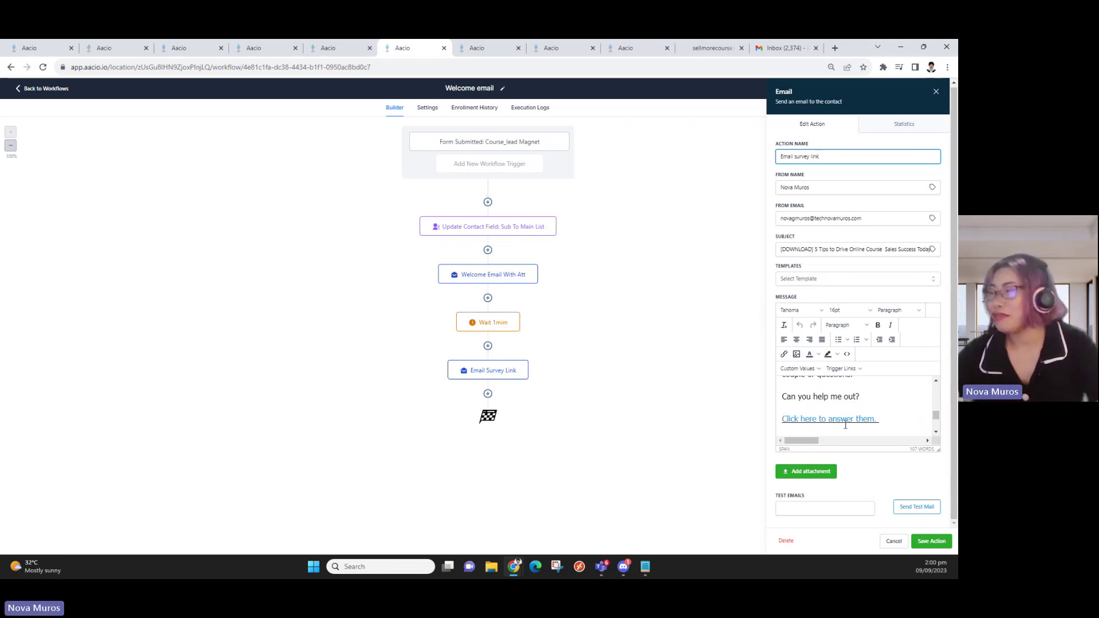
click(784, 48)
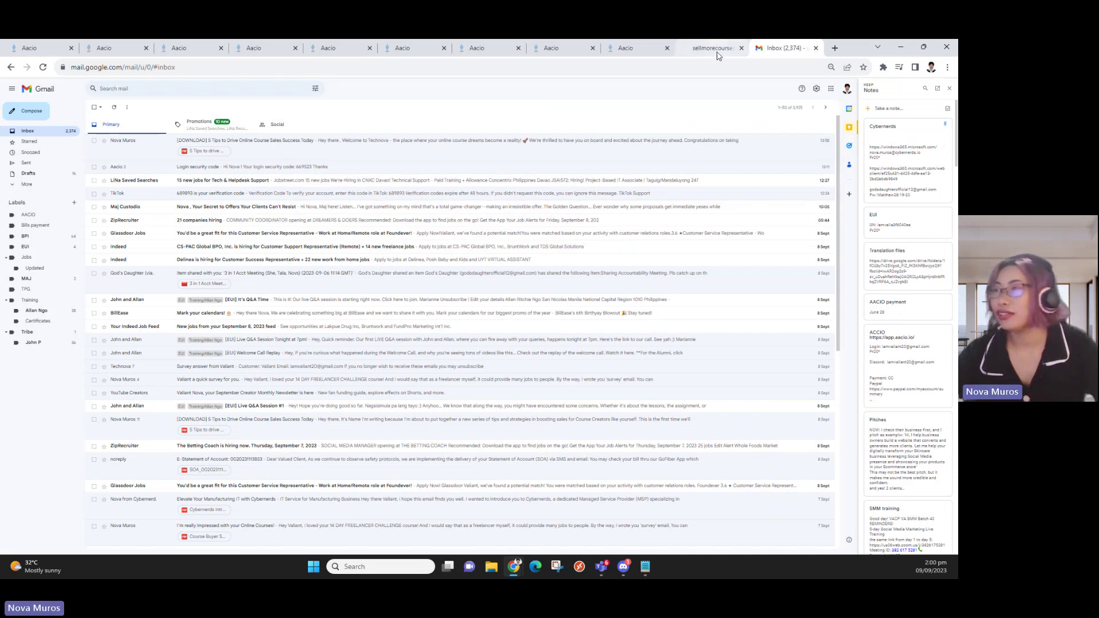
click(402, 49)
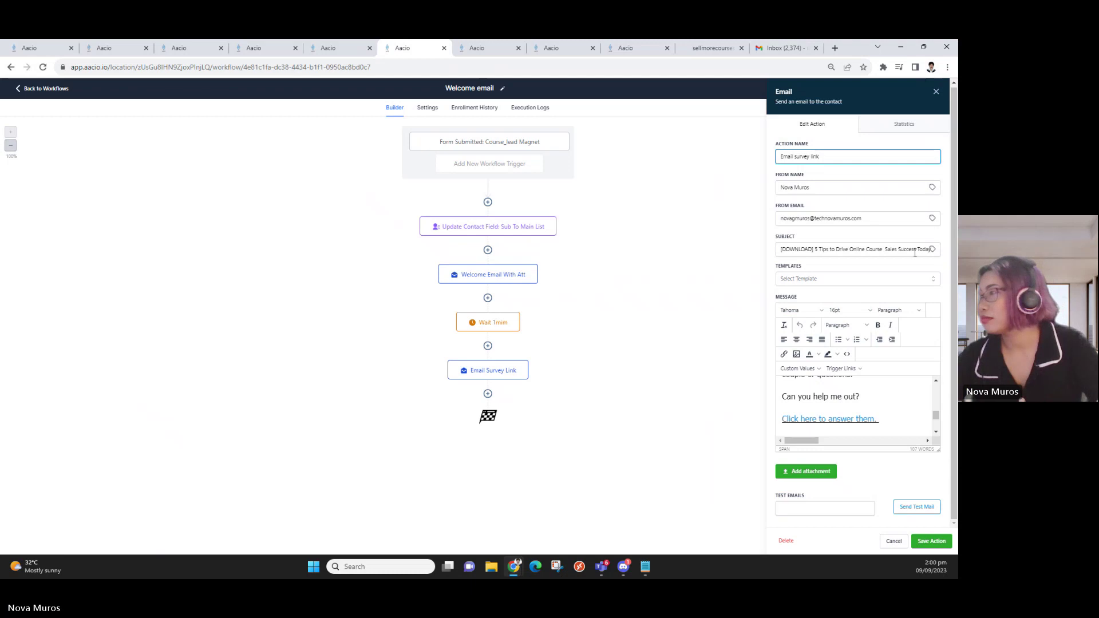
click(891, 250)
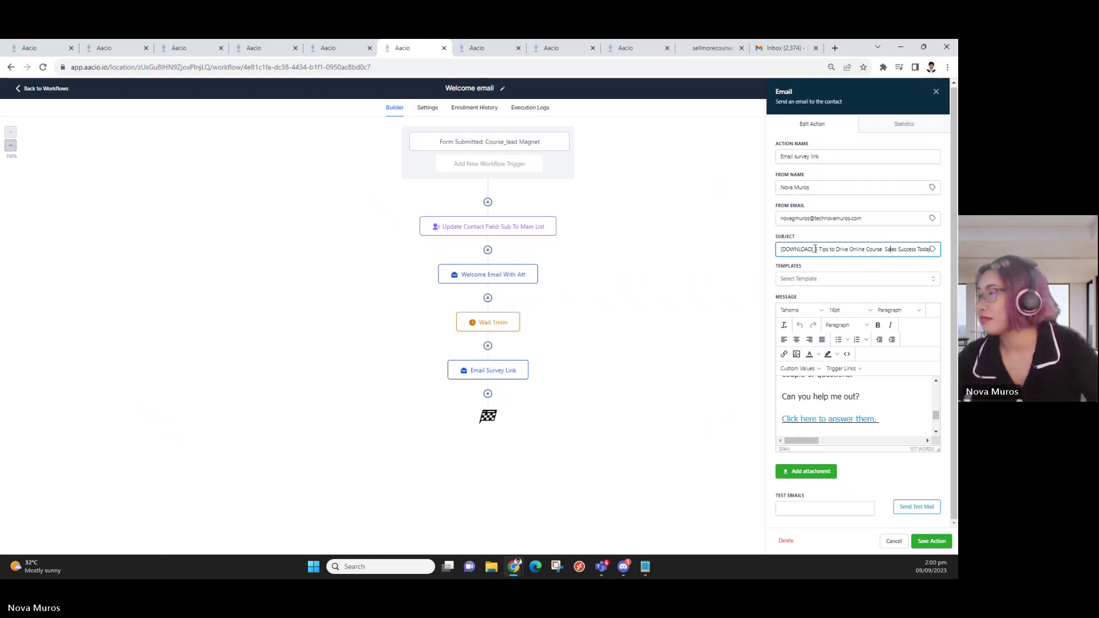
Replace the survey subject with '{{contact.first_name}} a Survey for you' using the First Name custom value
triple_click(837, 249)
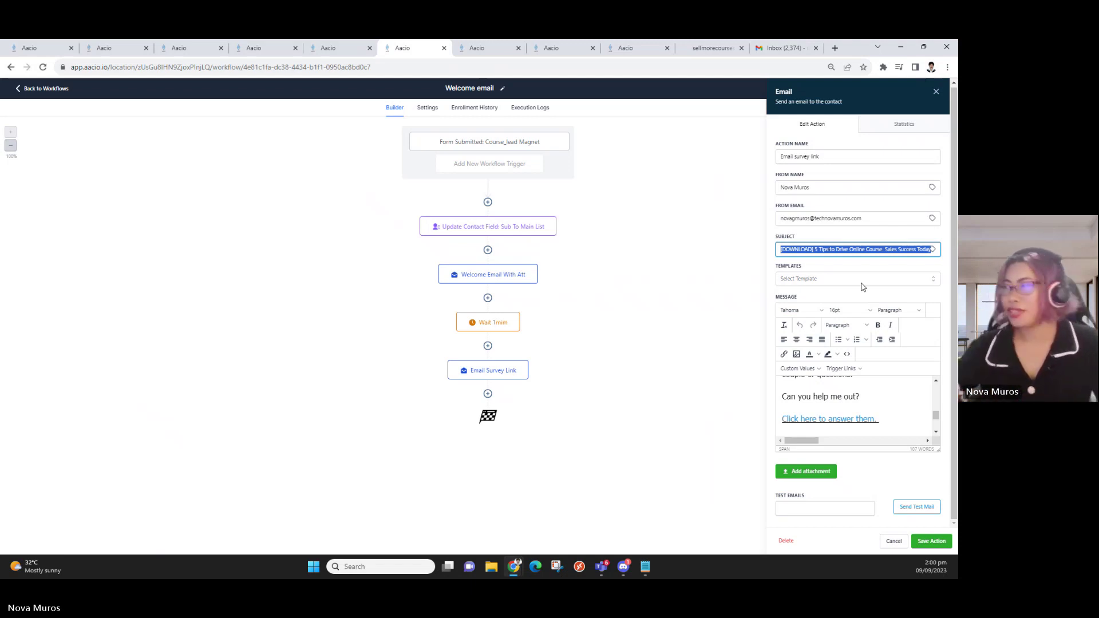
key(BackSpace)
click(932, 249)
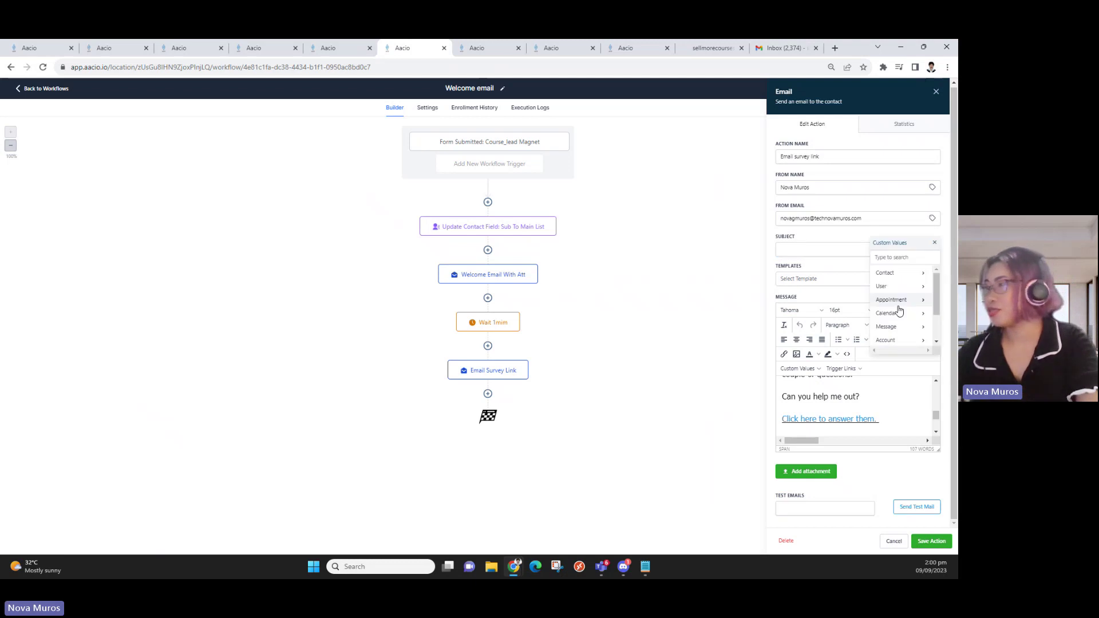
click(903, 274)
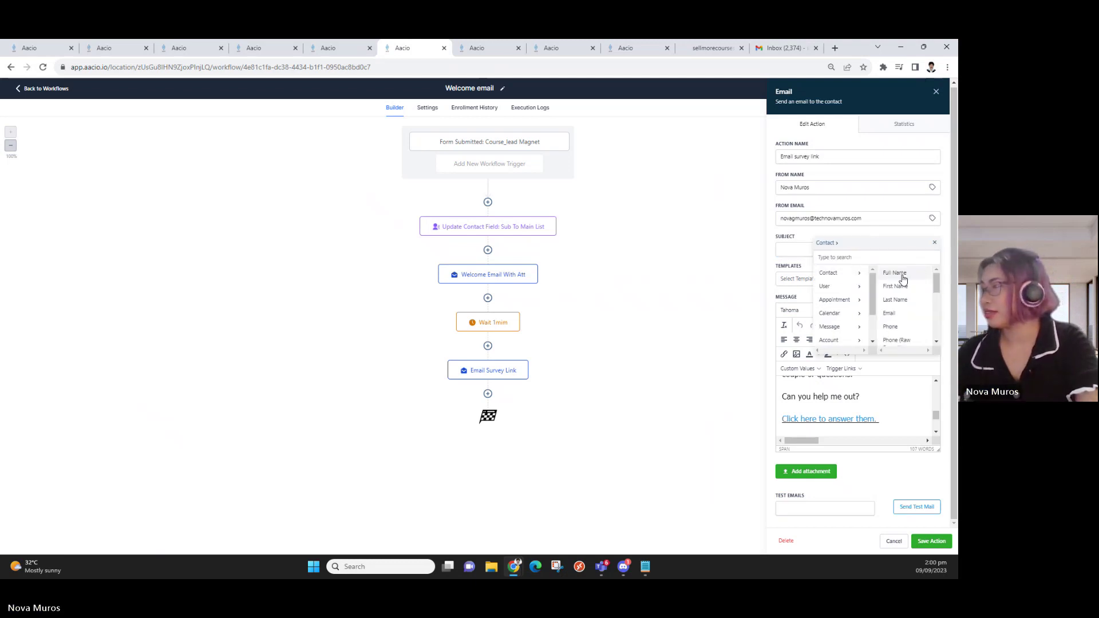
click(896, 286)
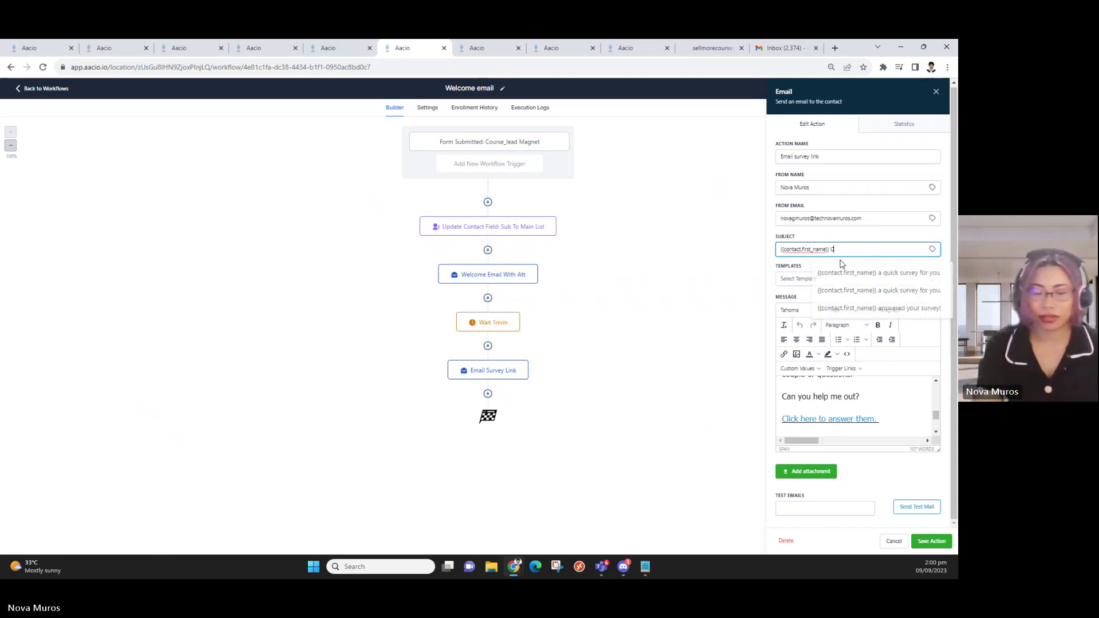
text(Can you help )
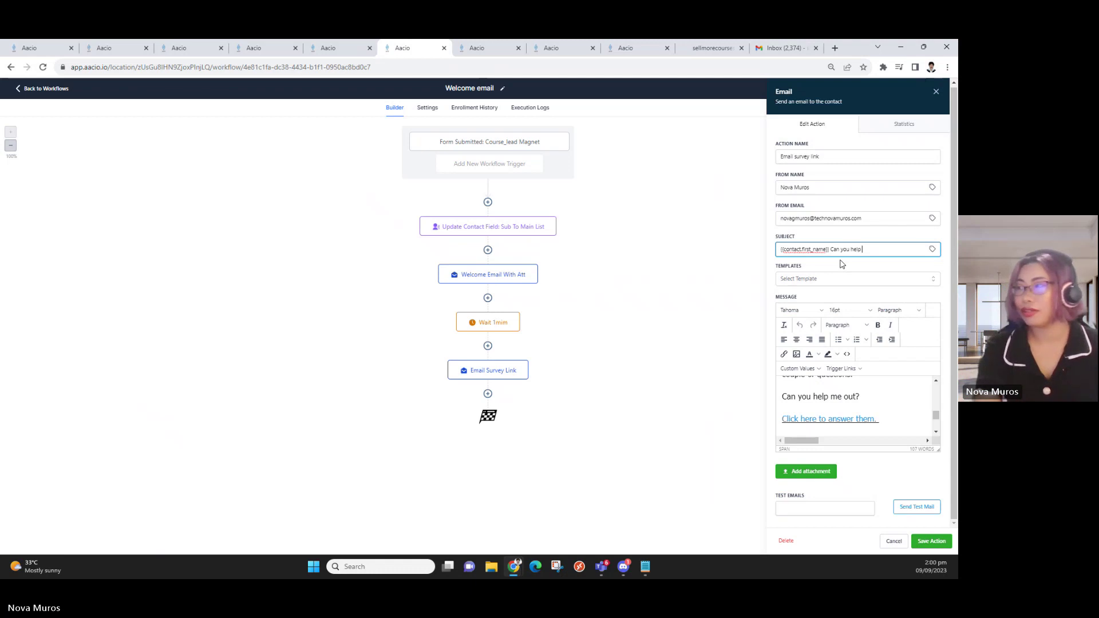
text(me with)
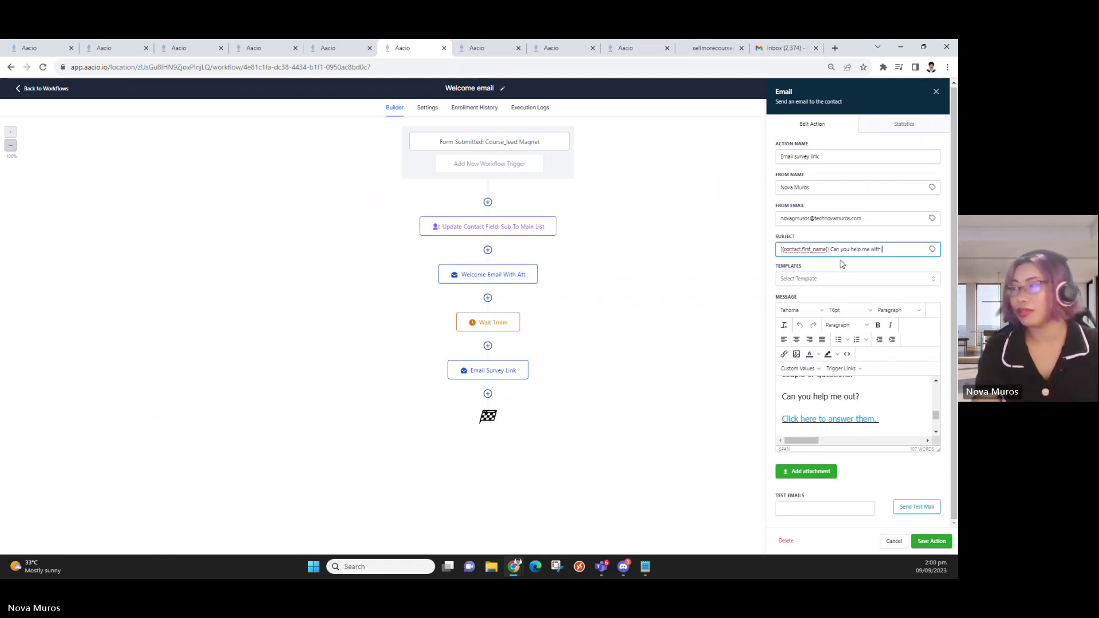
key(BackSpace)
key(BackSpace)
key(BackSpace)
key(BackSpace)
key(BackSpace)
key(BackSpace)
key(BackSpace)
key(BackSpace)
key(BackSpace)
key(BackSpace)
key(BackSpace)
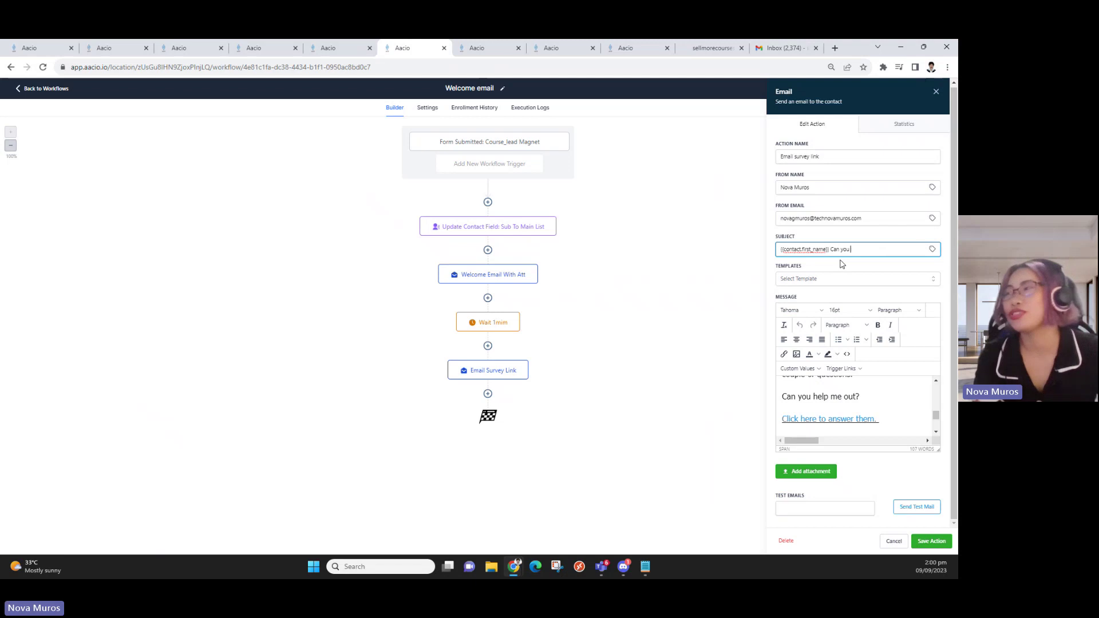
key(BackSpace)
key(BackSpace)
key(BackSpace)
key(BackSpace)
key(BackSpace)
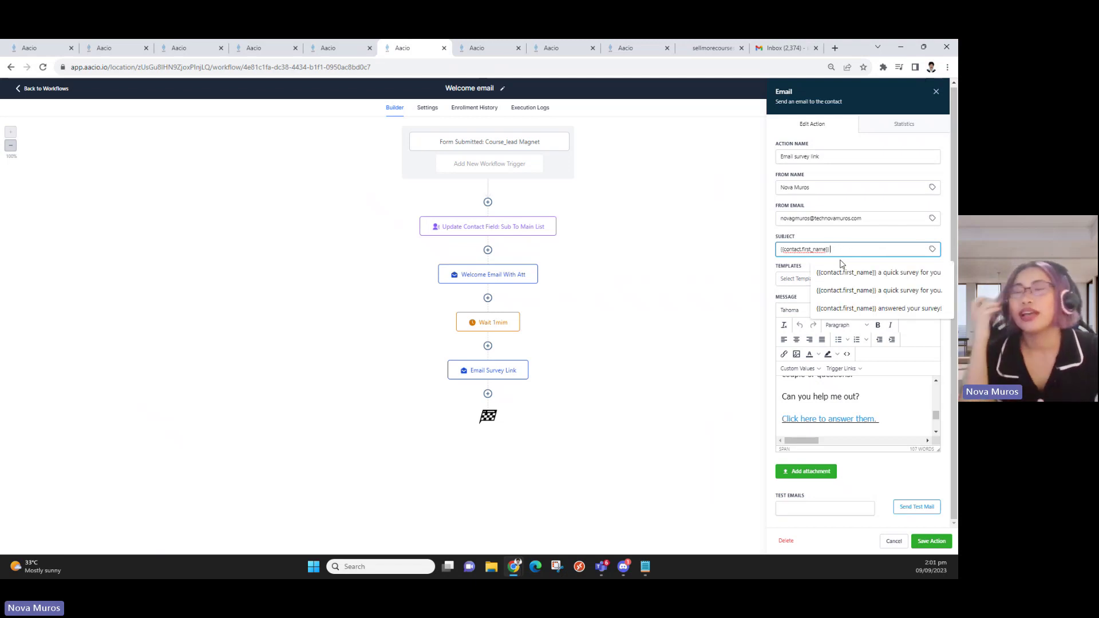
text(a )
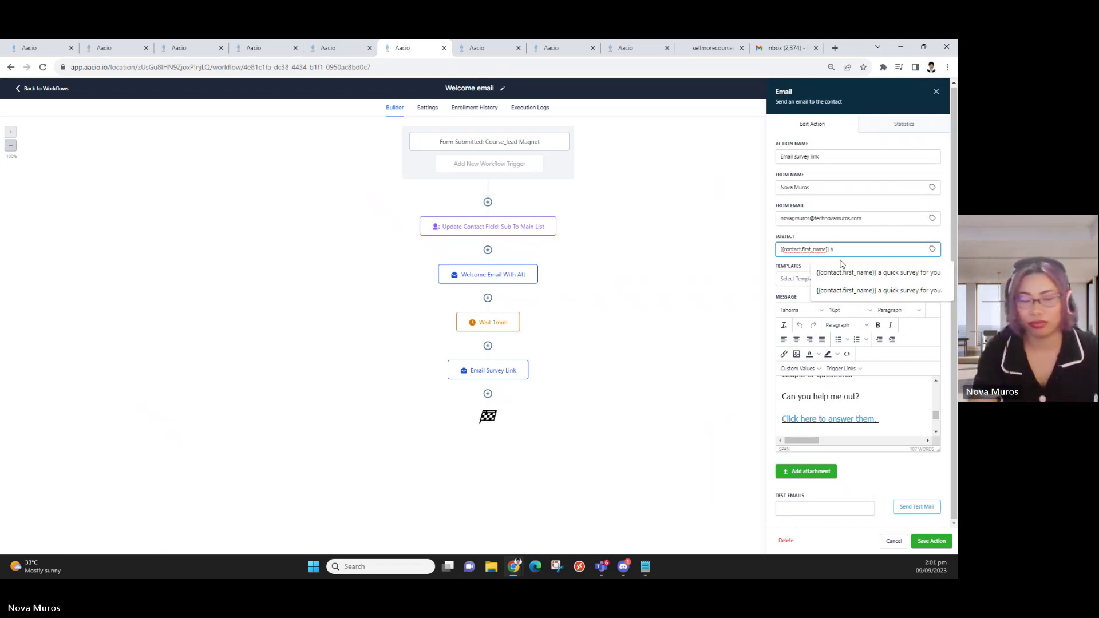
text(Su)
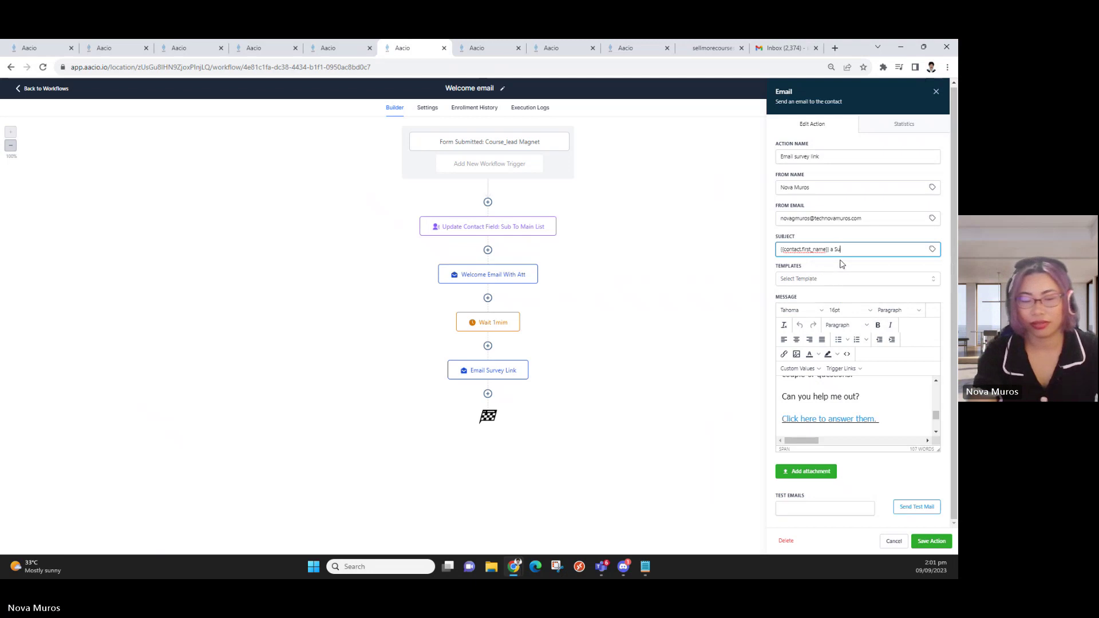
text(rvey for you)
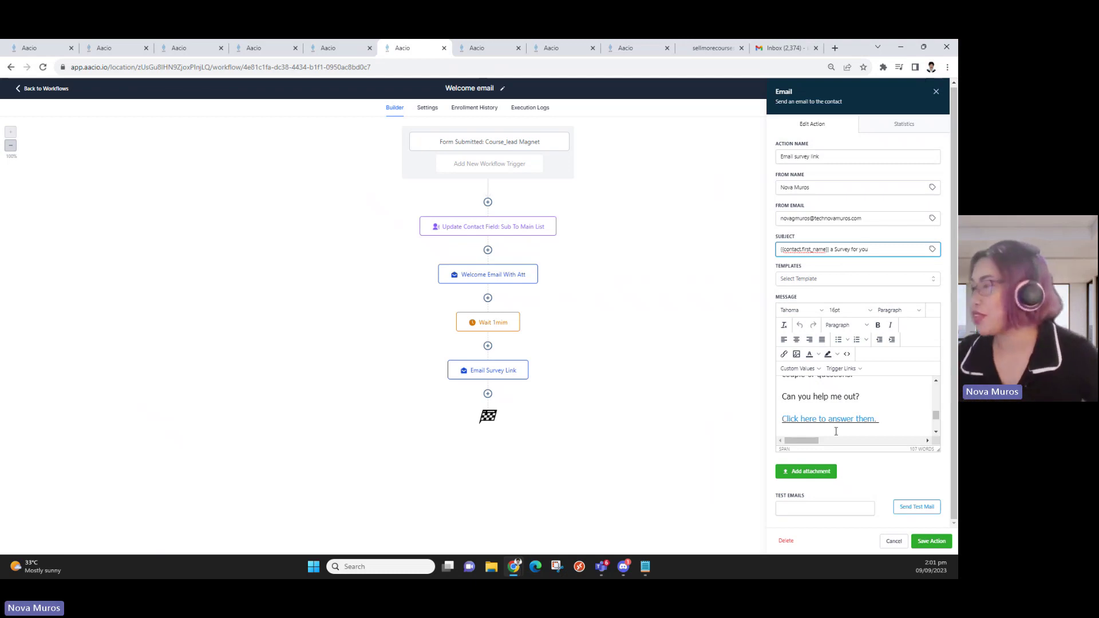
scroll(902, 386, down, 2)
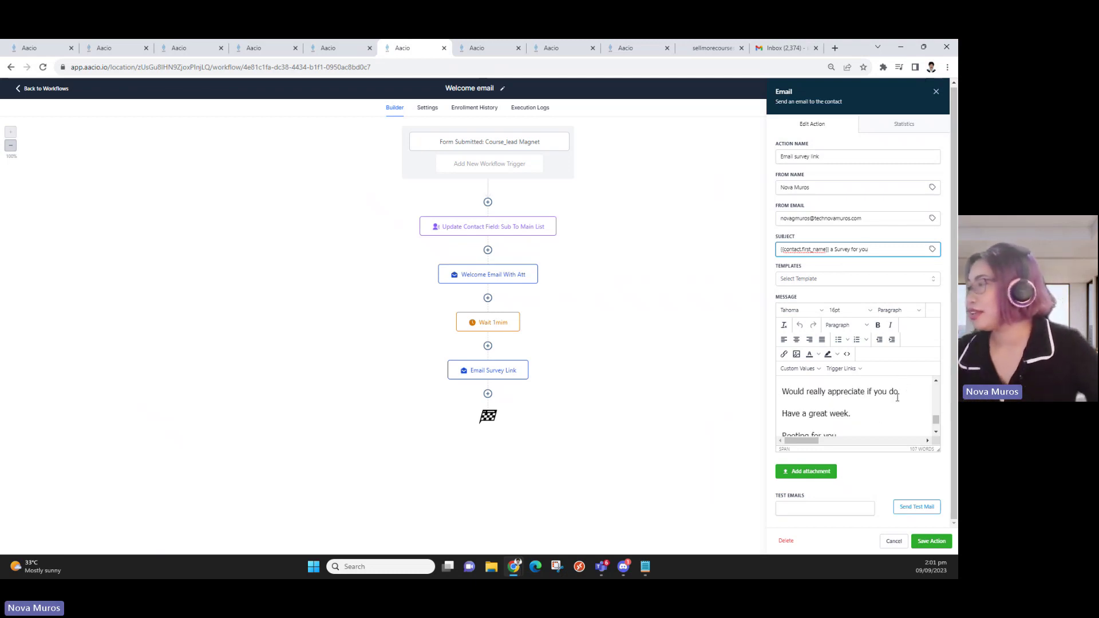
scroll(895, 395, up, 2)
scroll(903, 401, down, 2)
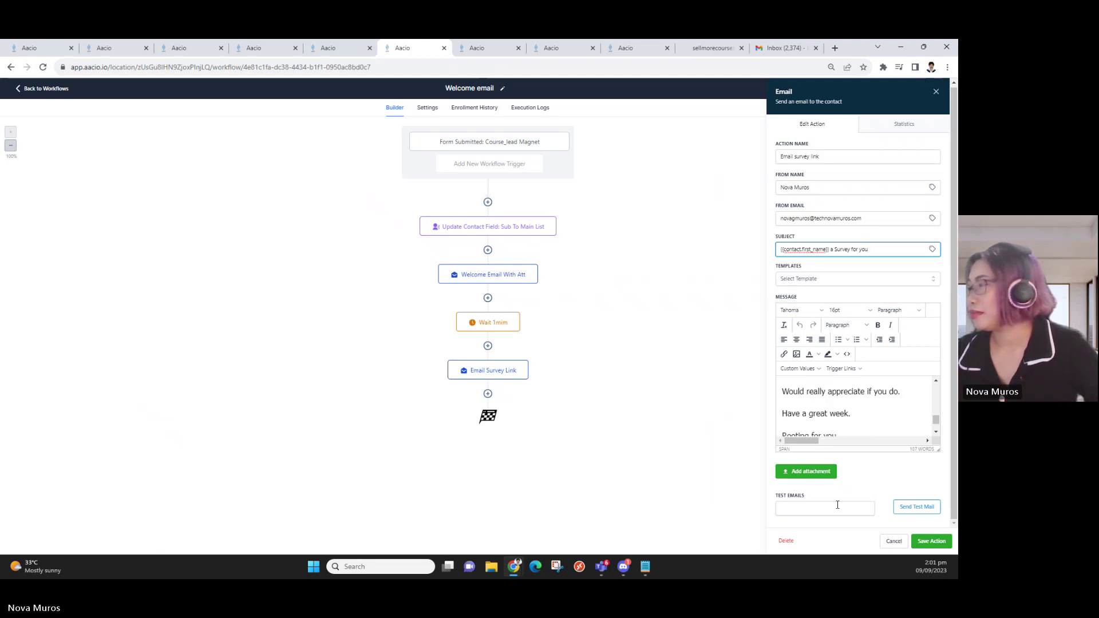
Enter the test inbox e-mail address under Test Emails and send a test of the Email survey link message
click(838, 505)
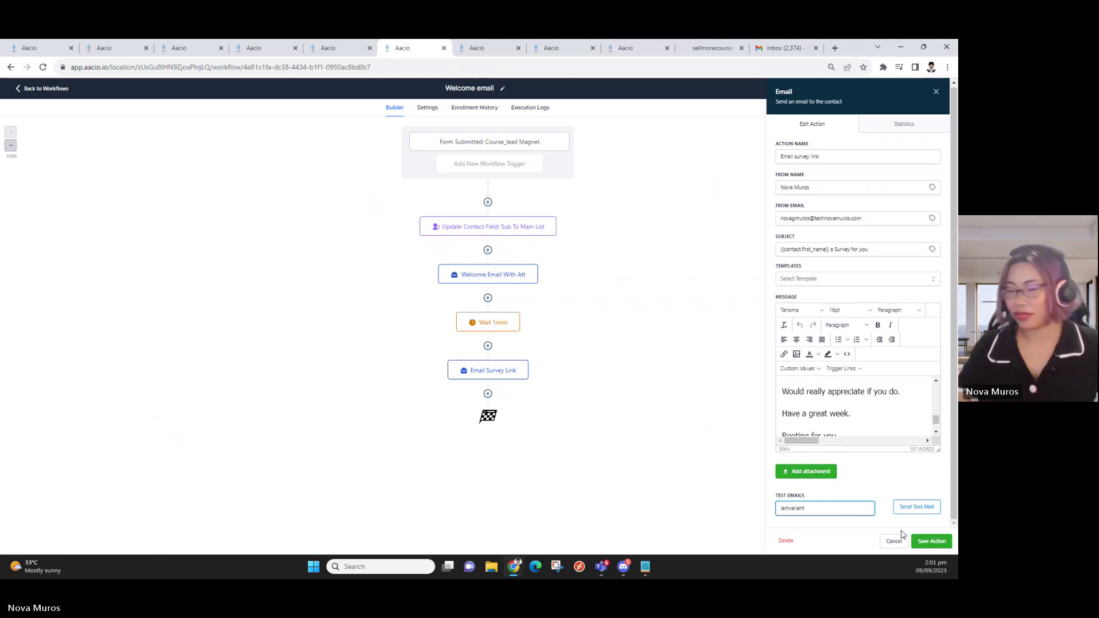
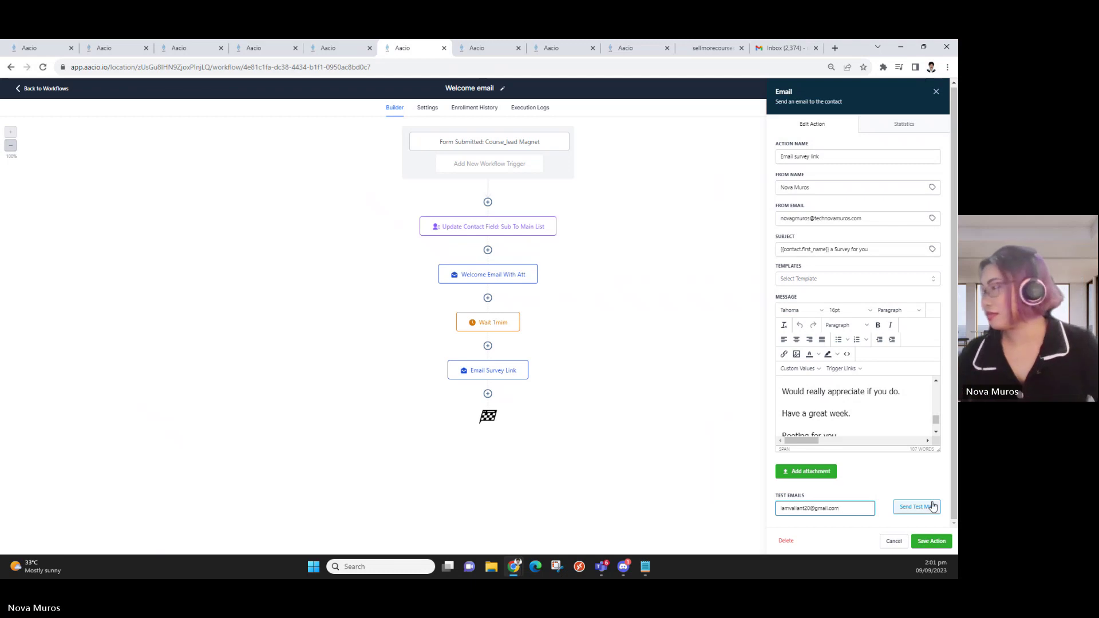
click(924, 507)
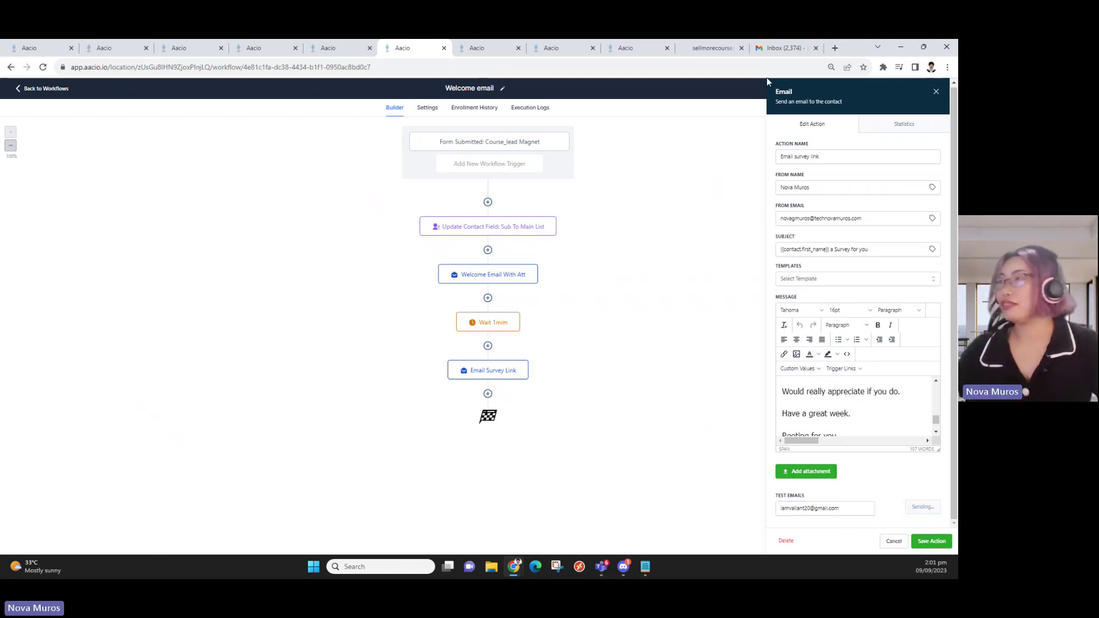
Open the 'a Survey for you' test email in Gmail and open its survey link in a new tab
click(784, 48)
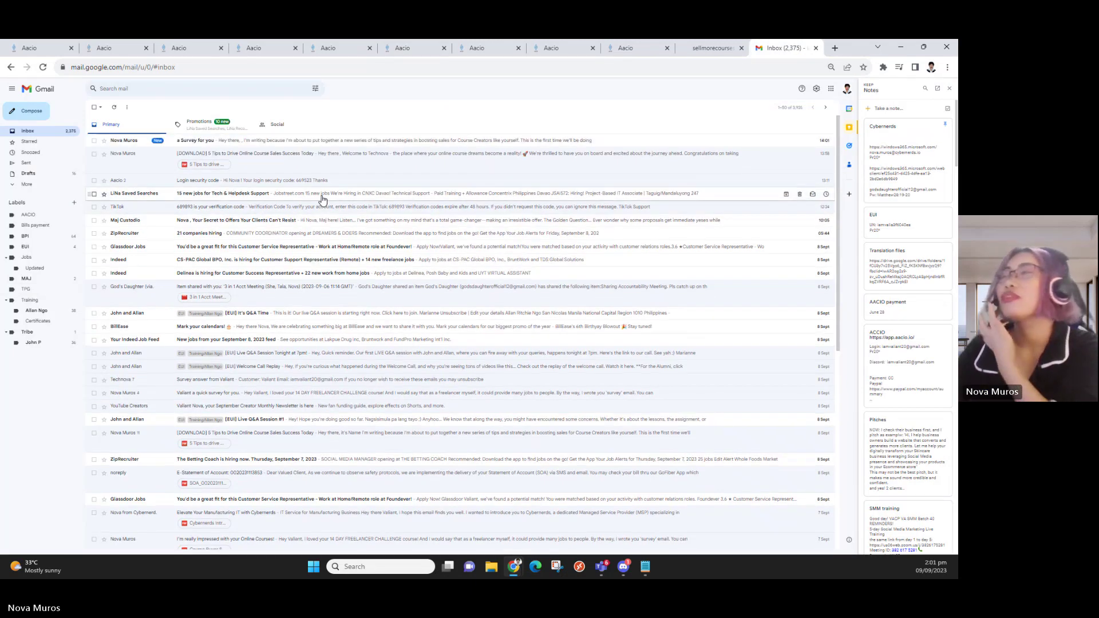
click(296, 142)
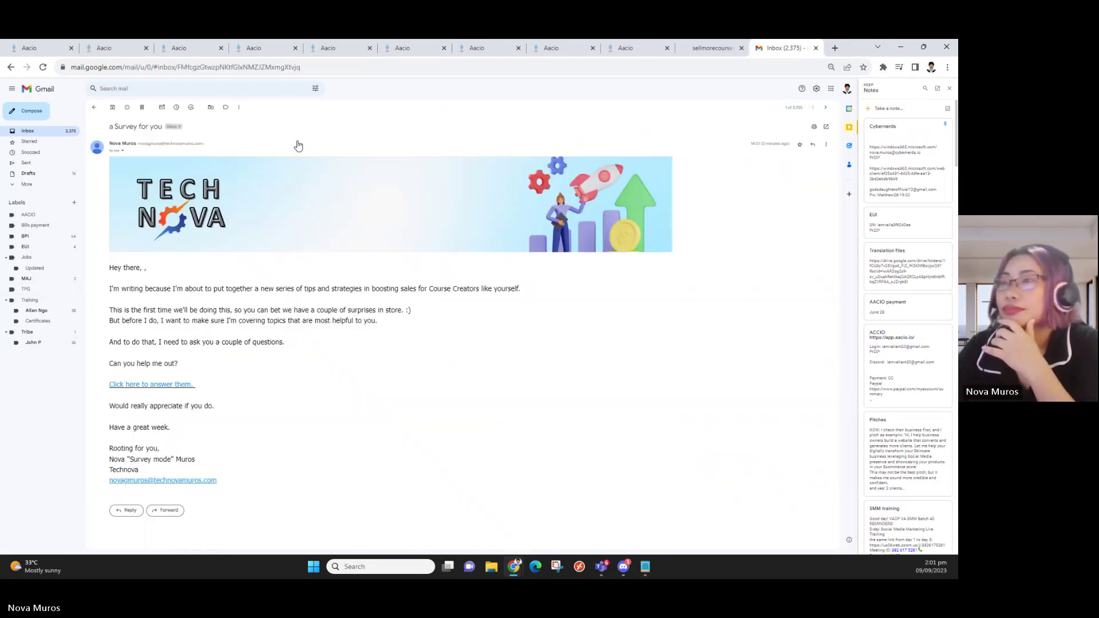
click(648, 46)
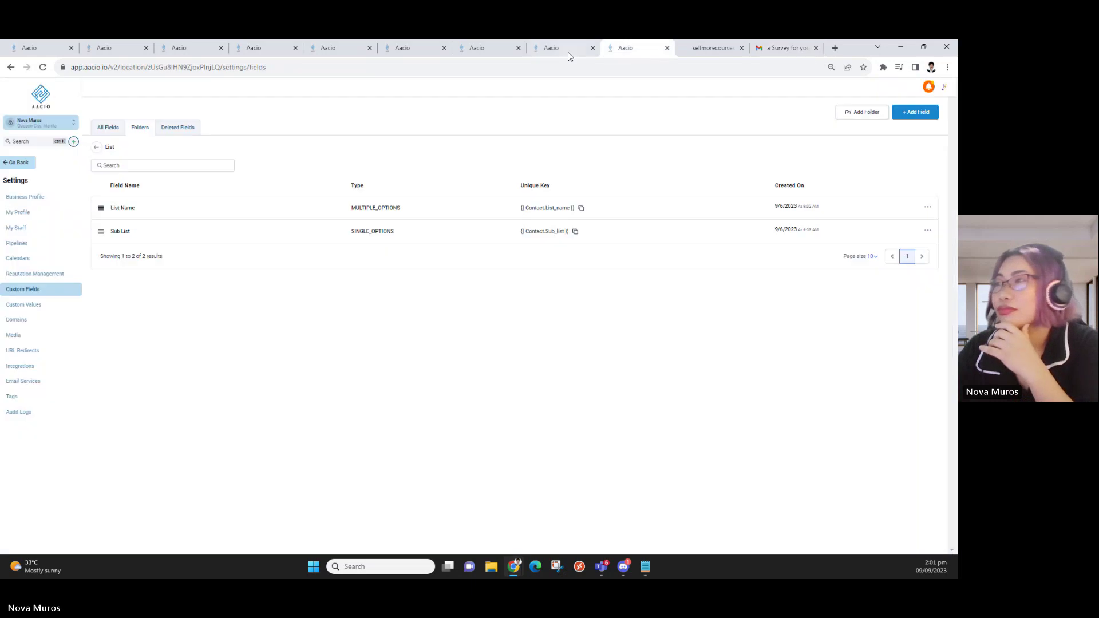
click(564, 48)
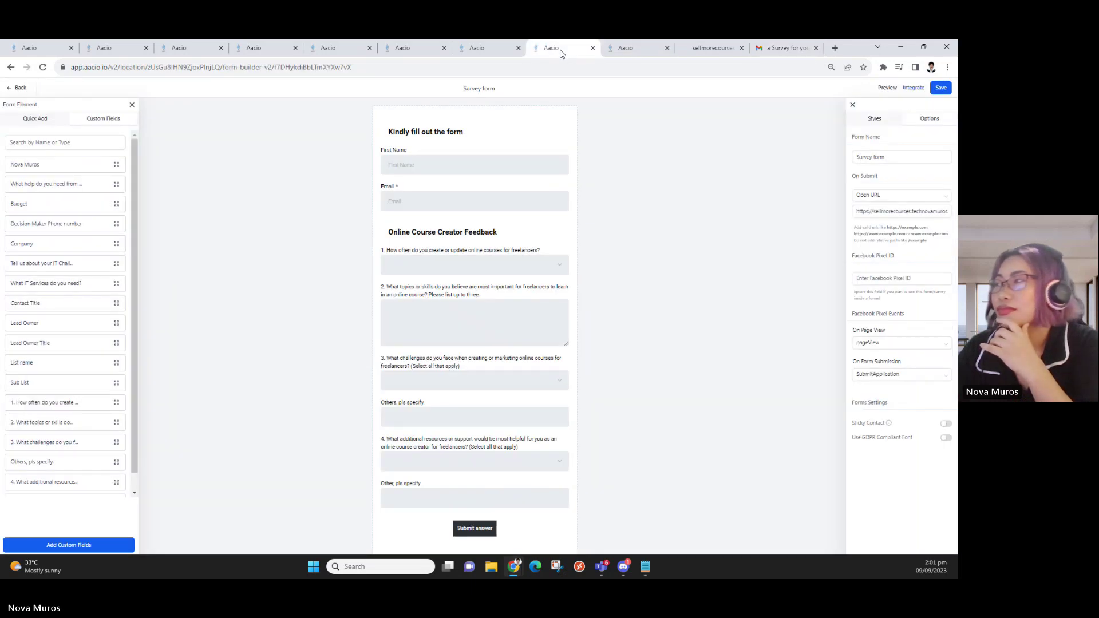
click(770, 48)
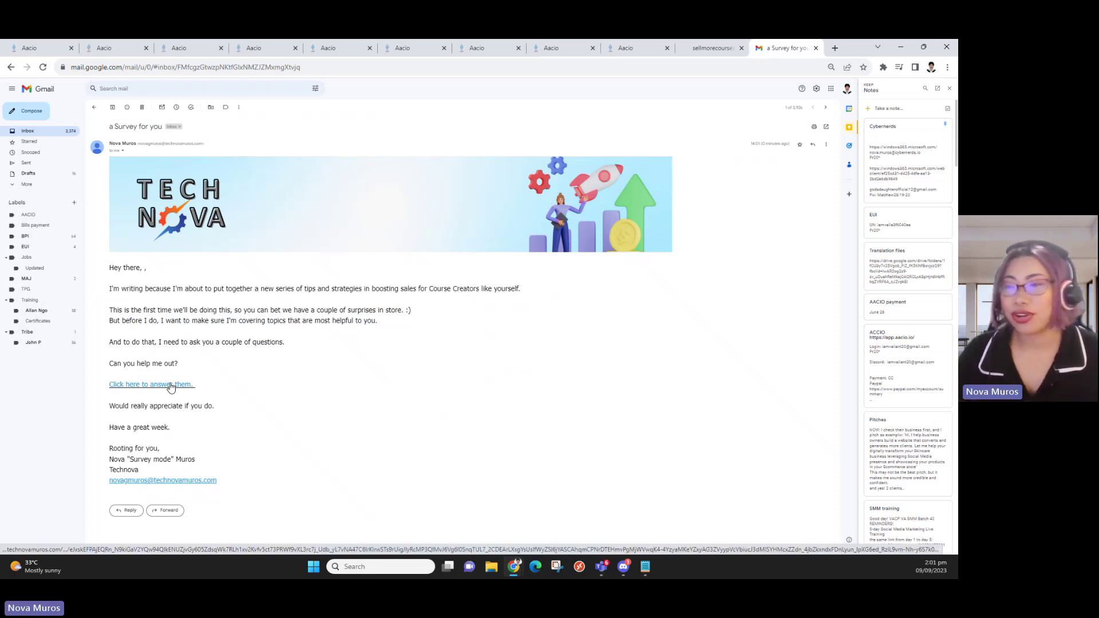
middle_click(170, 387)
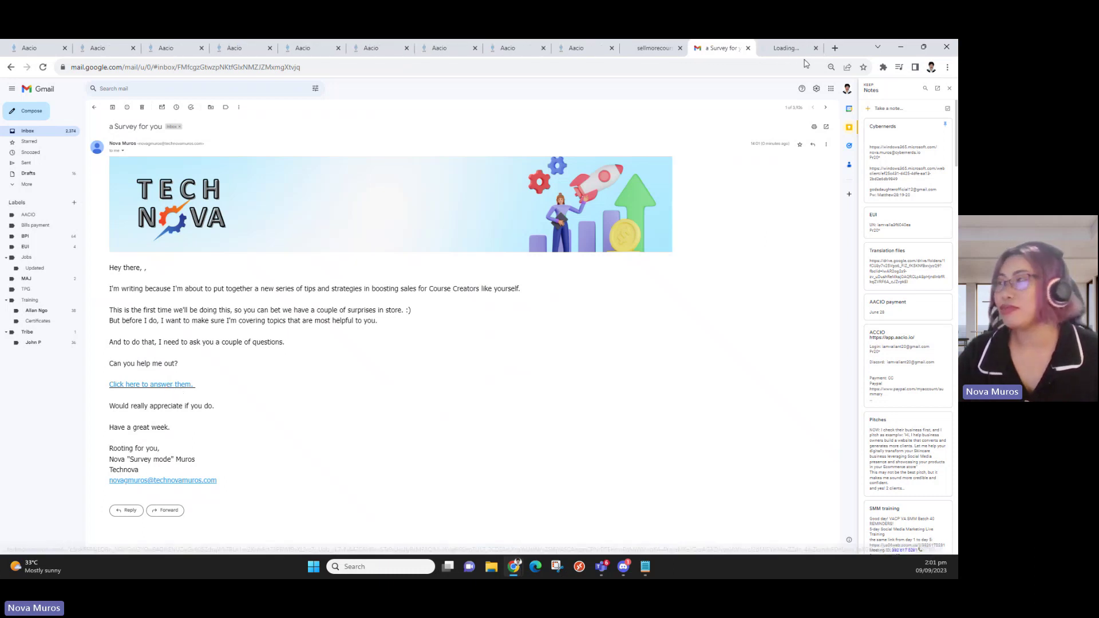
click(783, 48)
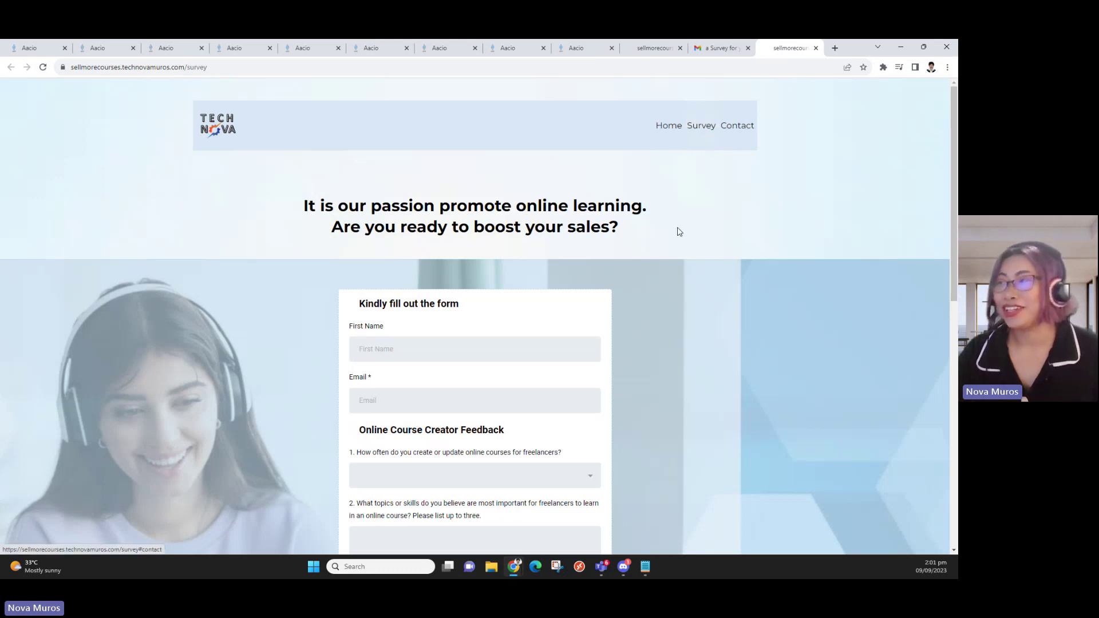
Look over the Online Course Creator Feedback form: question 3's choices, First Name, down to Submit answer
scroll(398, 344, down, 1)
scroll(453, 363, down, 8)
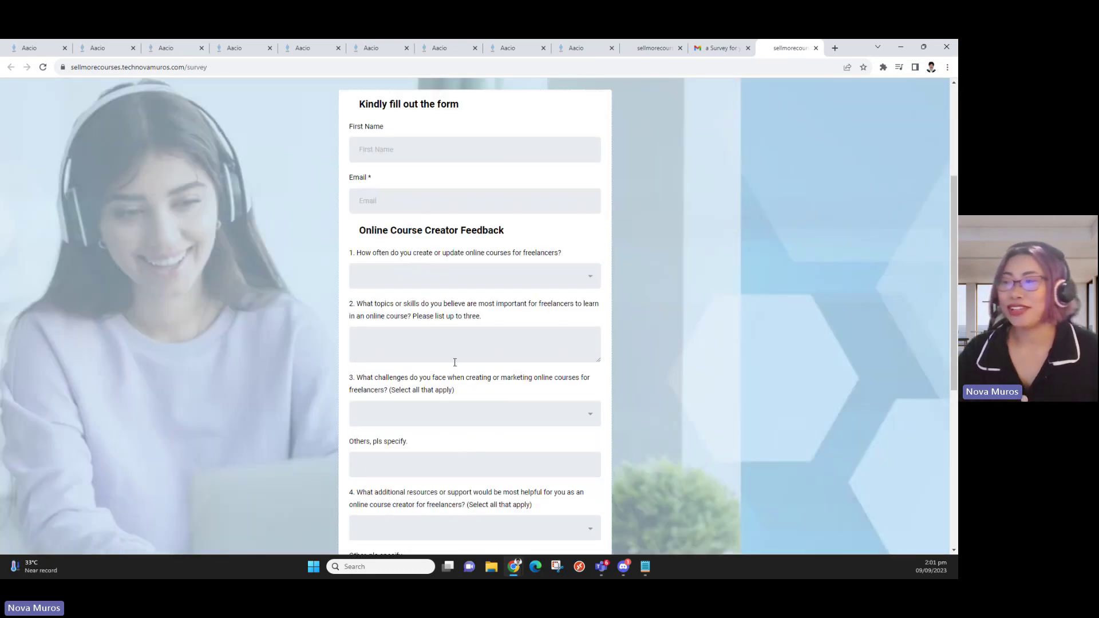
click(432, 216)
scroll(435, 250, up, 2)
scroll(435, 250, up, 2)
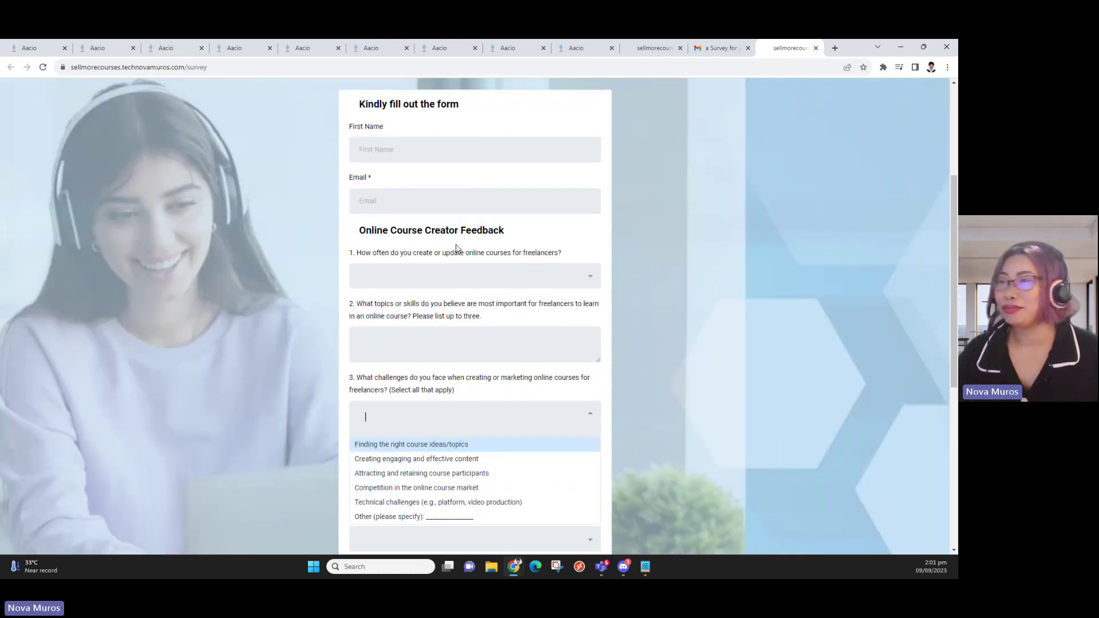
click(409, 150)
scroll(518, 368, down, 4)
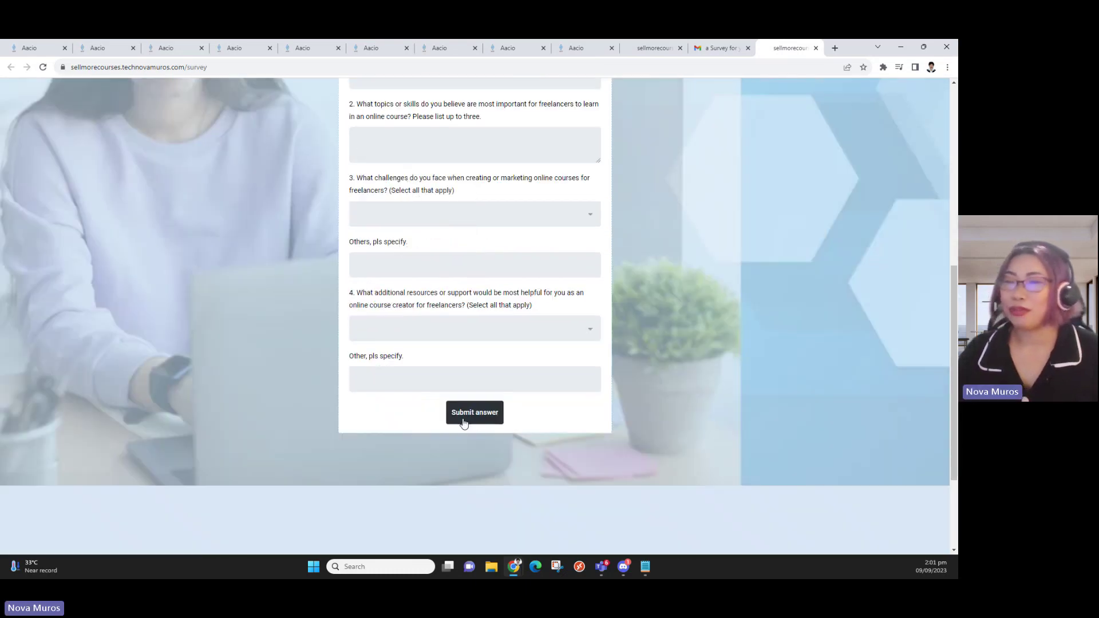
Save the Welcome email's Email Survey Link step, then open the customized survey workflow's Form Submitted trigger
click(430, 48)
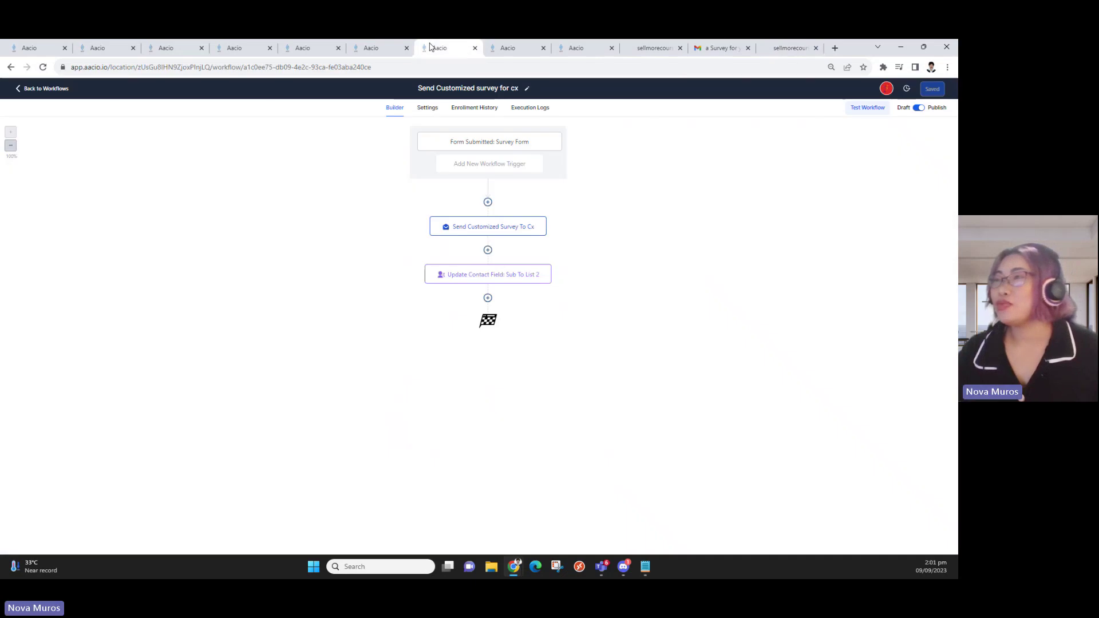
click(365, 55)
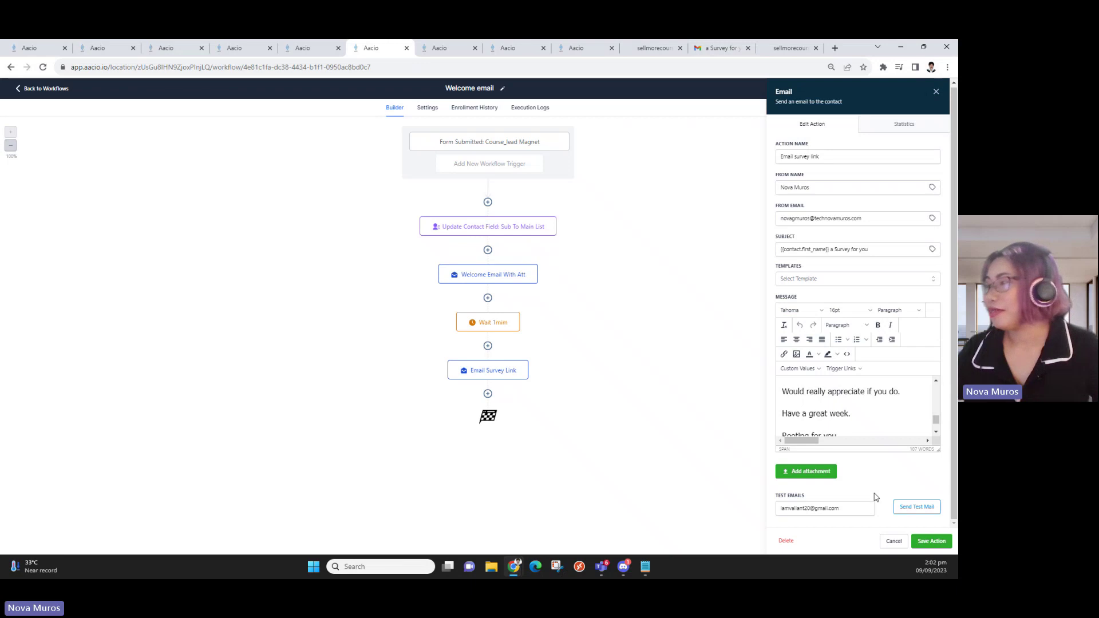
click(909, 537)
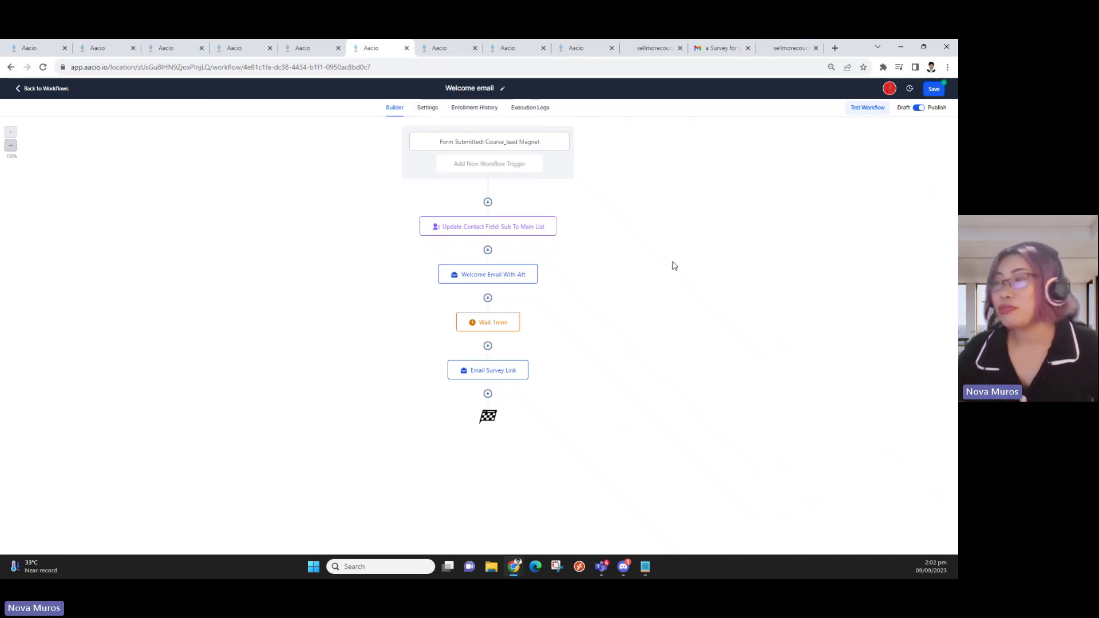
click(443, 52)
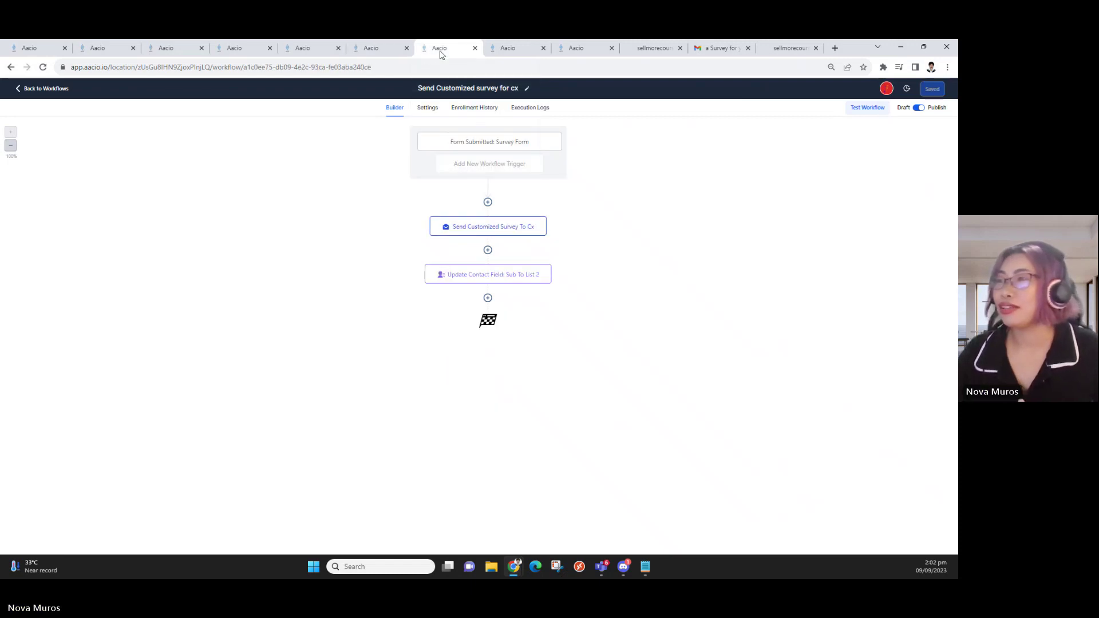
click(480, 151)
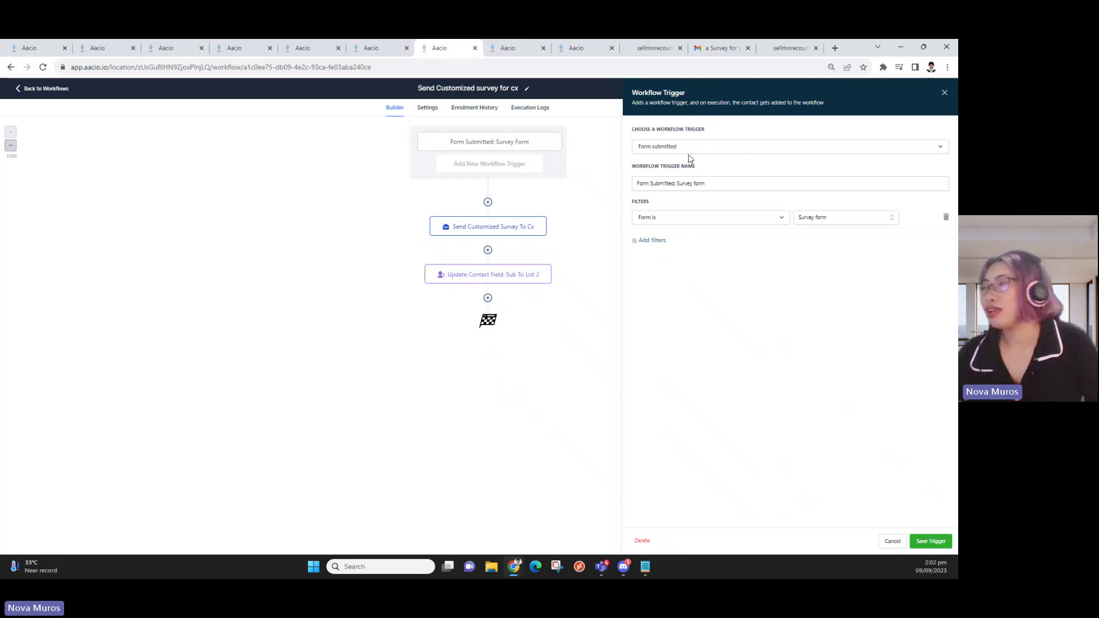
Confirm the trigger's Survey form filter and the Update Contact Field step, then open the Send Customized Survey To Cx email
click(711, 182)
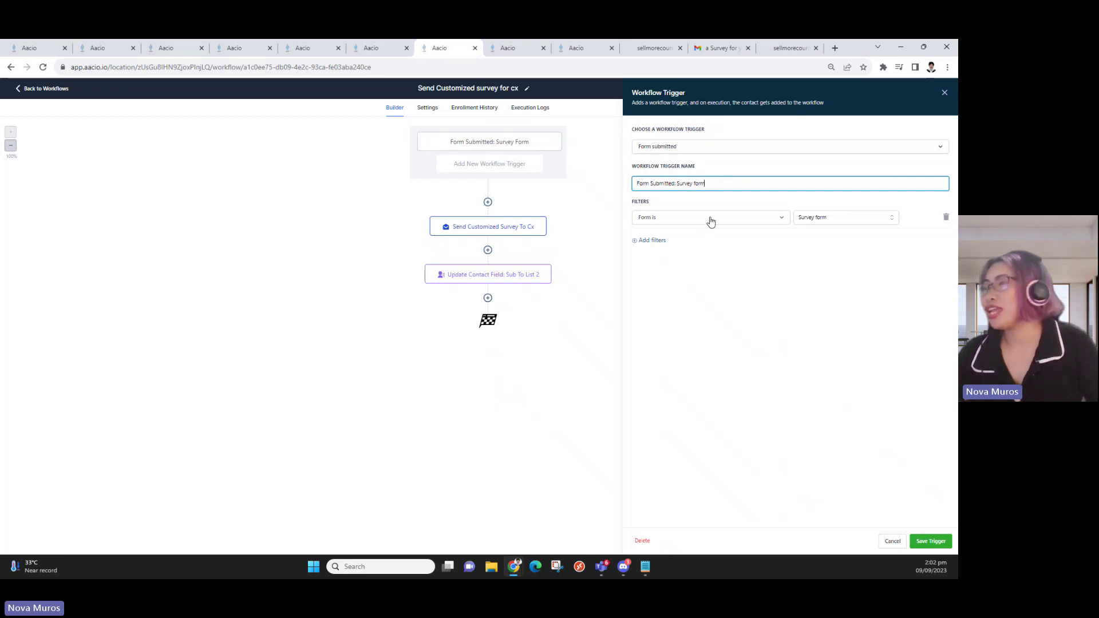
click(846, 221)
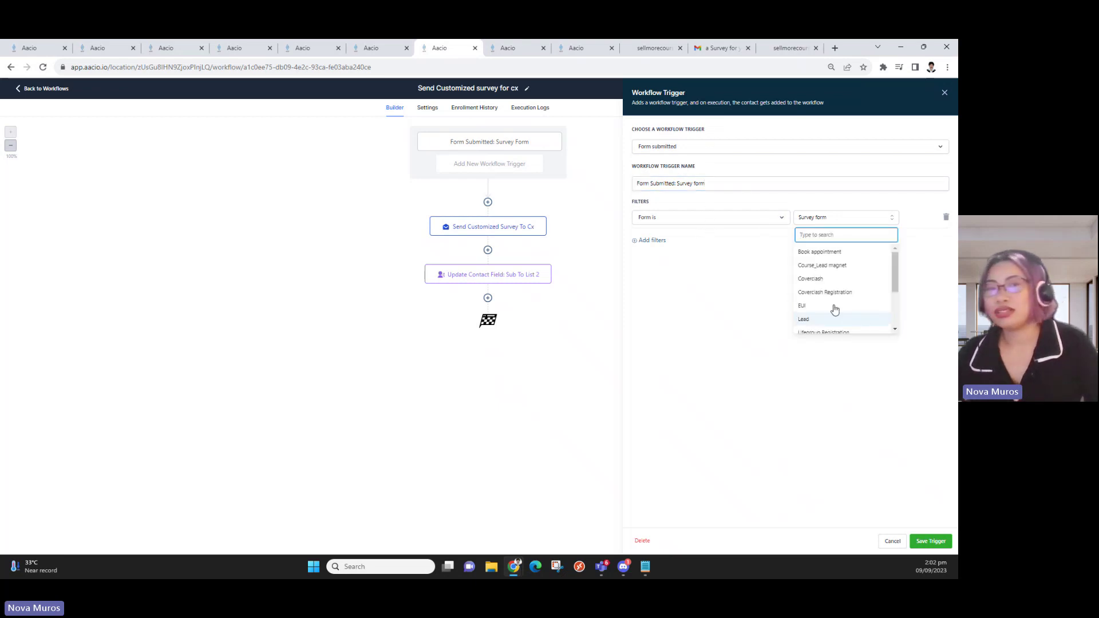
click(747, 395)
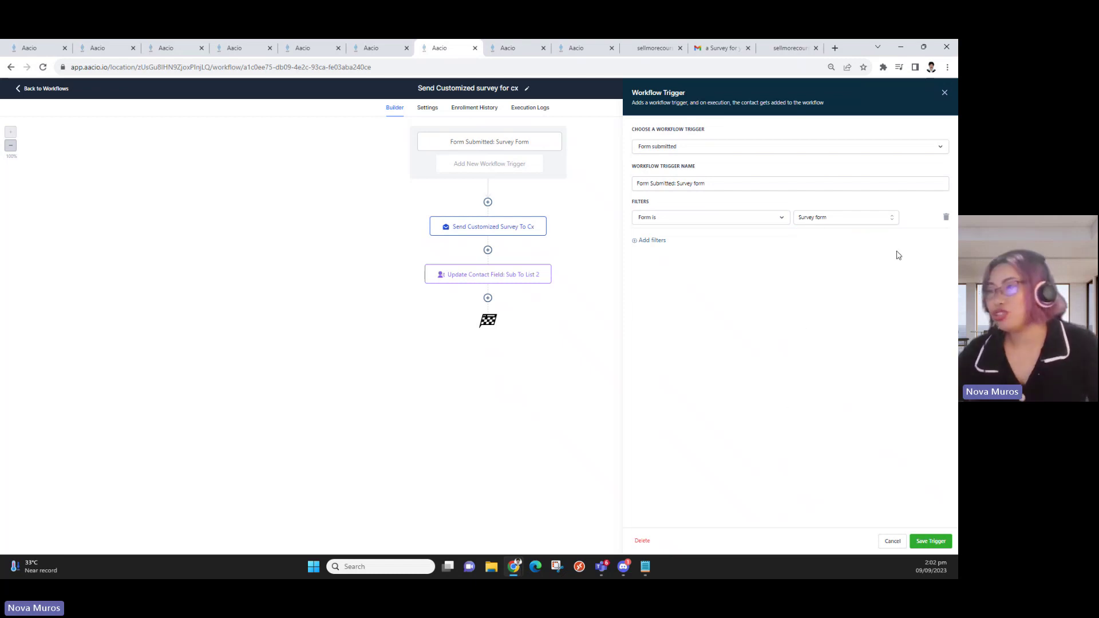
click(491, 275)
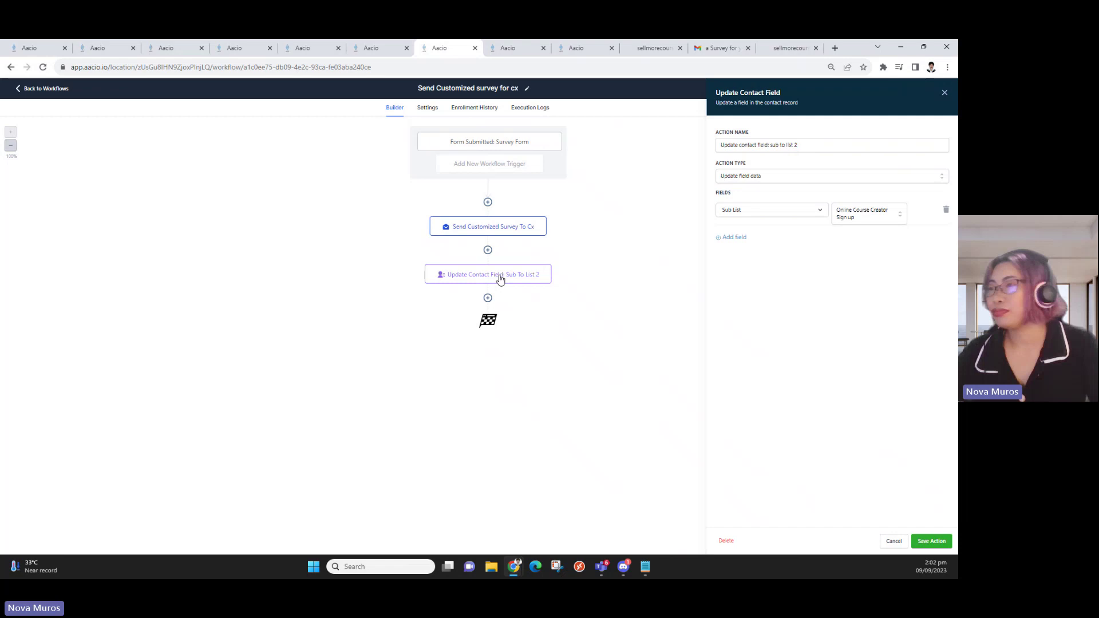
click(486, 237)
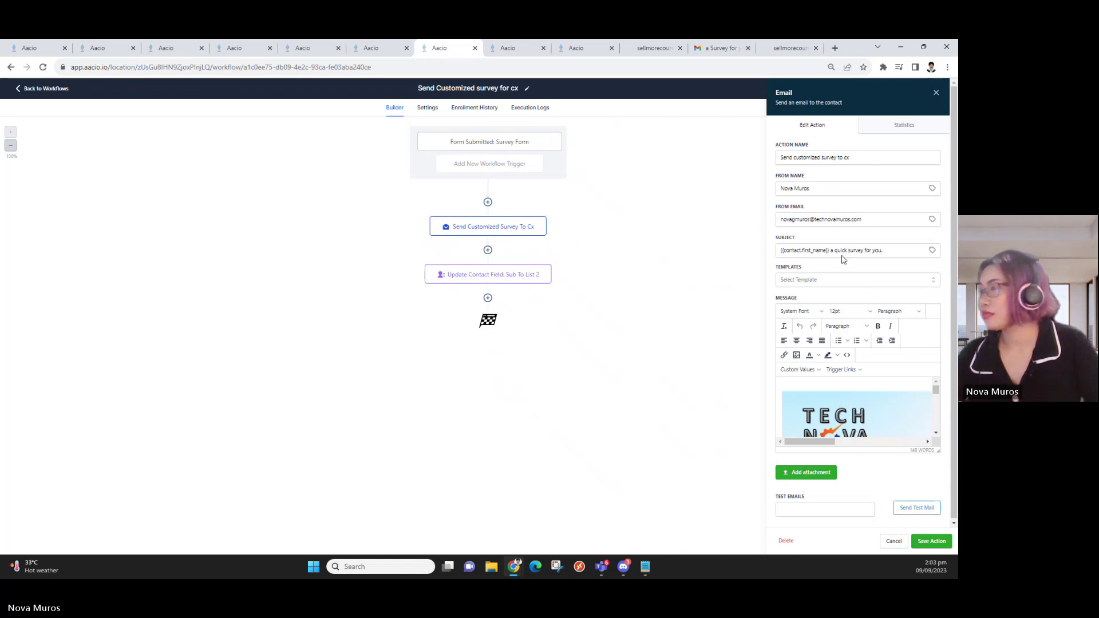
Rewrite the survey email subject to '{{contact.first_name}} Get this customized survey'
drag(896, 250, 834, 250)
key(BackSpace)
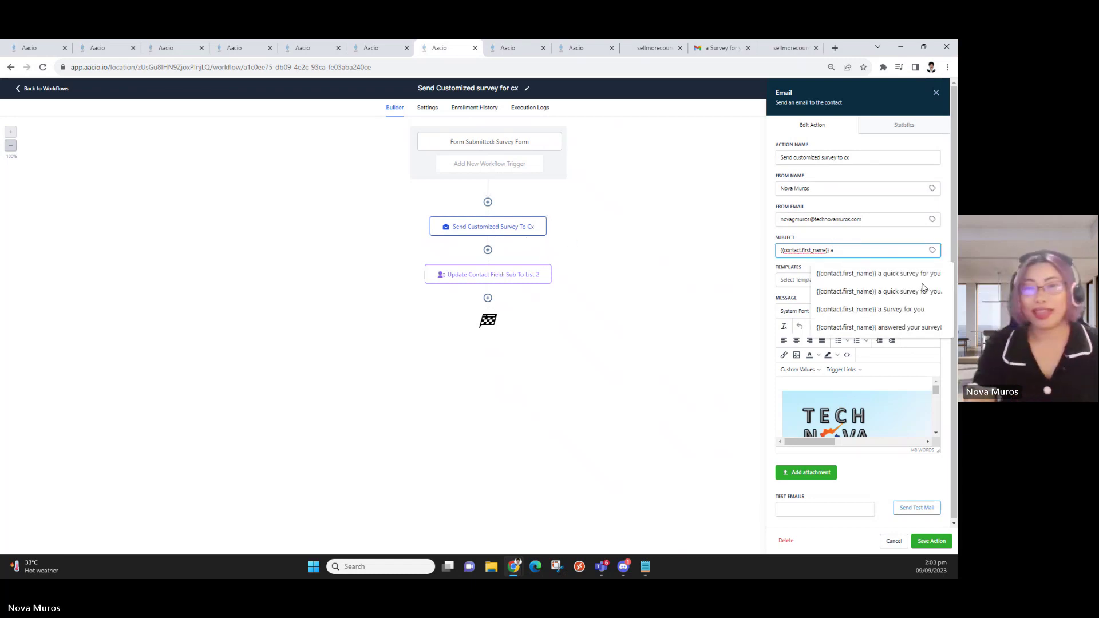
text(T)
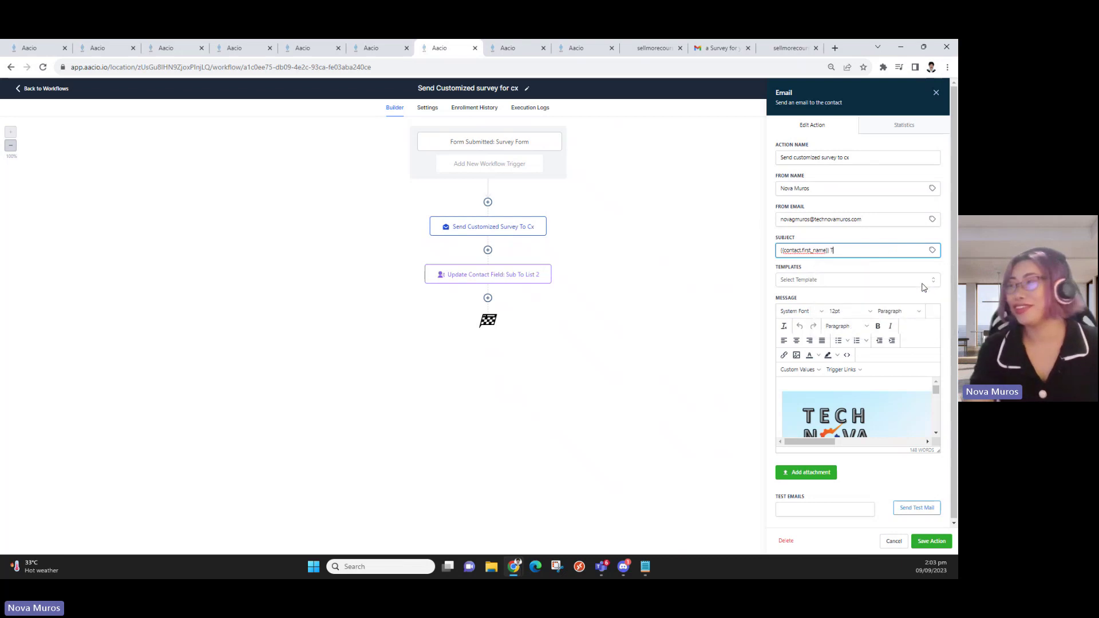
text(his )
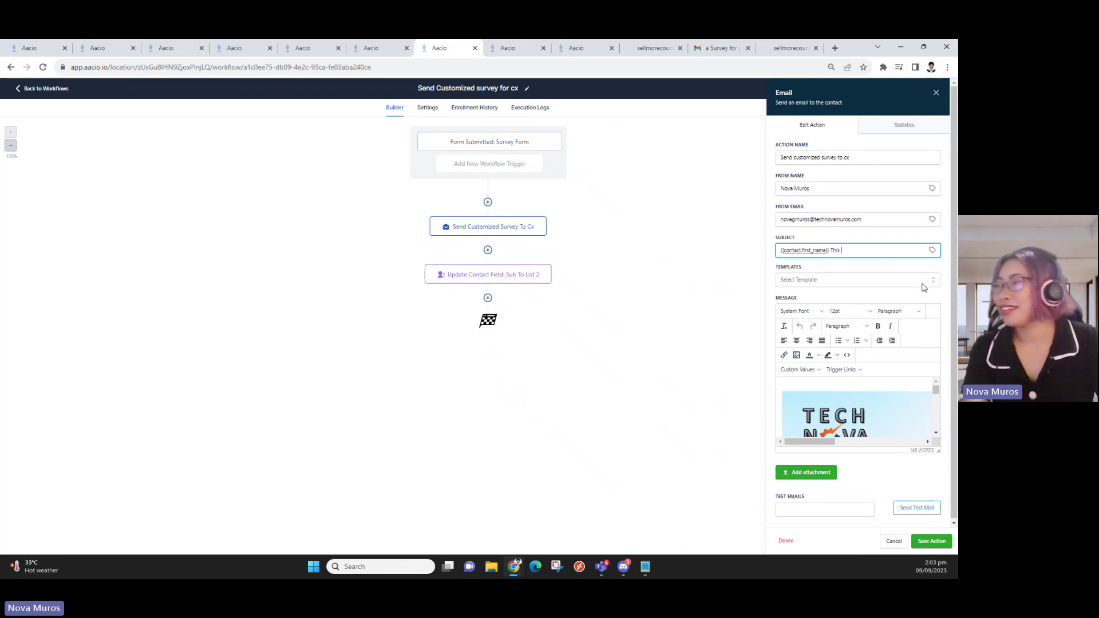
text(is a cuys)
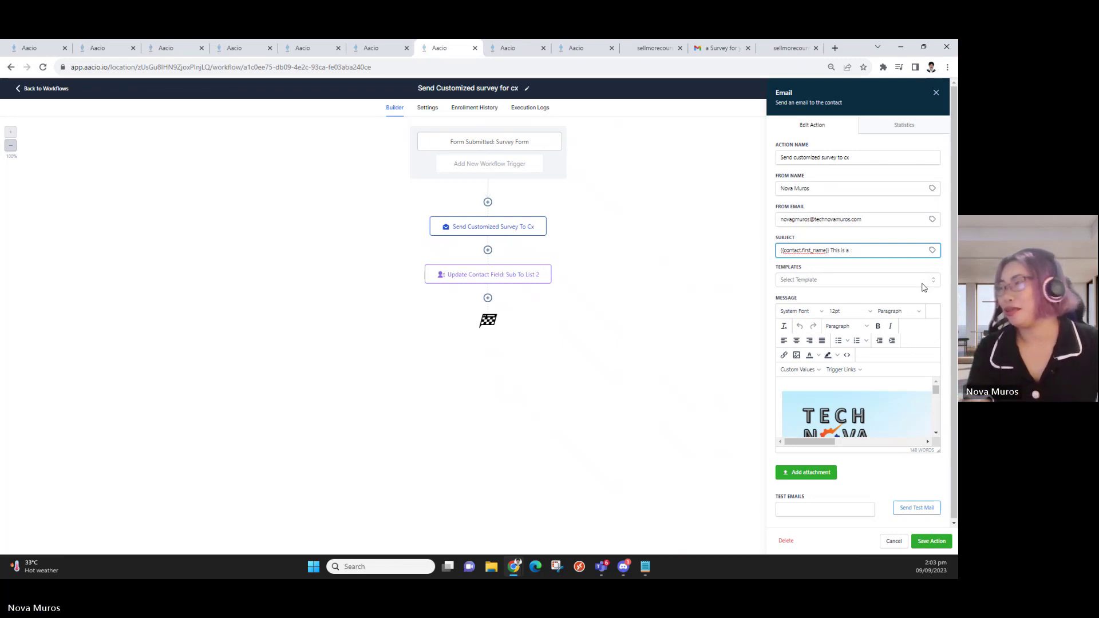
key(BackSpace)
key(BackSpace)
key(BackSpace)
key(BackSpace)
key(BackSpace)
key(BackSpace)
key(BackSpace)
key(BackSpace)
key(BackSpace)
key(BackSpace)
text(Dow)
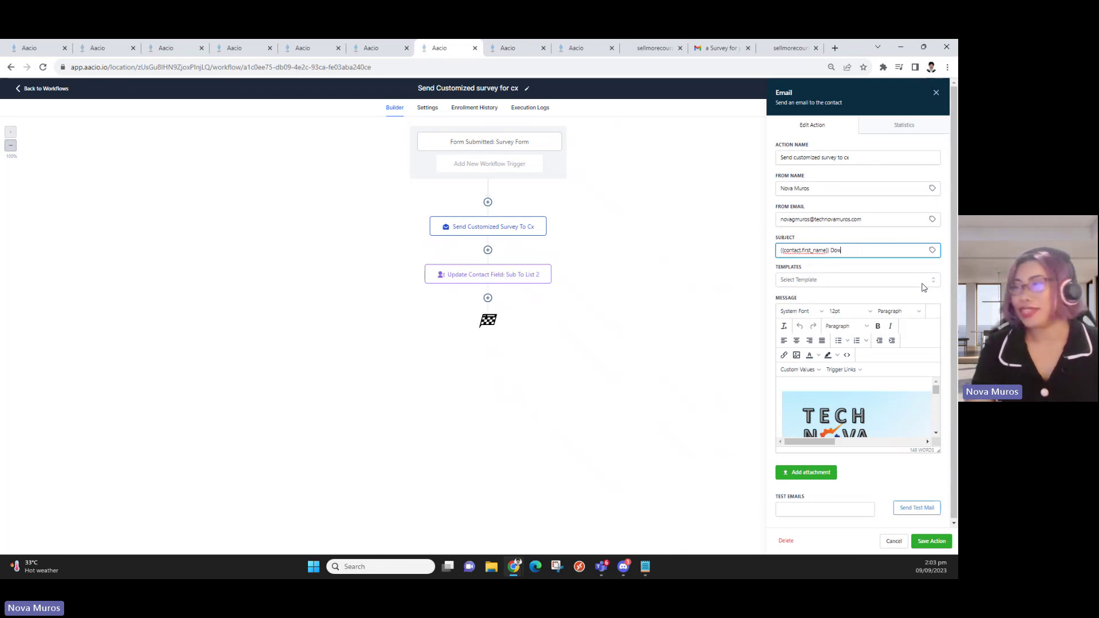
text(nload)
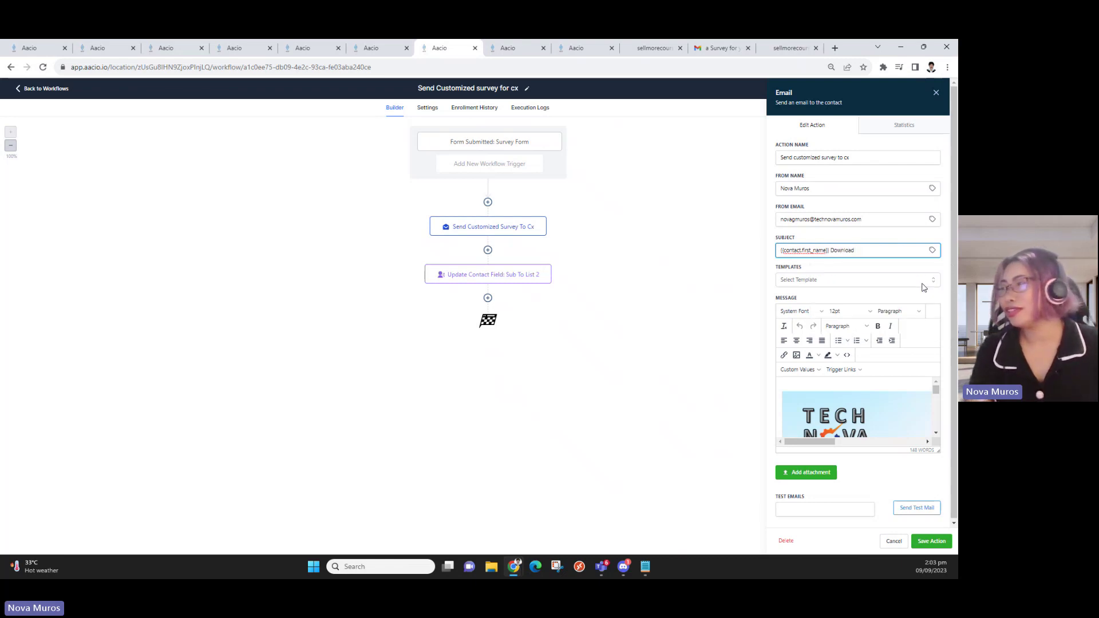
text( this custome)
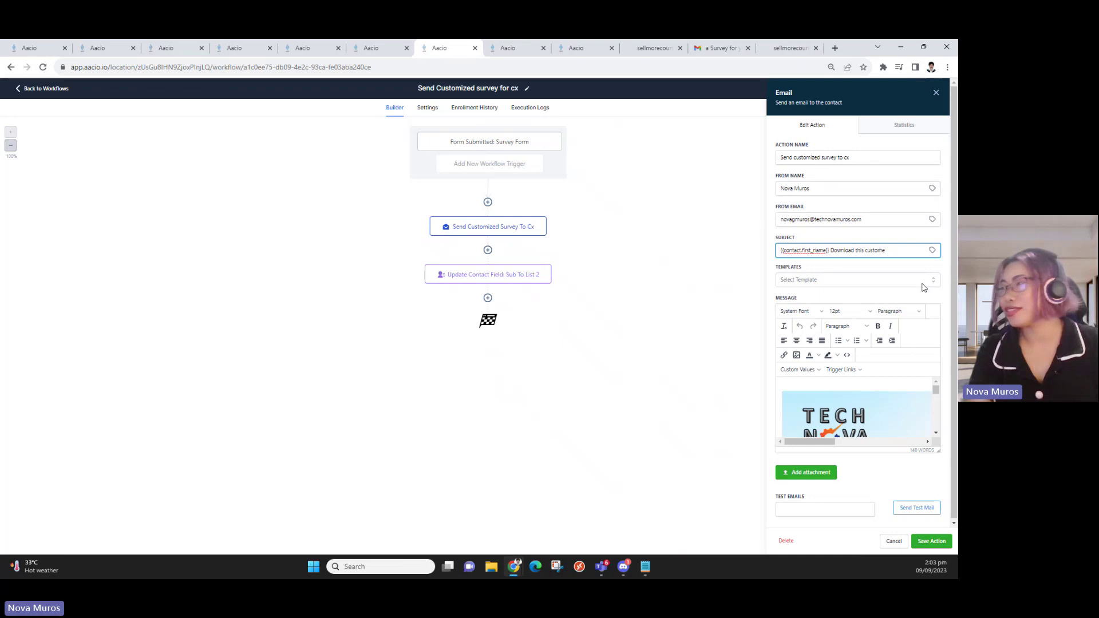
text(red surve)
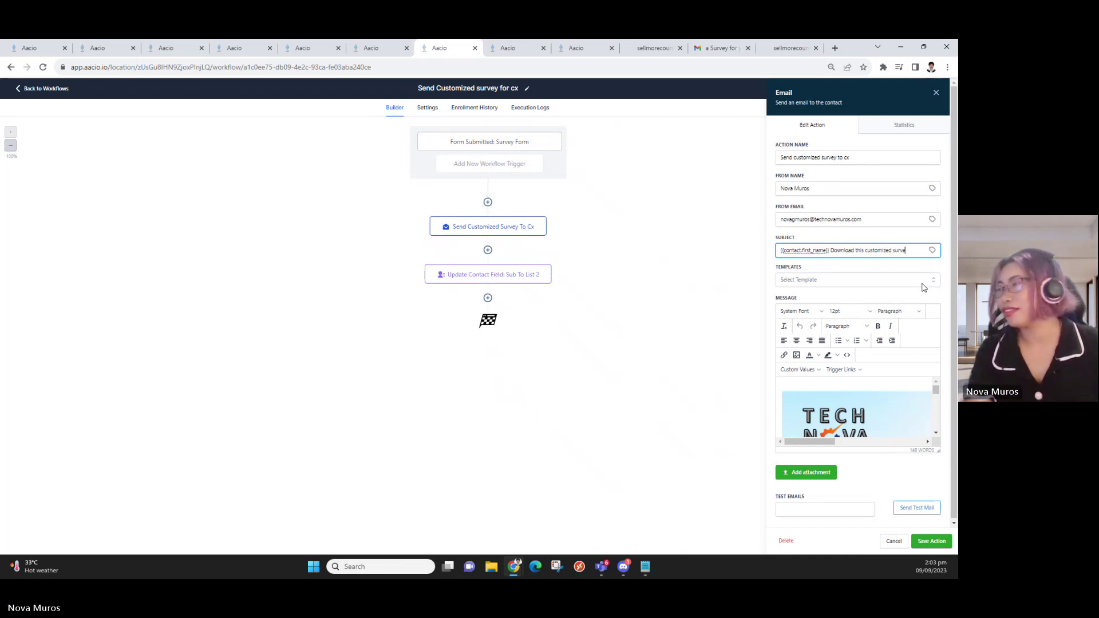
text(y)
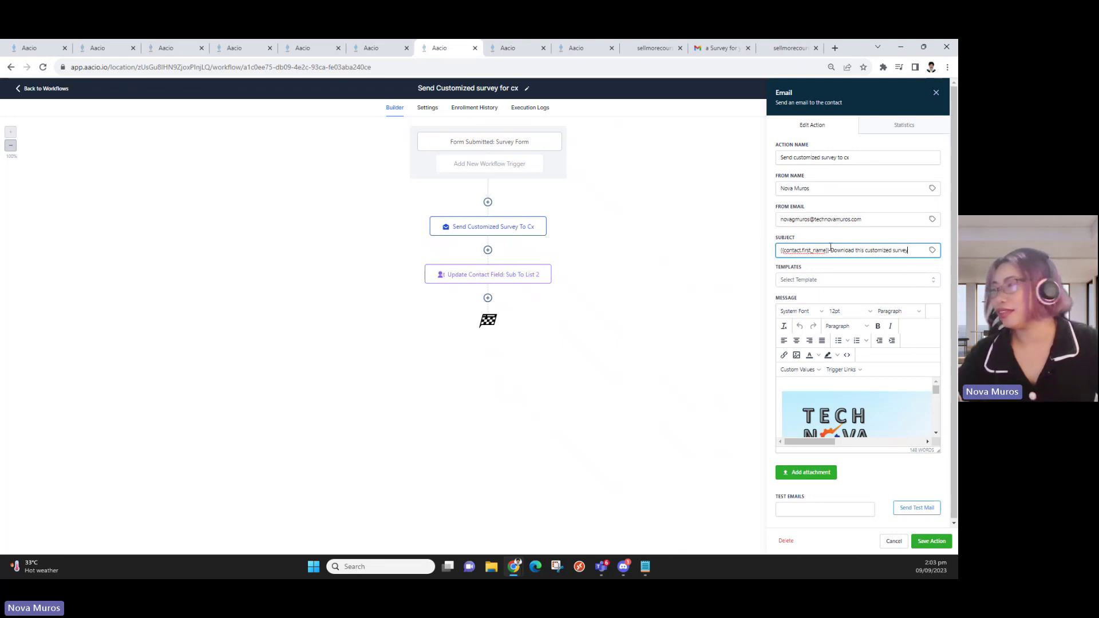
double_click(846, 251)
text(Get)
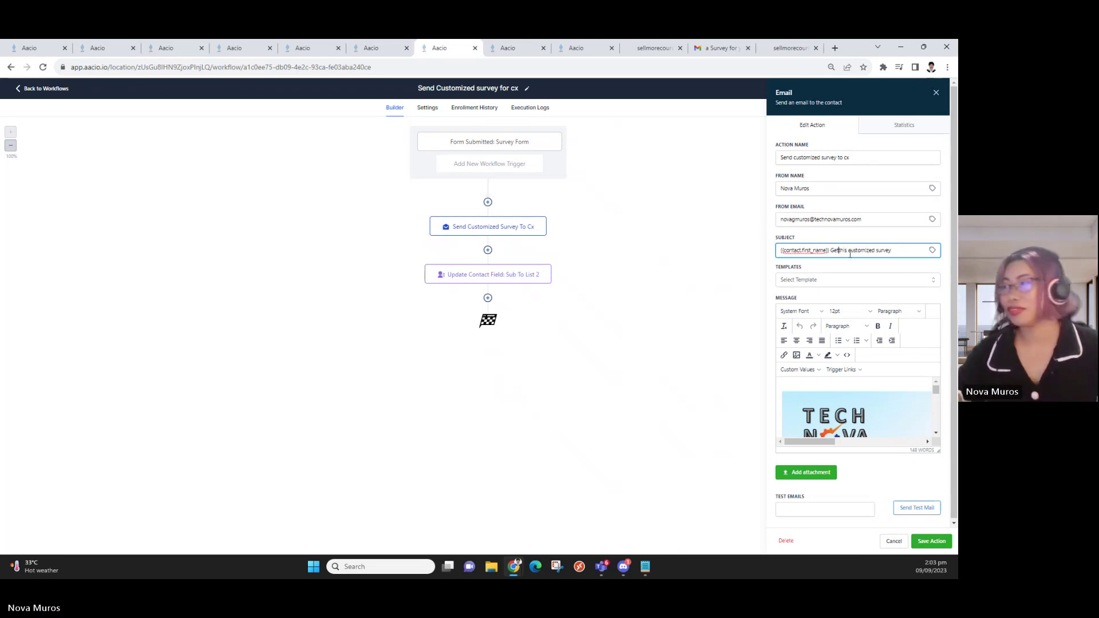
scroll(873, 409, down, 5)
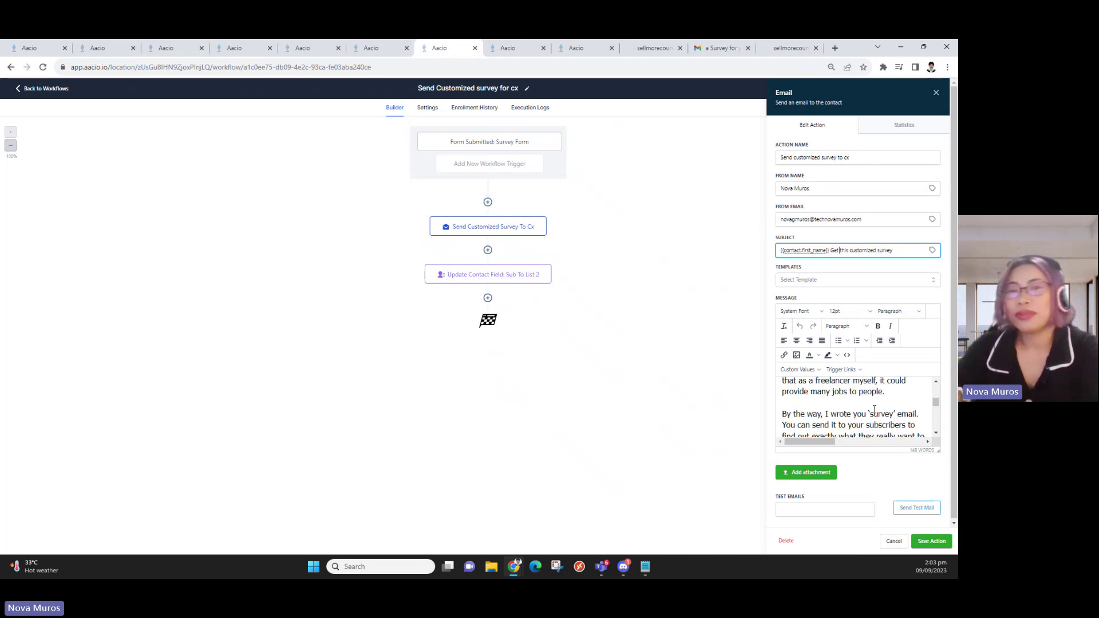
scroll(859, 407, up, 3)
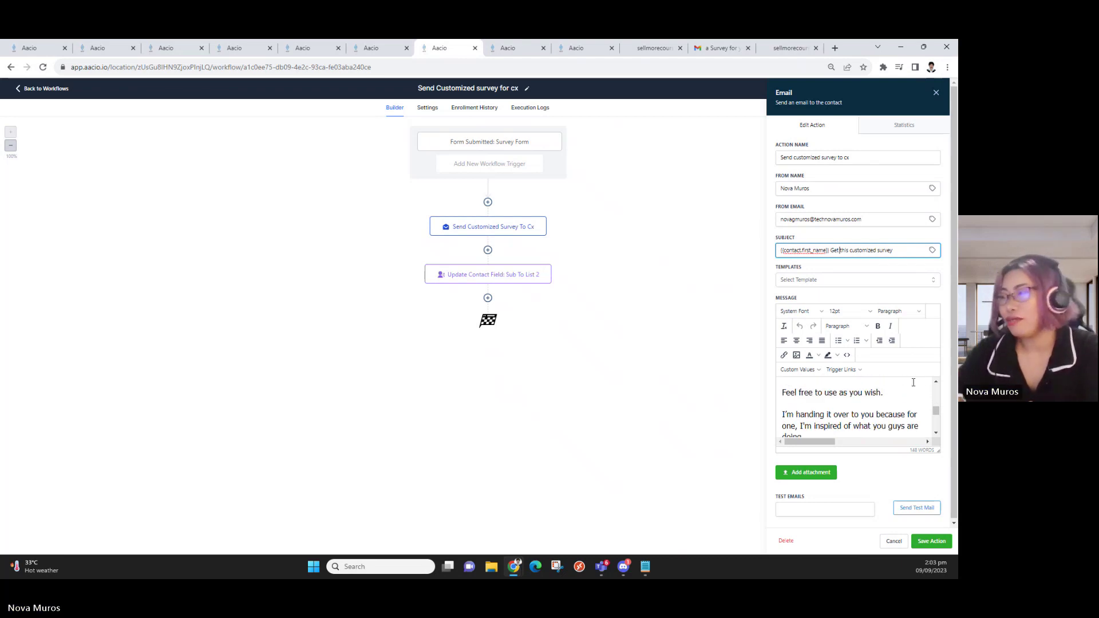
scroll(836, 424, down, 3)
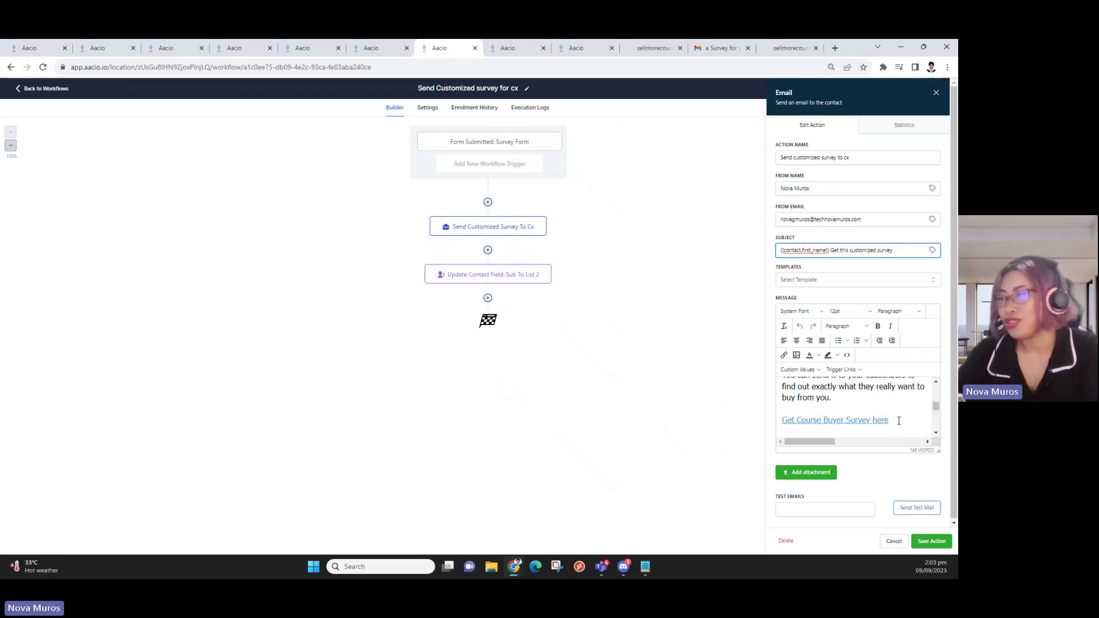
Test-send the customized survey email to the test inbox address and switch to Gmail
click(872, 513)
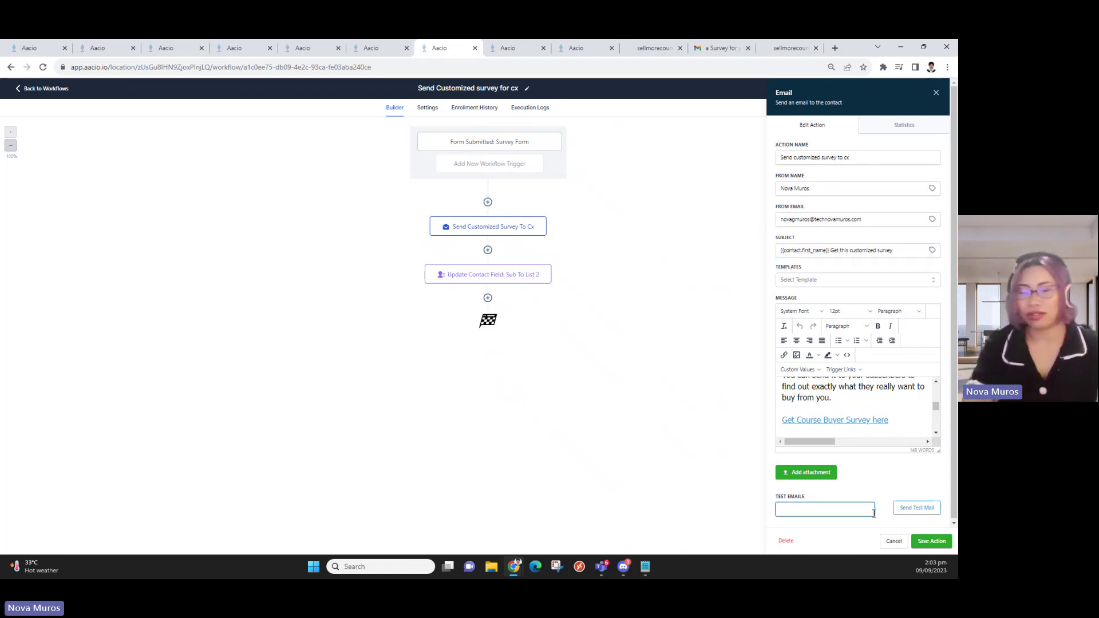
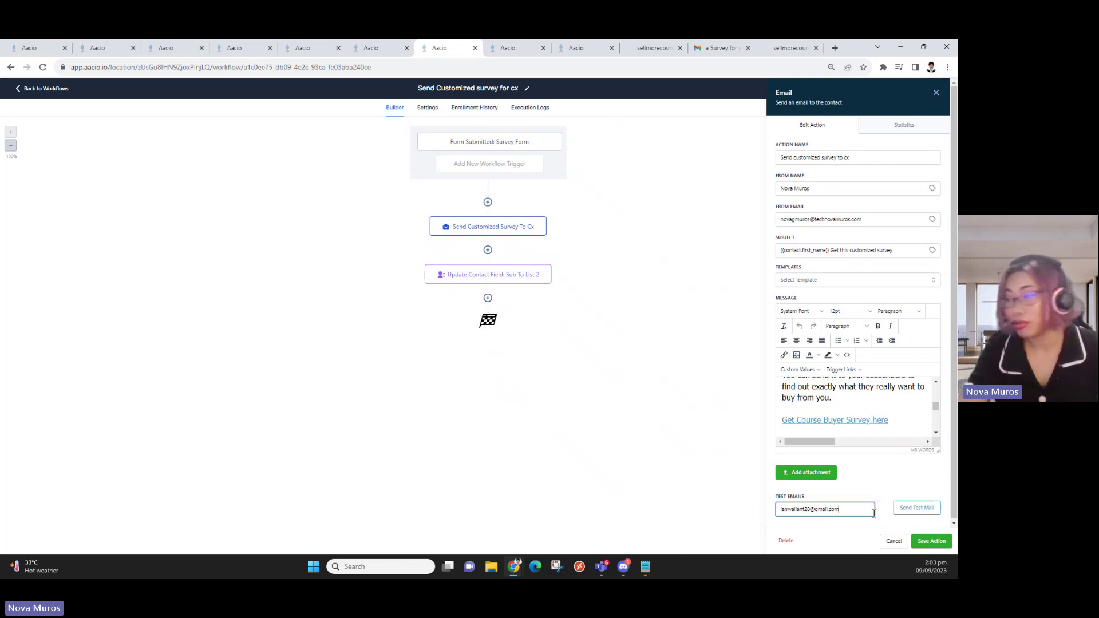
click(920, 509)
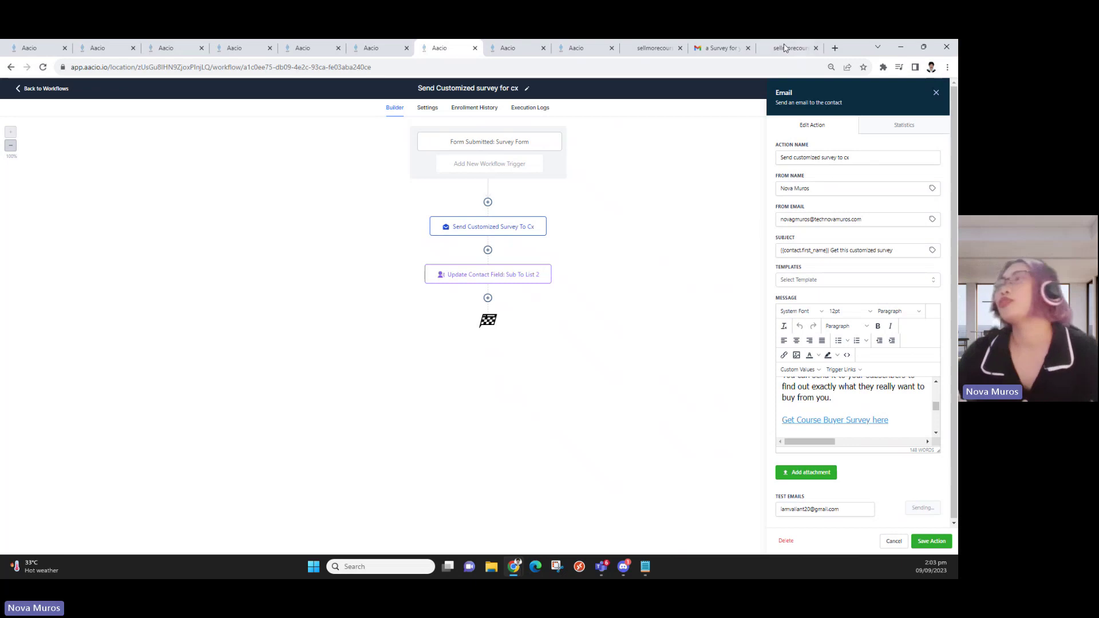
click(722, 47)
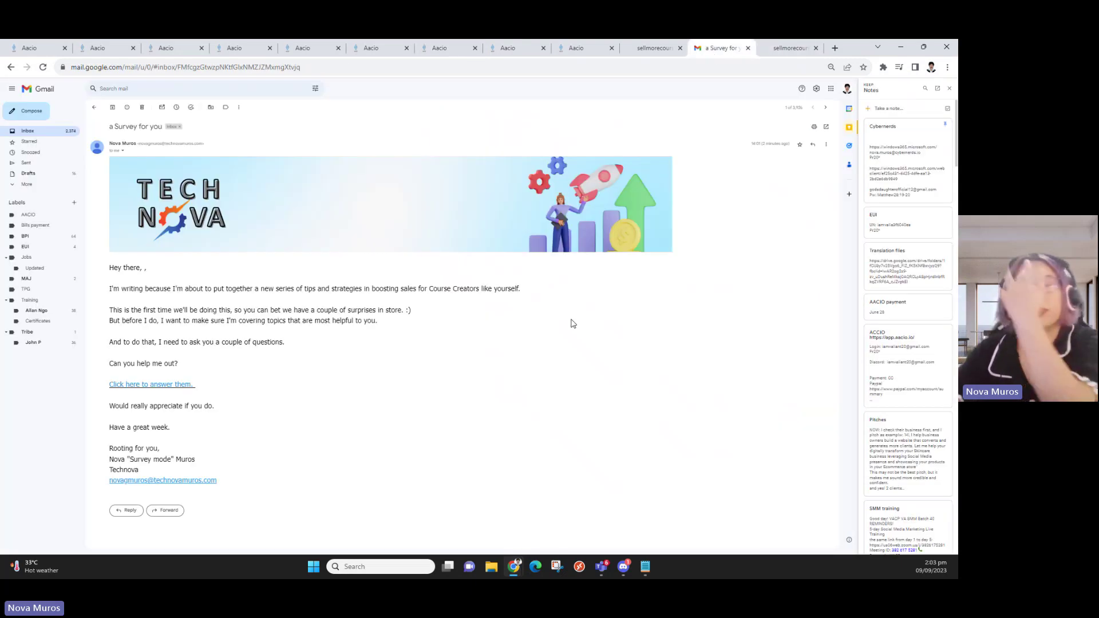
Open the received 'Get this customized survey' email from the Gmail inbox
click(96, 108)
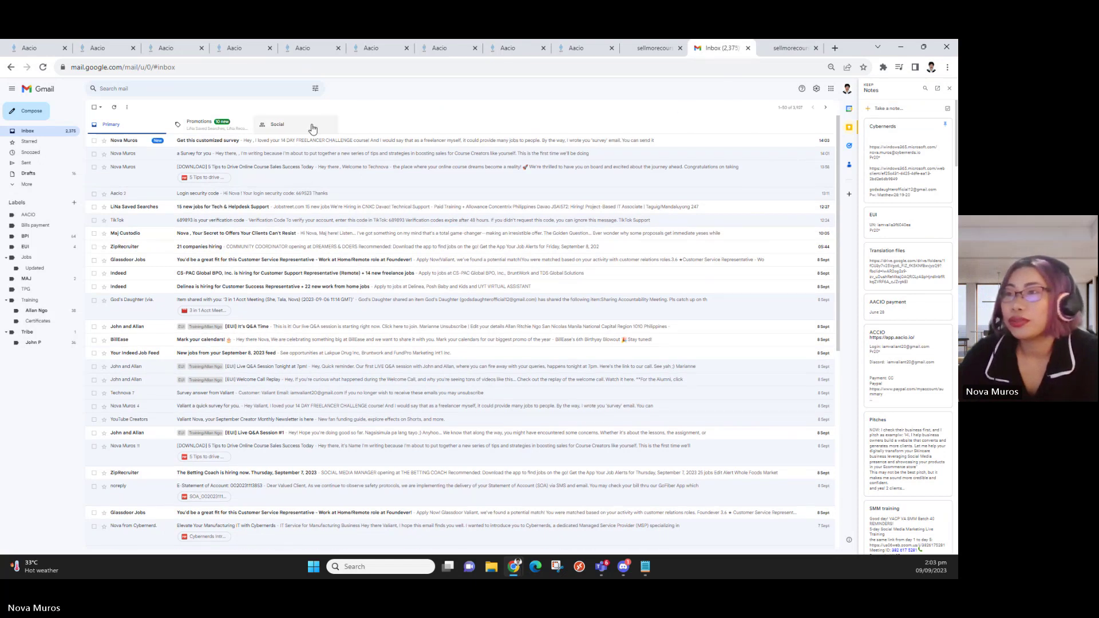
click(285, 143)
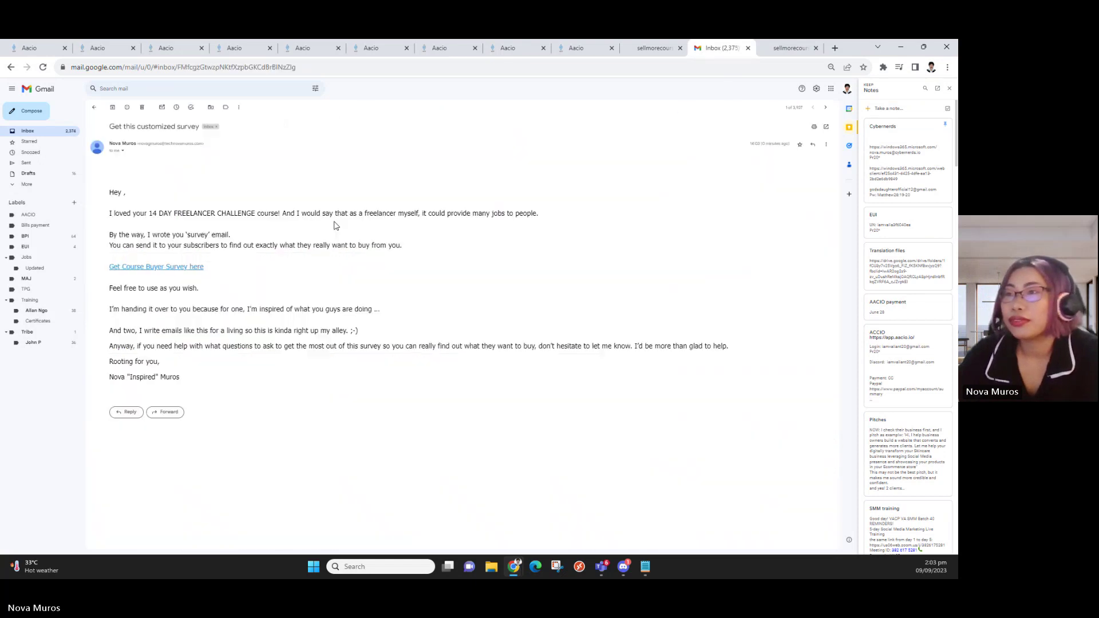
click(653, 48)
click(567, 49)
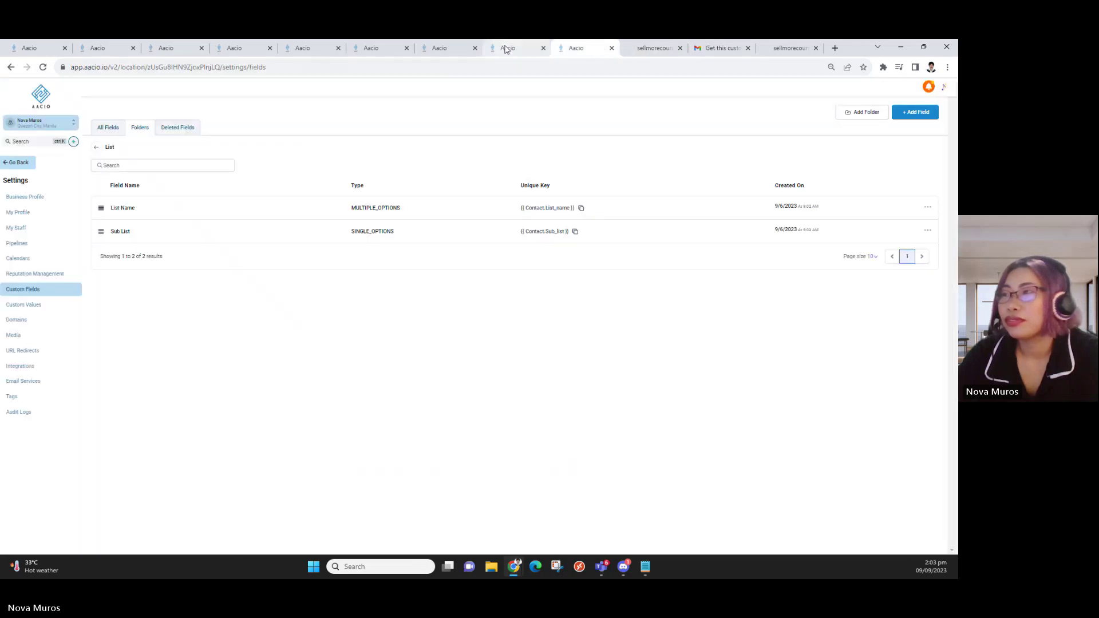
click(444, 48)
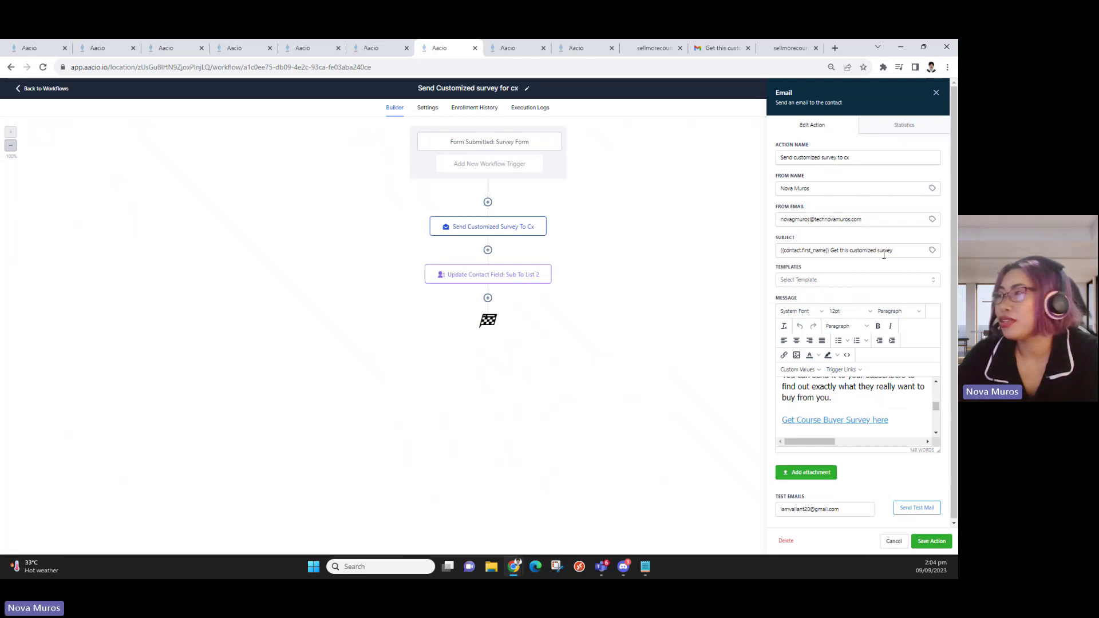
click(735, 48)
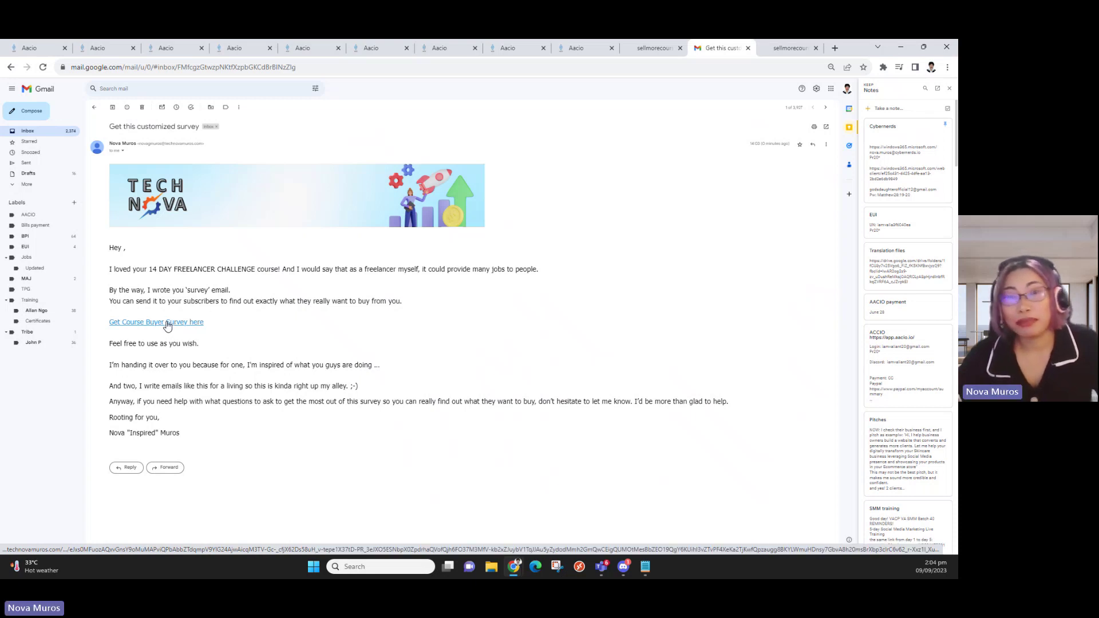
Open the 'Get Course Buyer Survey here' link in a new tab and switch to the PDF
click(167, 324)
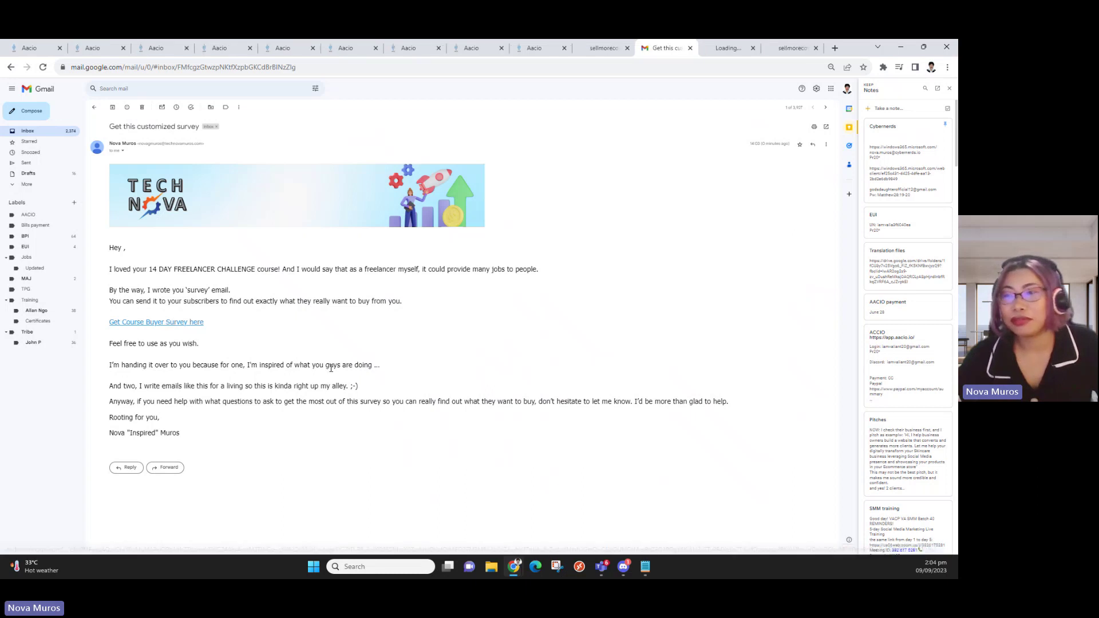
key(ctrl+Tab)
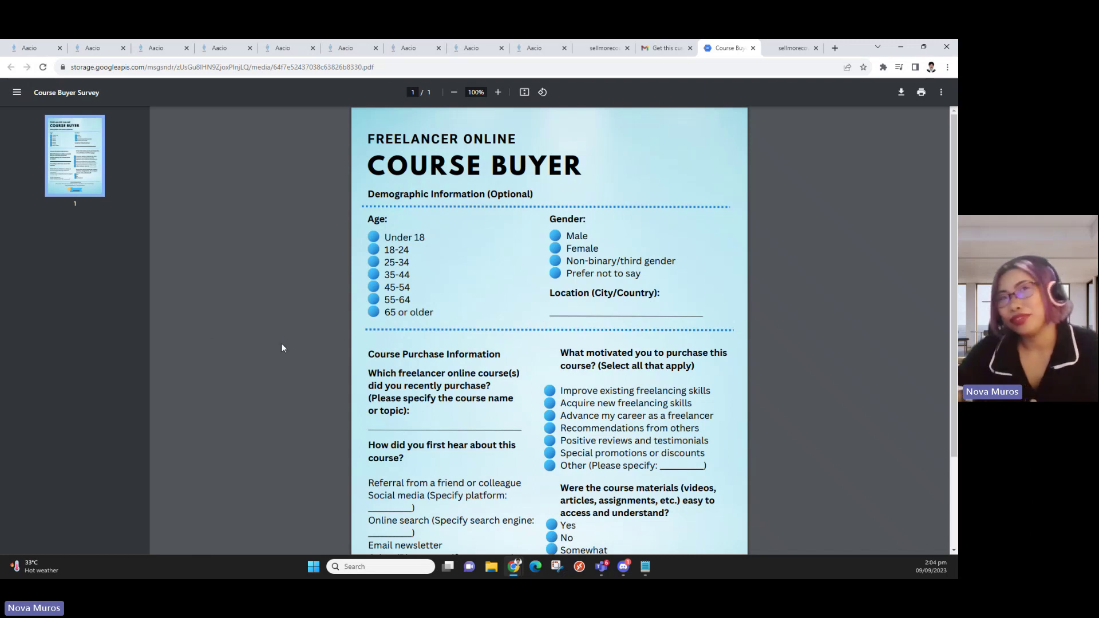
Browse the media library's EUI Course Creator and Icons folders from Settings > Media, then close it
click(90, 46)
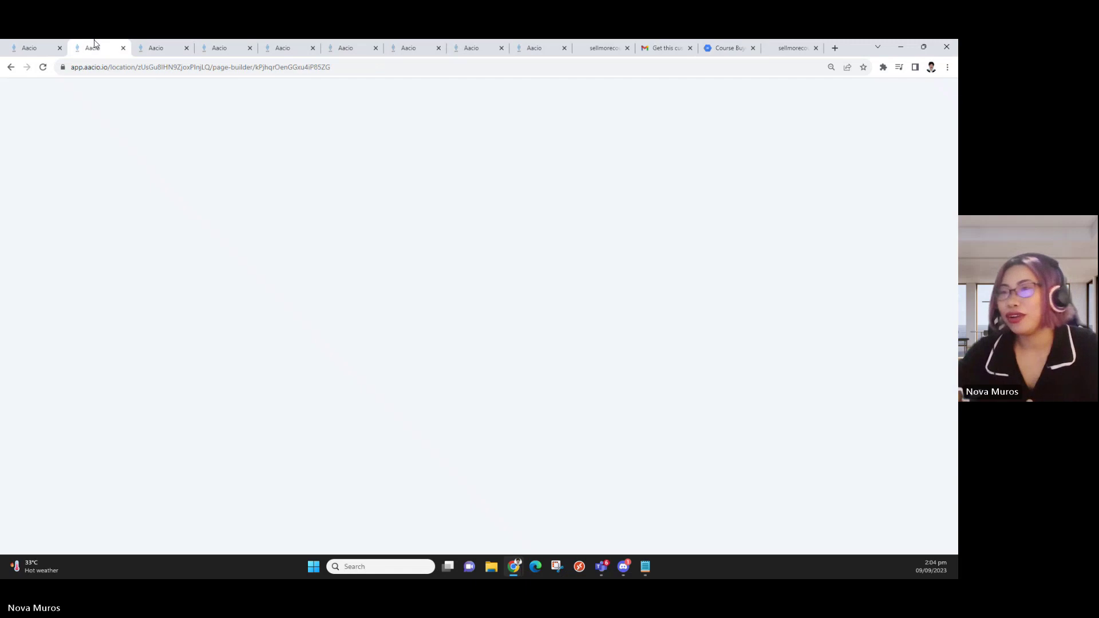
click(43, 48)
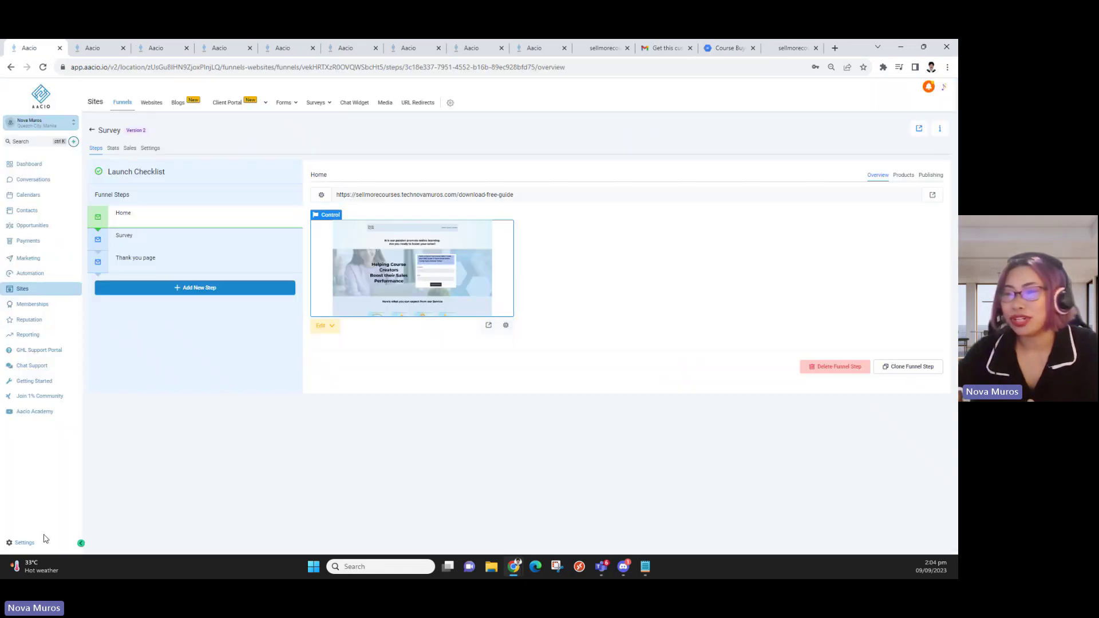
click(36, 544)
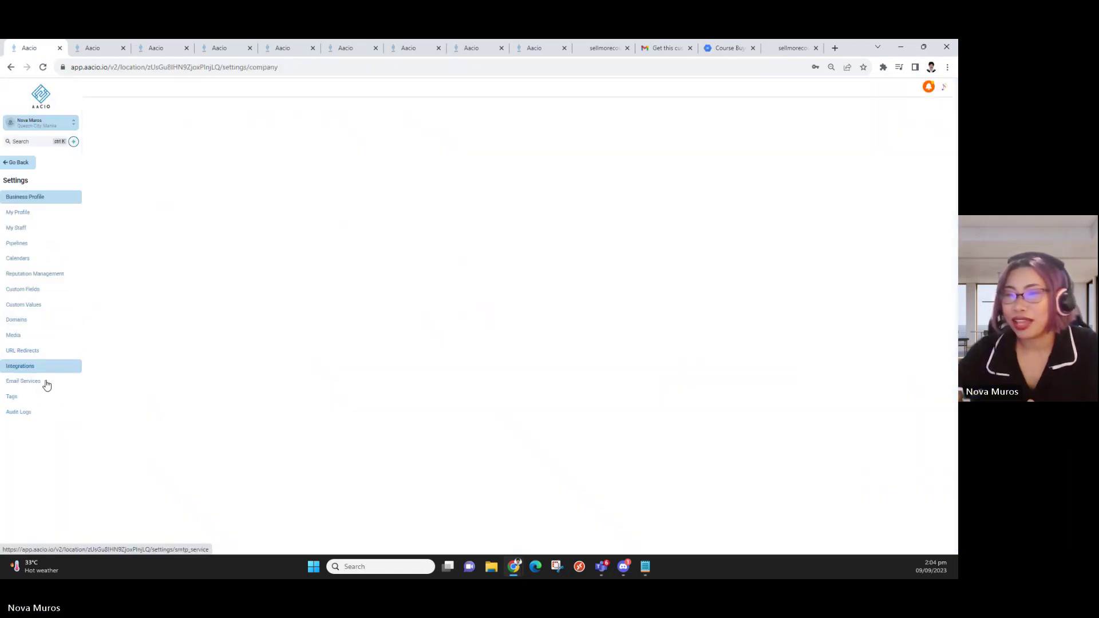
click(17, 335)
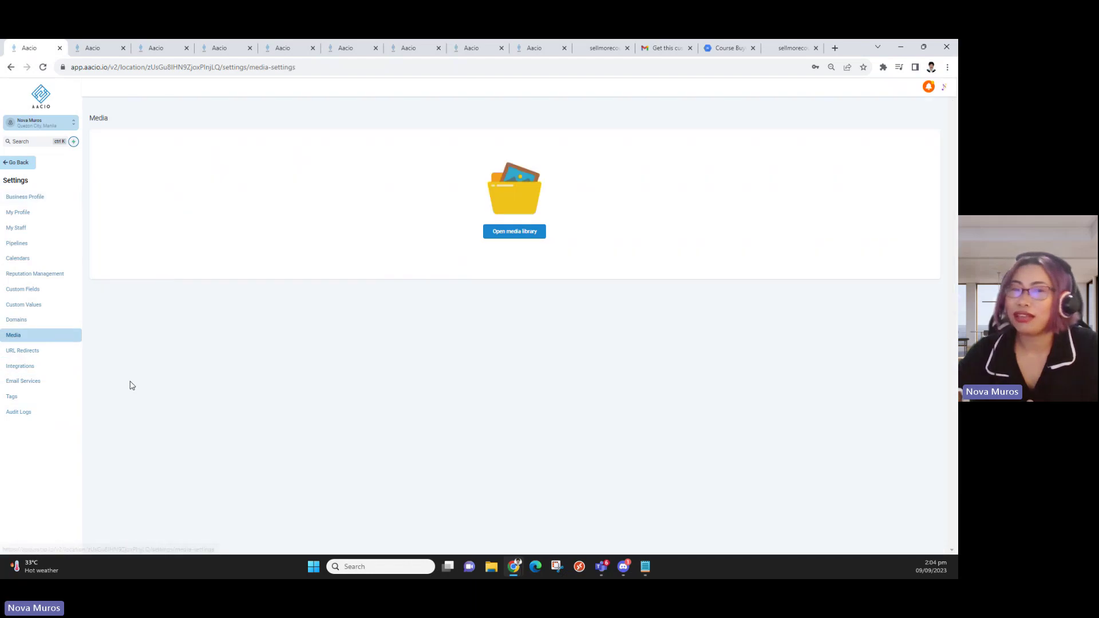
click(499, 231)
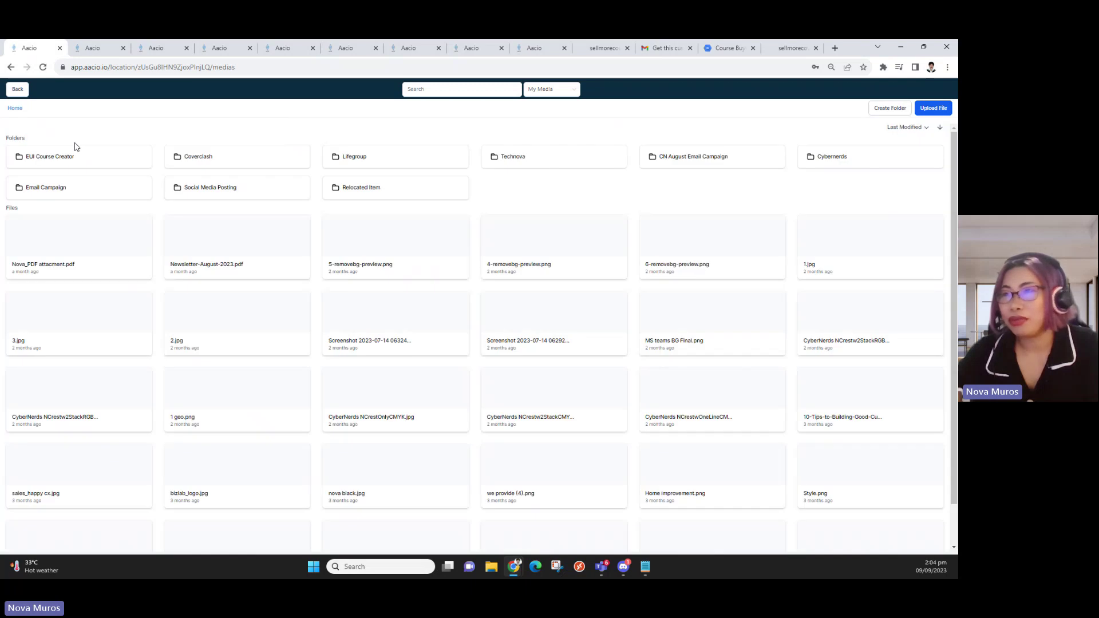
click(101, 157)
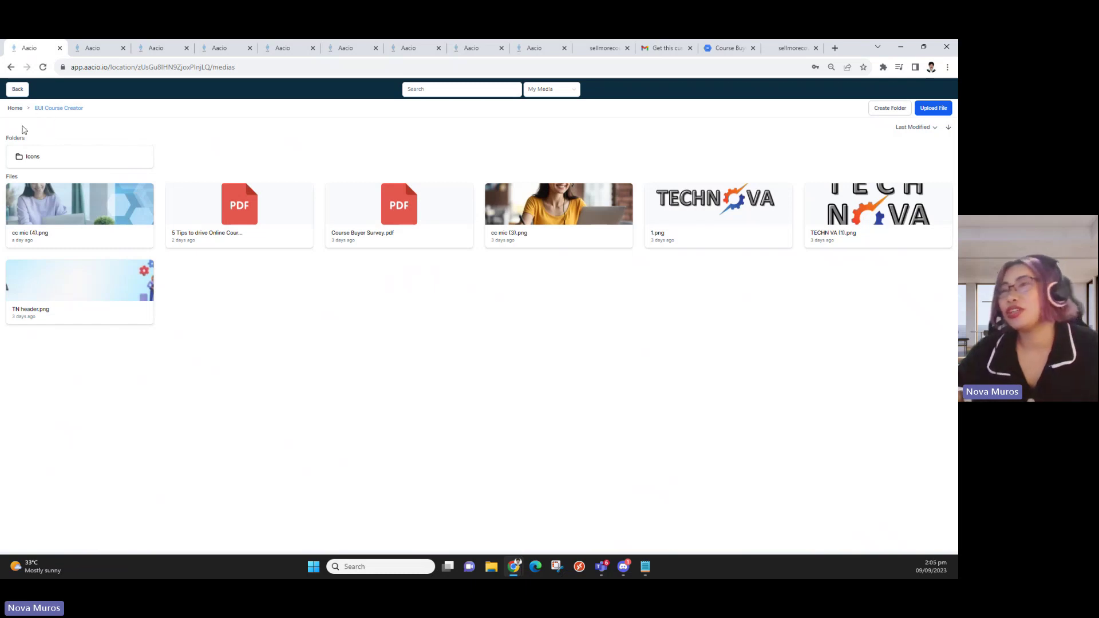
click(67, 168)
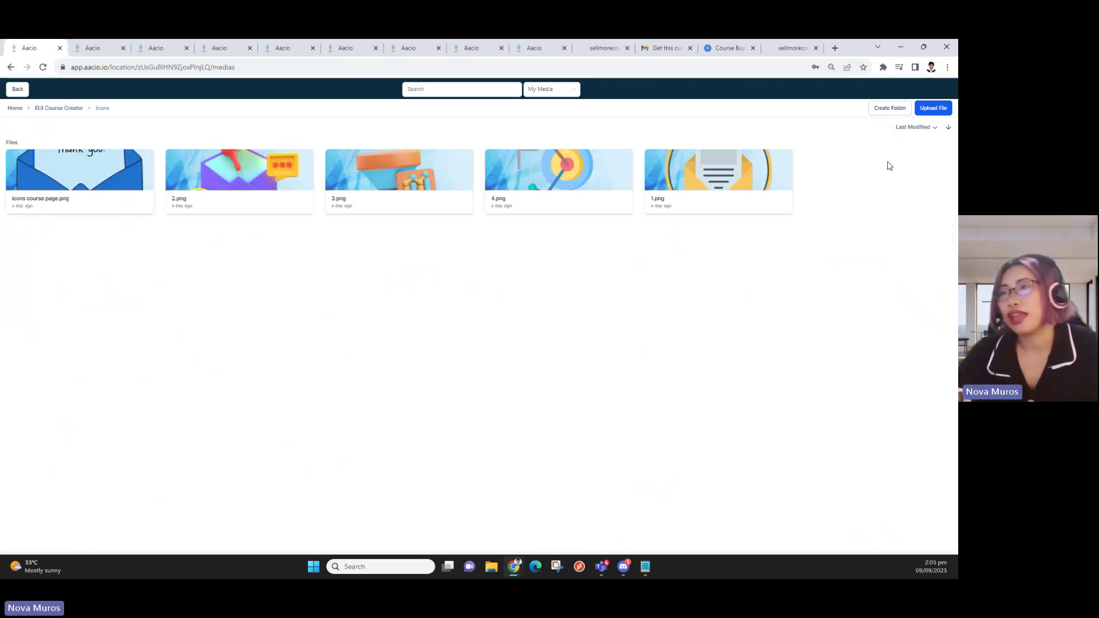
click(18, 88)
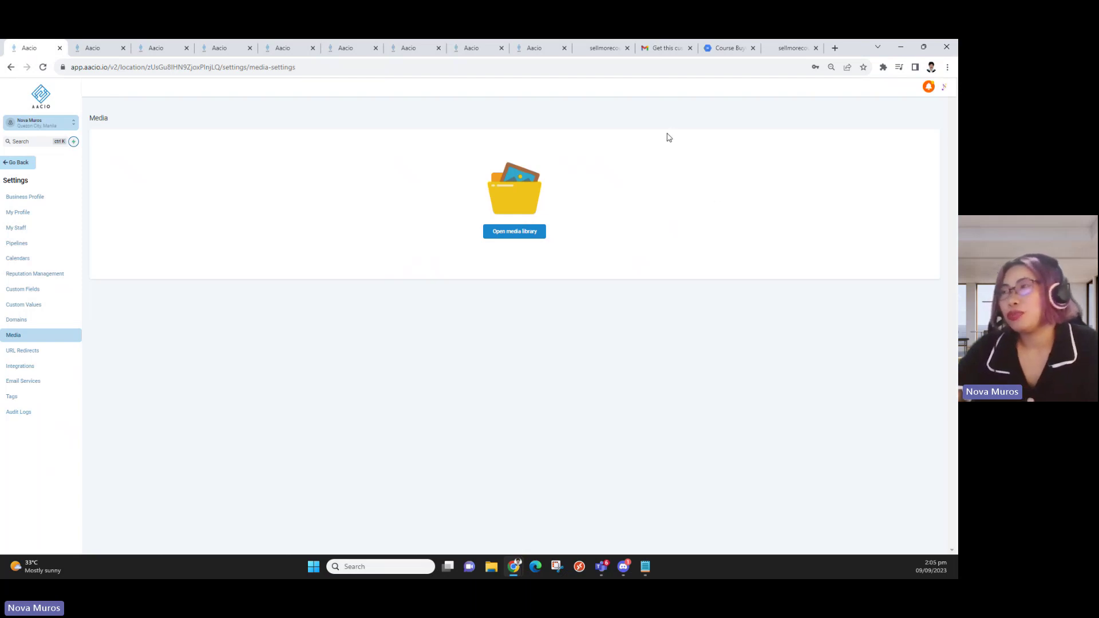
Scroll through the Course Buyer Survey PDF, then return via Gmail to the Aacio survey email editor
click(726, 48)
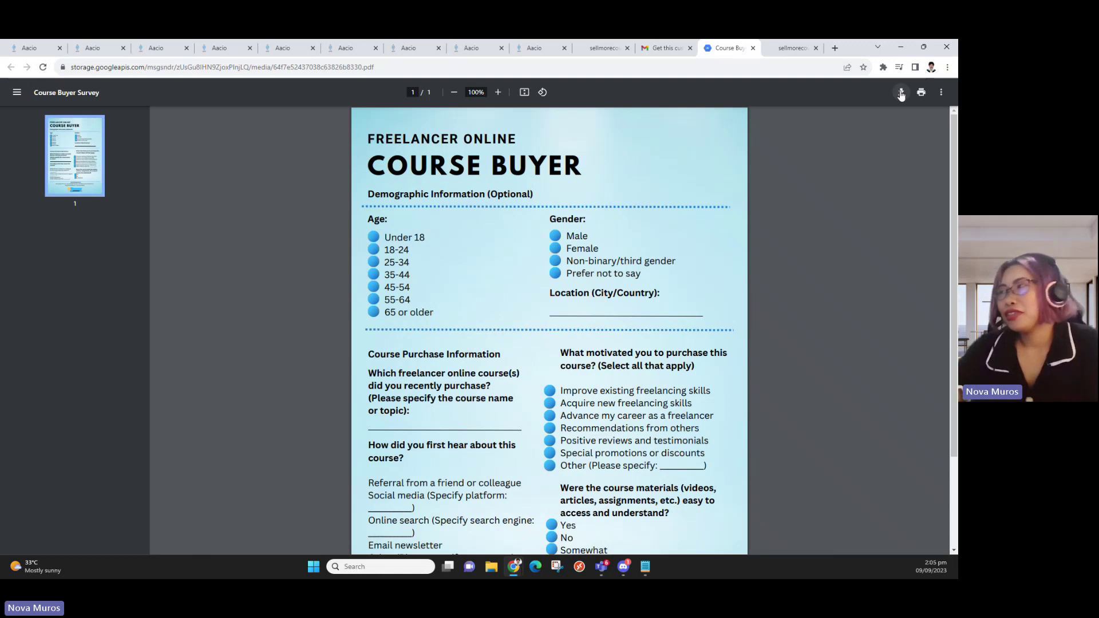
scroll(867, 175, down, 2)
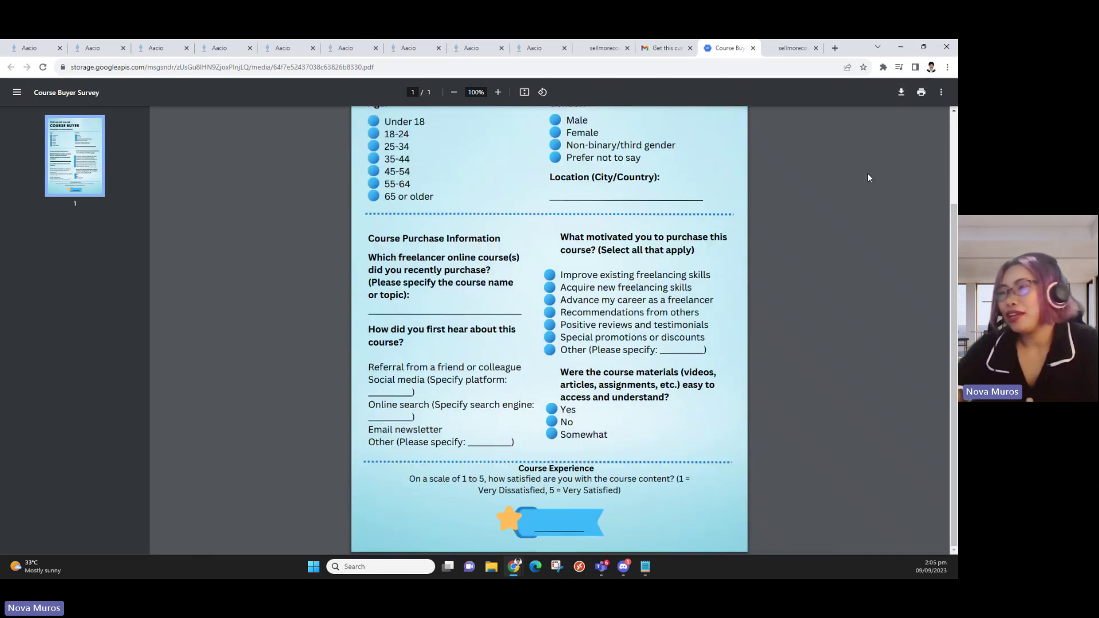
scroll(867, 177, up, 2)
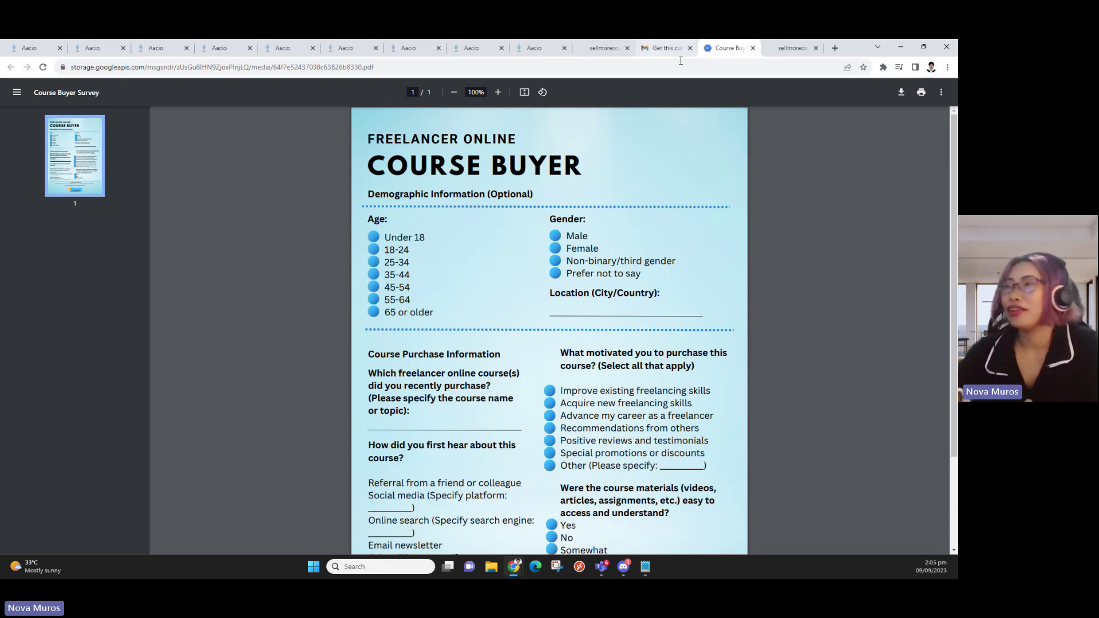
click(659, 47)
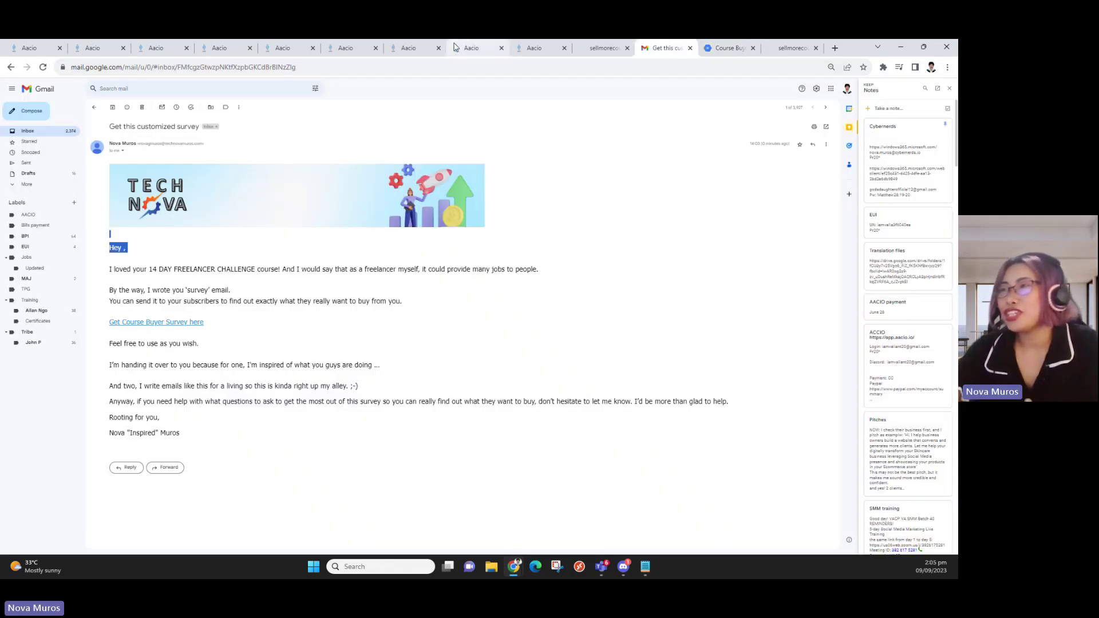
click(483, 52)
click(417, 50)
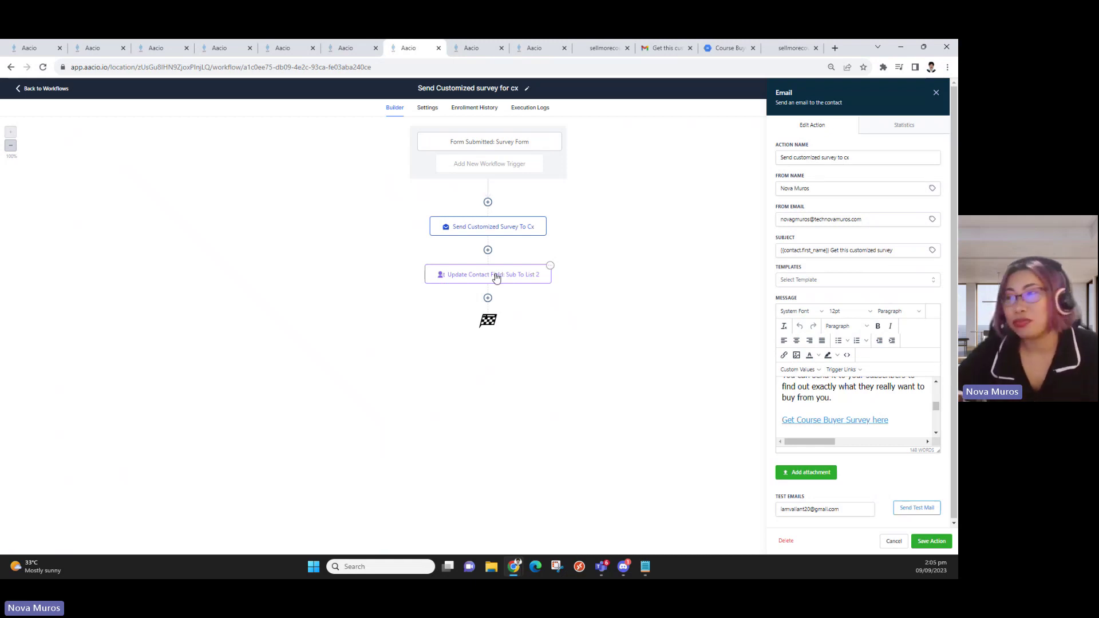
Open the 'Update Contact Field: Sub To List 2' step, which sets Sub List to Online Course Creator Sign up
click(496, 277)
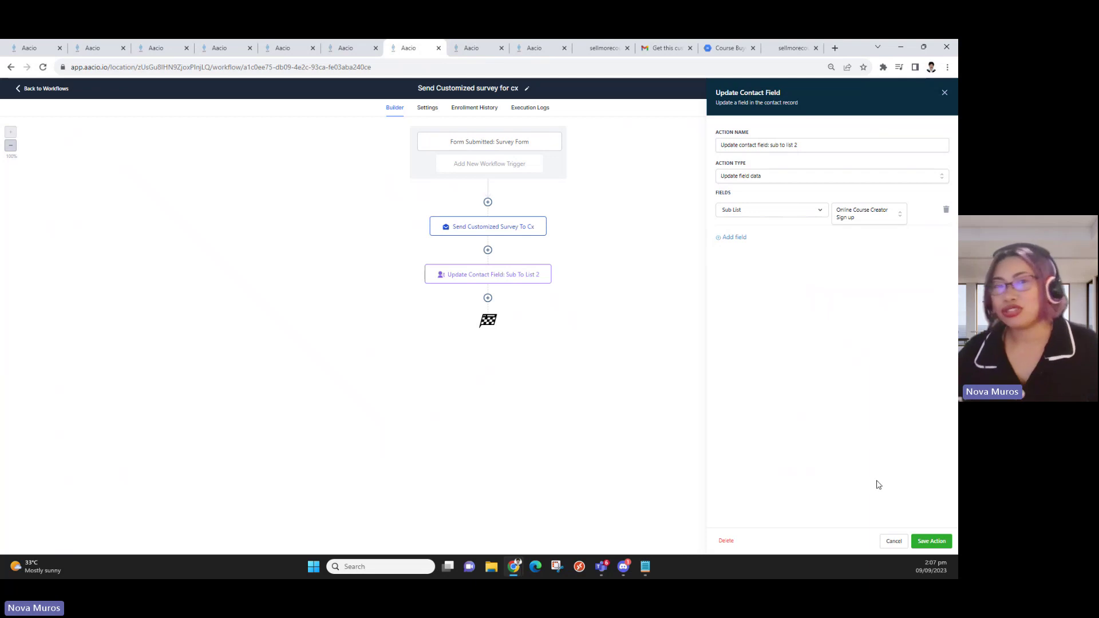
Save the Update Contact Field step, then test-run the workflow on a searched-for test contact
click(930, 542)
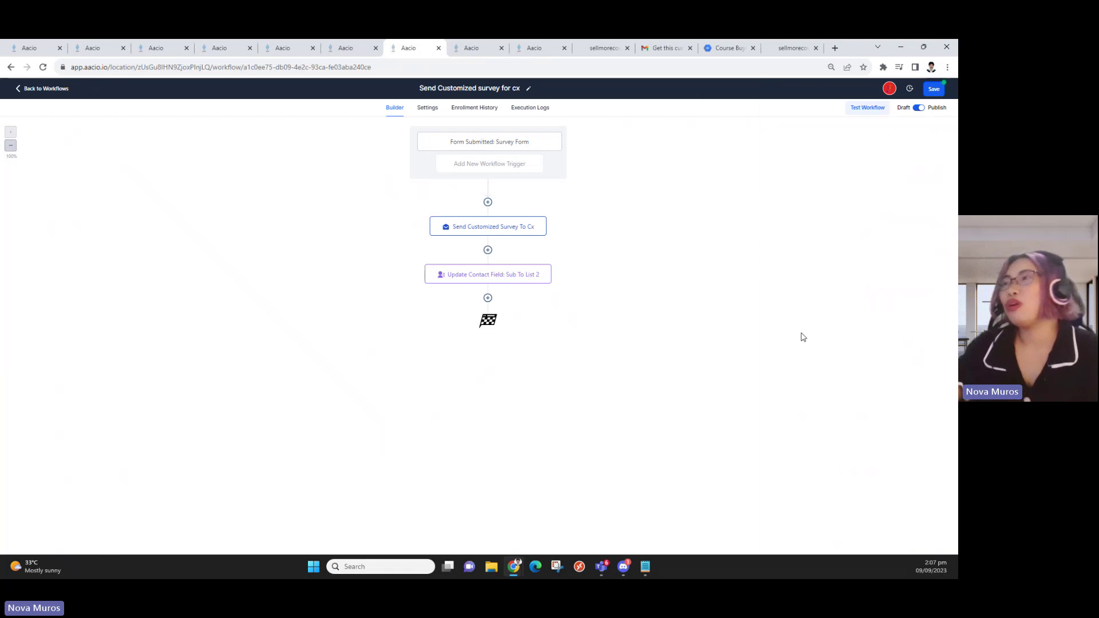
click(866, 107)
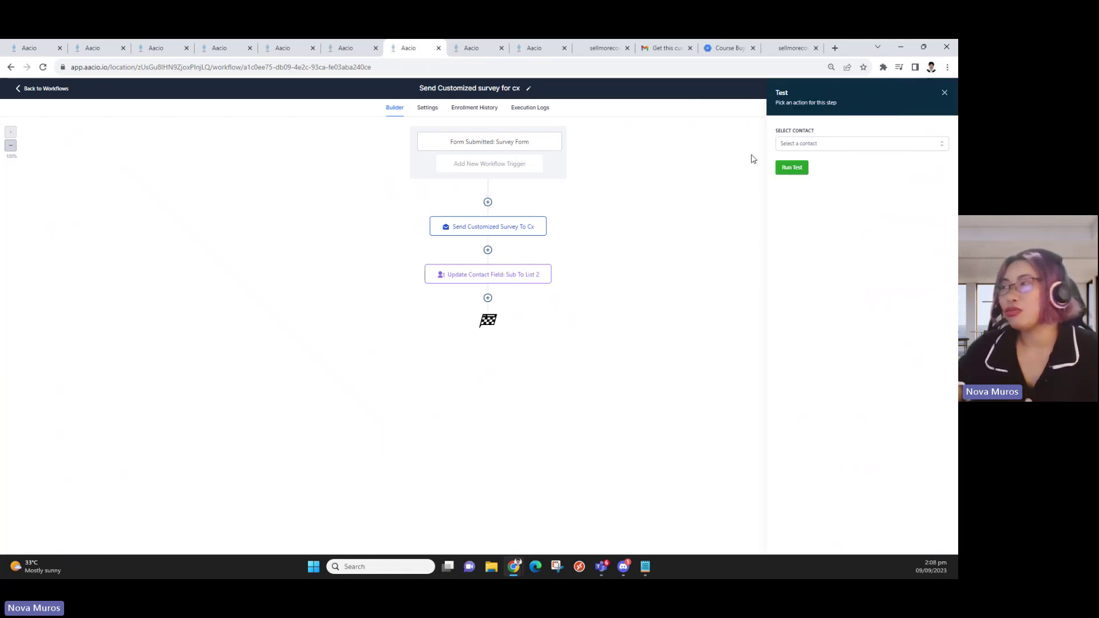
click(841, 143)
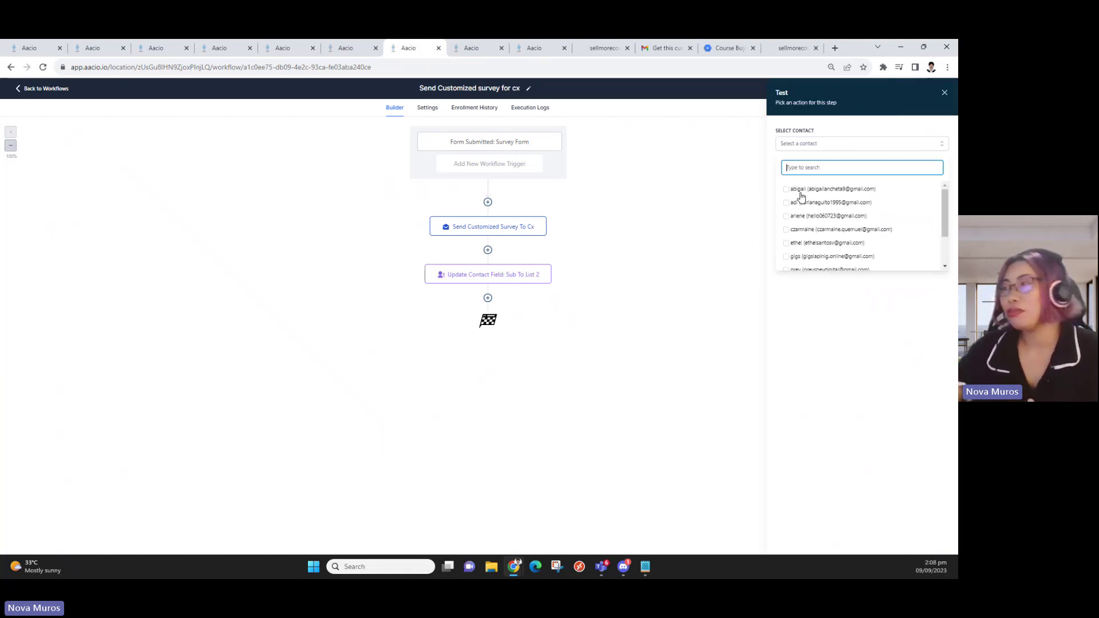
click(722, 205)
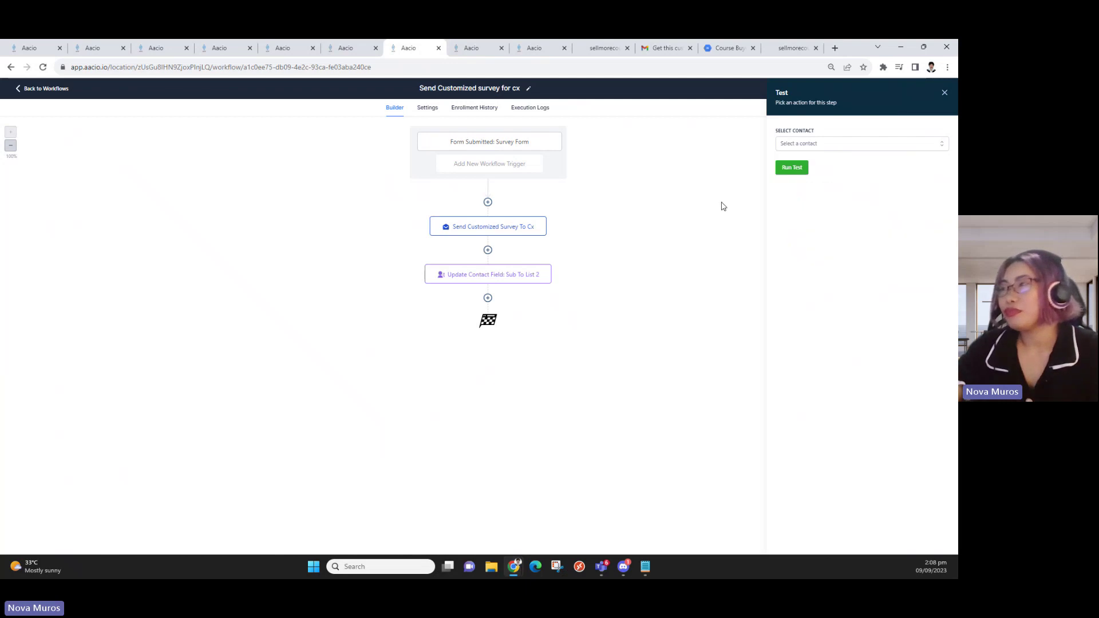
click(816, 143)
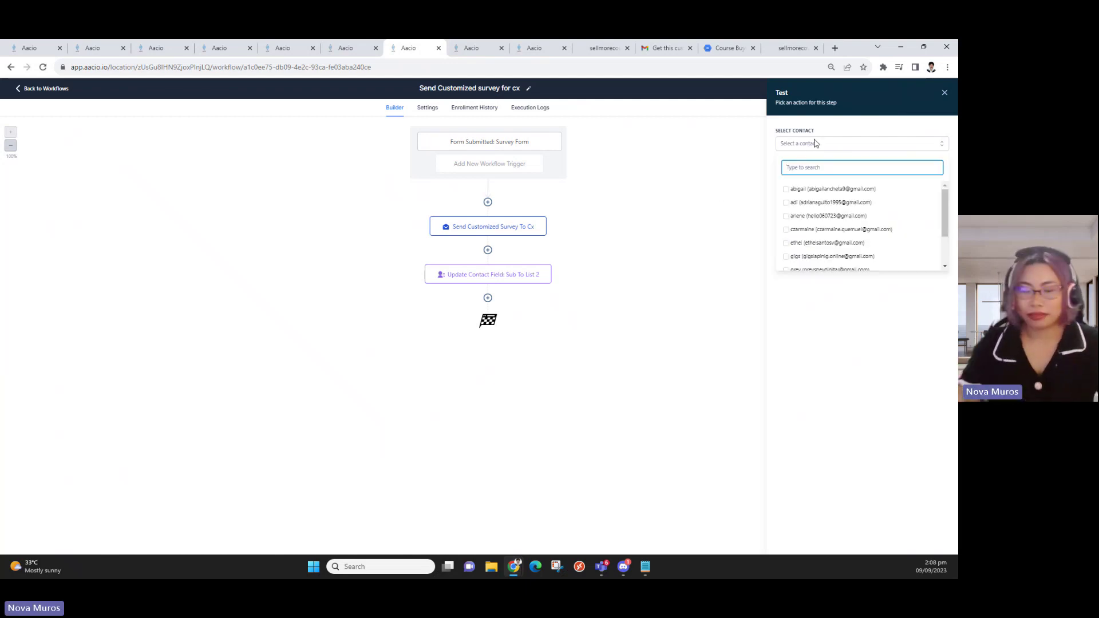
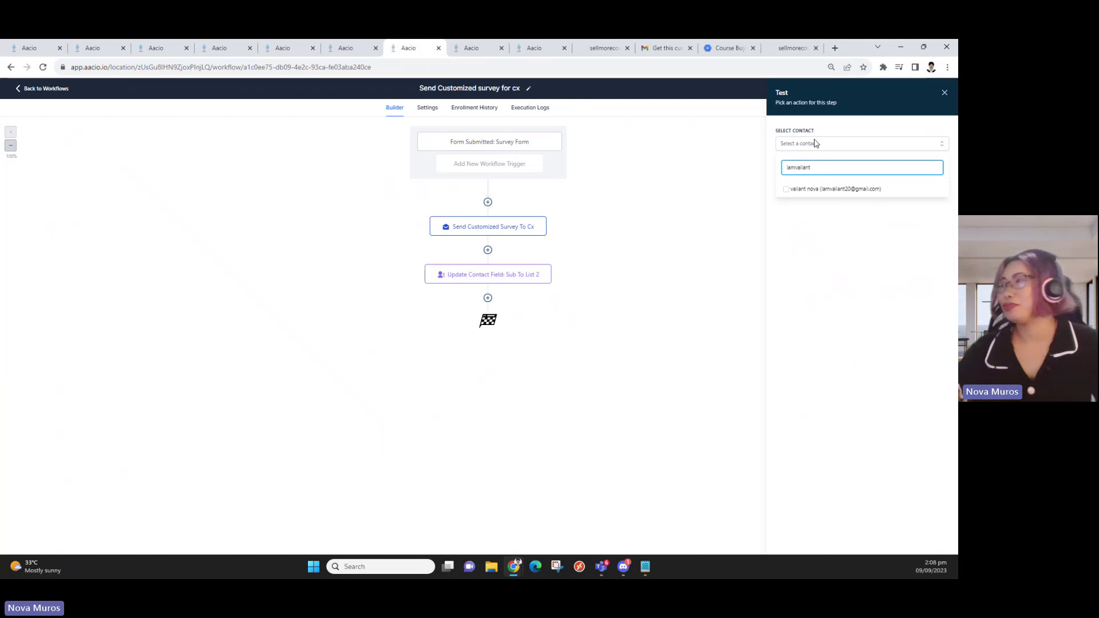
click(825, 189)
click(732, 293)
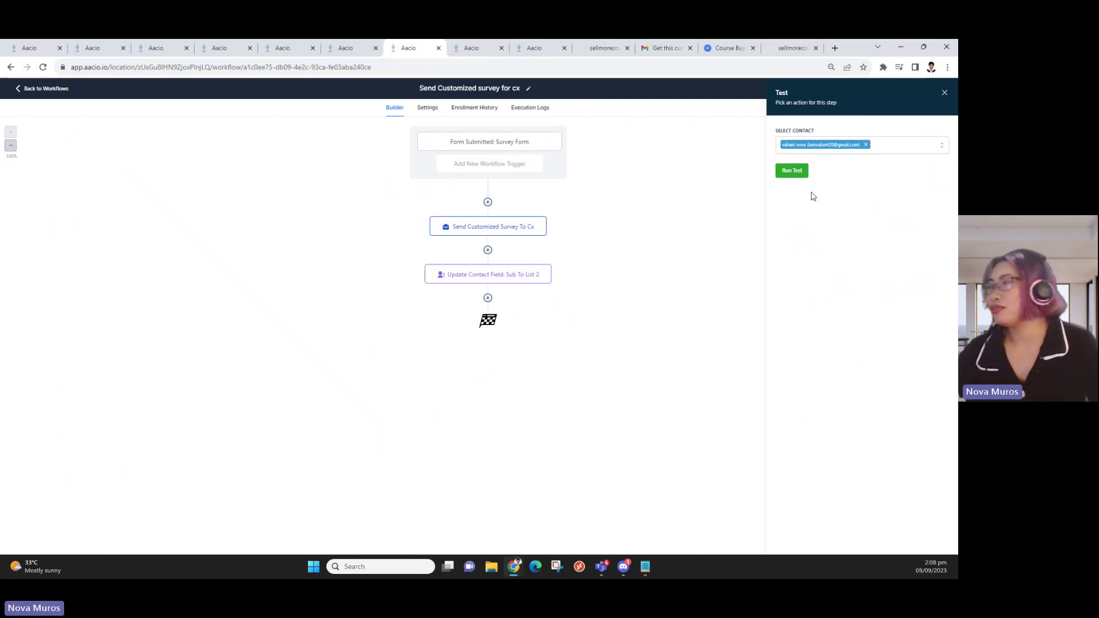
click(793, 179)
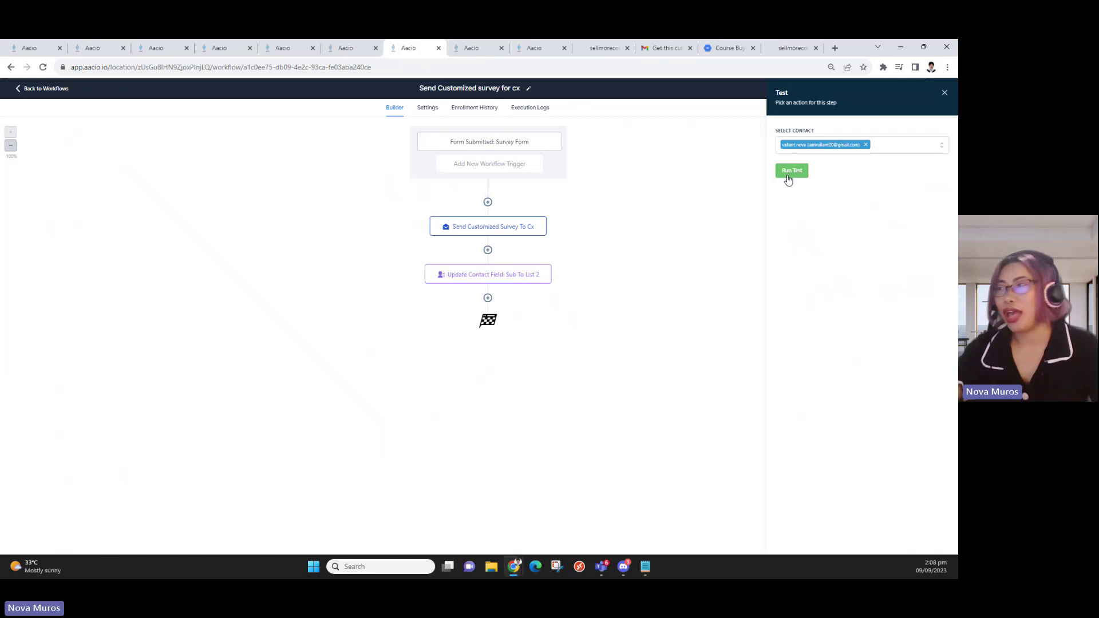
click(788, 178)
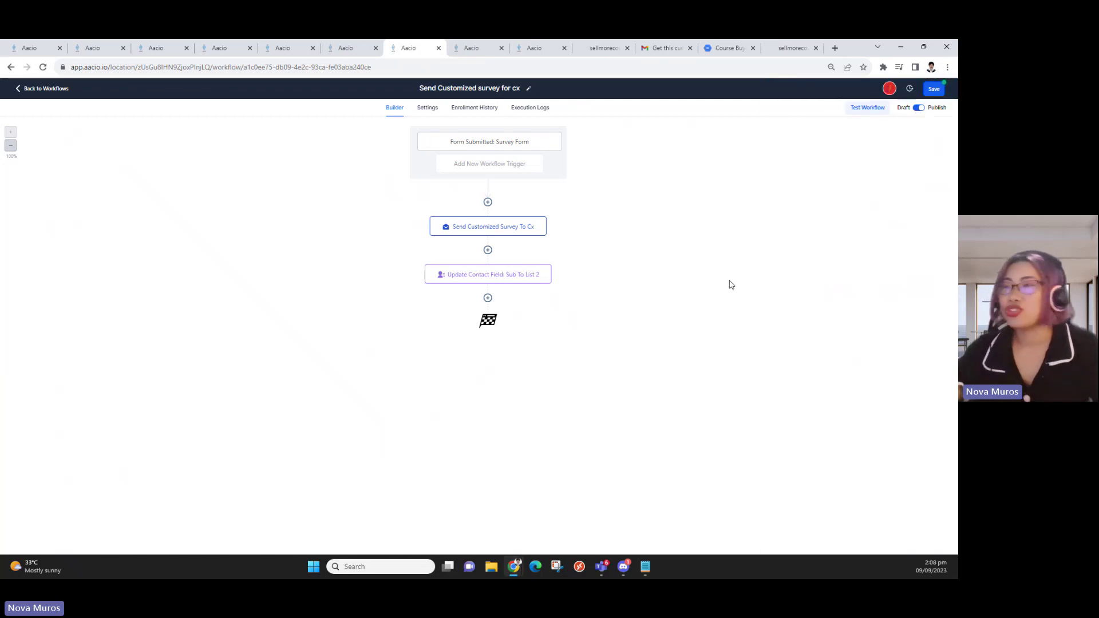
Review the workflow Settings, then view Enrollment History topped by the September 9th Finished entry
click(426, 107)
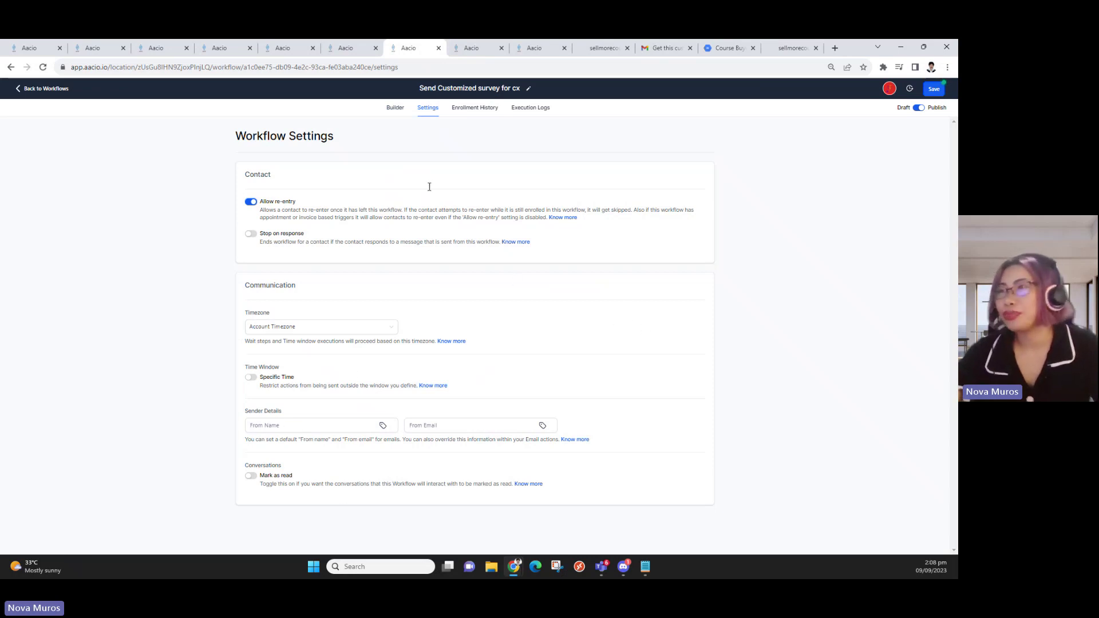
click(477, 109)
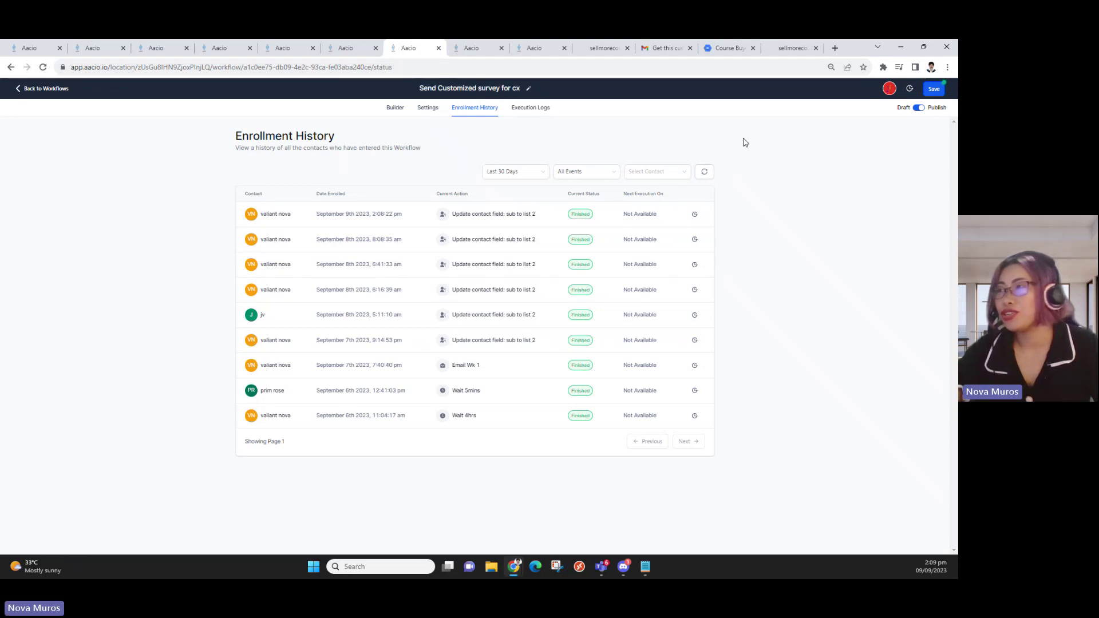
In Gmail, open the newest personalized survey email and highlight its first-name greeting line
click(666, 48)
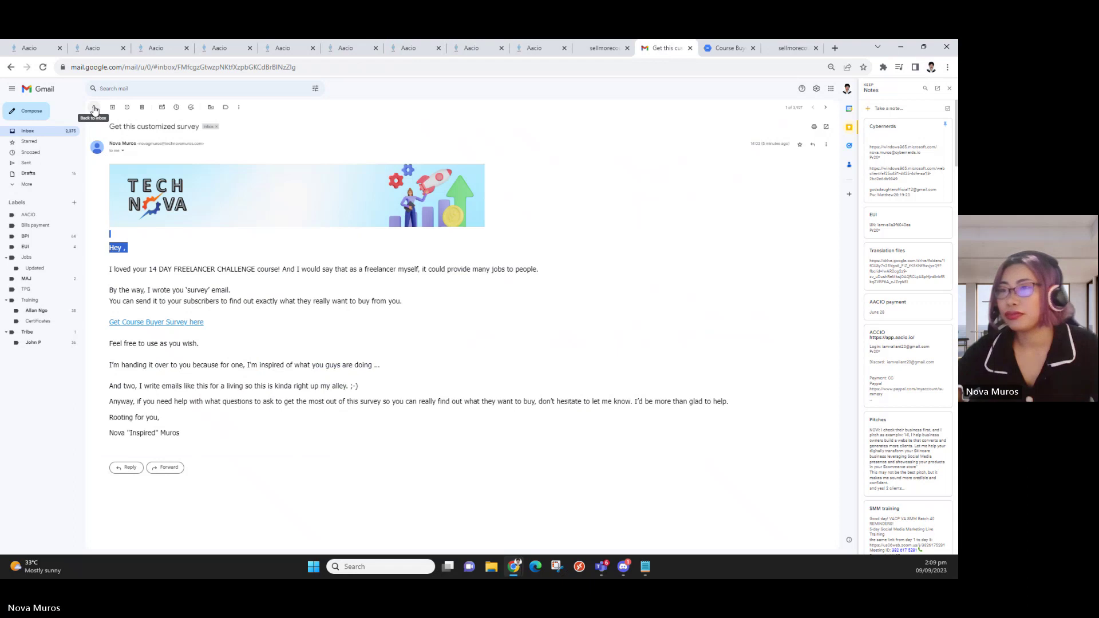
click(95, 109)
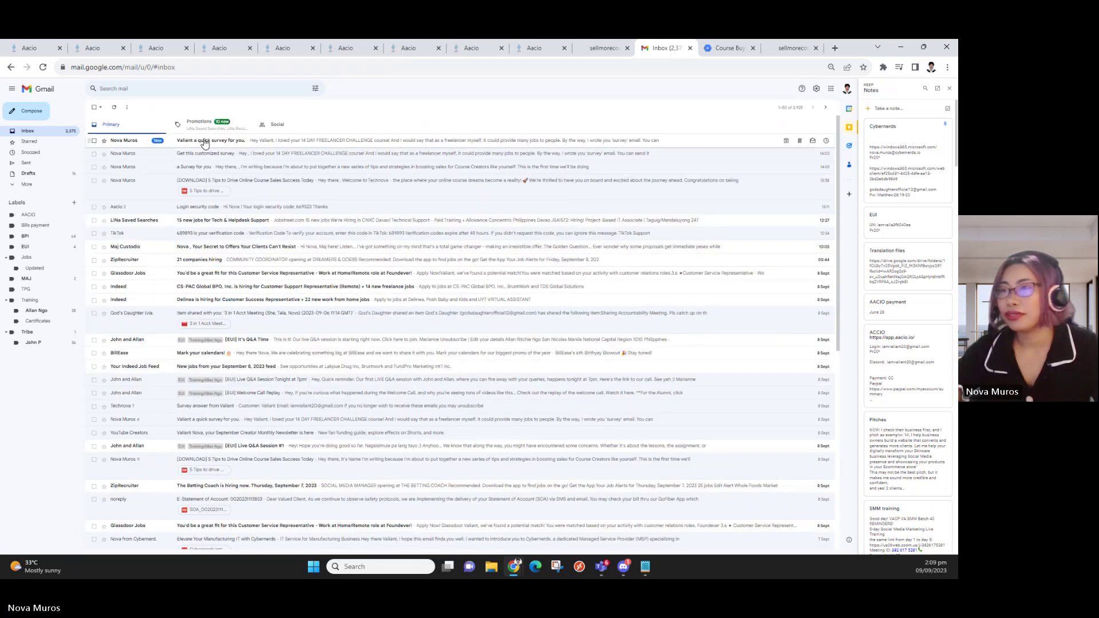
click(205, 142)
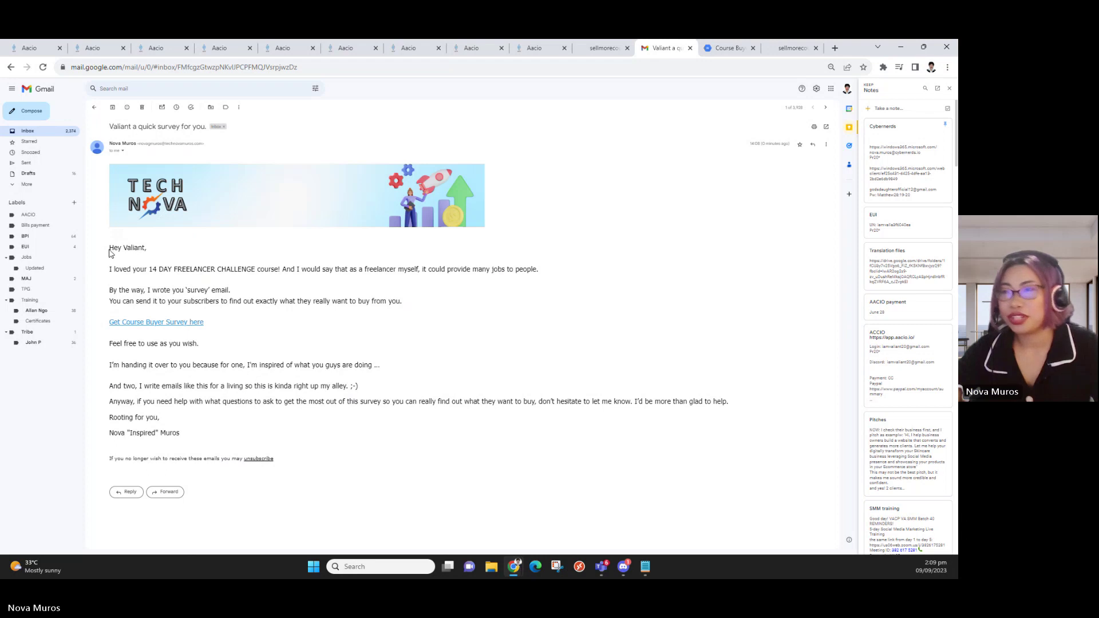
mouse_move(108, 250)
mouse_down()
mouse_move(151, 254)
mouse_move(110, 252)
mouse_up()
click(190, 253)
click(142, 267)
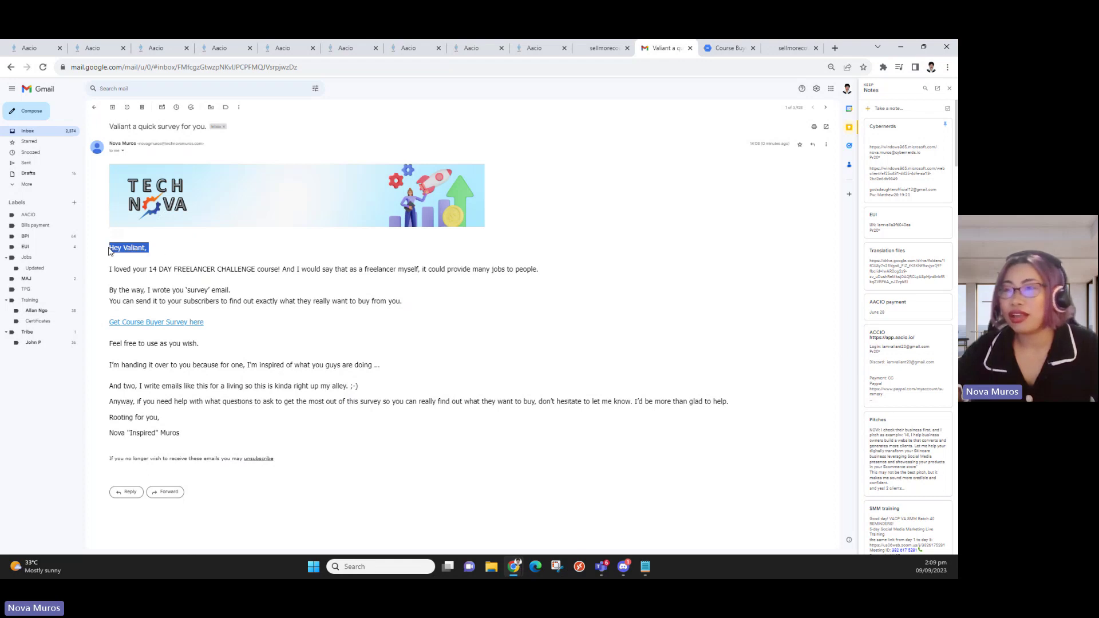
click(180, 267)
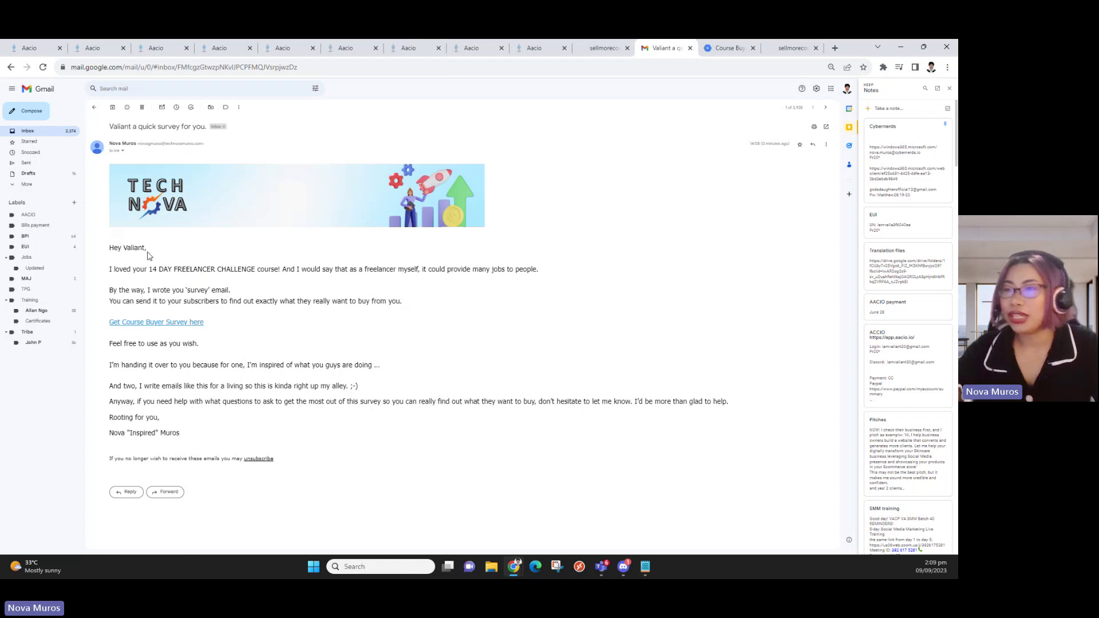
drag(150, 255, 115, 256)
click(269, 304)
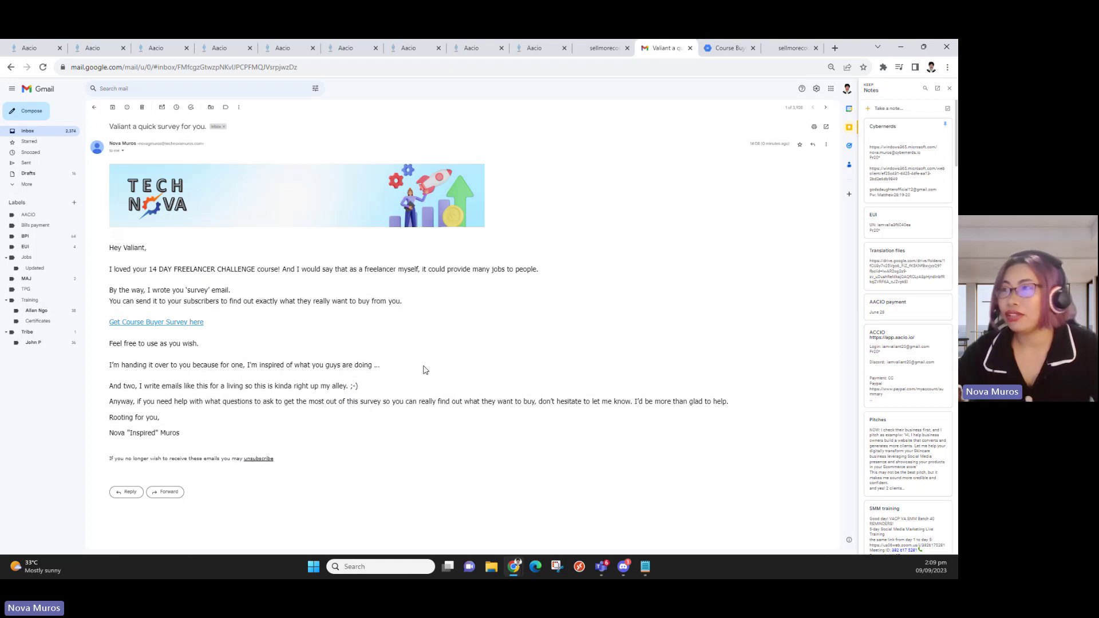
click(519, 52)
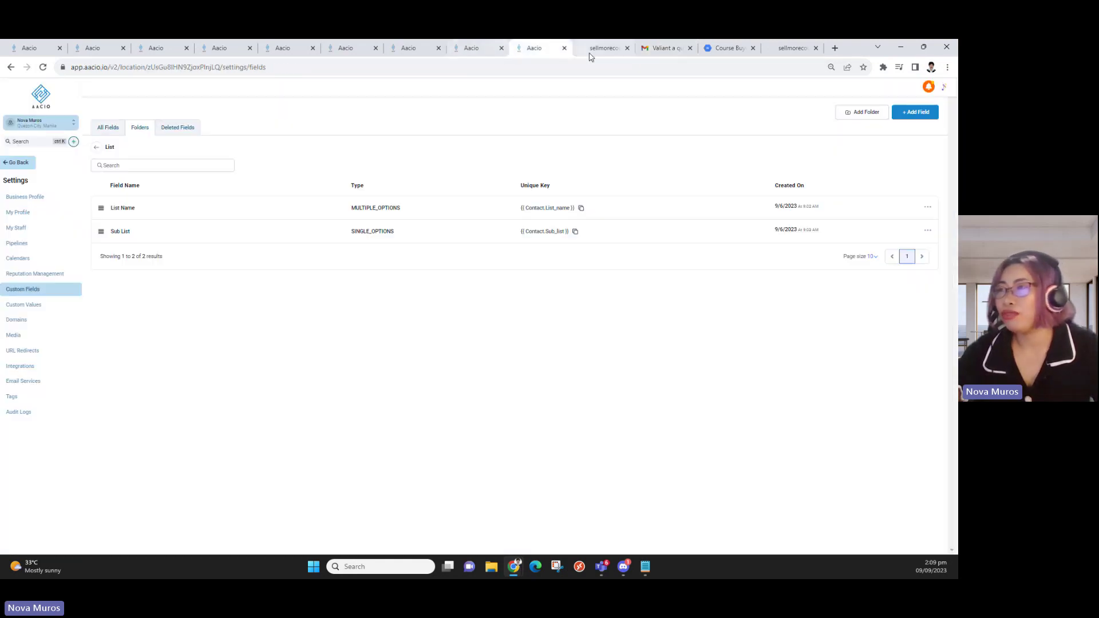
Go back to the survey workflow and reopen its Enrollment History via the Builder and Settings tabs
click(404, 53)
click(353, 49)
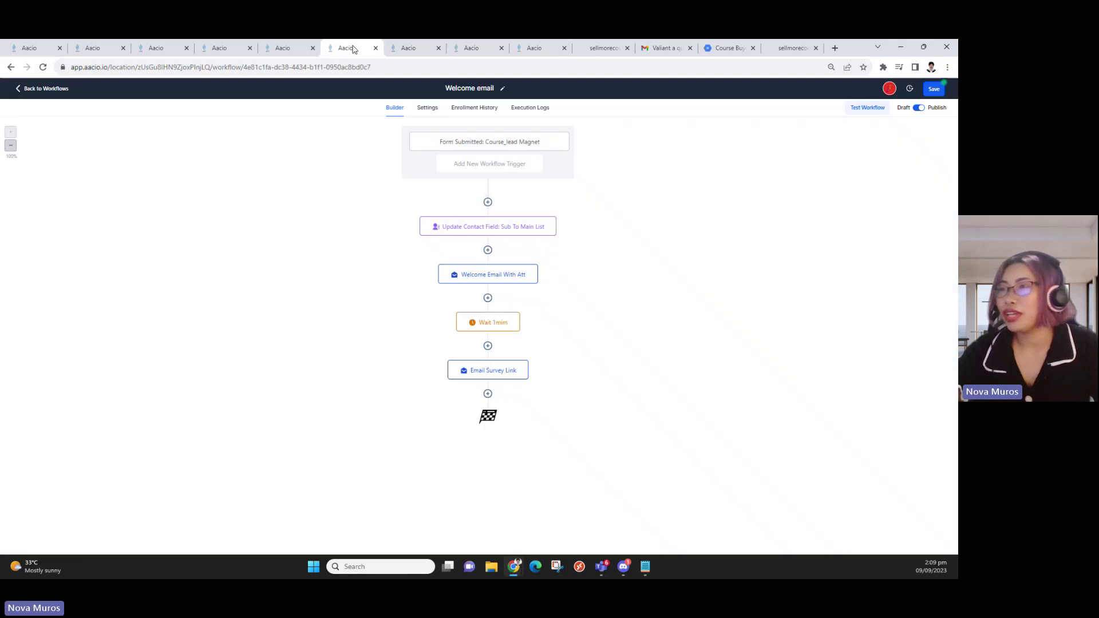
click(410, 50)
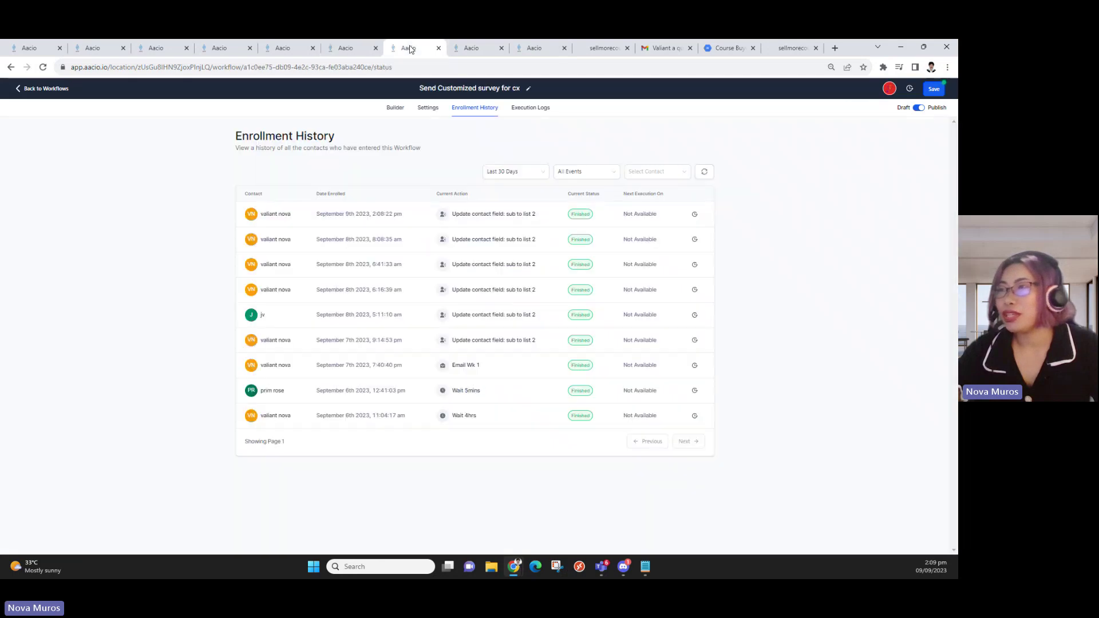
click(395, 110)
click(428, 112)
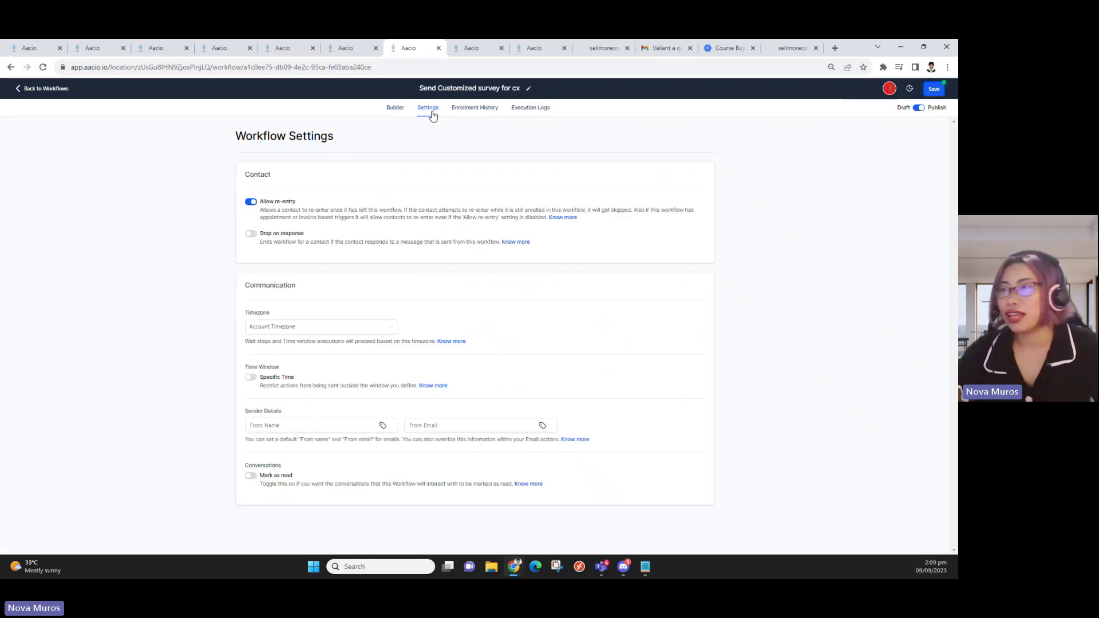
click(472, 109)
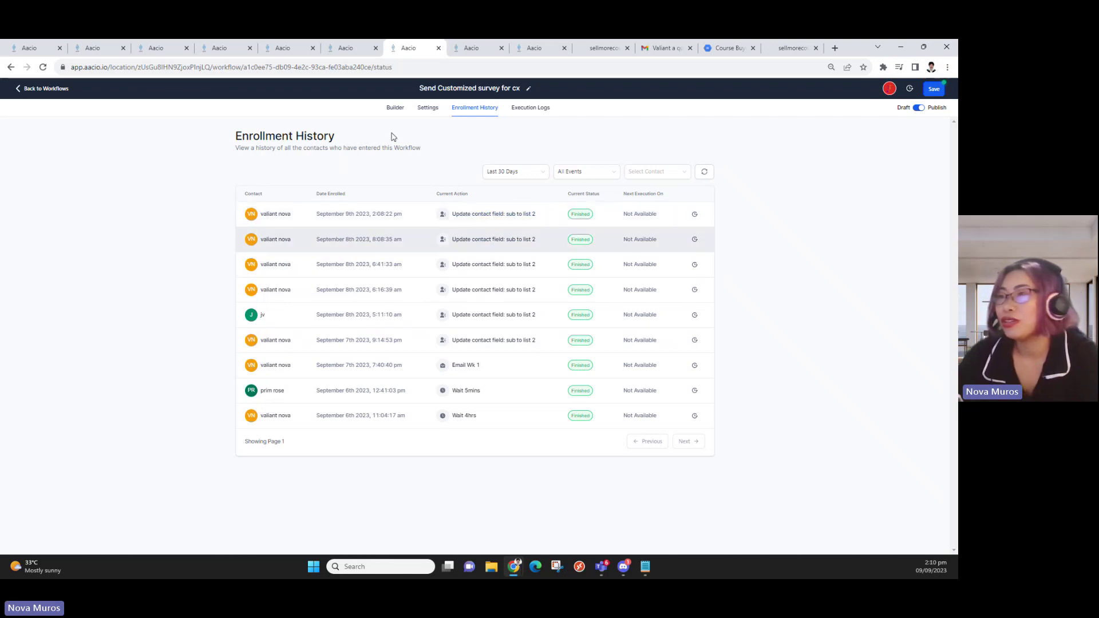
Review the survey workflow's Enrollment History and Execution Logs, then return to the Builder
click(392, 112)
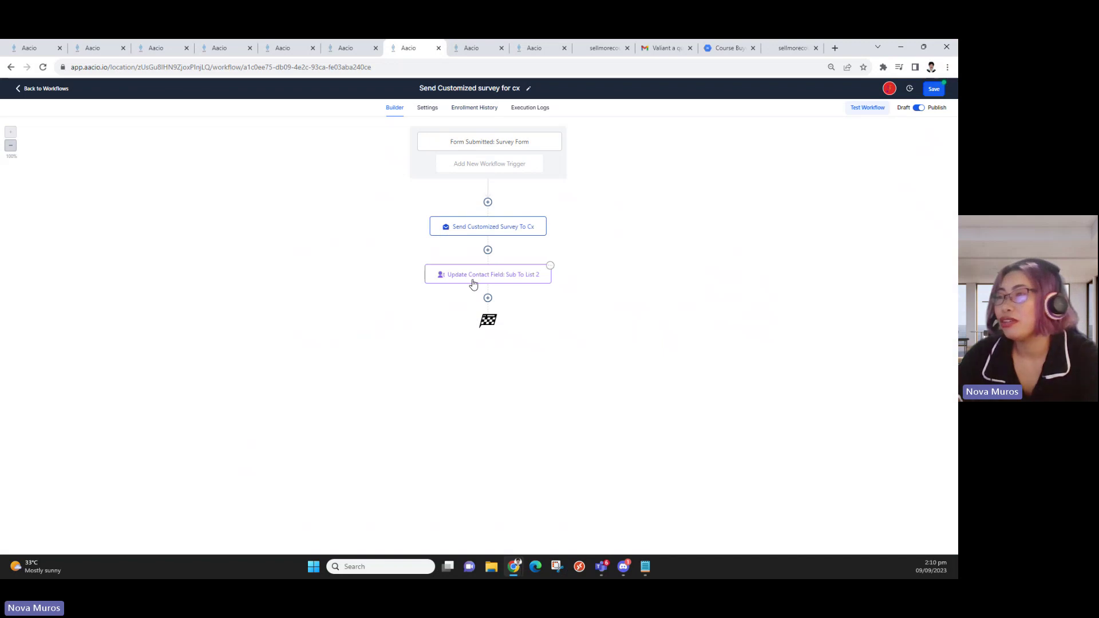
click(481, 109)
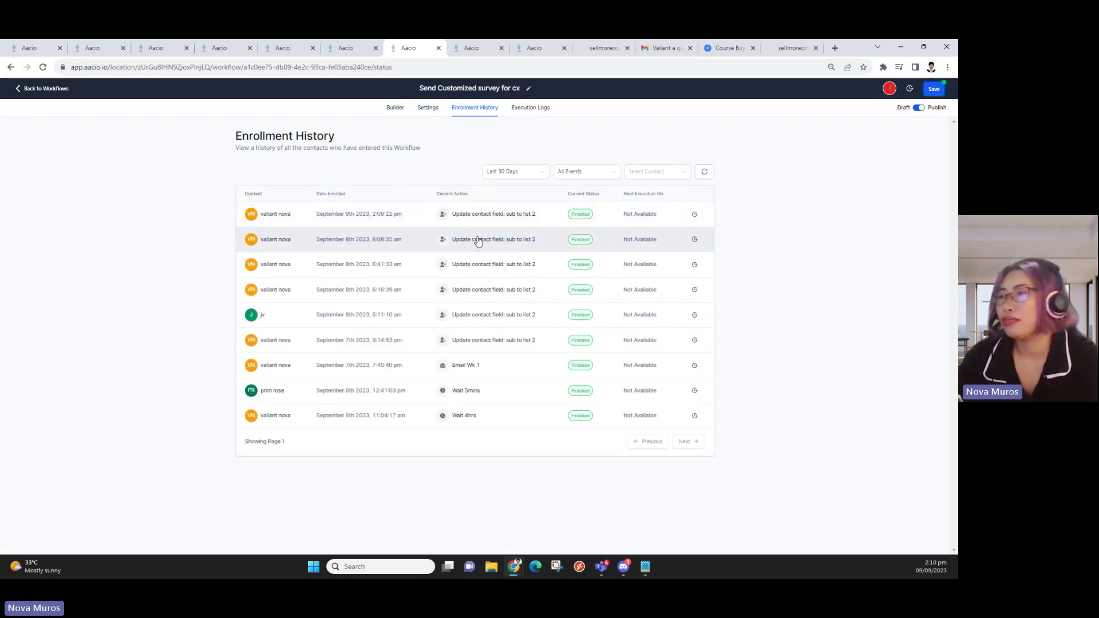
click(521, 108)
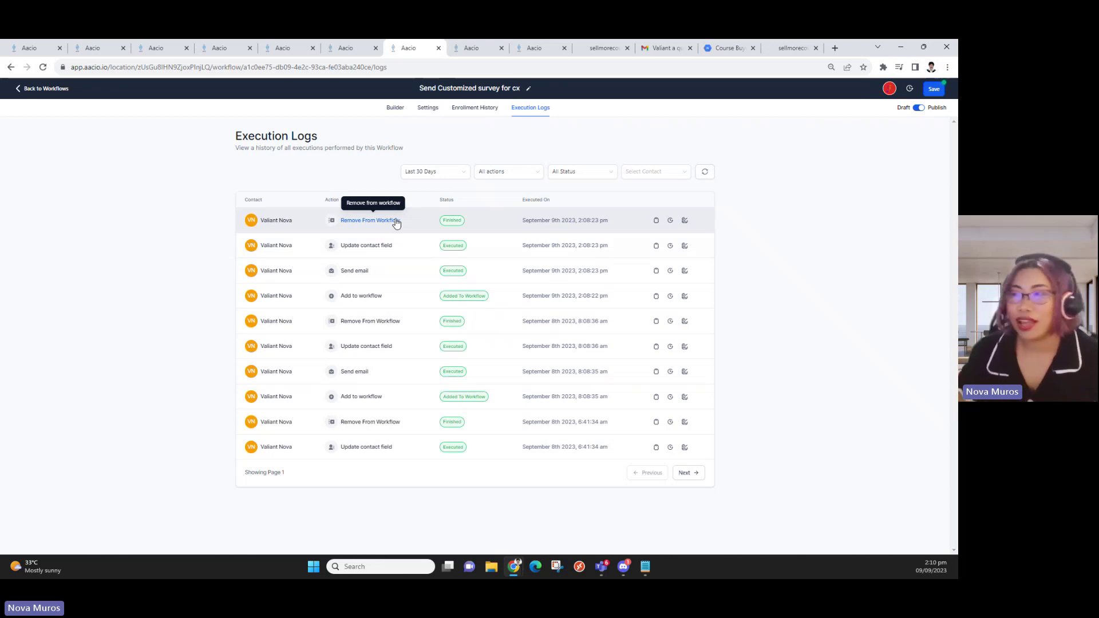
click(394, 108)
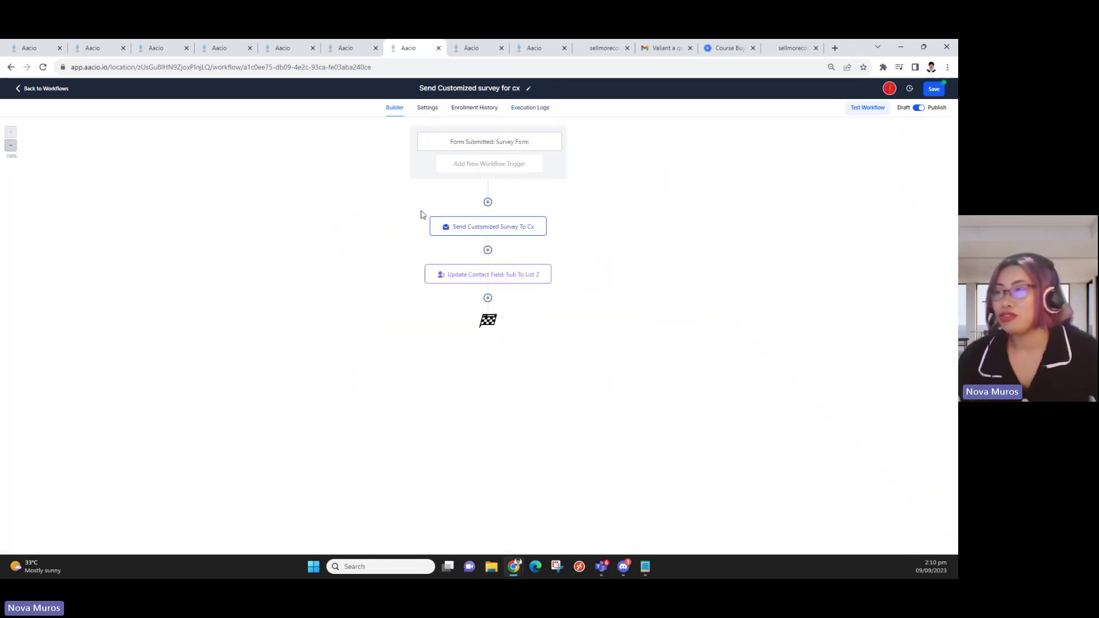
Save the Send Customized survey for cx workflow and return to the workflow list
click(933, 89)
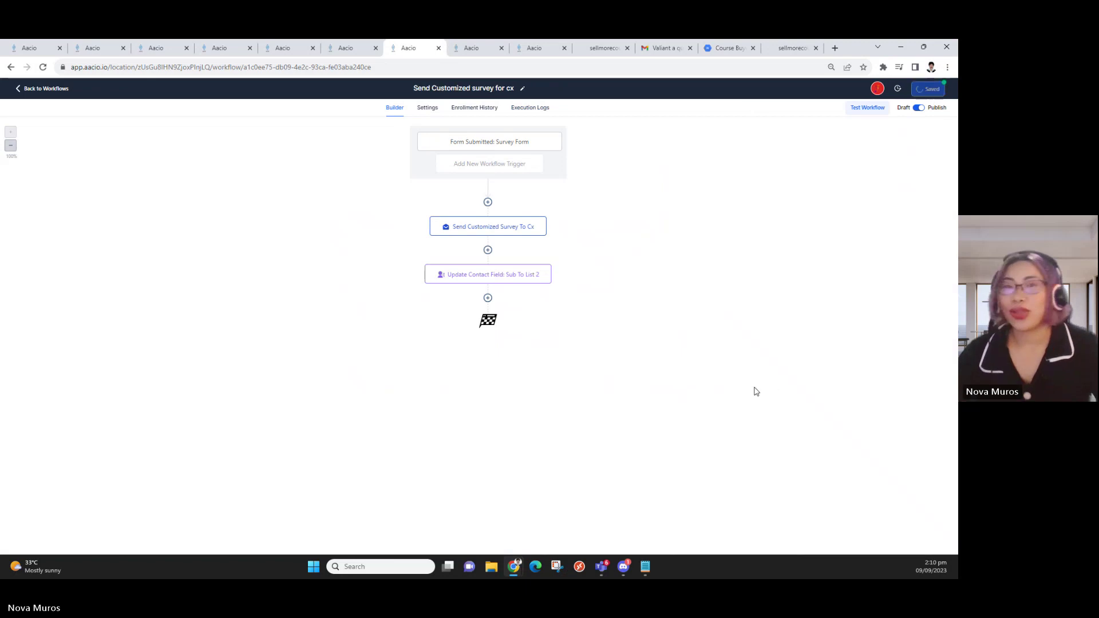
click(51, 91)
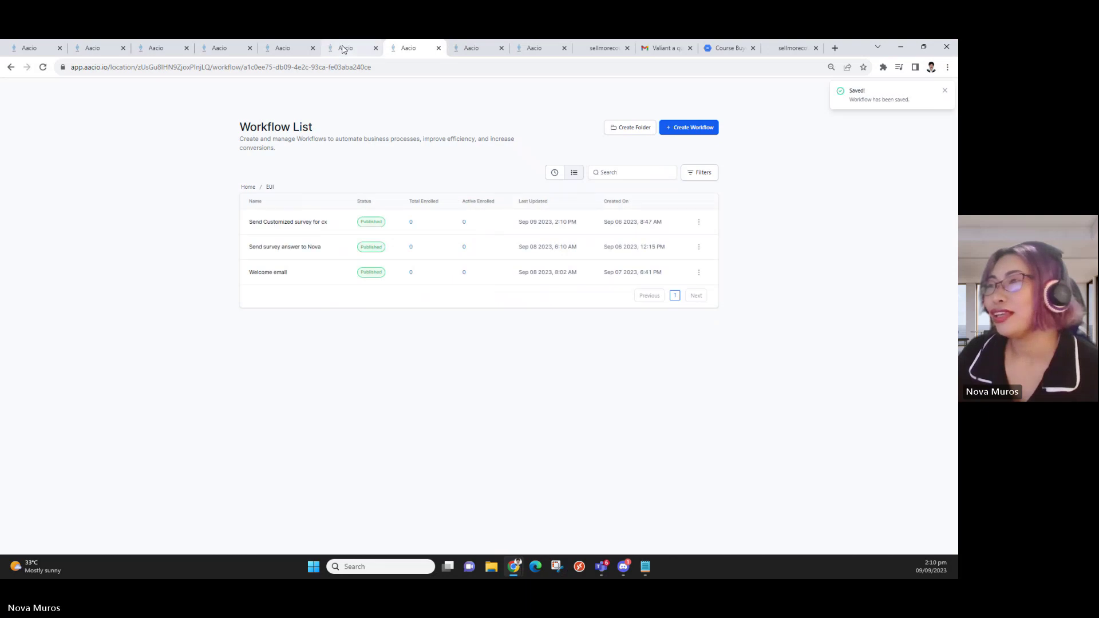
click(341, 46)
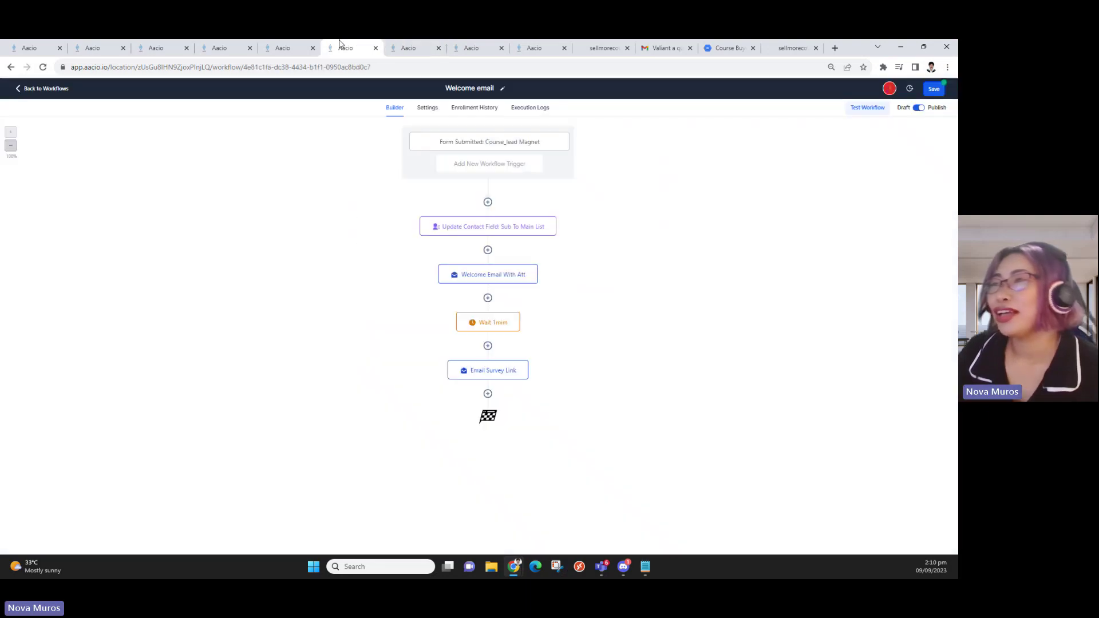
click(411, 49)
click(484, 47)
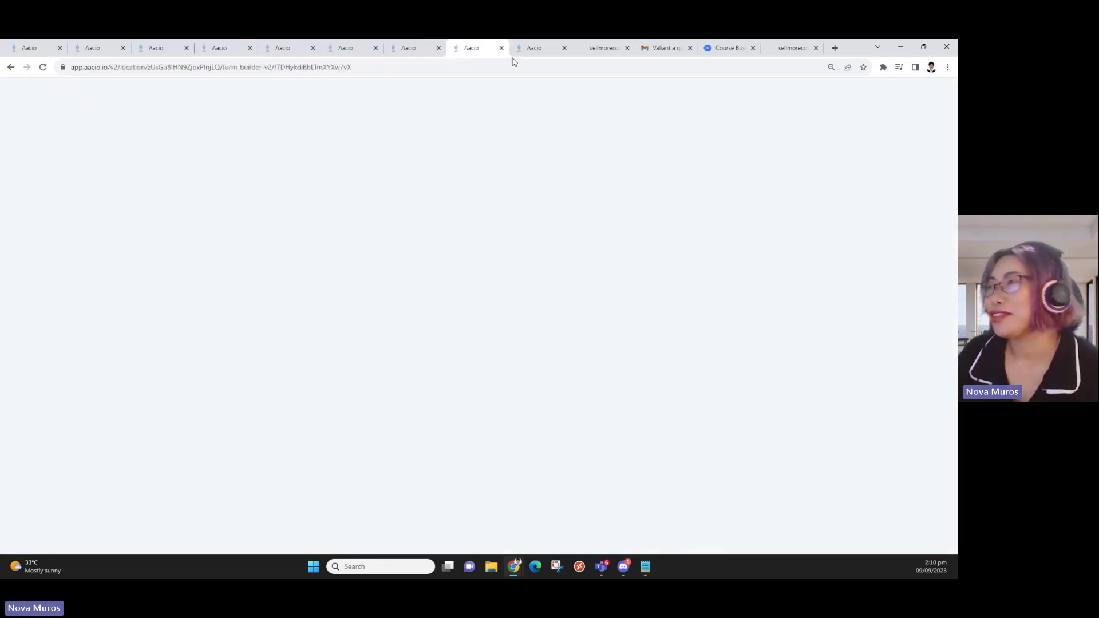
On the sellmorecourses site, open the download-free-guide page and scroll to its First Name and Email form
click(596, 51)
click(665, 125)
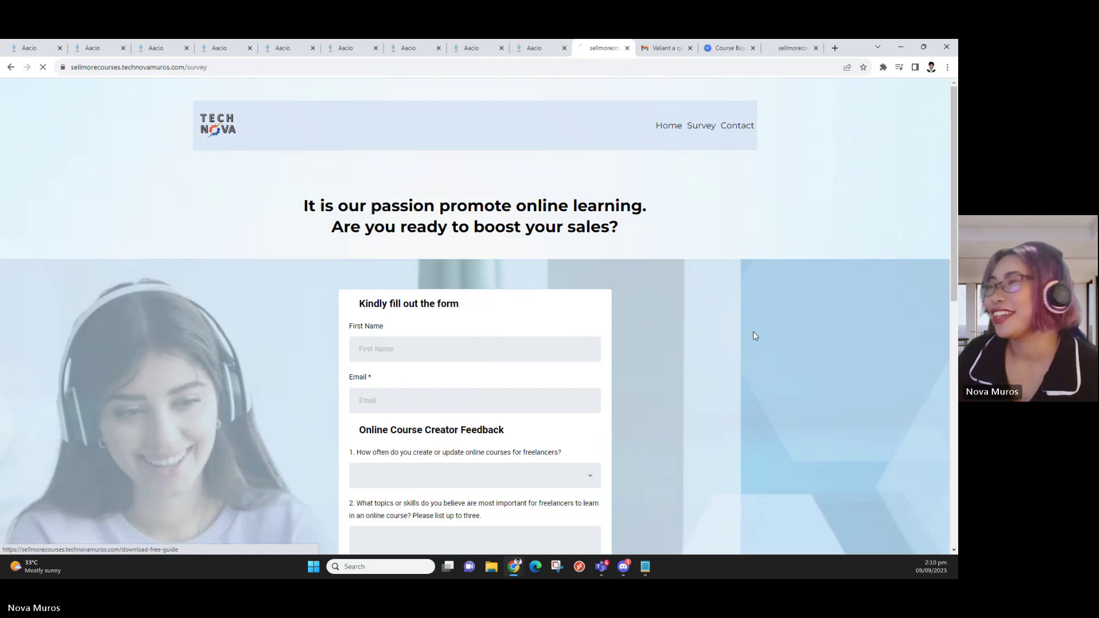
scroll(642, 469, down, 2)
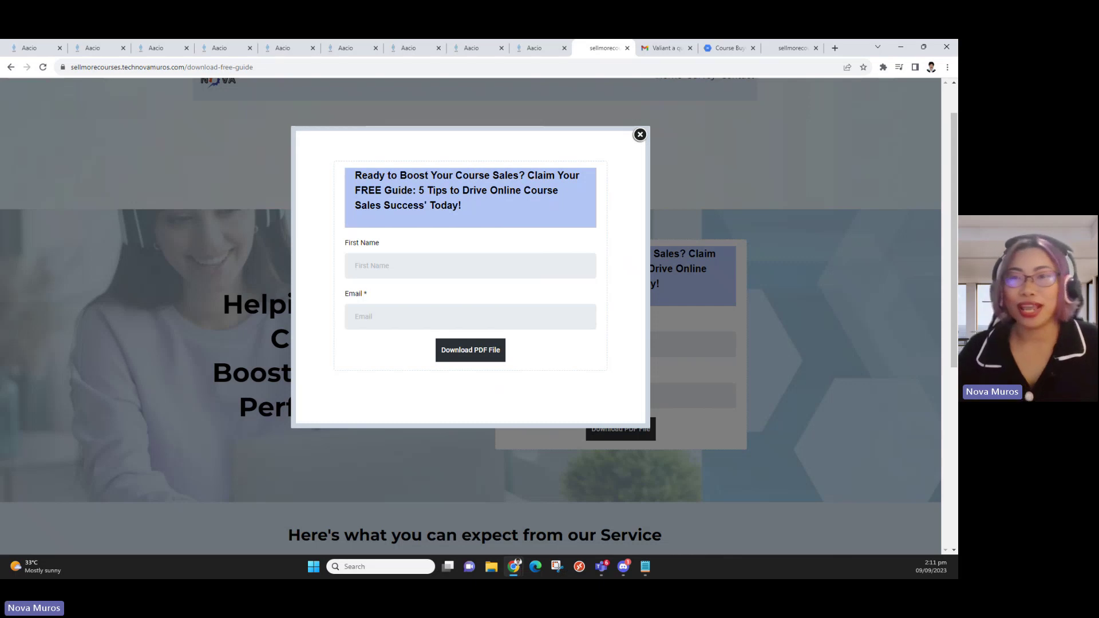
Wait on the download-free-guide page until the 'Claim Your FREE Guide' opt-in popup appears
key(alt+Tab)
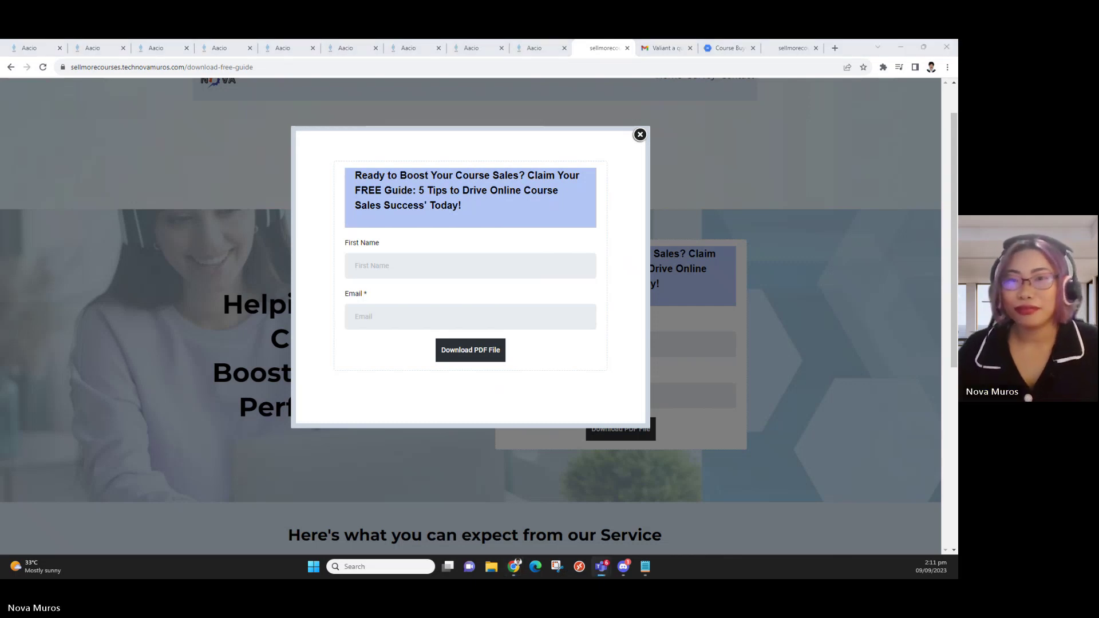